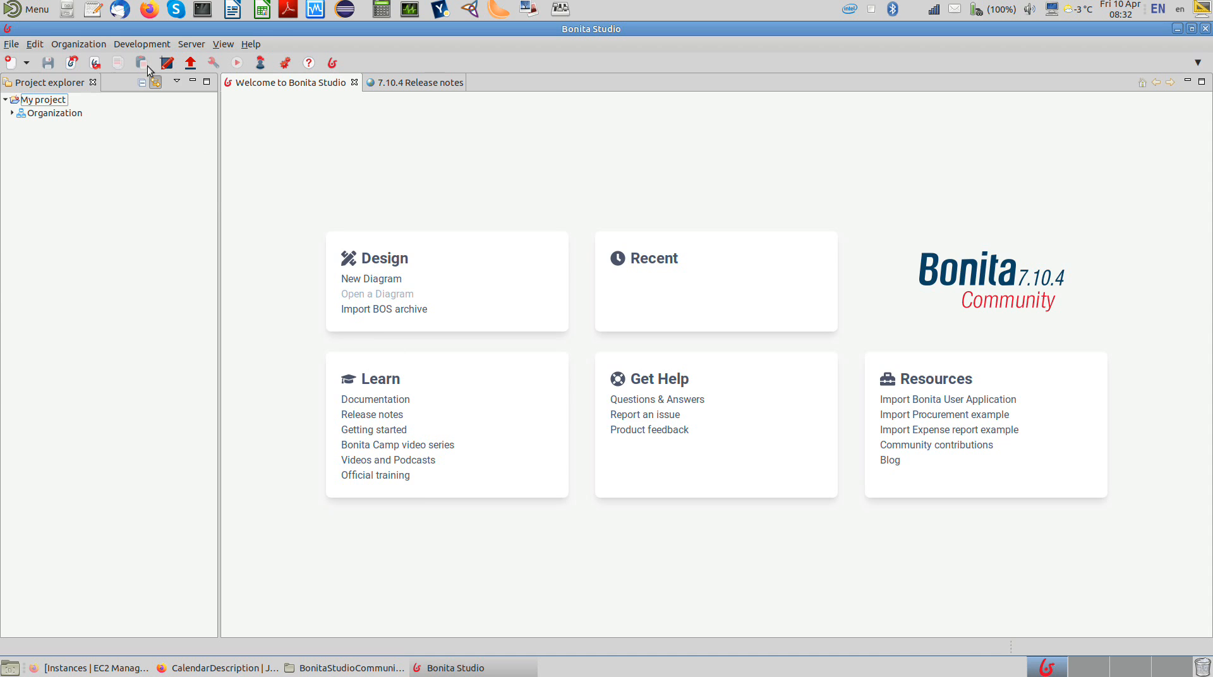
Step: Start defining the project's business data model and add a business object named prescription
left_click(140, 44)
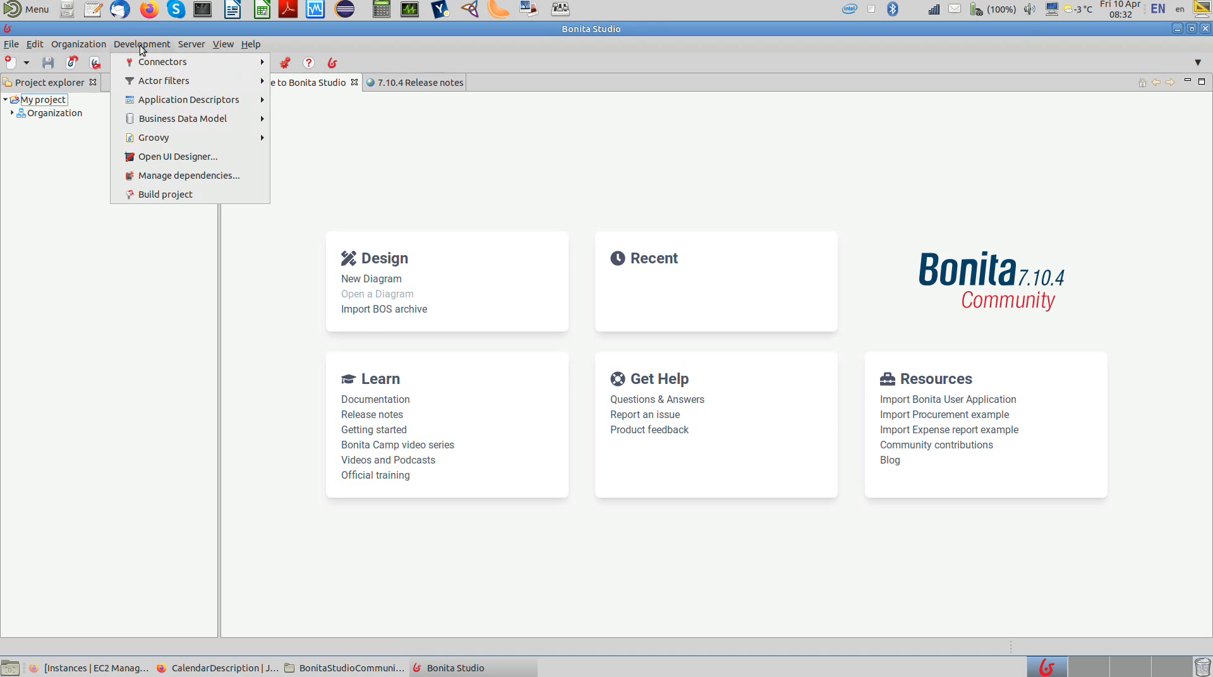
mouse_move(190, 119)
left_click(310, 119)
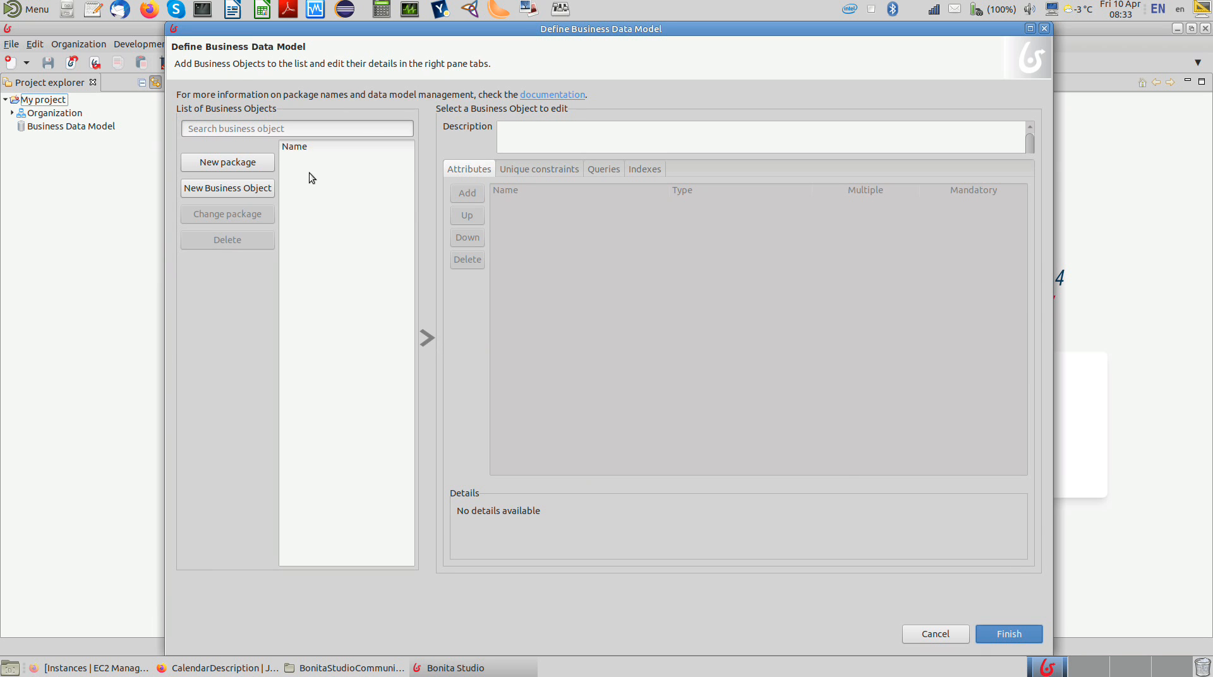
left_click(246, 191)
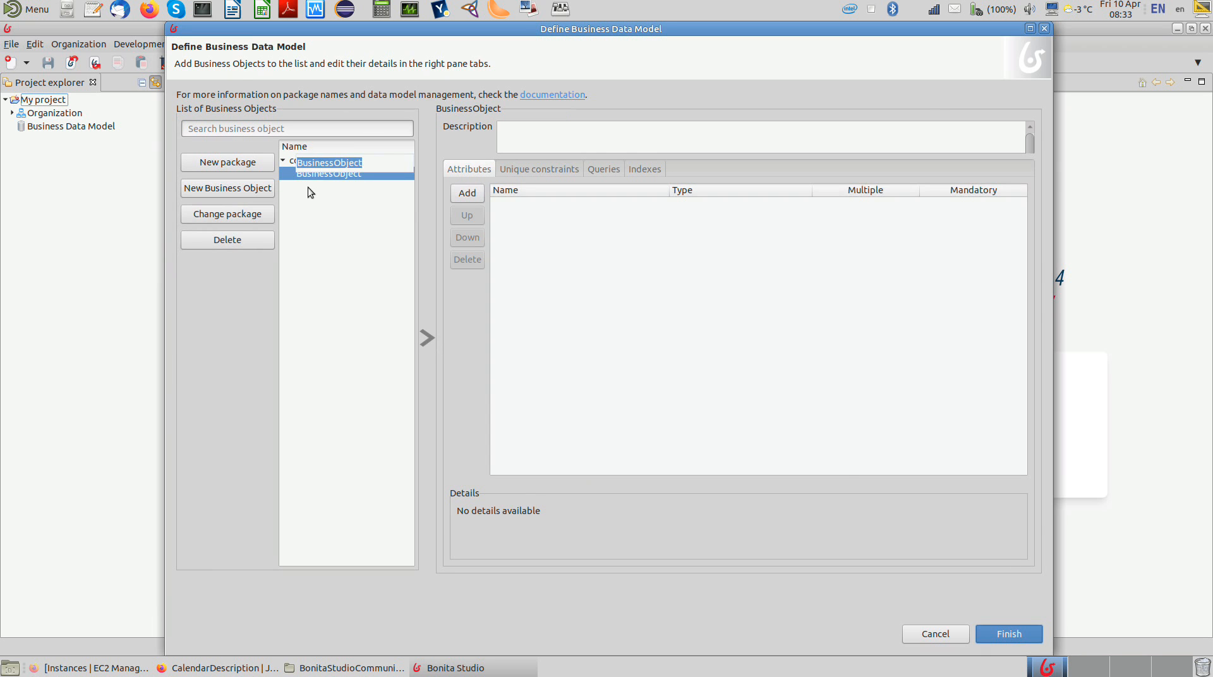
type("presc")
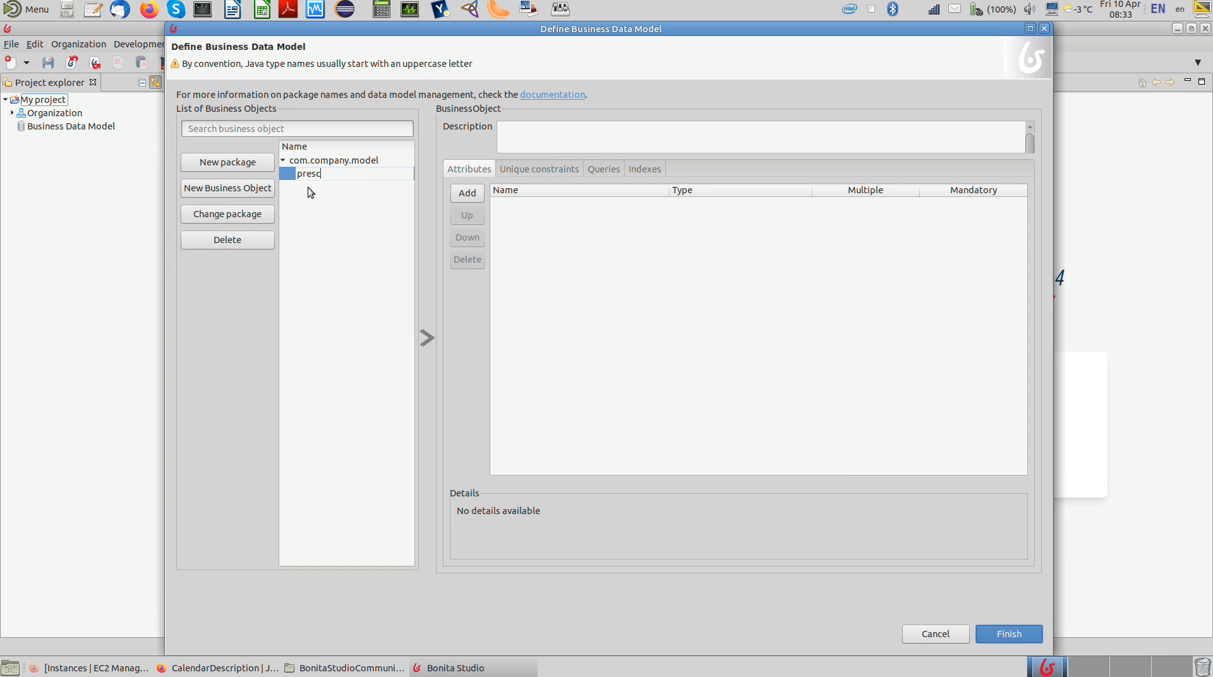
type("ription")
key("Return")
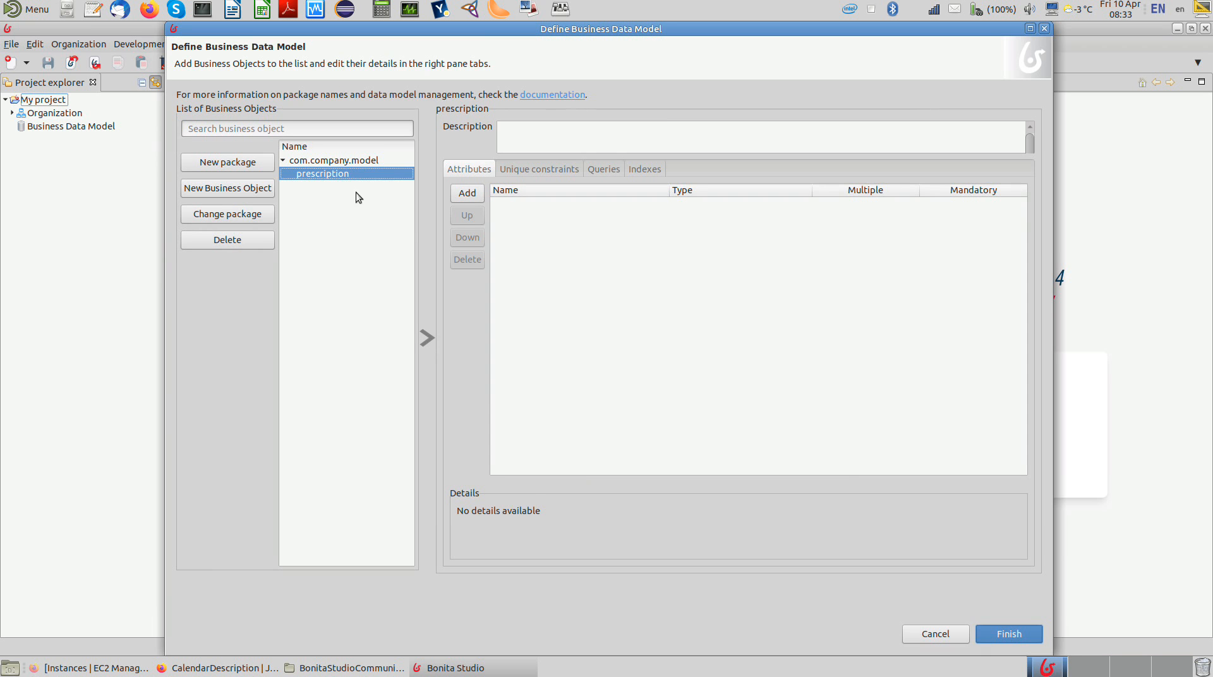
Step: Add two attributes named patientName and doctorName to the prescription object
left_click(476, 194)
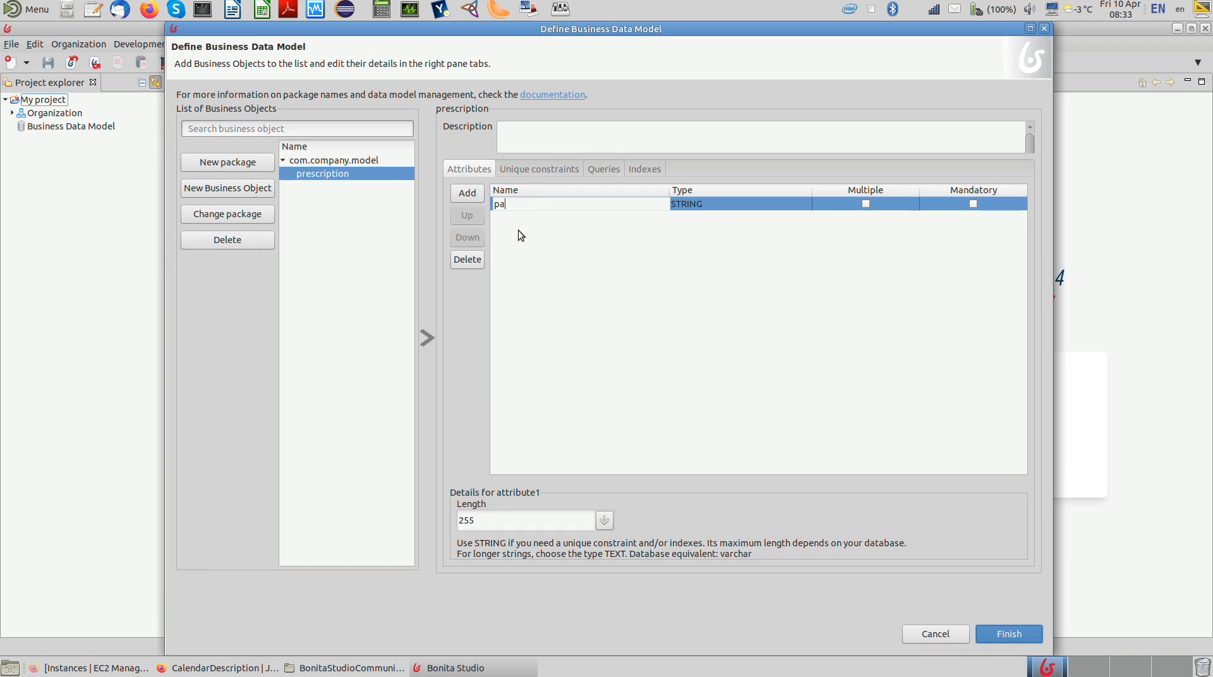
key("Return")
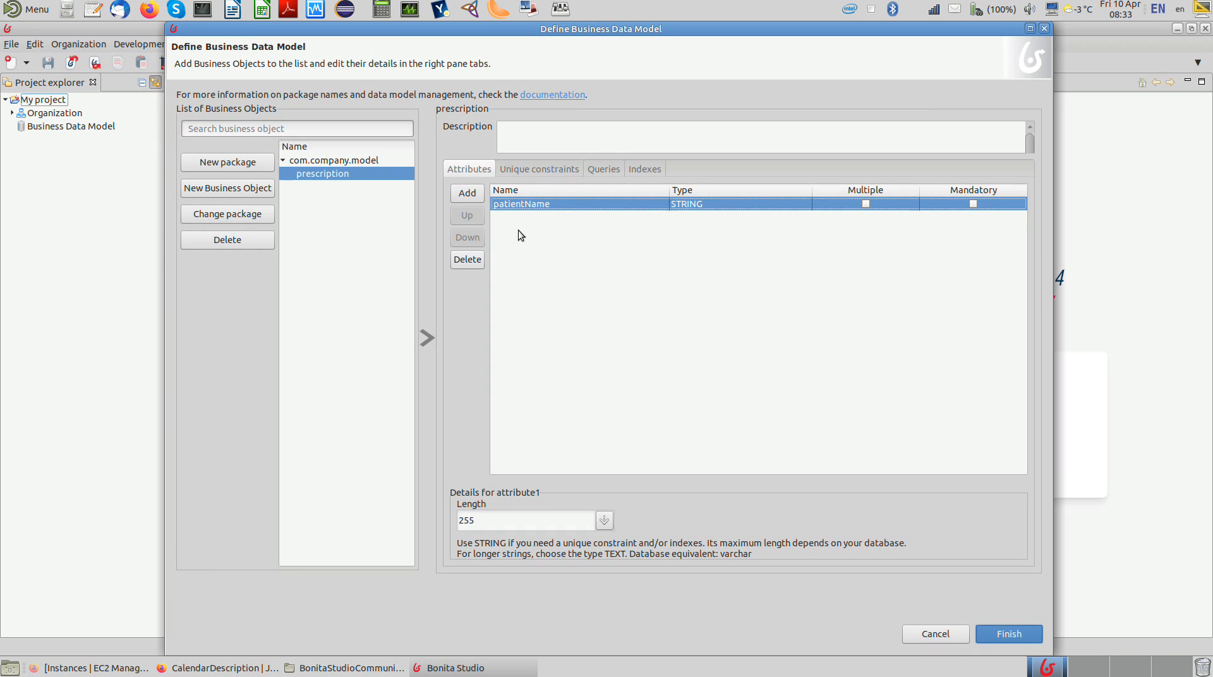
left_click(473, 193)
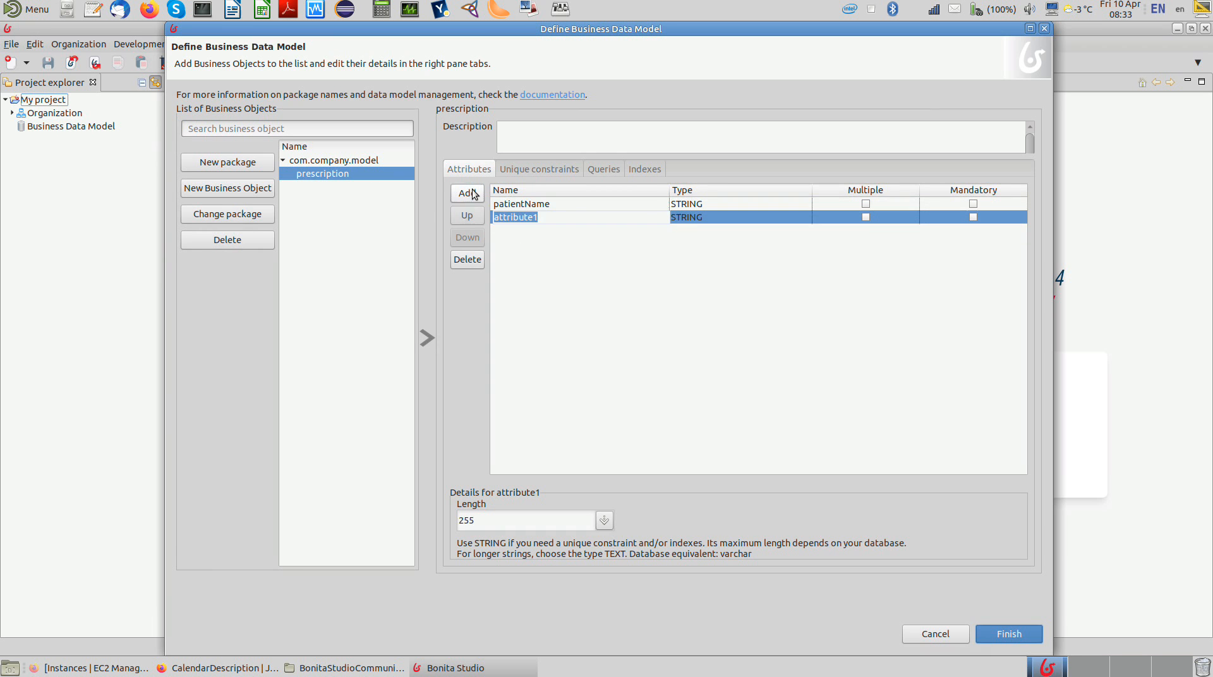
type("doctorName")
key("Return")
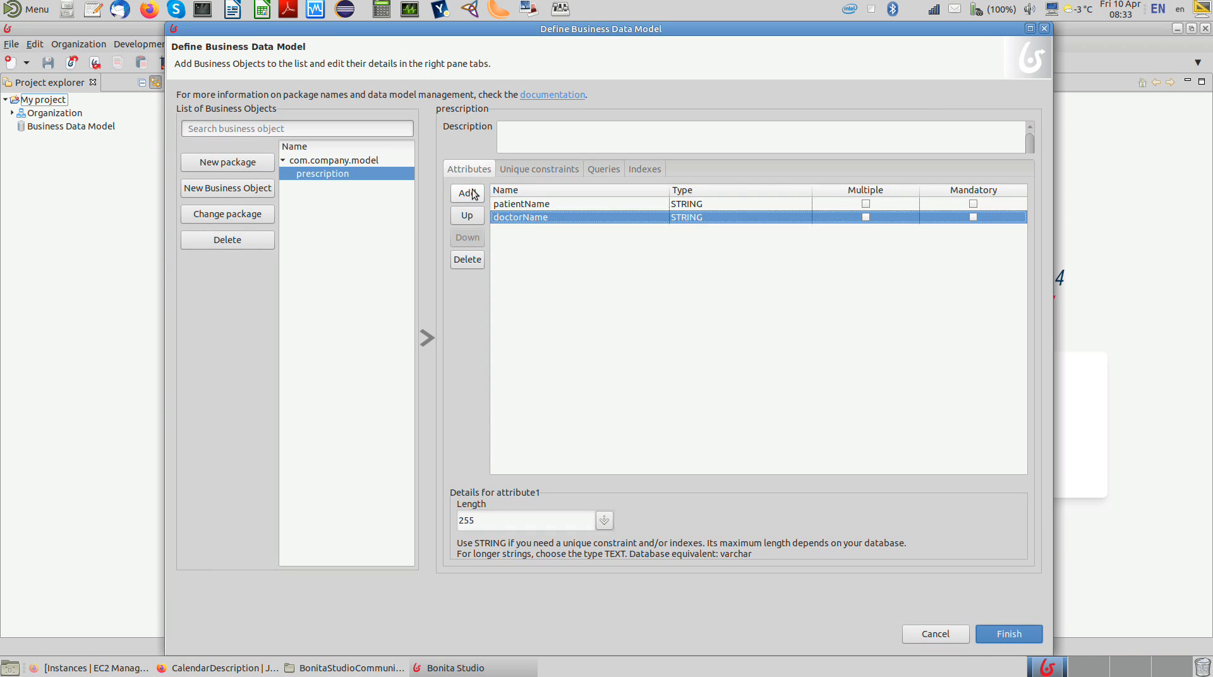
Step: Add an issueDate attribute to the prescription object and set its type to DATE ONLY
left_click(473, 193)
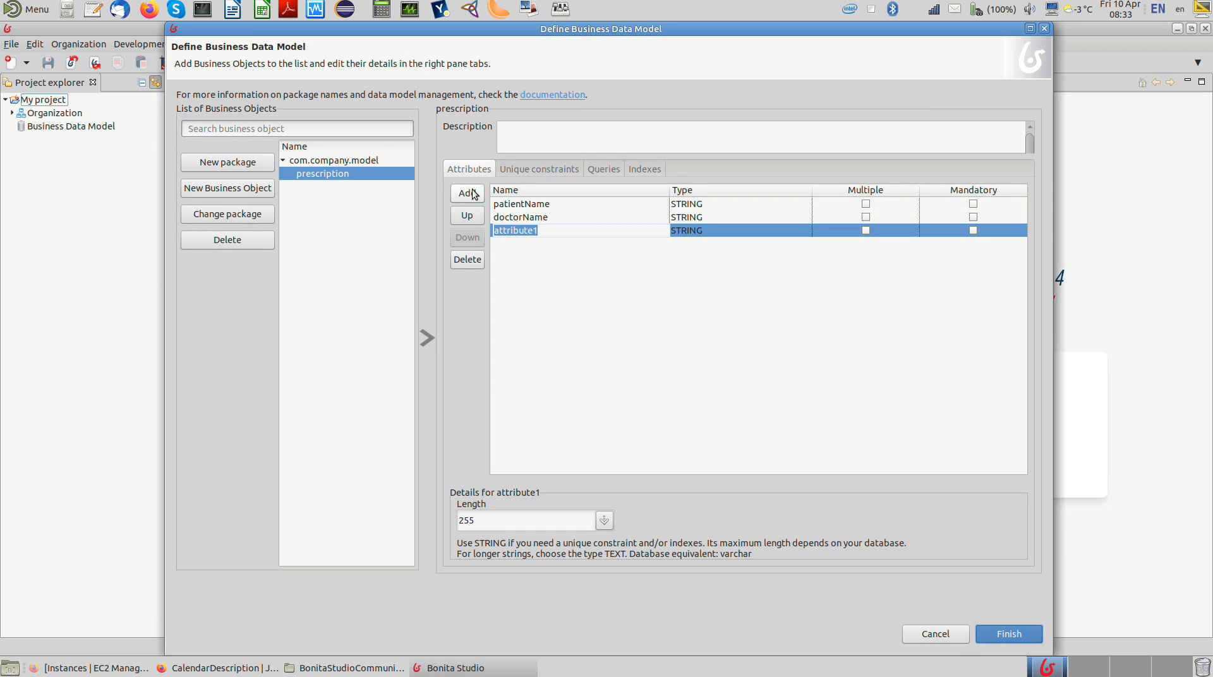
type("issueDate")
key("Return")
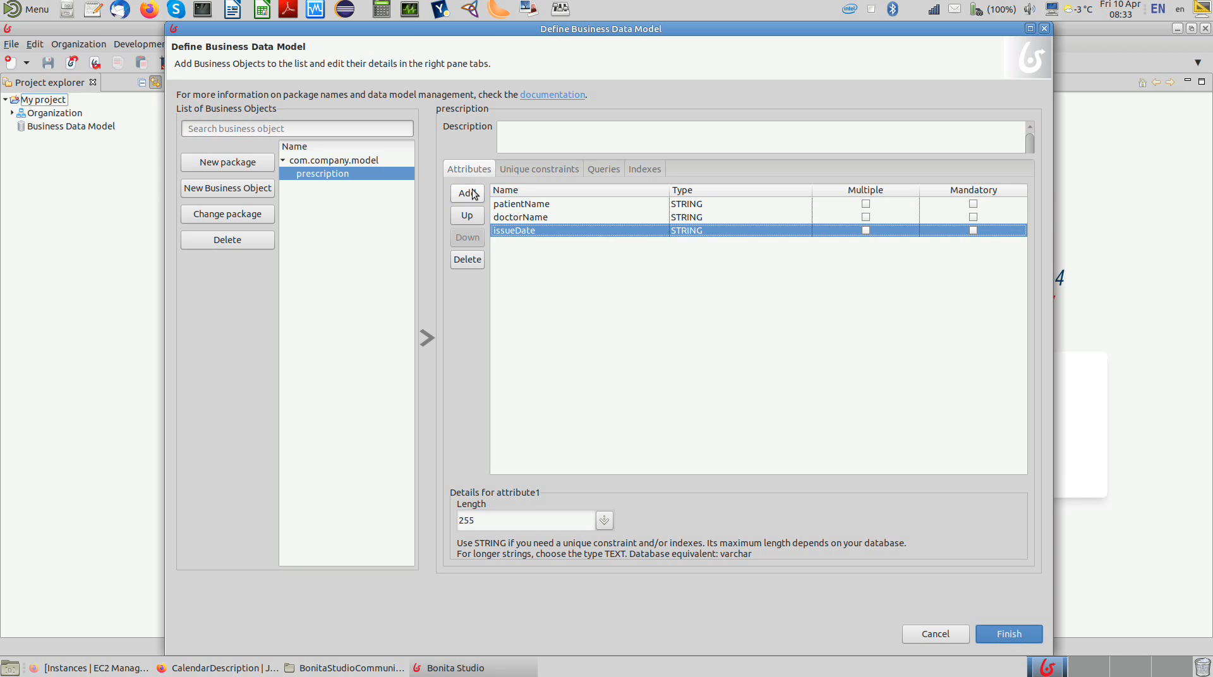
left_click(713, 231)
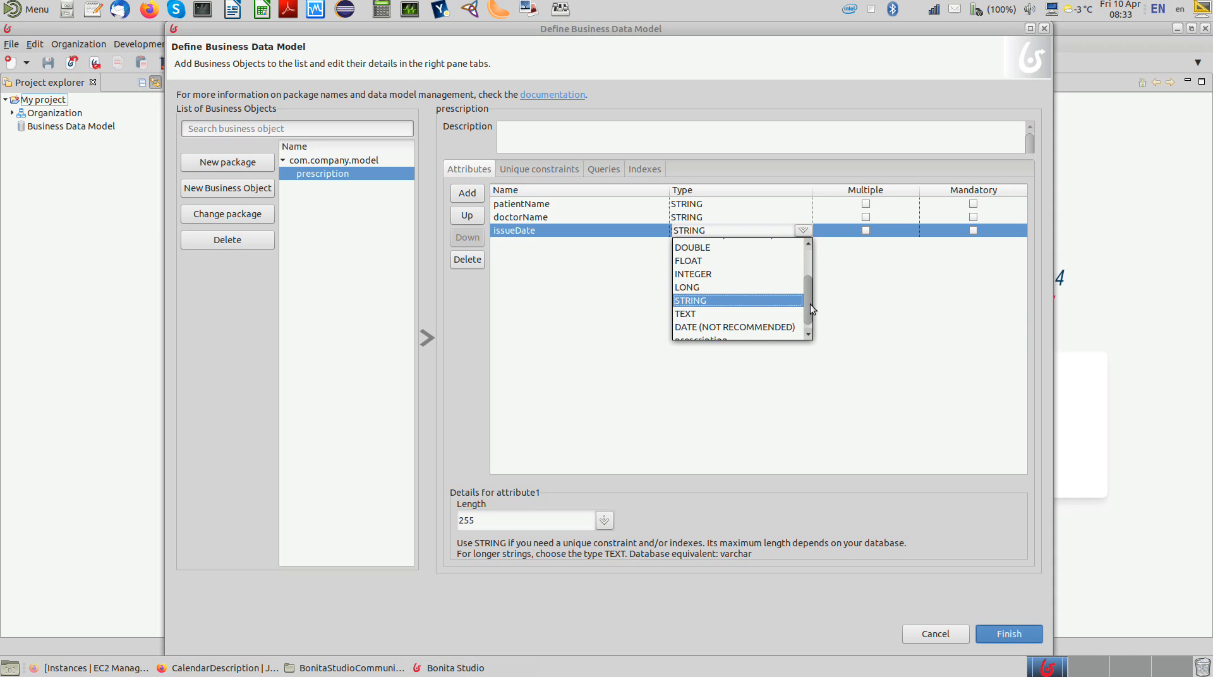
left_click_drag(810, 305, 806, 279)
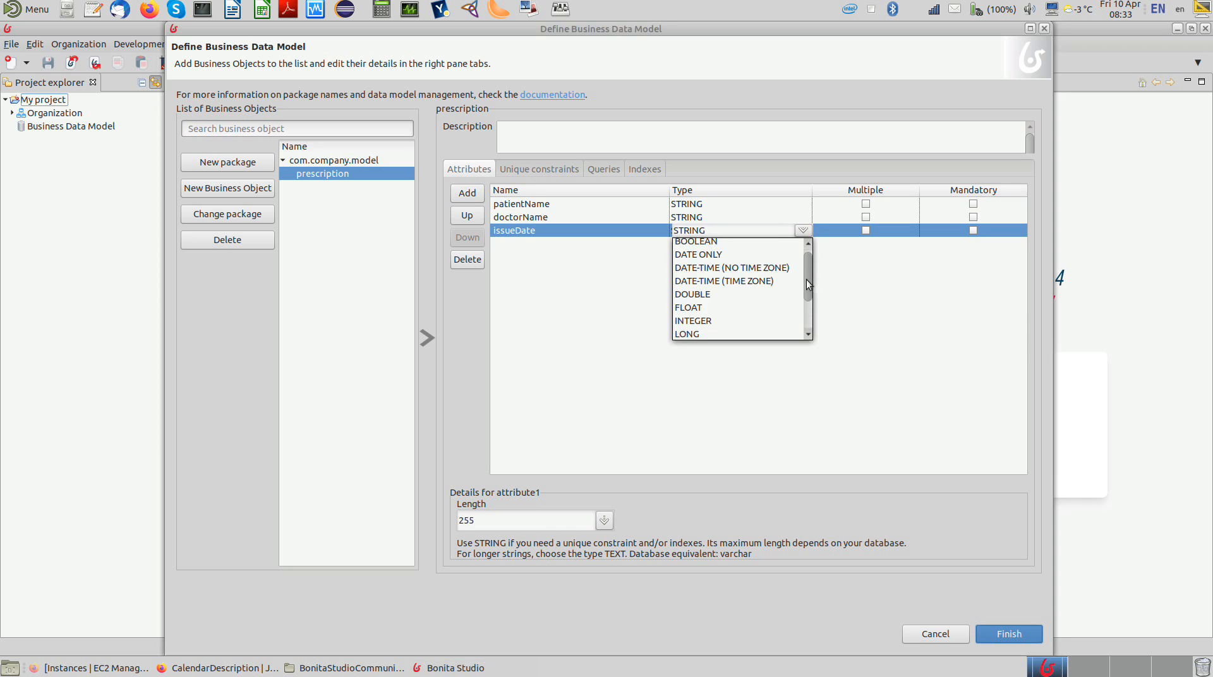
left_click(760, 258)
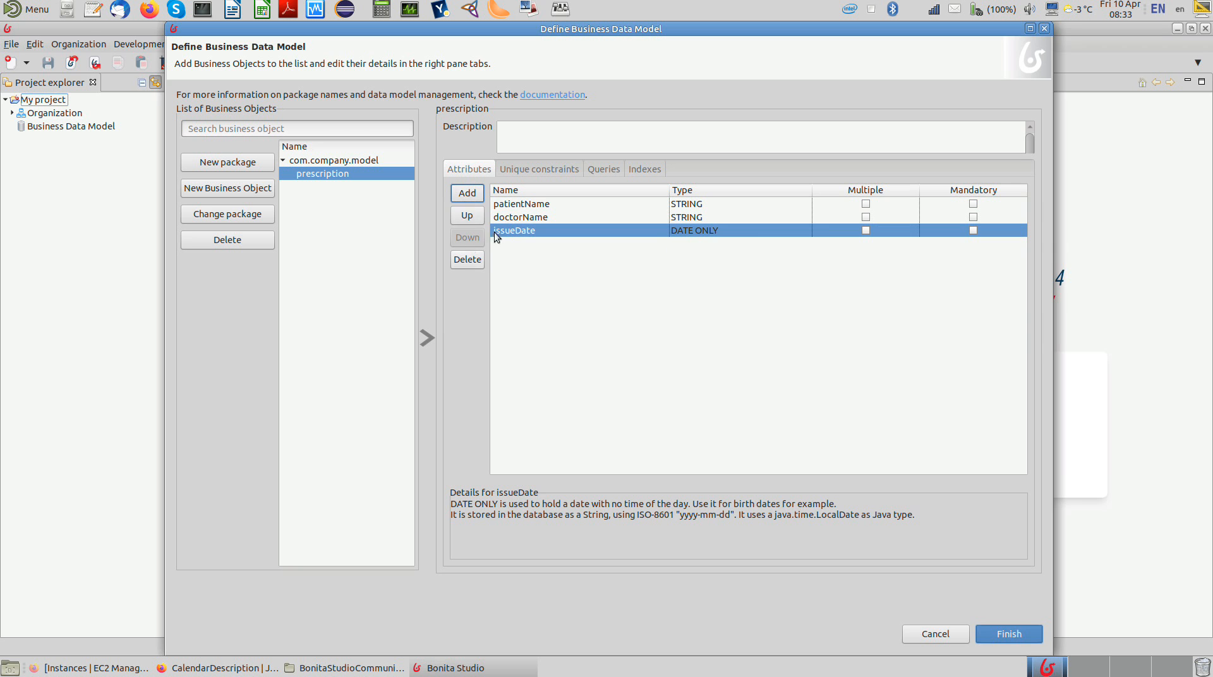
Step: Add two attributes named drugName and drugDose to the prescription object
left_click(469, 196)
type("d")
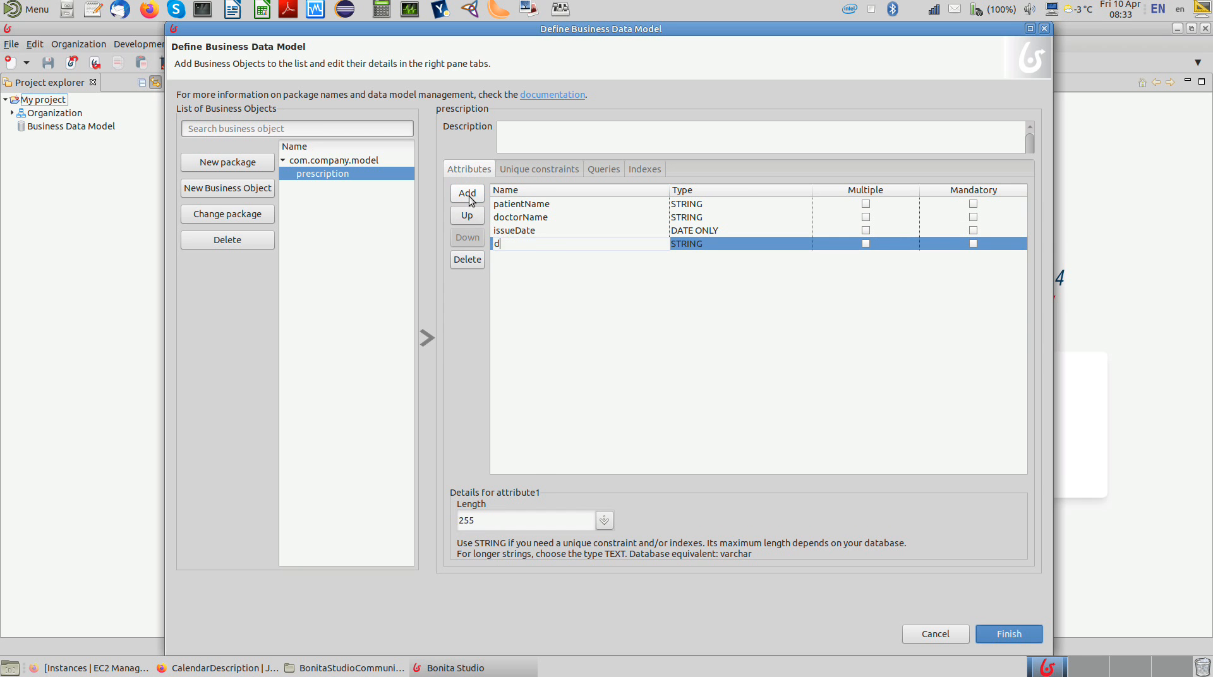
type("rugName")
key("Return")
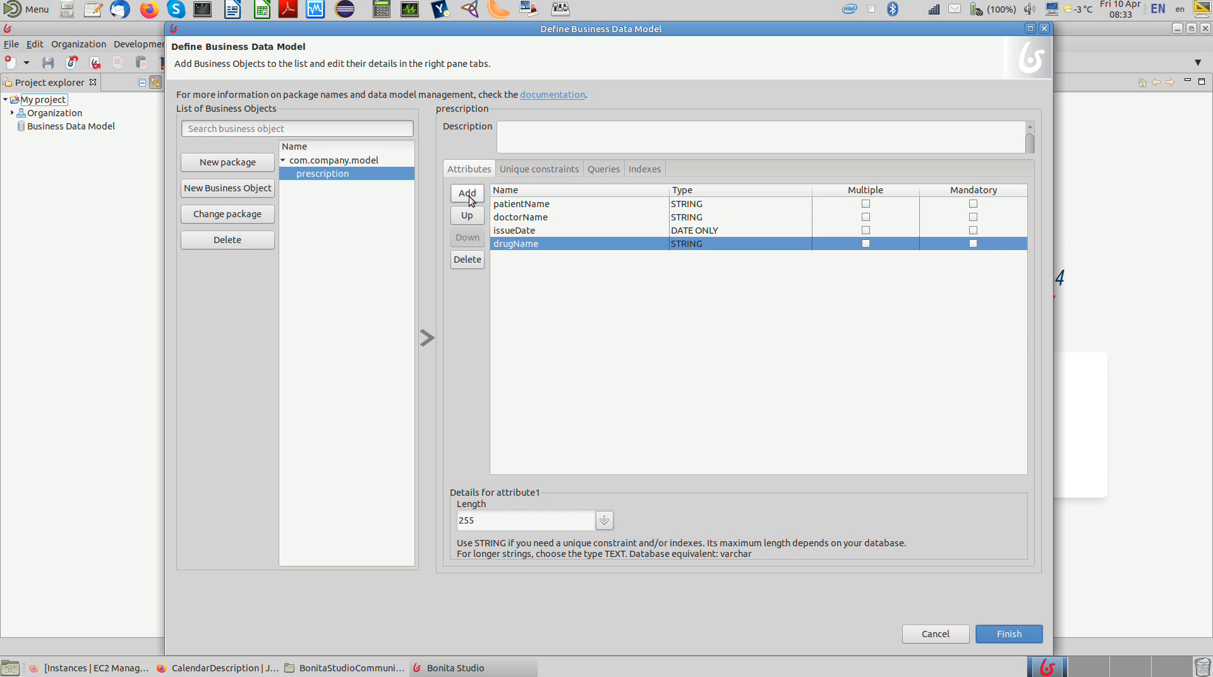
left_click(469, 196)
type("drugDose")
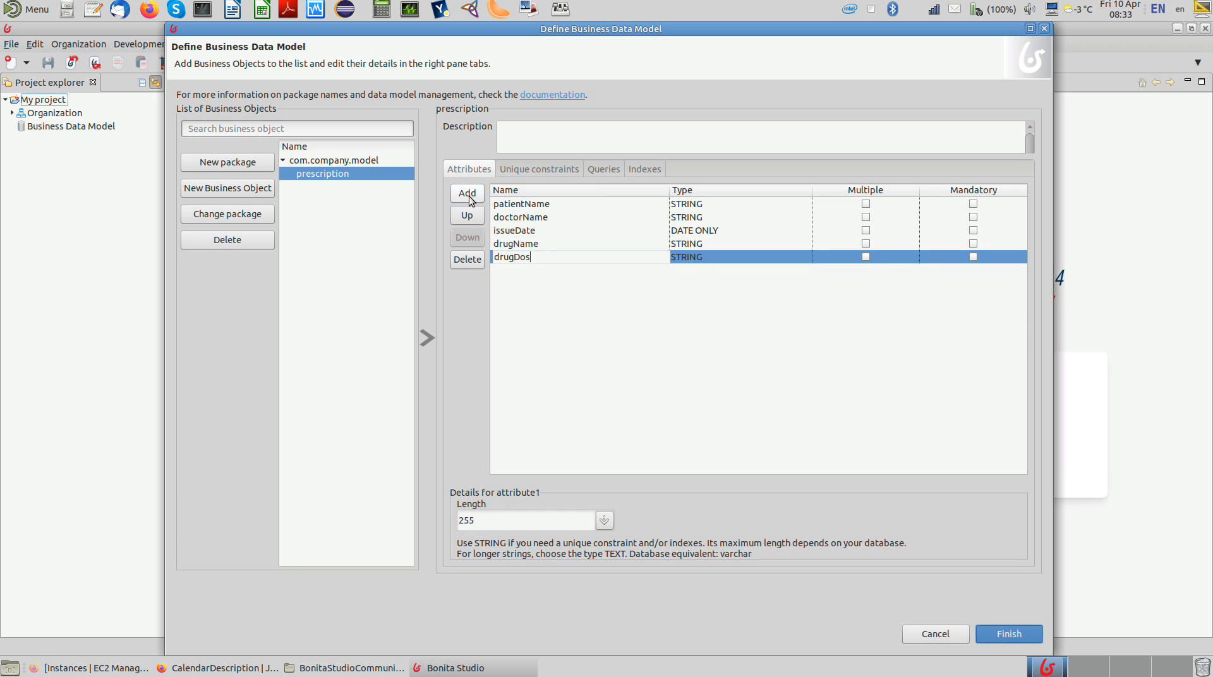
key("Return")
Step: Add a numRefills attribute to the prescription object and set its type to INTEGER
left_click(468, 196)
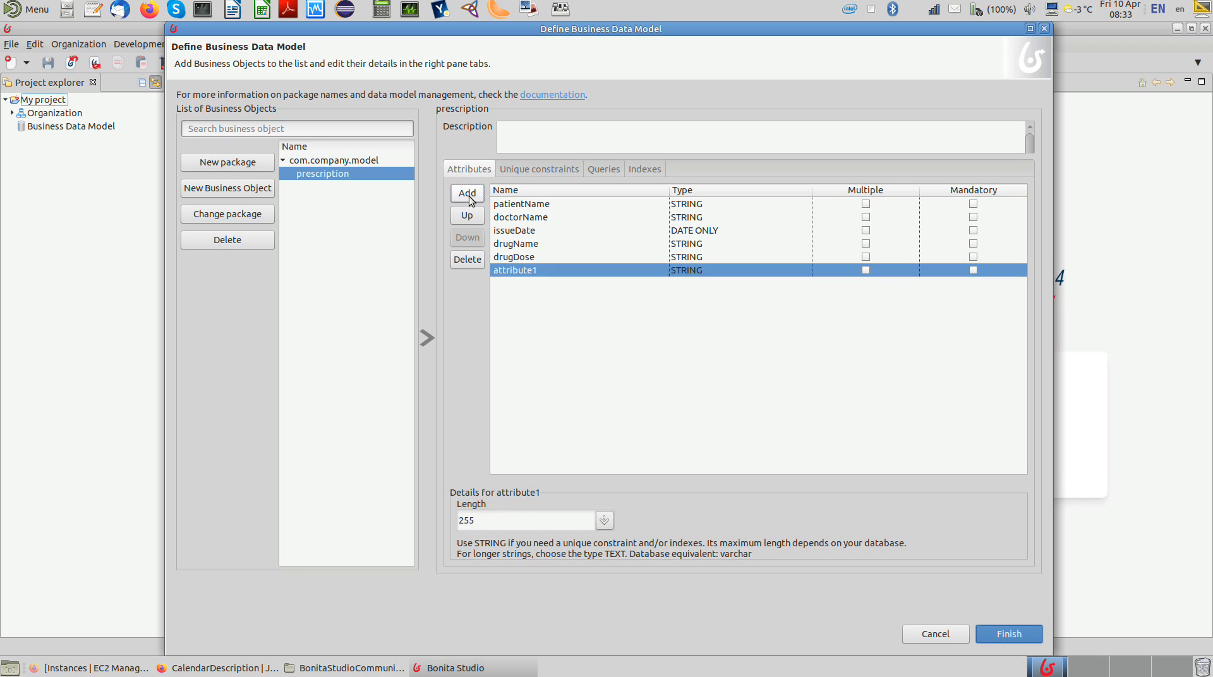
type("numRefills")
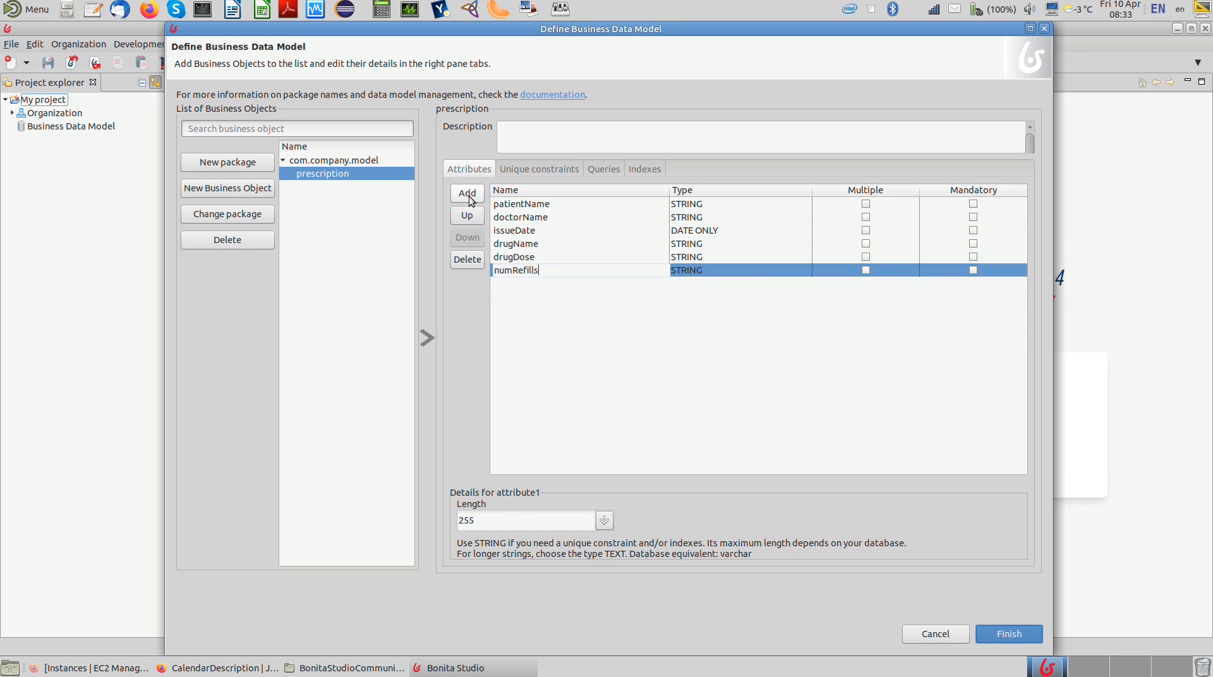
key("Return")
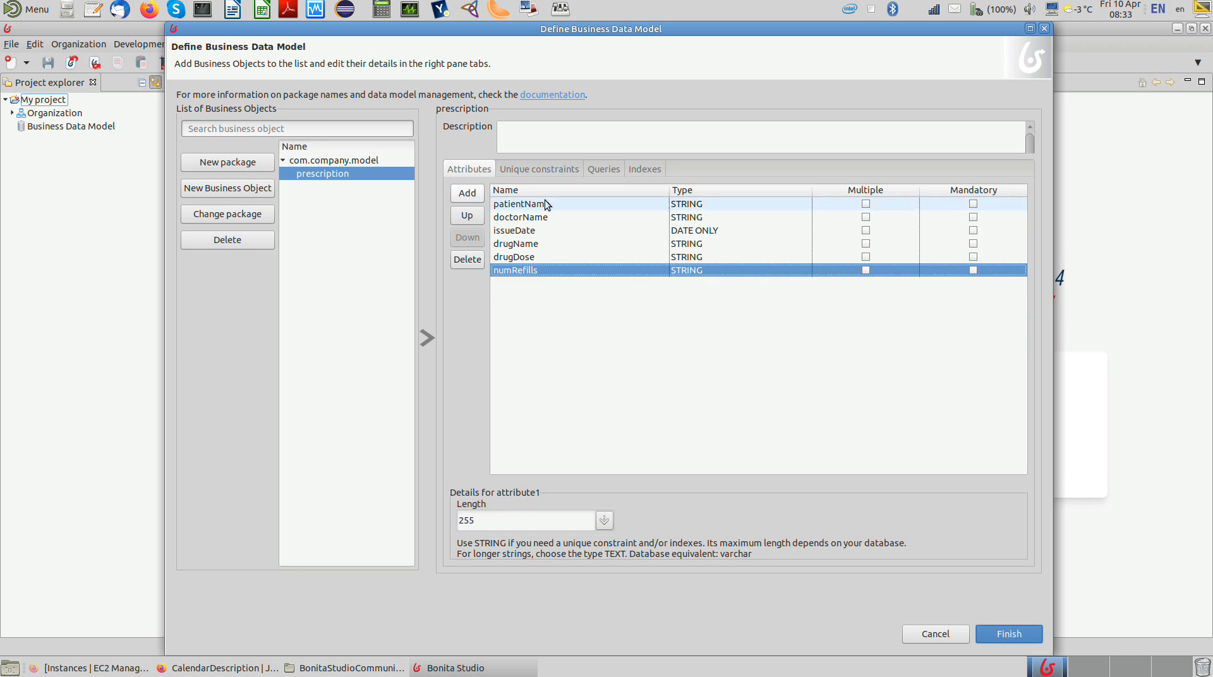
left_click(691, 269)
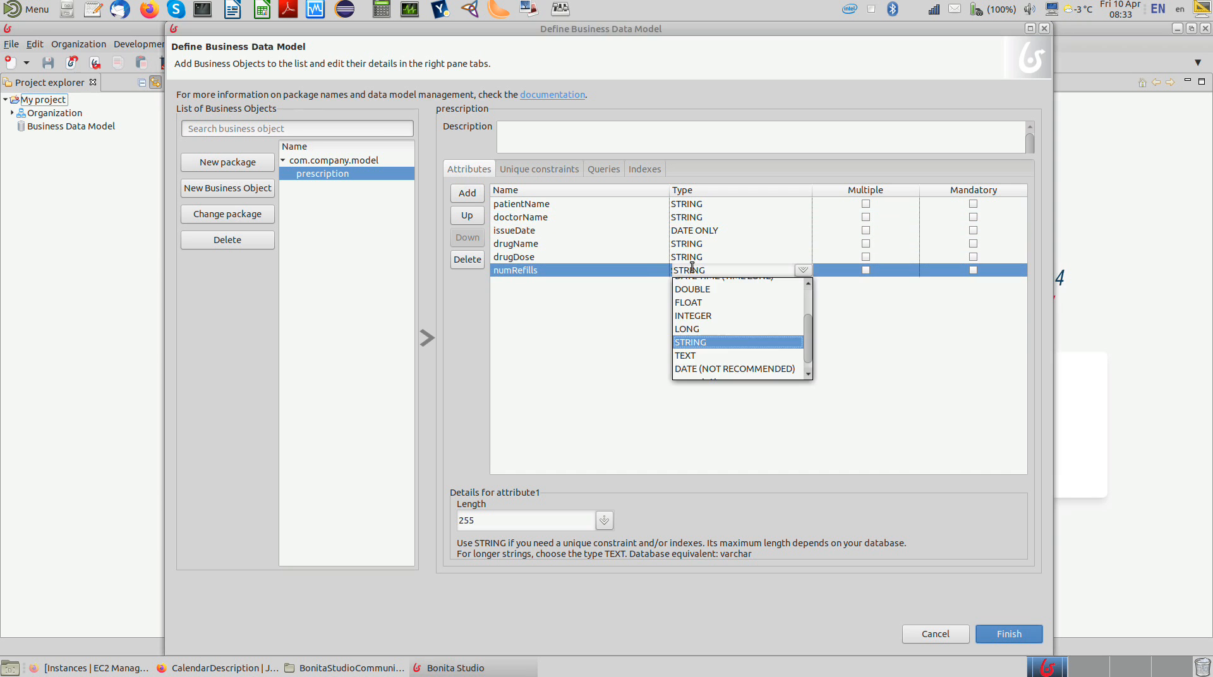
left_click(747, 315)
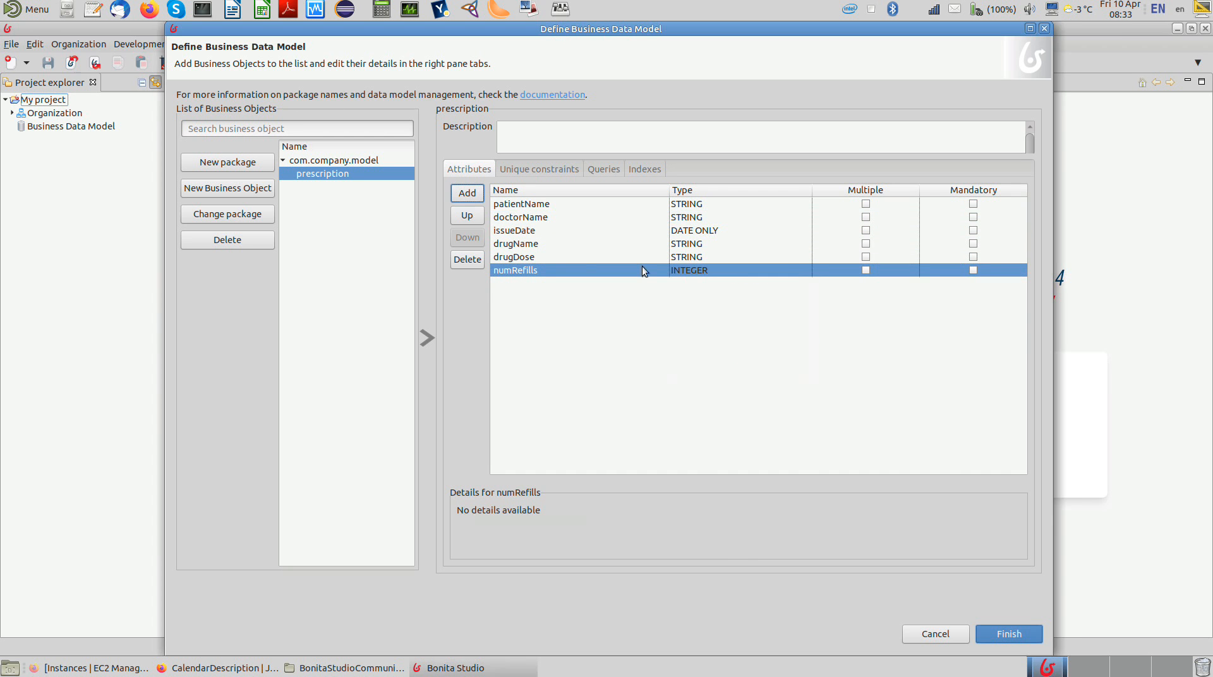
Step: Add an attribute named insuranceCompany, starting with a lowercase letter, to the prescription object
left_click(467, 193)
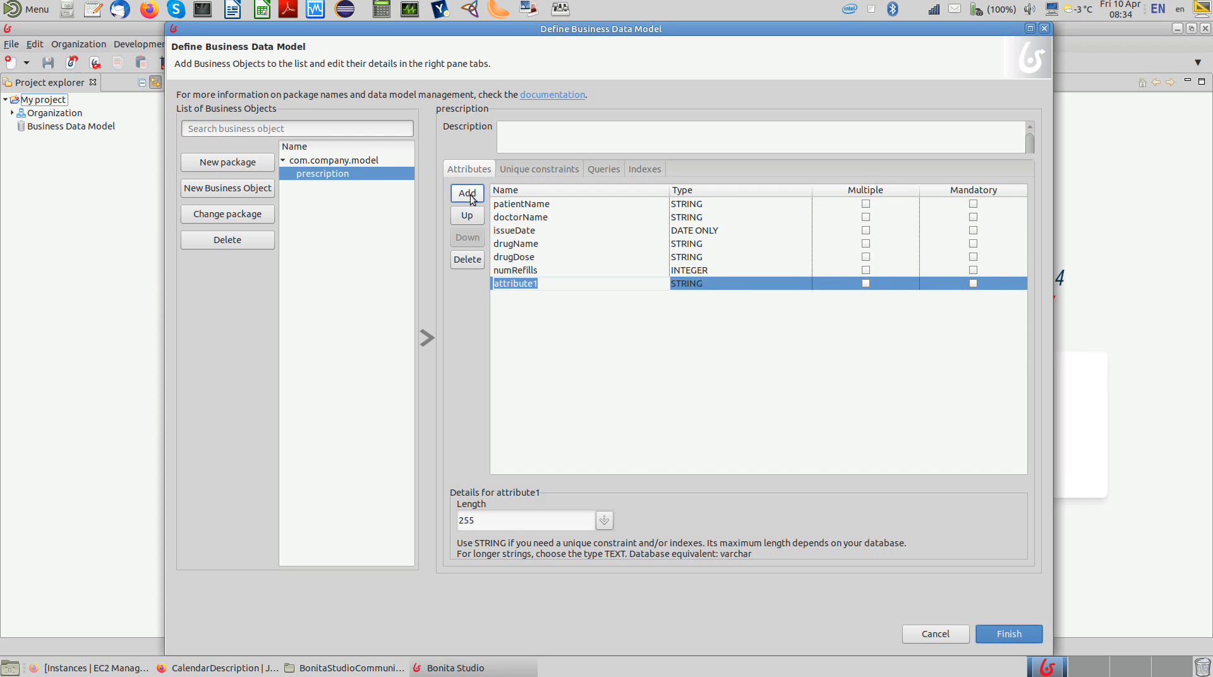
type("Insura")
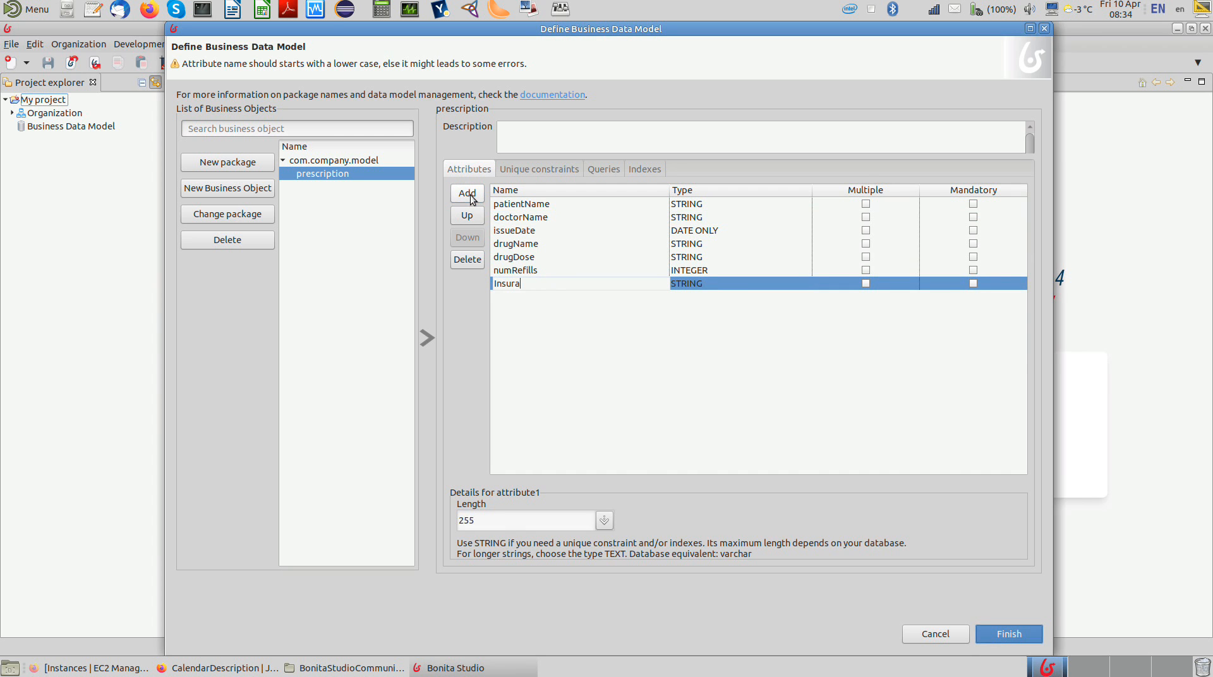
type("nceComp")
key("BackSpace")
key("BackSpace")
key("BackSpace")
key("BackSpace")
key("BackSpace")
key("BackSpace")
key("BackSpace")
key("BackSpace")
key("BackSpace")
key("BackSpace")
key("BackSpace")
key("BackSpace")
key("BackSpace")
type("insurance")
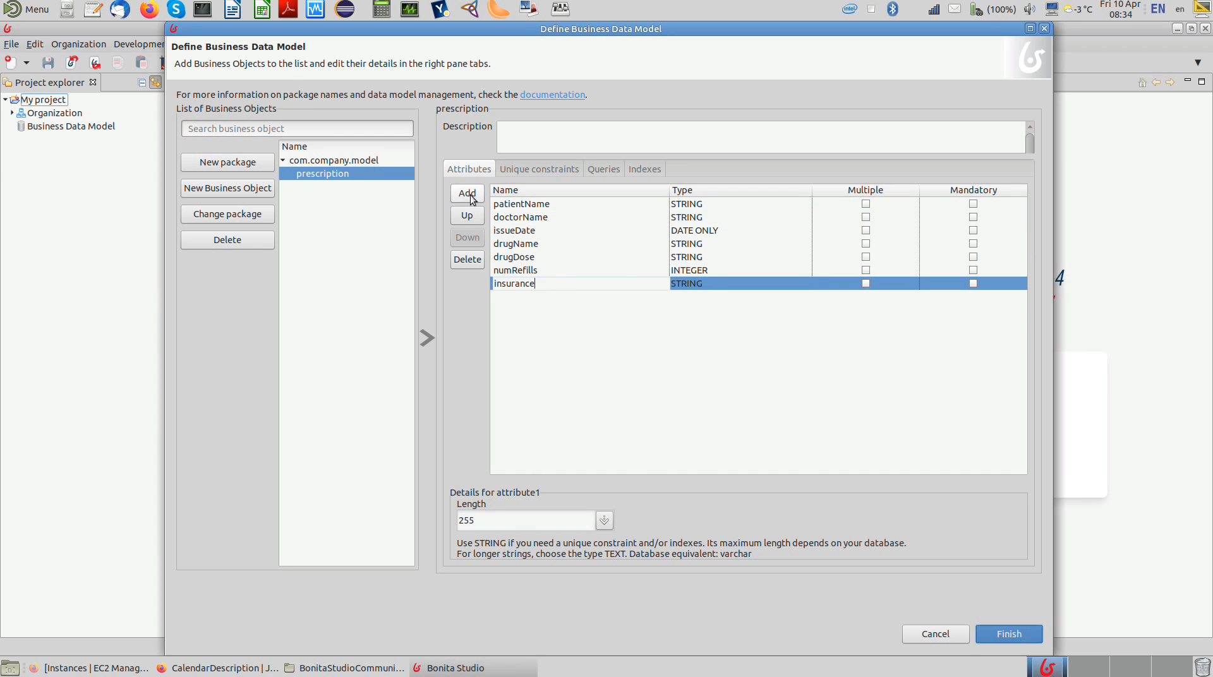
type("Company")
key("Return")
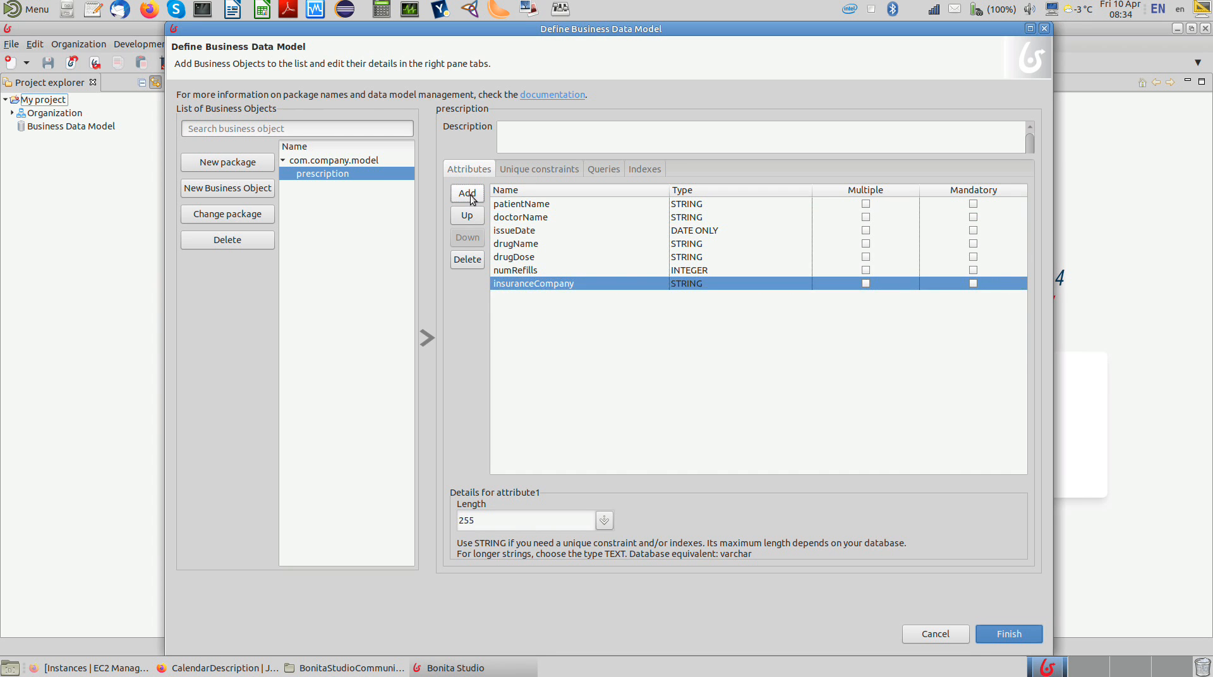
Step: Add a coveragePercentage attribute to the prescription object and set its type to INTEGER
left_click(468, 193)
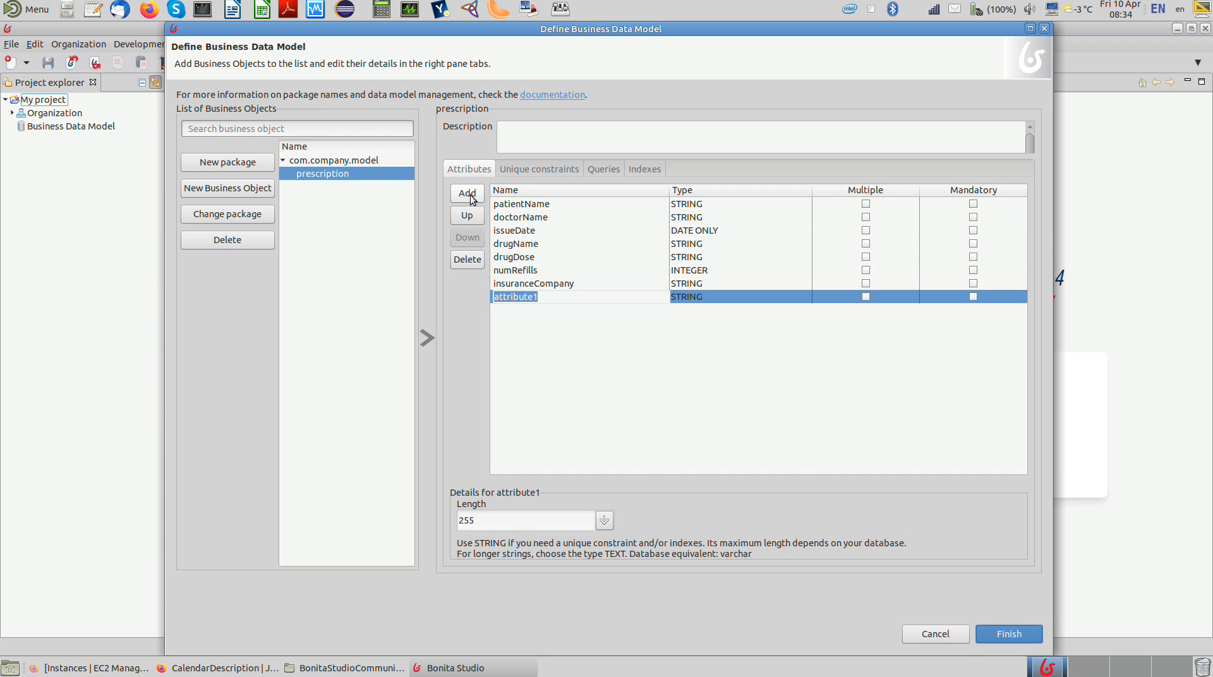
type("co")
key("BackSpace")
key("BackSpace")
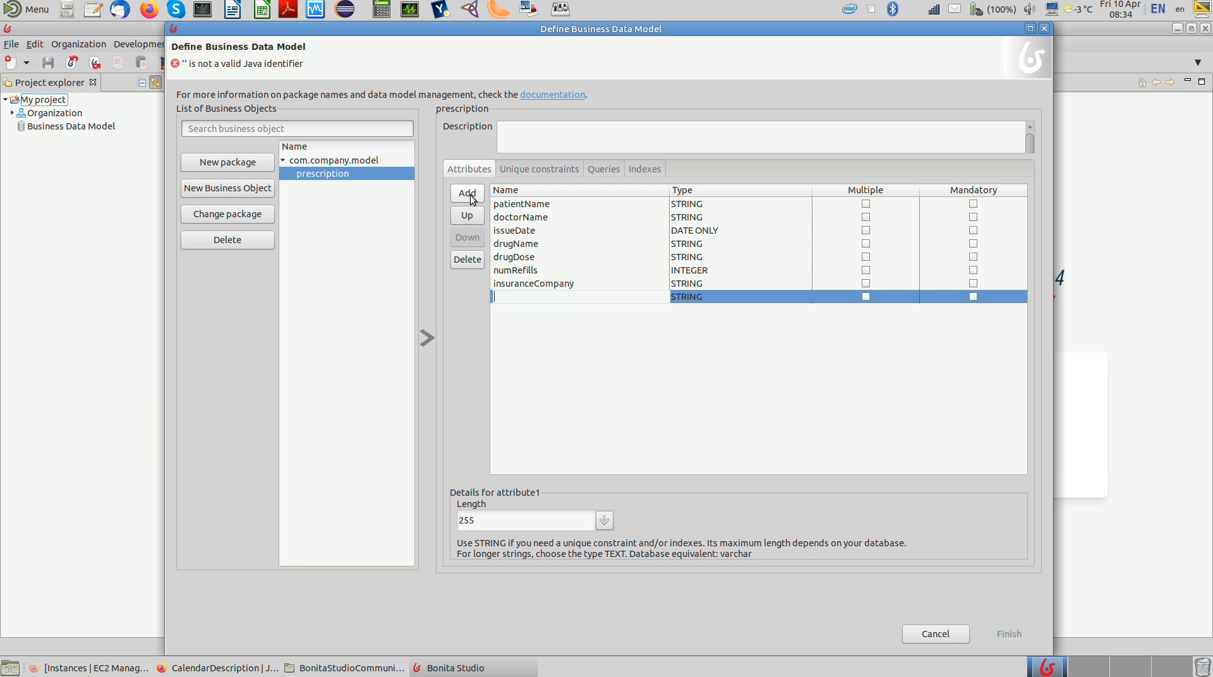
type("i")
key("BackSpace")
type("coverag")
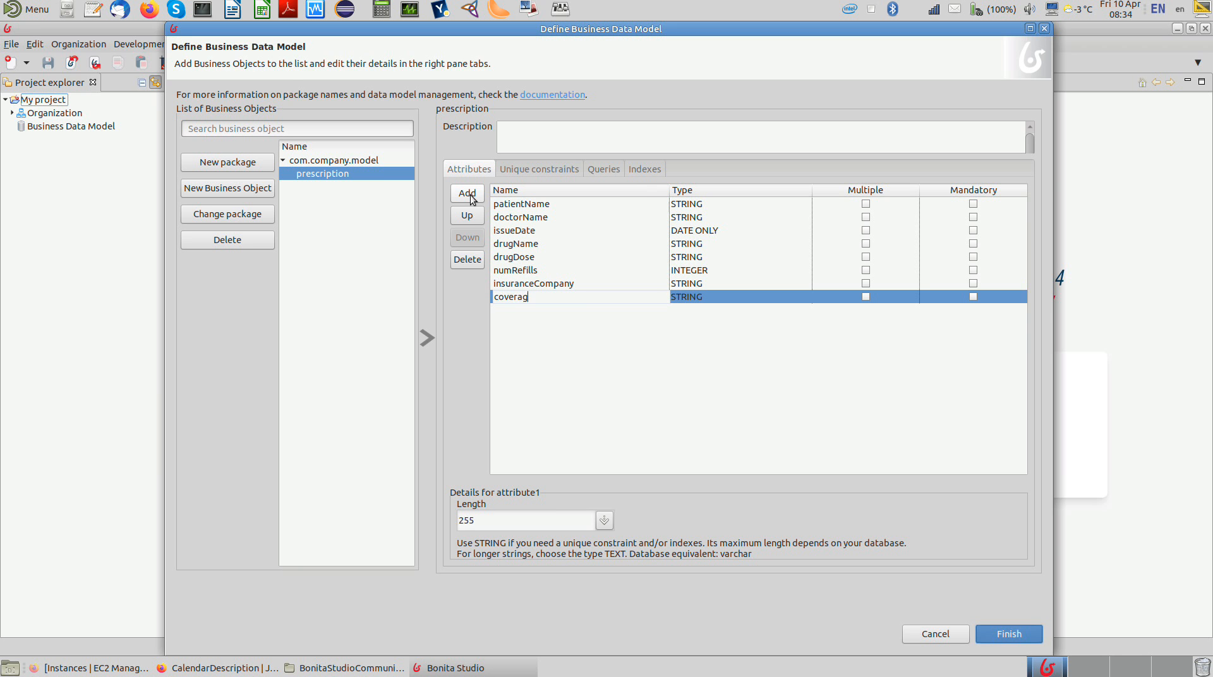
type("ePercentage")
key("Return")
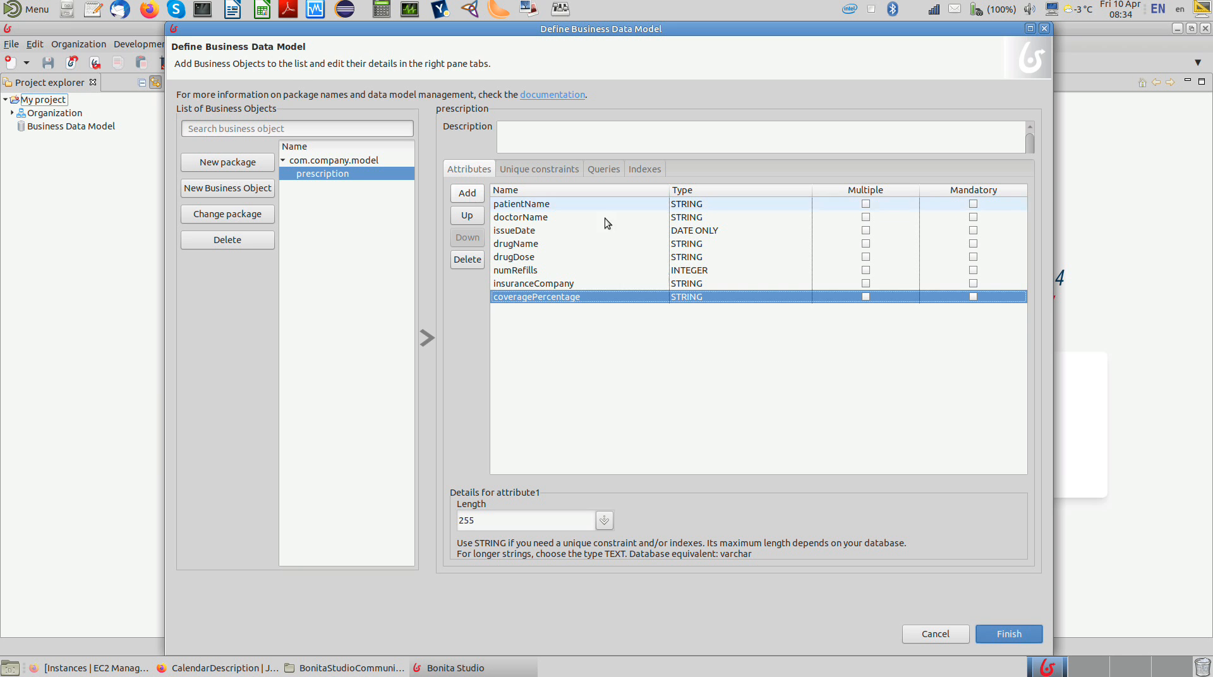
left_click(684, 298)
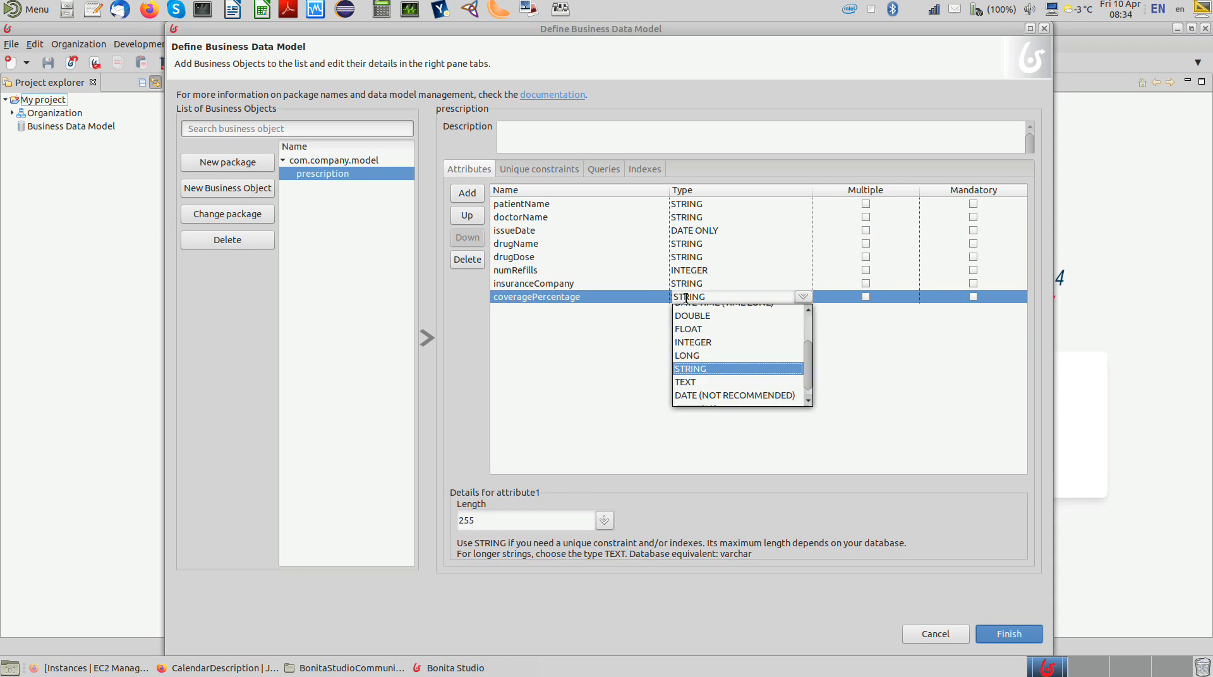
left_click(696, 340)
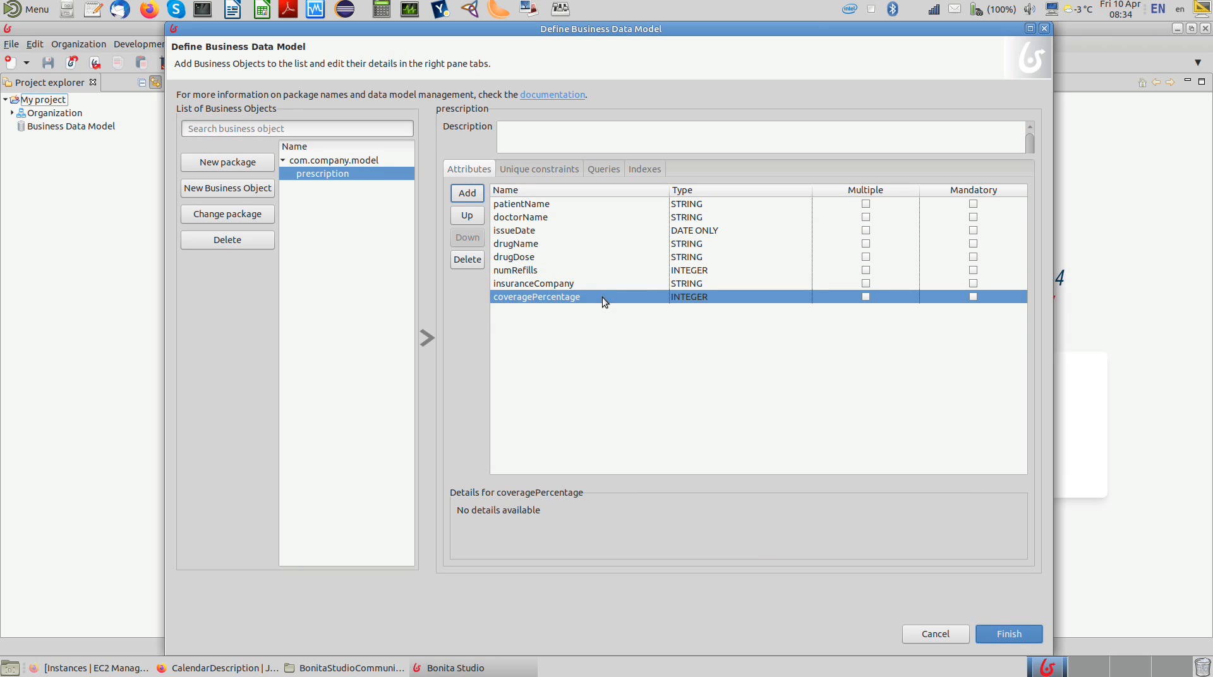
Step: Add a durAlarms attribute to the prescription object and set its type to BOOLEAN
left_click(470, 198)
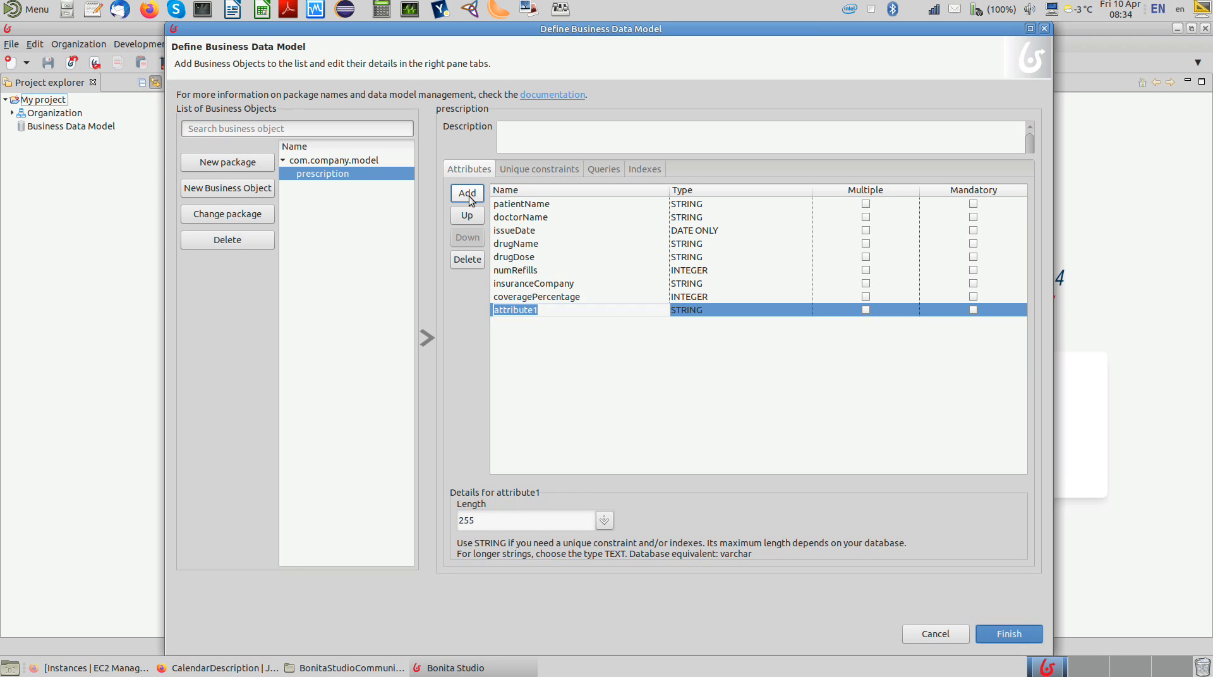
type("d")
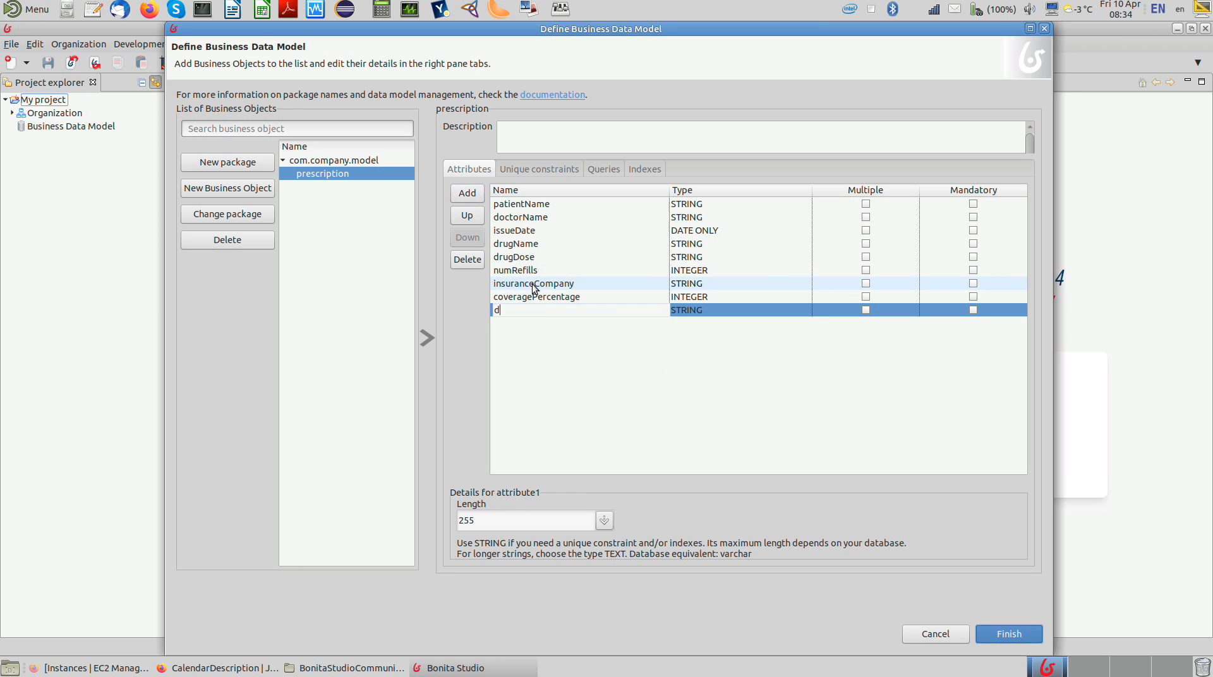
type("urAlarms")
key("Return")
left_click(698, 307)
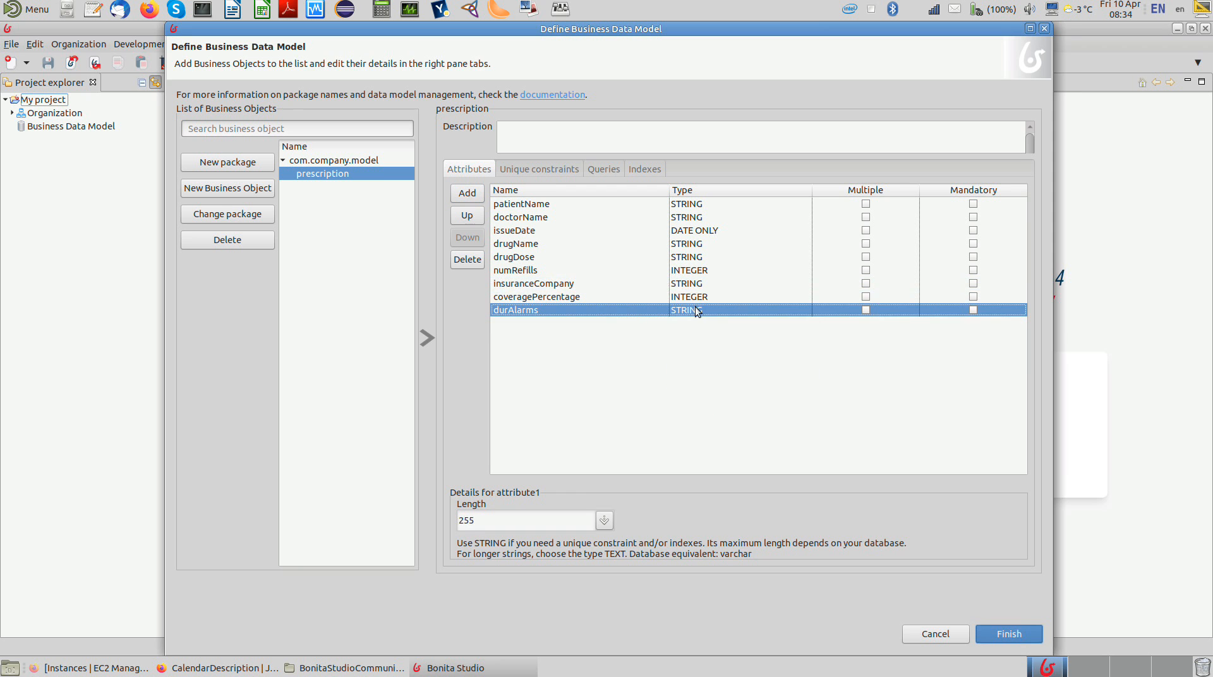
left_click(695, 308)
left_click_drag(805, 370, 798, 331)
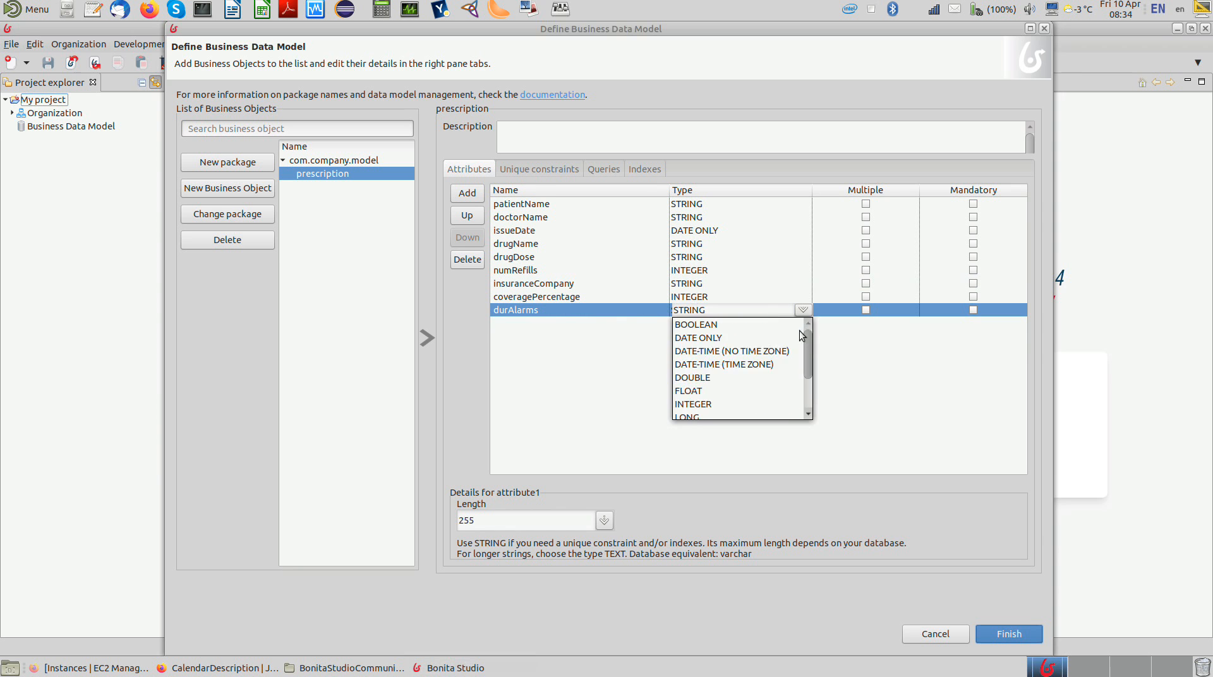
left_click(797, 328)
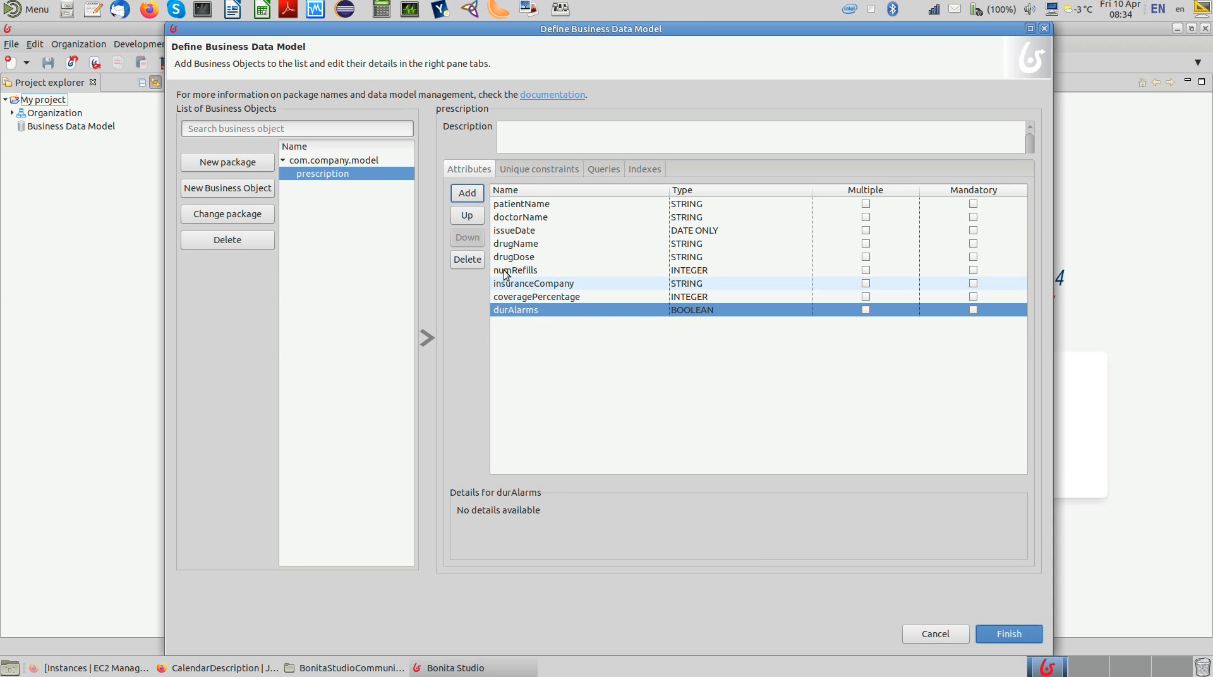
Step: Add an attribute named durDetails to the prescription object, keeping the default STRING type
left_click(468, 193)
type("durDetails")
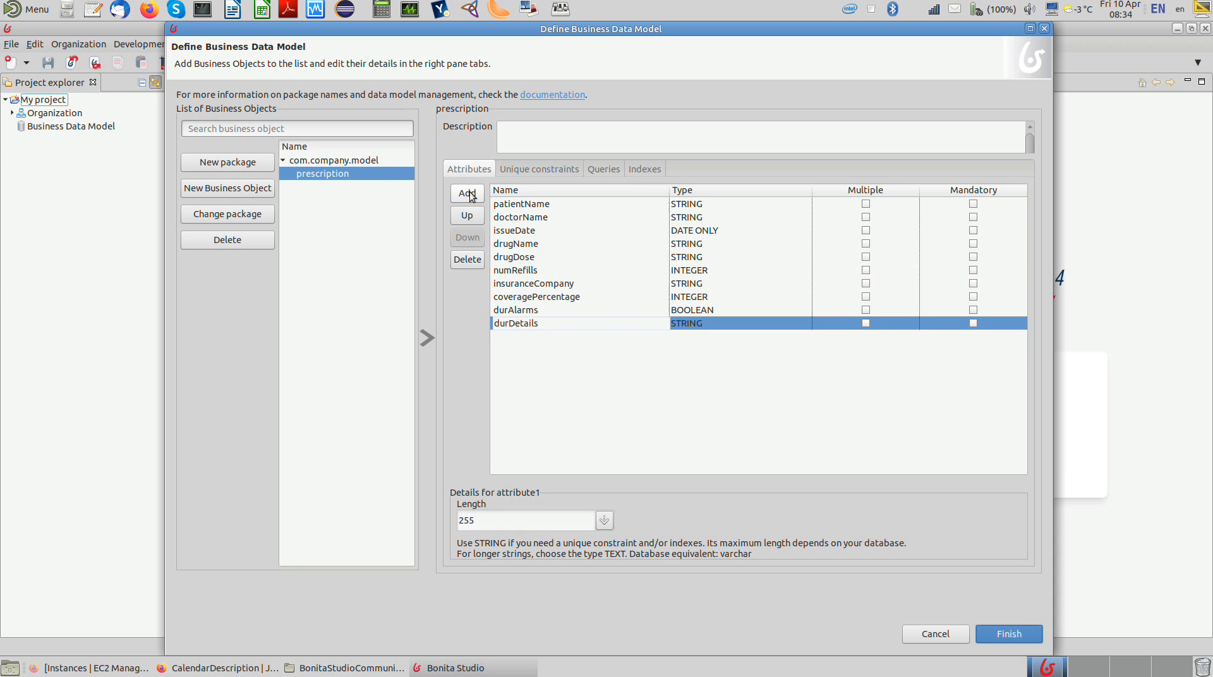
key("Return")
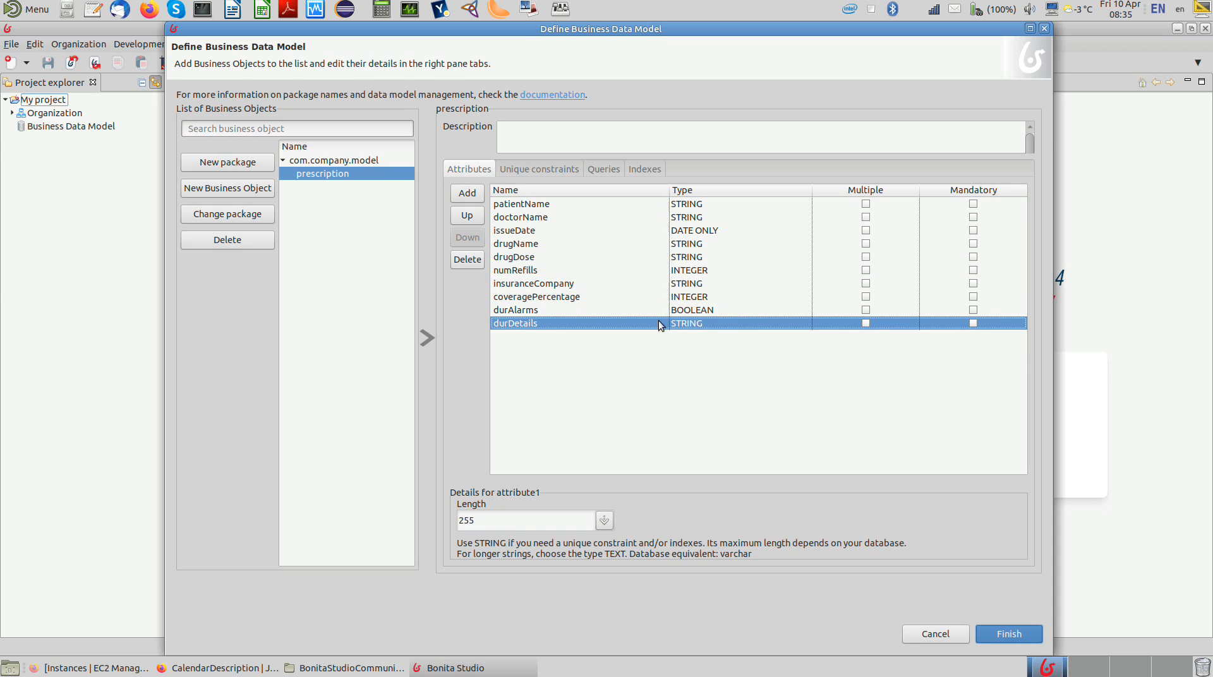
Step: Add an attribute named doctorPhoneNumber to the prescription object, keeping the default STRING type
left_click(475, 199)
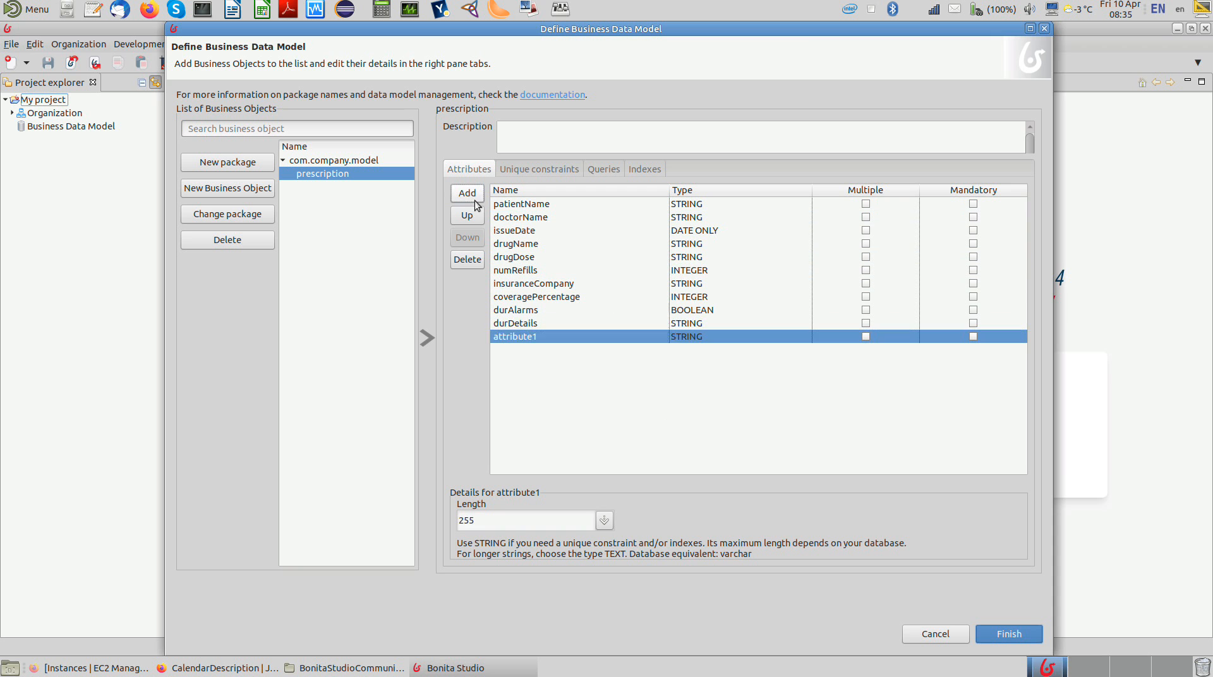
type("doctor")
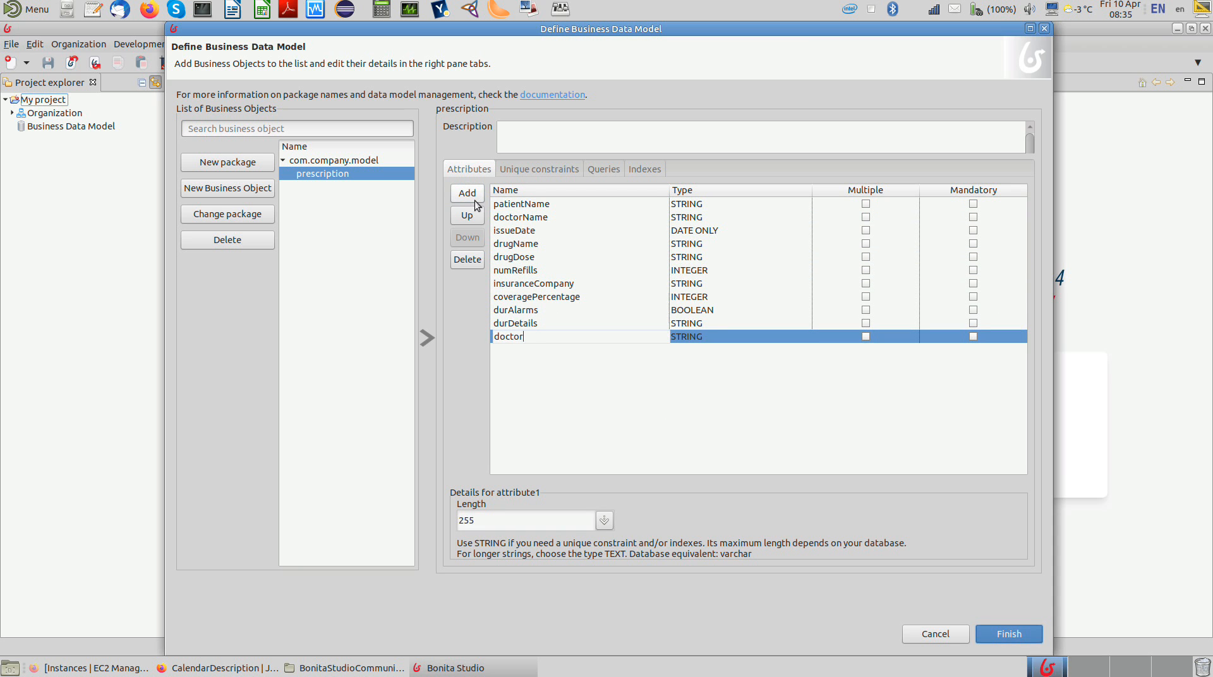
type("PhoneNumber")
key("Return")
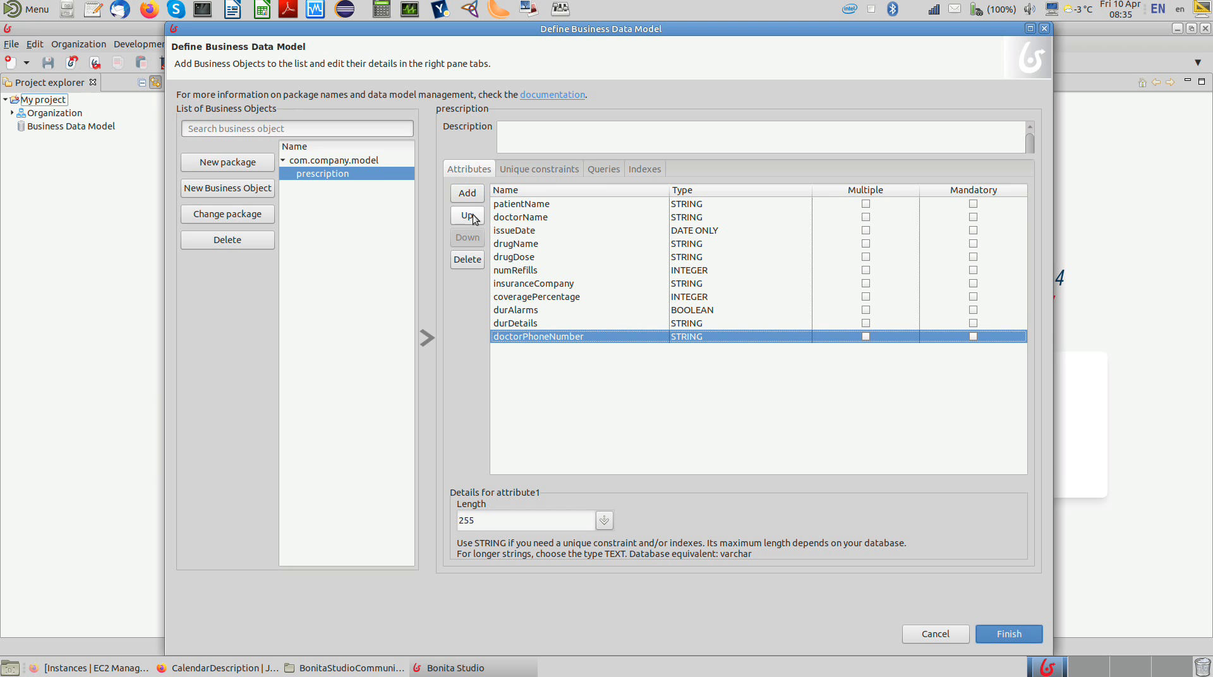
Step: Reorder the attributes so that doctorPhoneNumber sits directly below doctorName
left_click(468, 218)
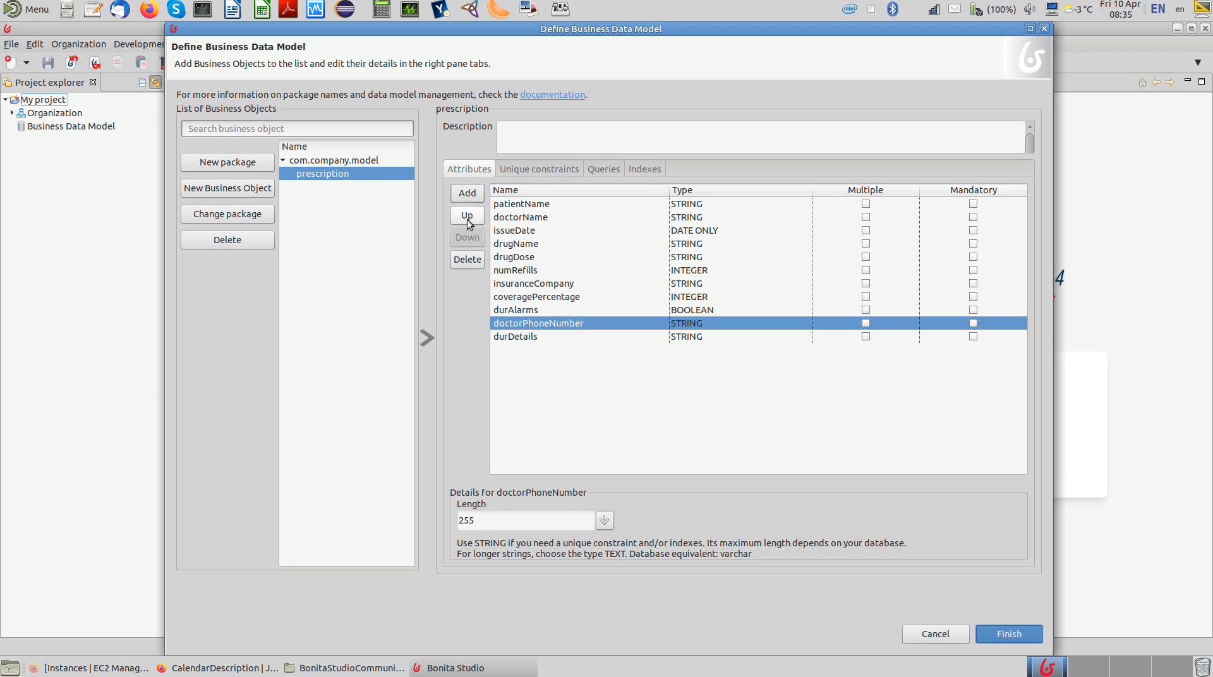
left_click(468, 217)
left_click(468, 218)
left_click(468, 217)
left_click(468, 217)
left_click(468, 218)
left_click(468, 217)
left_click(468, 218)
left_click(468, 218)
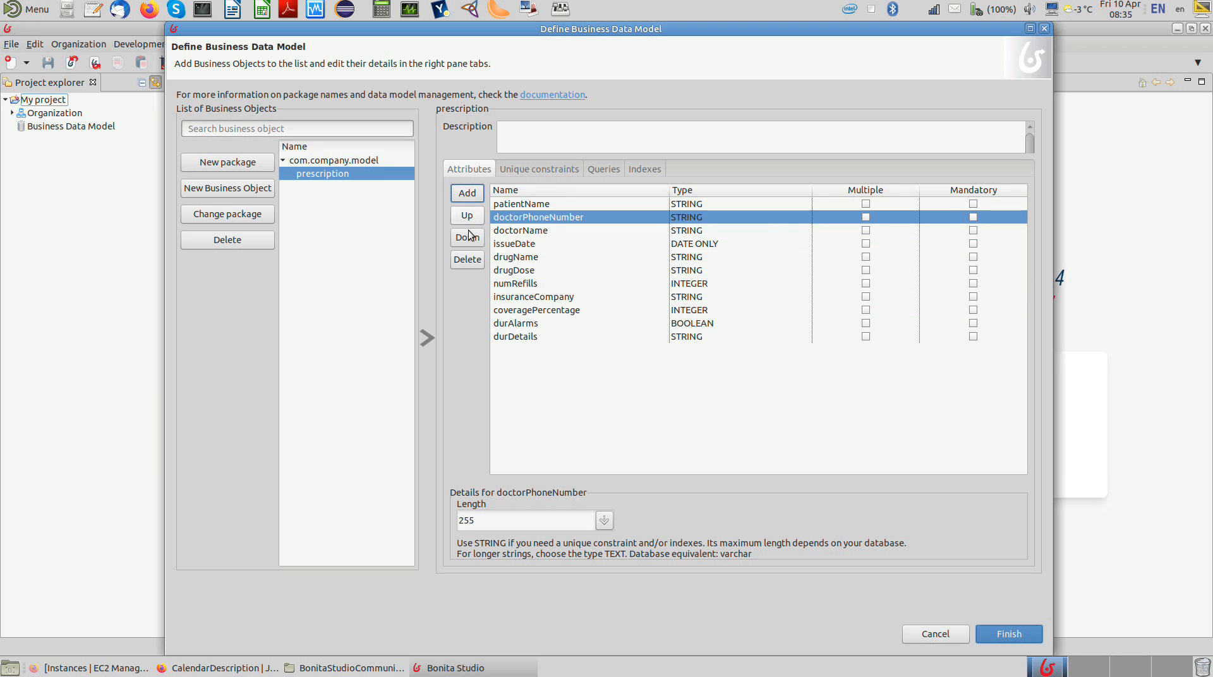
left_click(472, 240)
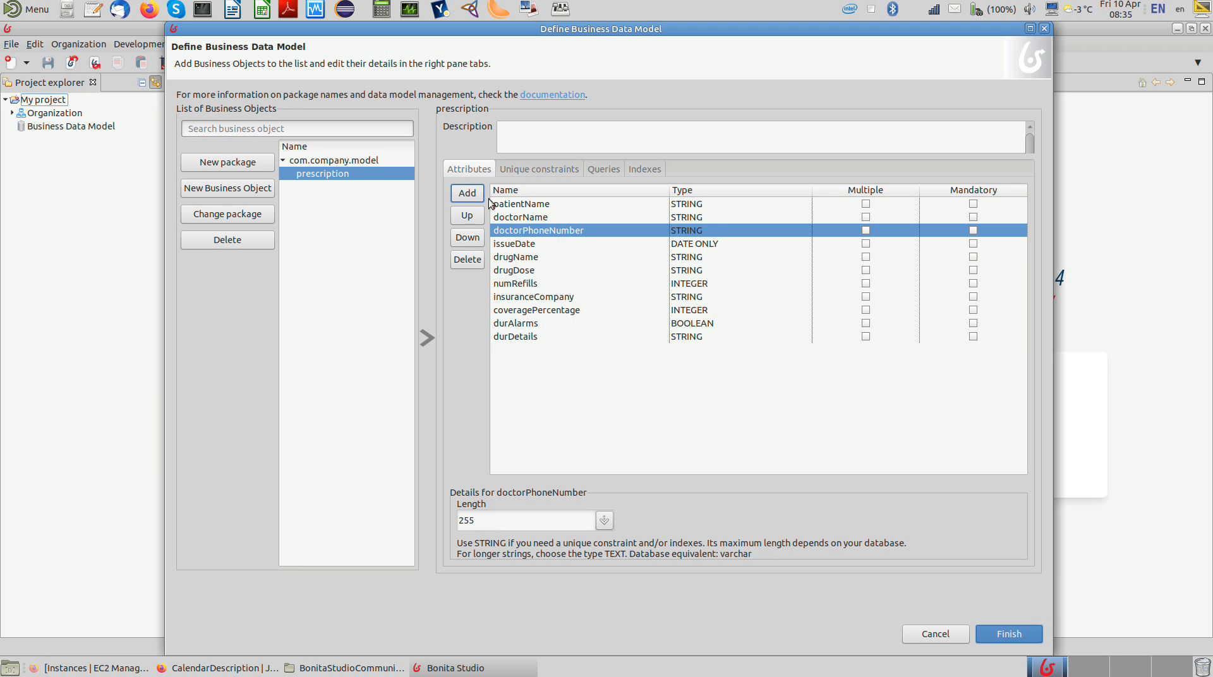
Step: Add an attribute named substituteDrug to the prescription object, keeping the default STRING type
left_click(468, 193)
type("s")
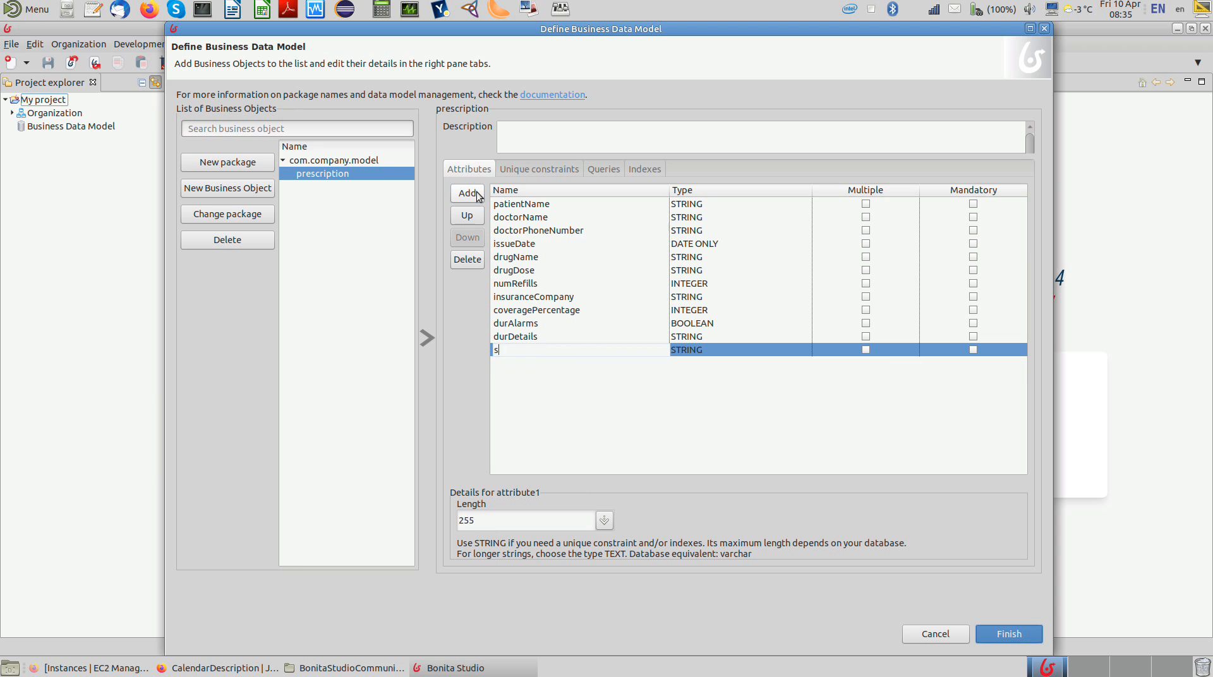
type("ubstituteDrug")
key("Return")
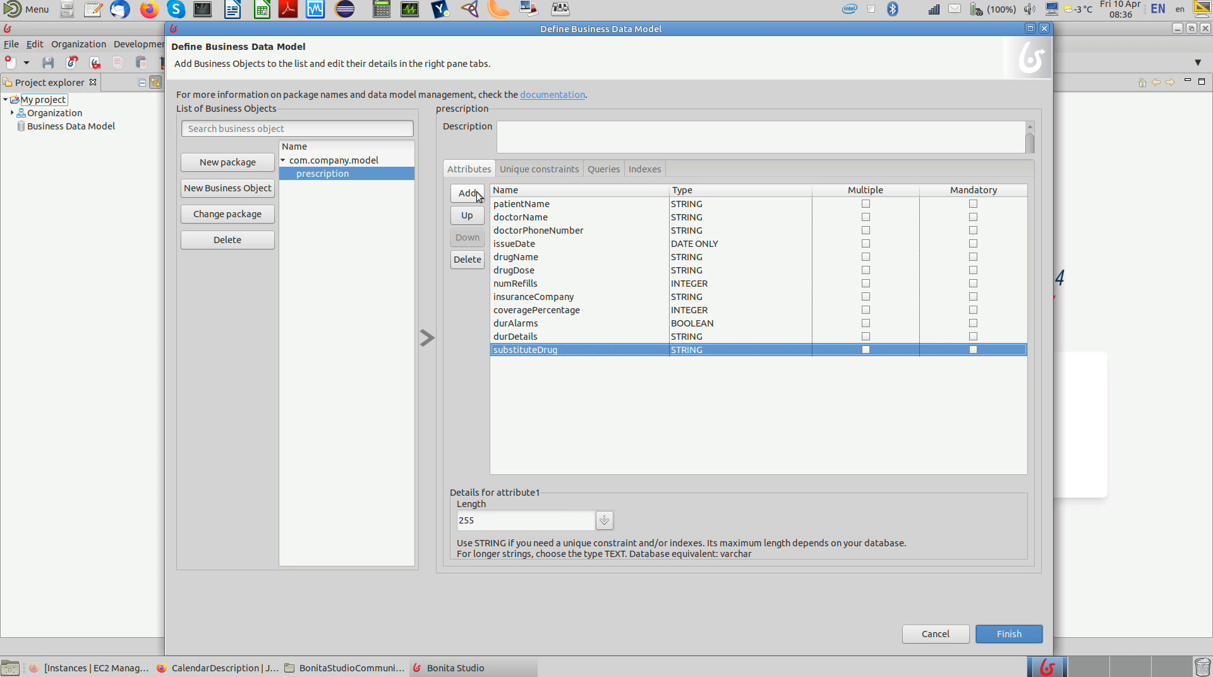
Step: Move the substituteDrug attribute directly below numRefills, and finish and deploy the business data model
left_click(465, 217)
left_click(464, 219)
left_click(463, 220)
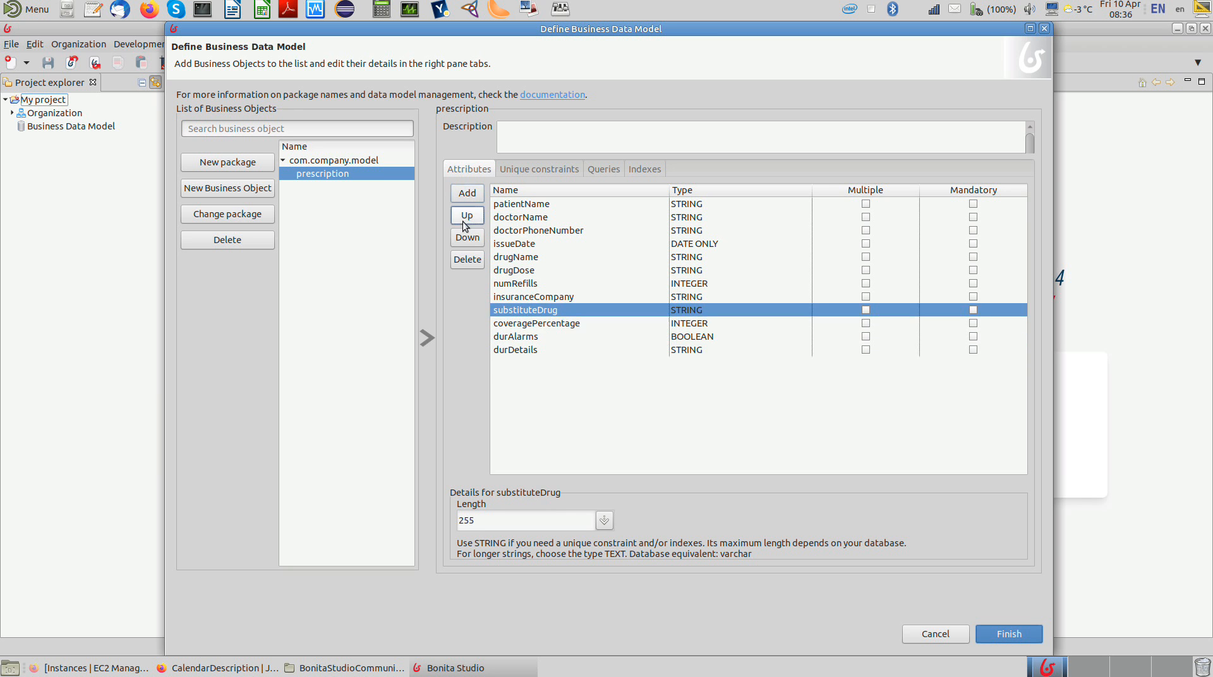
left_click(462, 221)
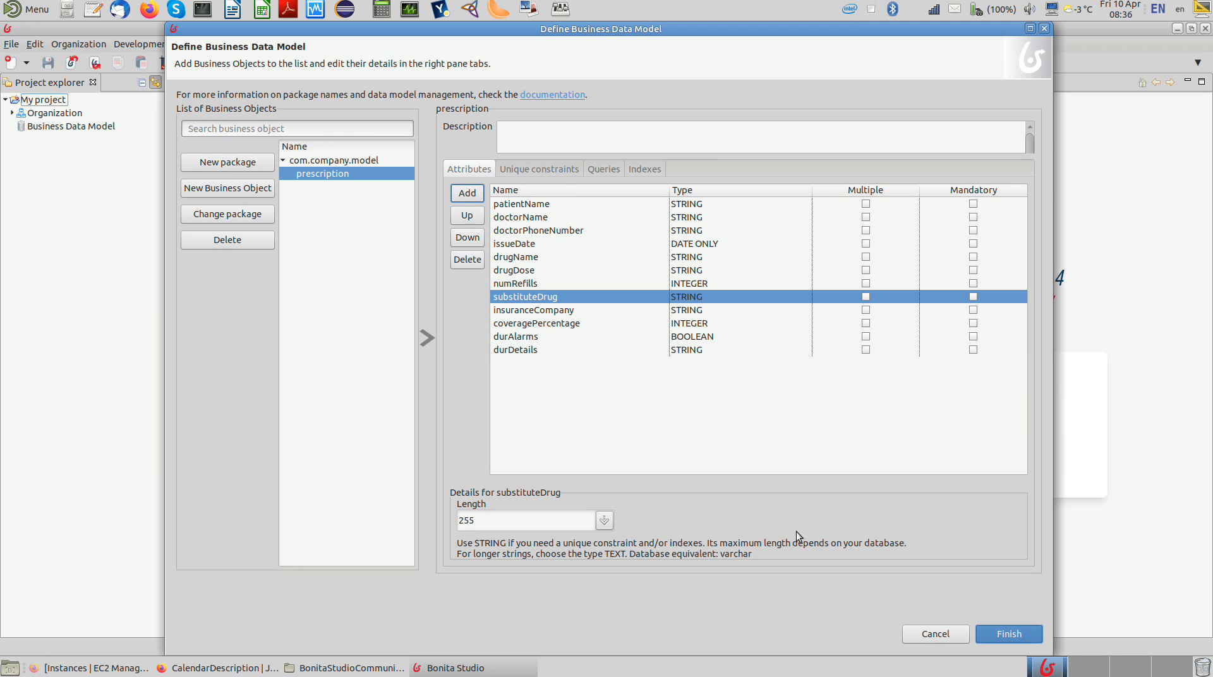
left_click(1002, 637)
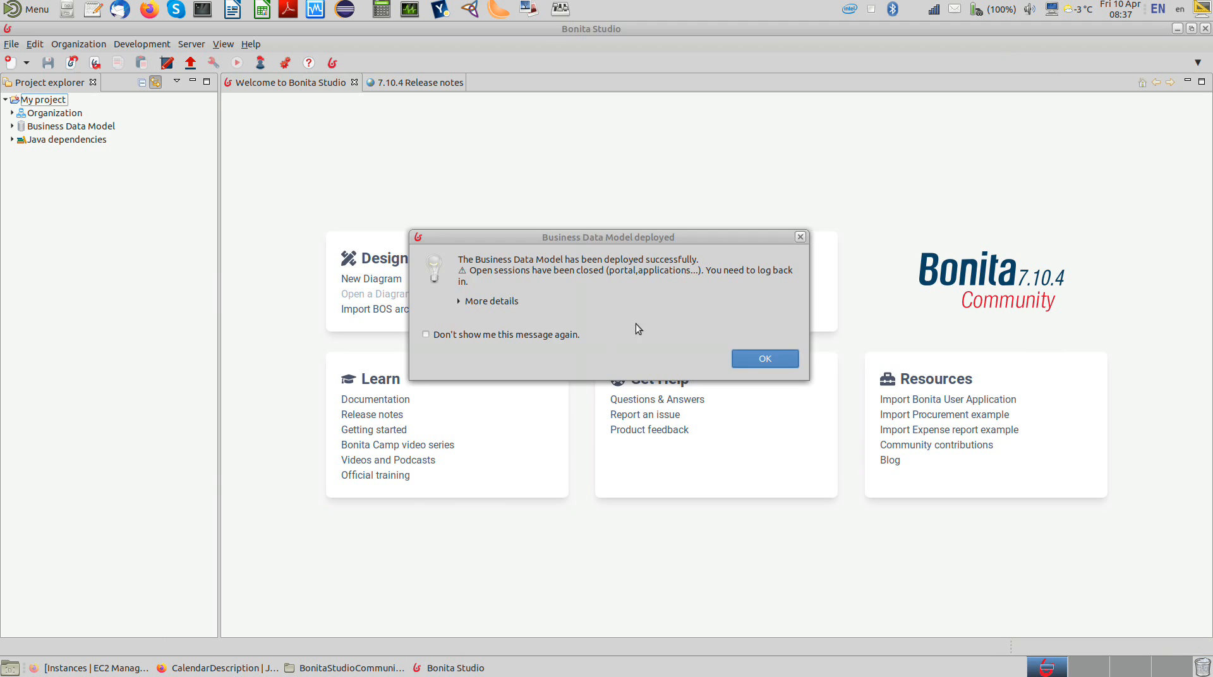
left_click(739, 361)
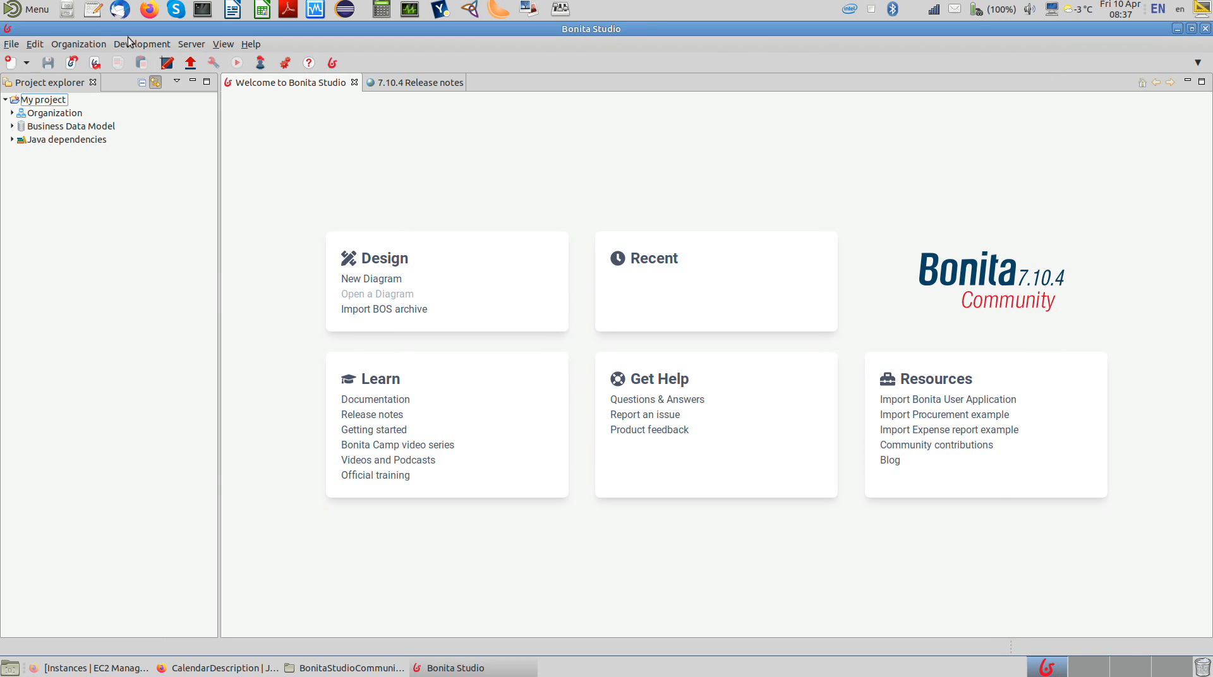
Step: Open the organization management and delete the ACME organization
left_click(93, 44)
left_click(93, 61)
left_click(290, 110)
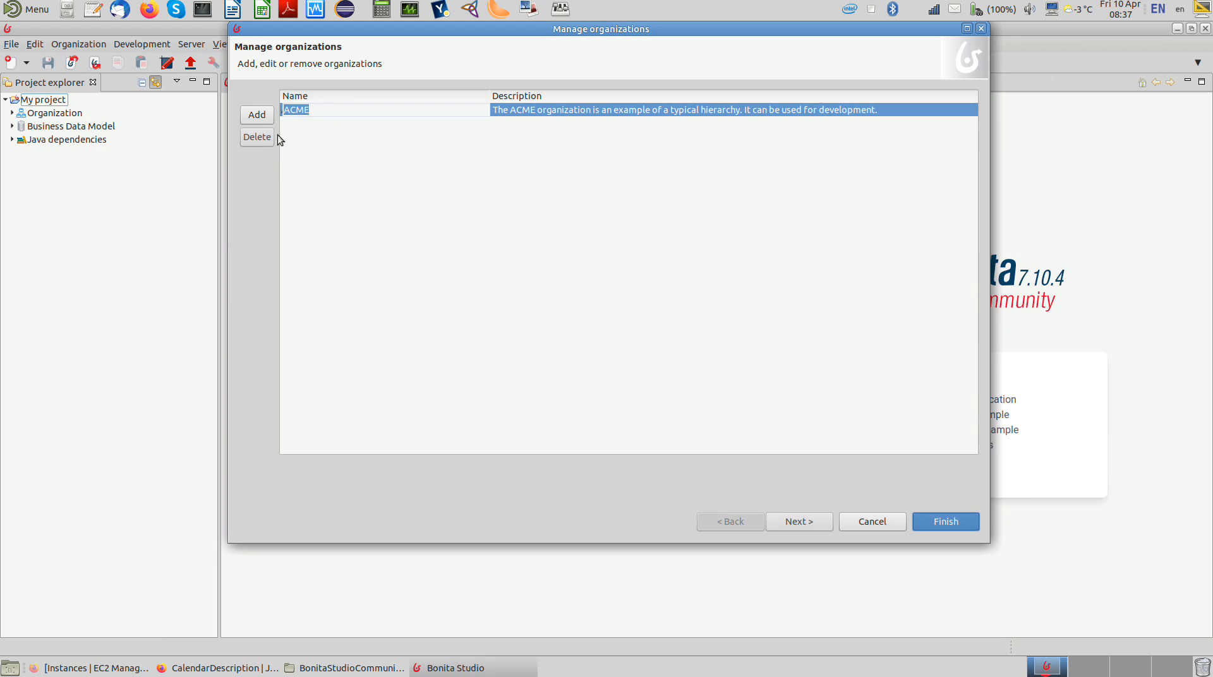
left_click(257, 137)
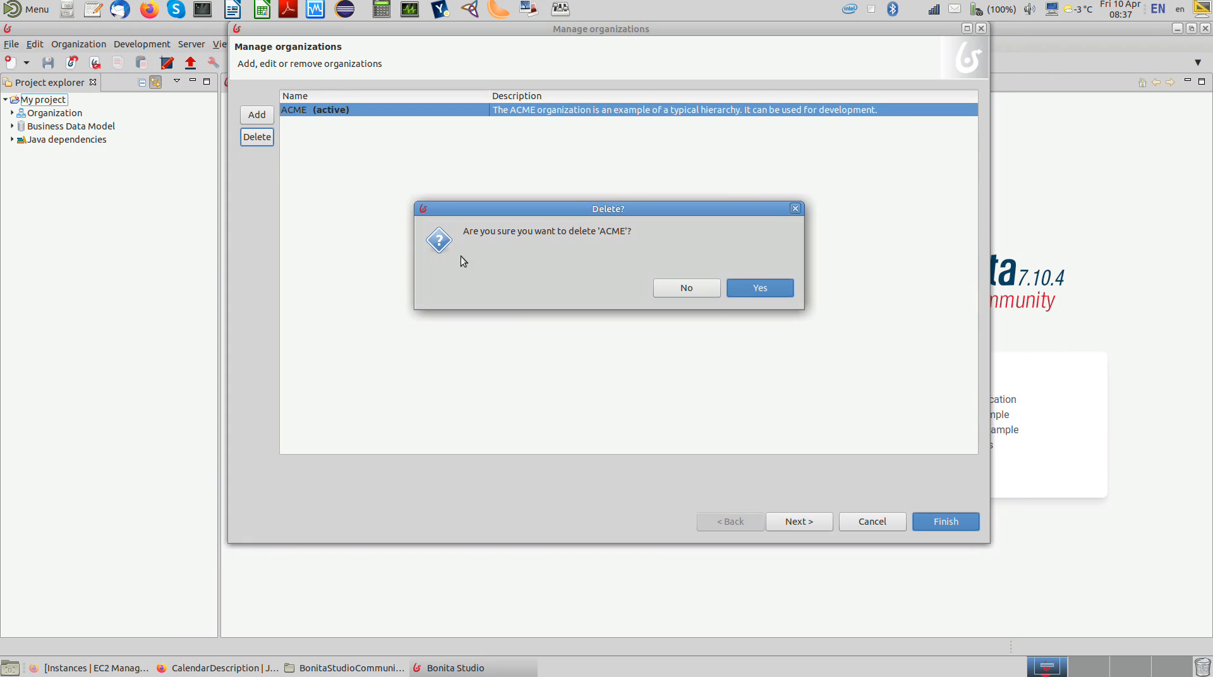
left_click(746, 287)
Step: Add a new organization named pharmacy
left_click(271, 115)
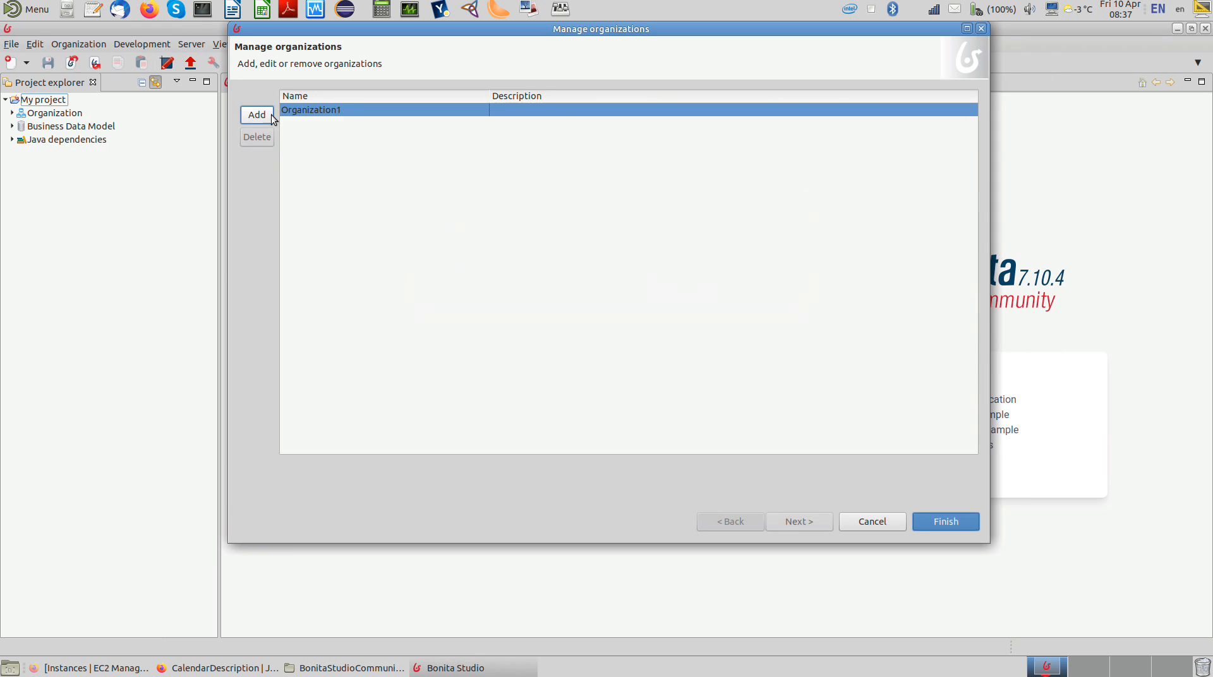
left_click(351, 111)
type("pharma")
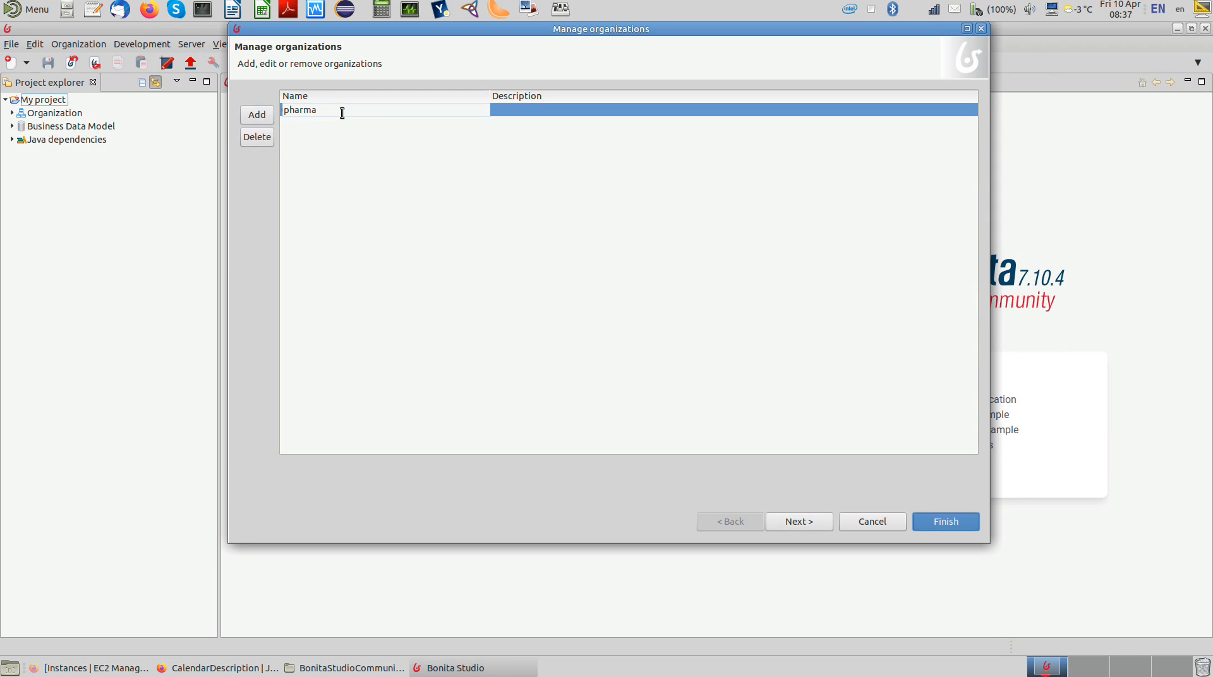
type("cy")
key("Return")
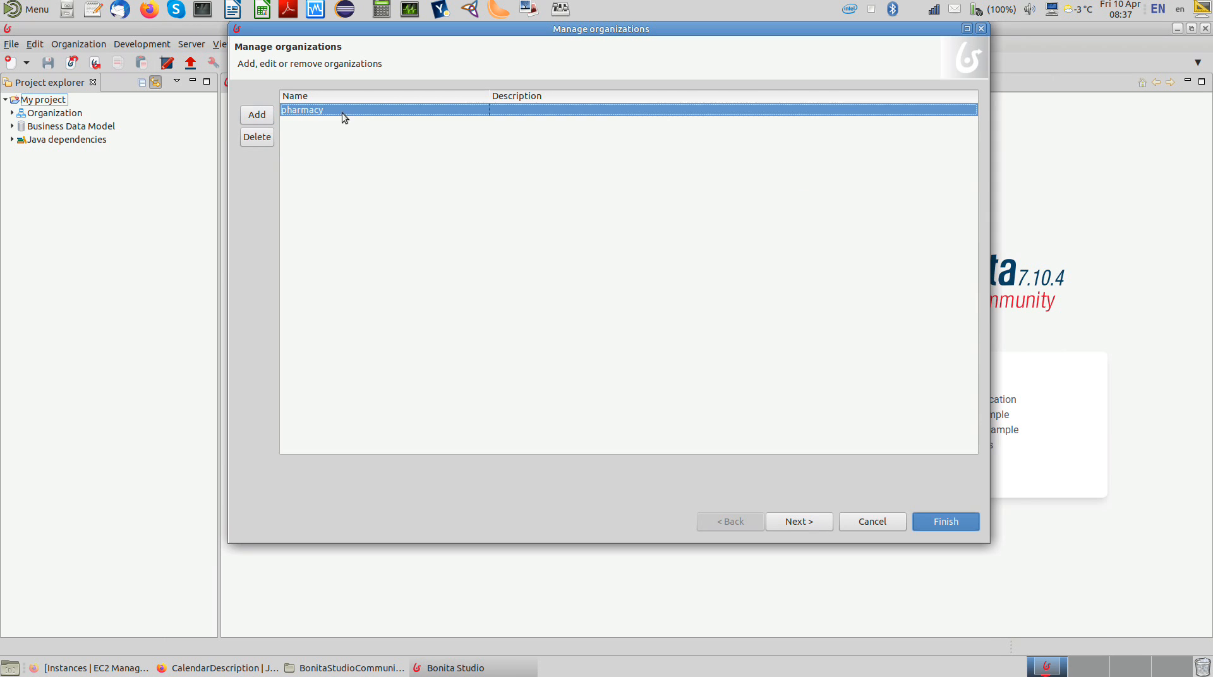
Step: Add a group to the pharmacy organization with Technician as both its name and display name
left_click(790, 520)
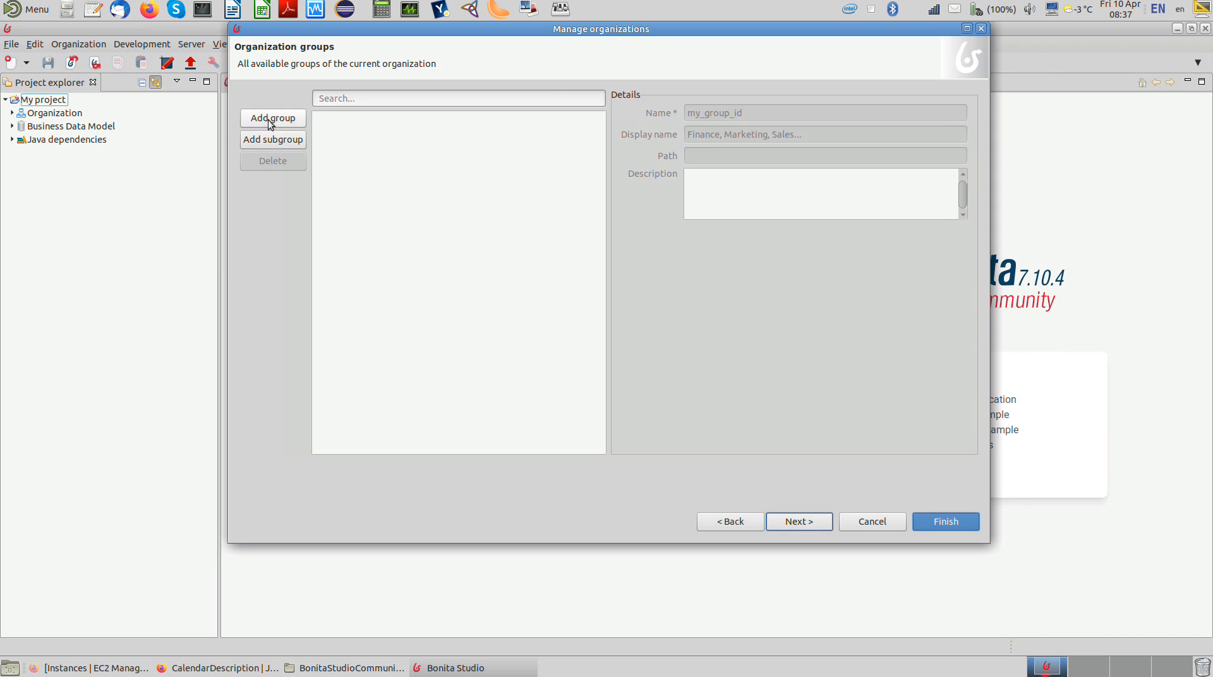
left_click(268, 120)
left_click(715, 112)
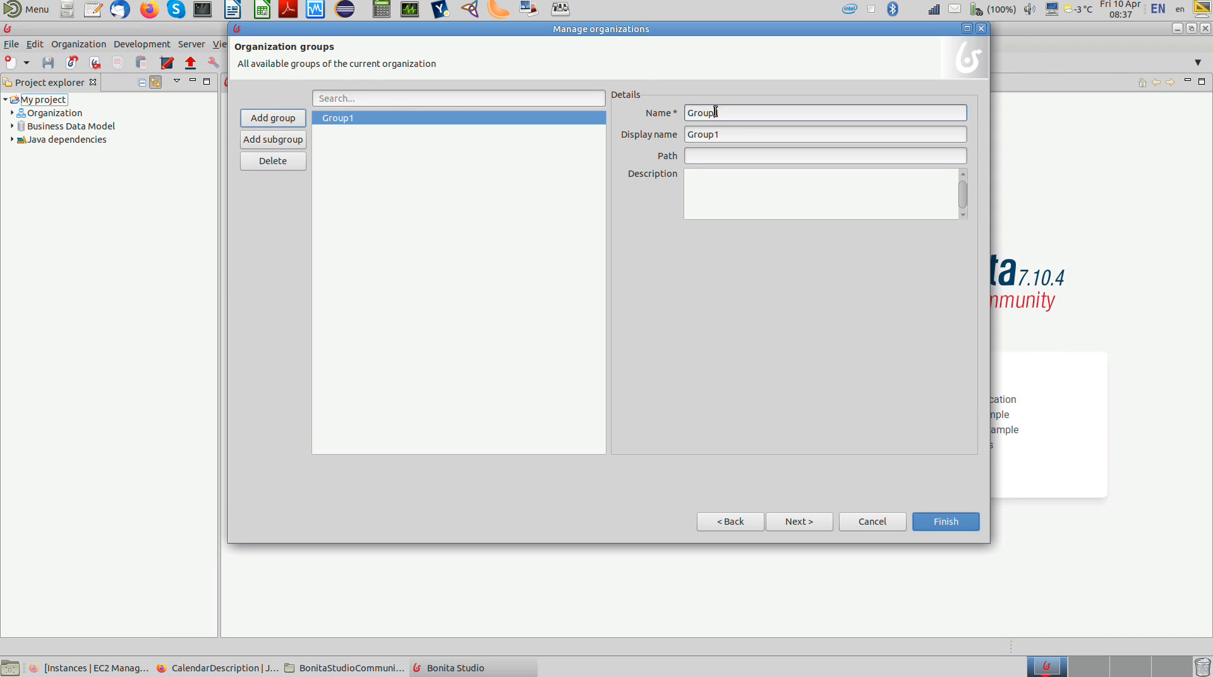
double_click(715, 112)
type("Technician")
double_click(704, 132)
type("Tec")
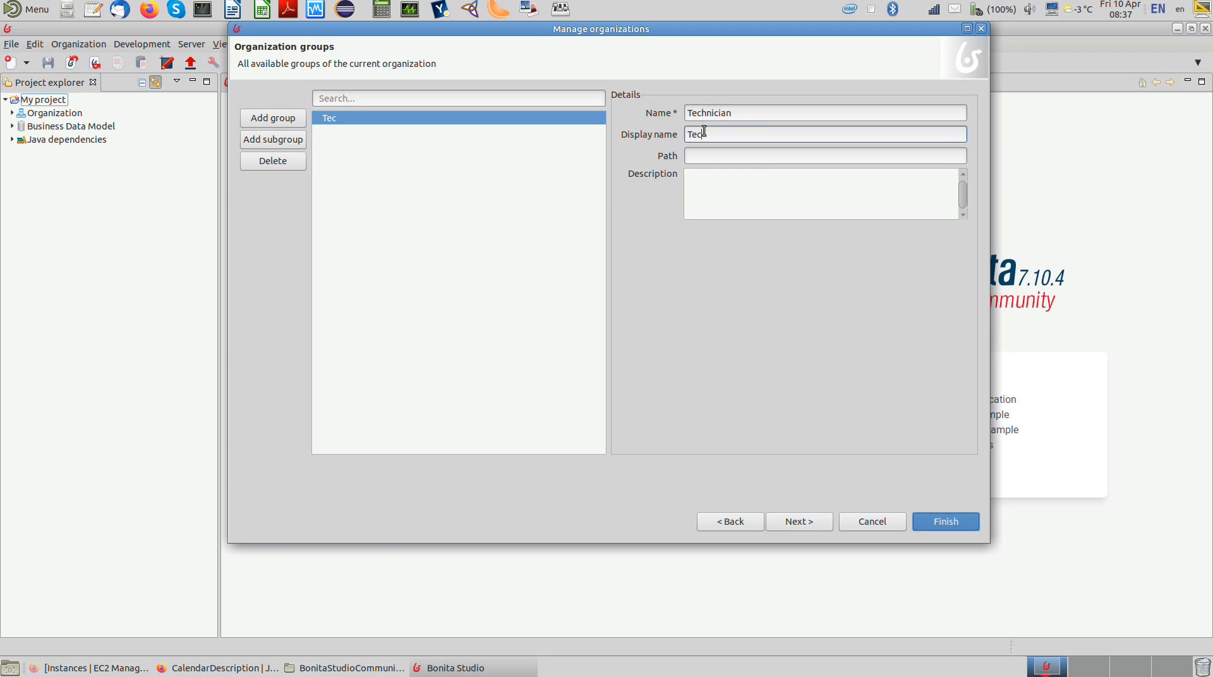
type("hnician")
Step: Add a second organization group with Pharmacist as both its name and display name
left_click(276, 118)
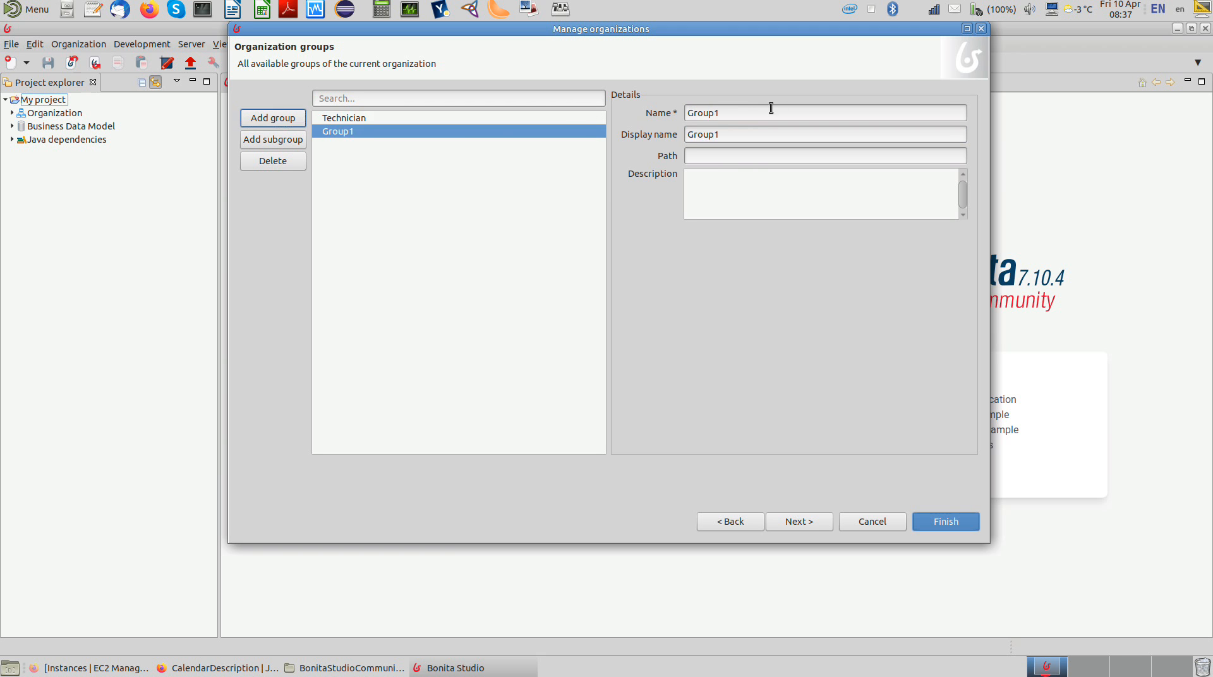
double_click(750, 114)
type("Pharma")
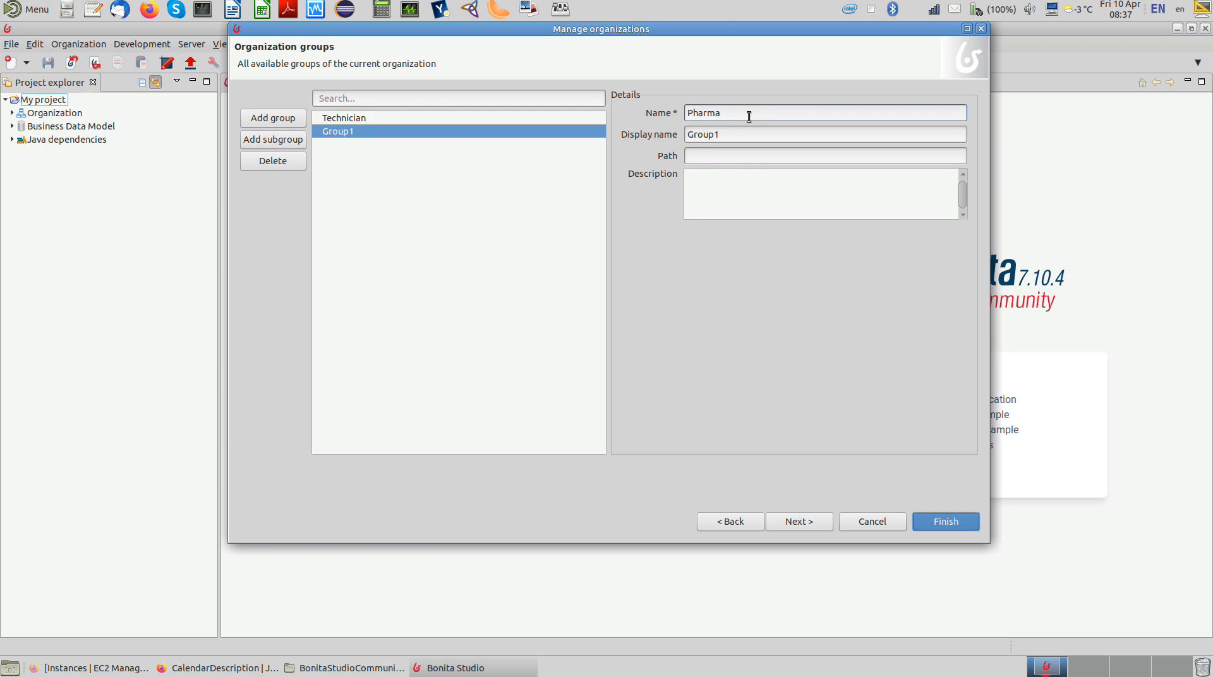
type("cist")
double_click(690, 133)
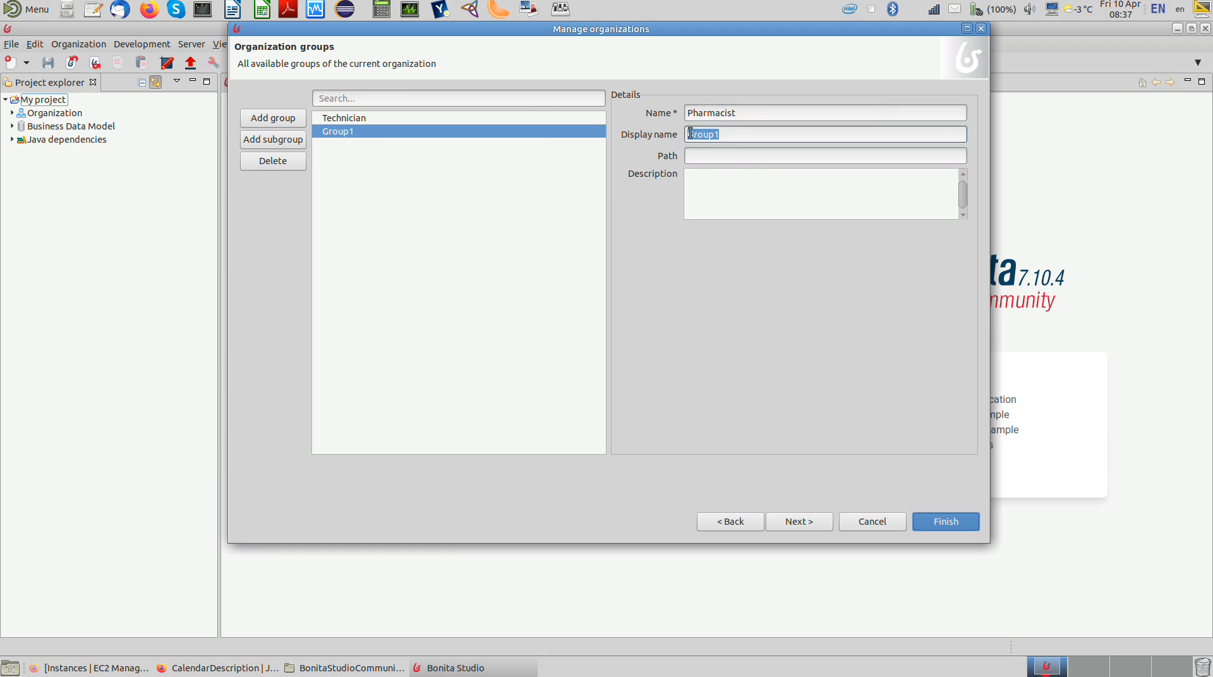
type("Pharmacist")
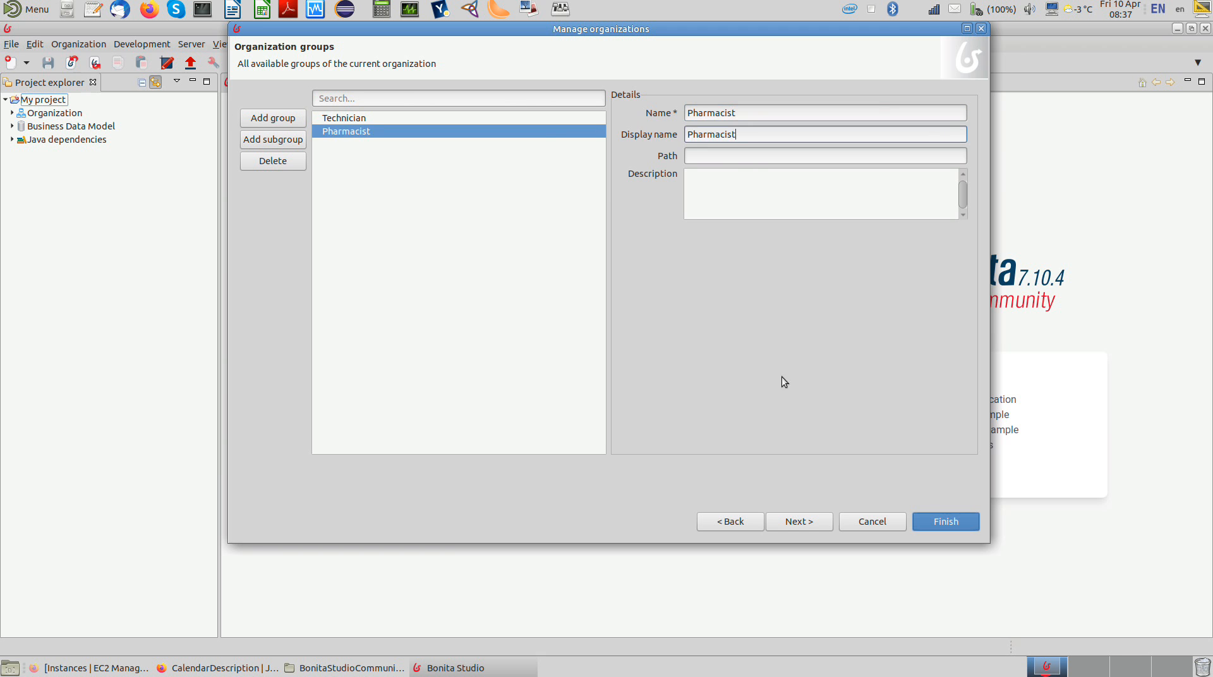
Step: Add a role to the pharmacy organization with Technician as both its name and display name
left_click(800, 522)
left_click(256, 118)
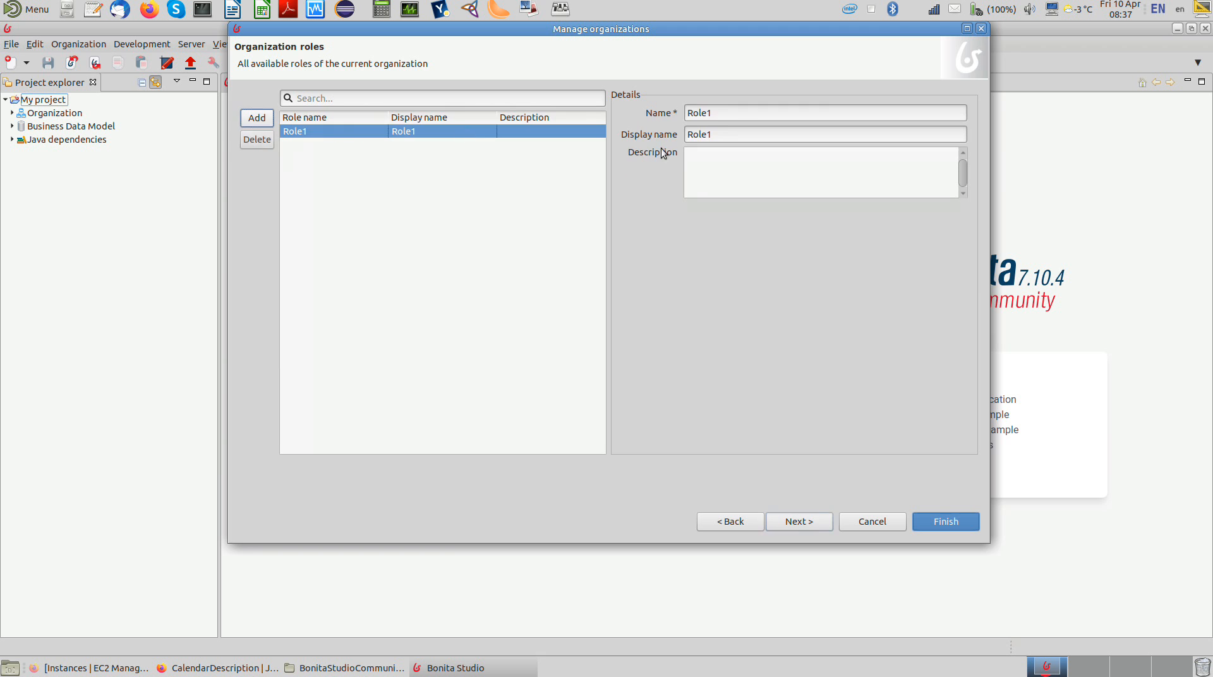
double_click(733, 113)
type("Technician")
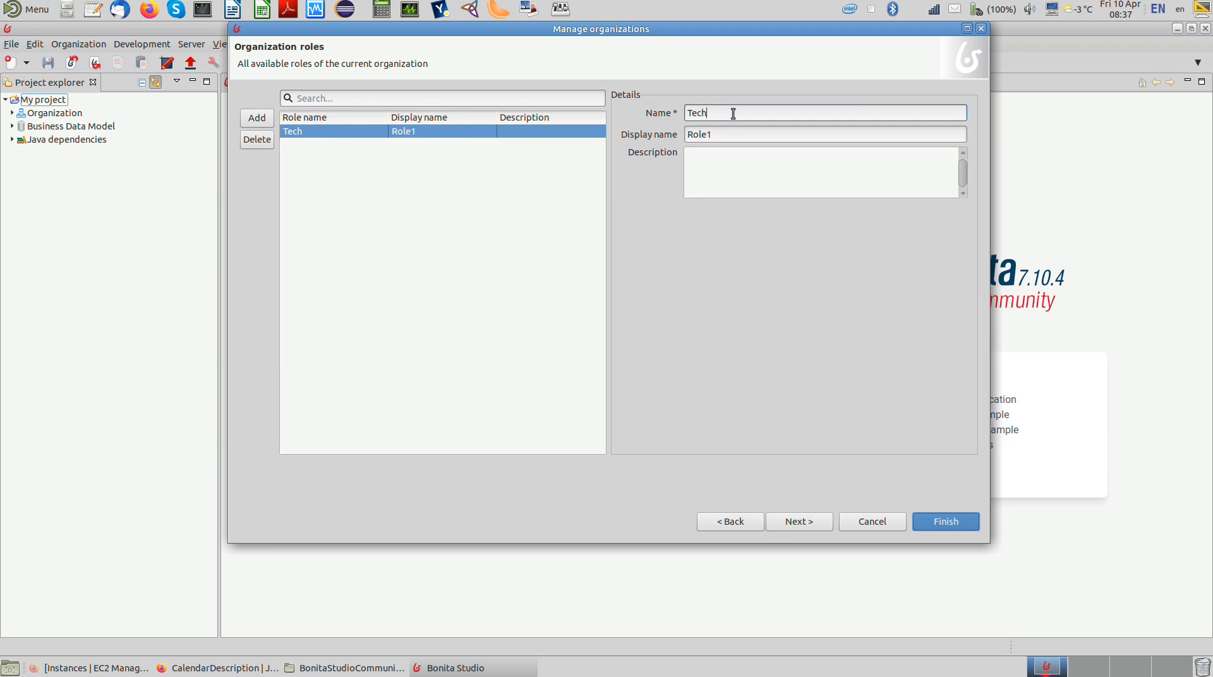
double_click(728, 133)
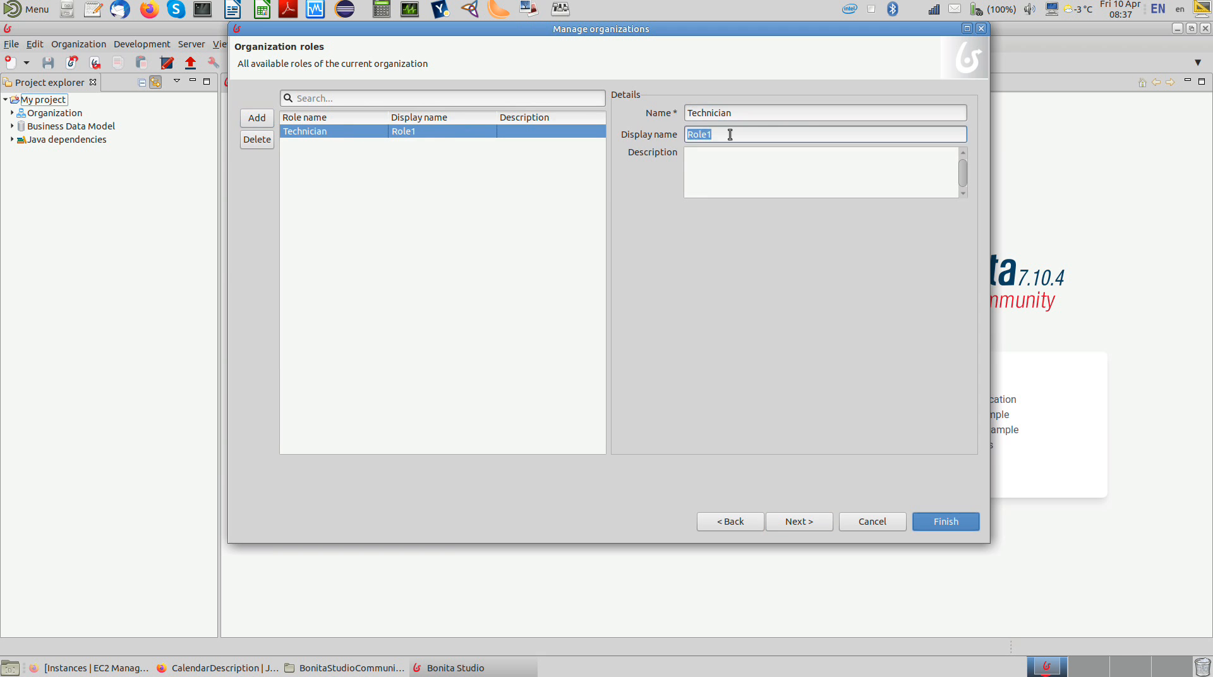
type("Technician")
Step: Add a second role to the pharmacy organization with Pharmacist as both its name and display name
left_click(257, 118)
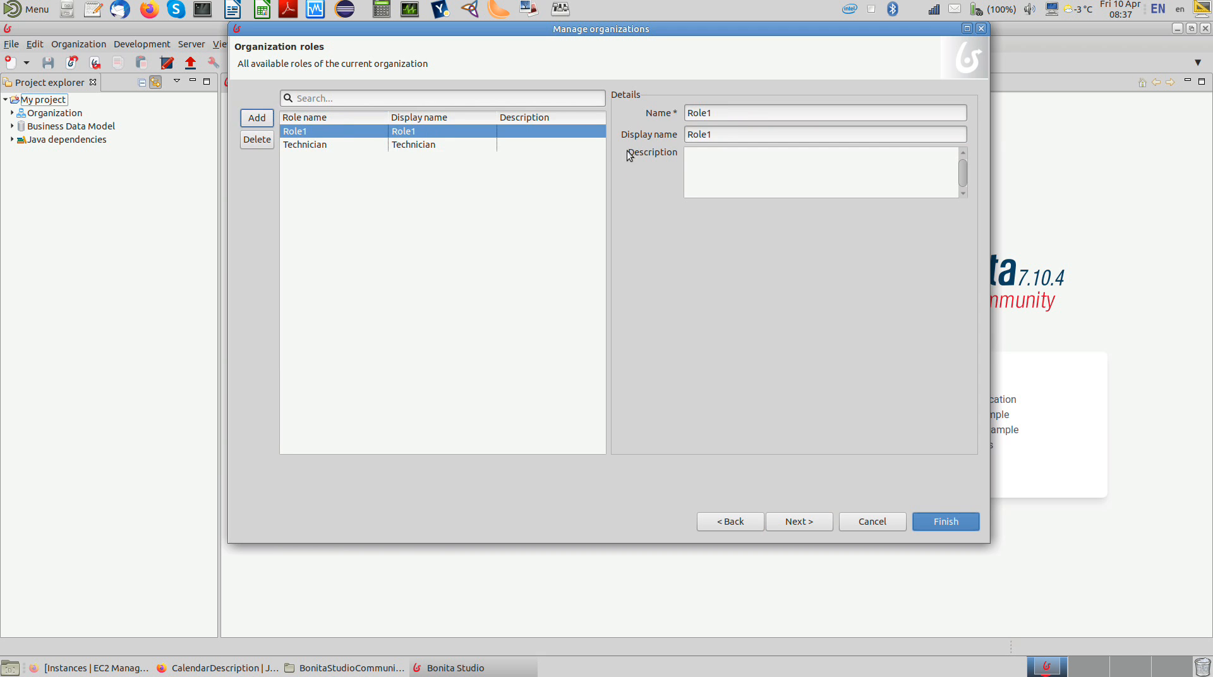
double_click(693, 114)
type("Pharmacist")
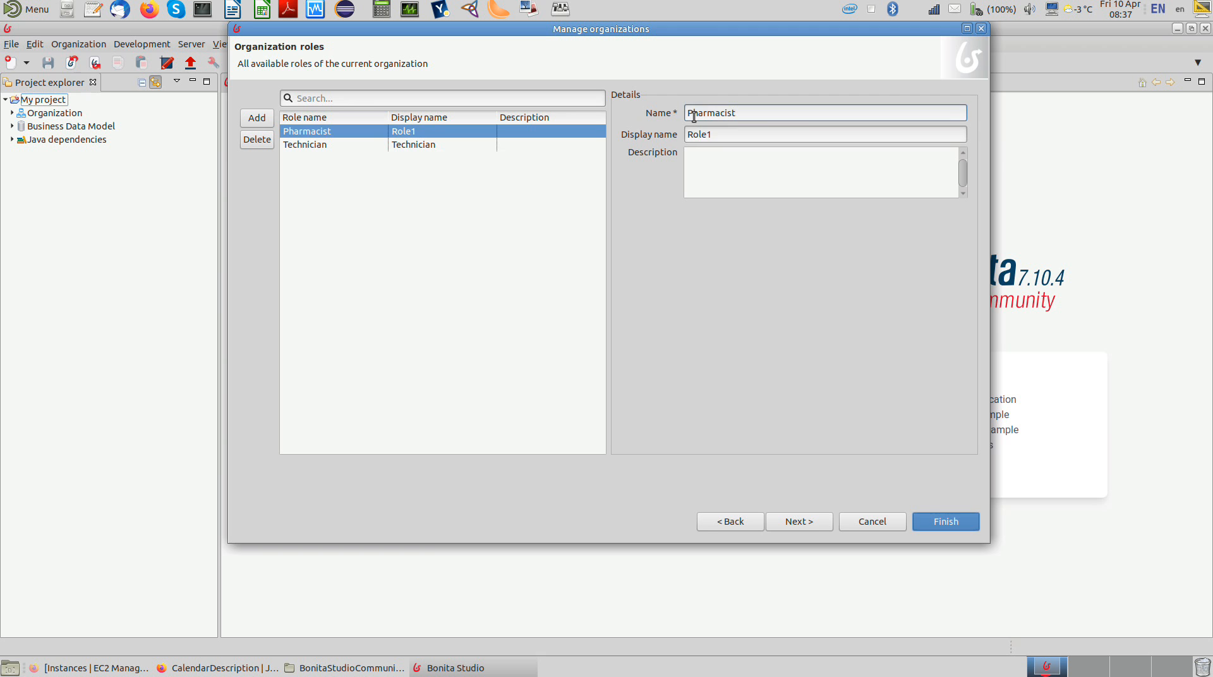
key("Tab")
key("Delete")
key("Delete")
key("Delete")
key("Delete")
key("Delete")
type("P")
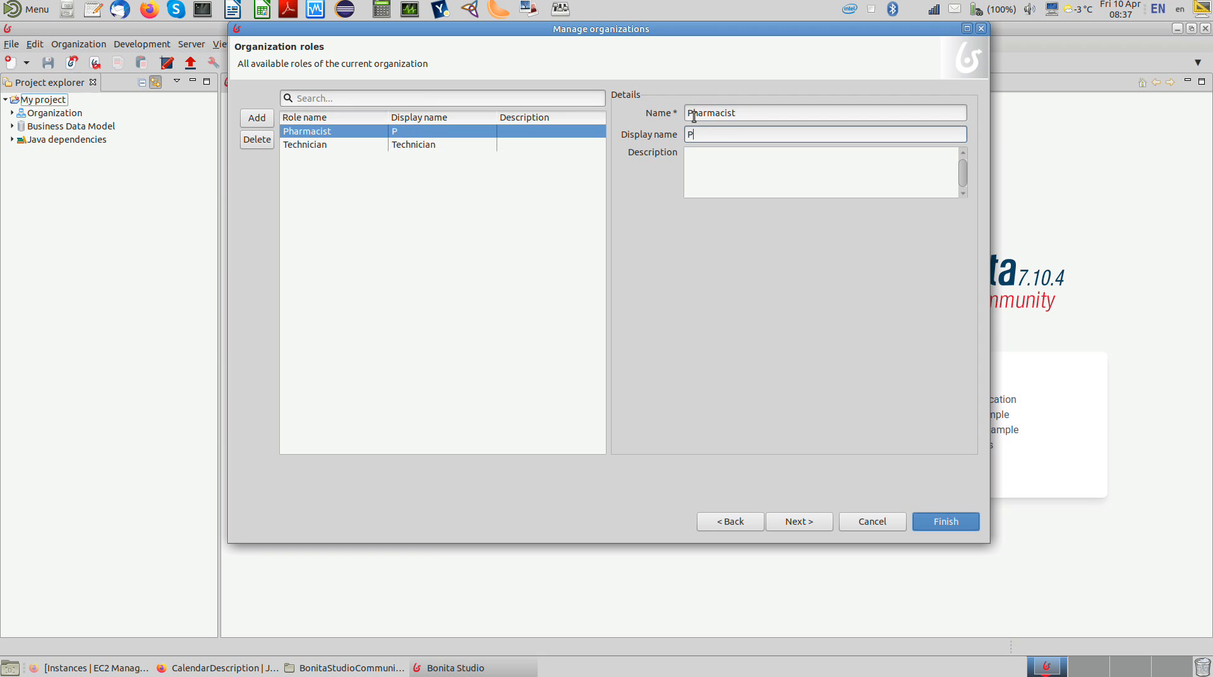
type("harmacist")
Step: Proceed to the organization's users and add a first user, entering the username and account password
left_click(795, 520)
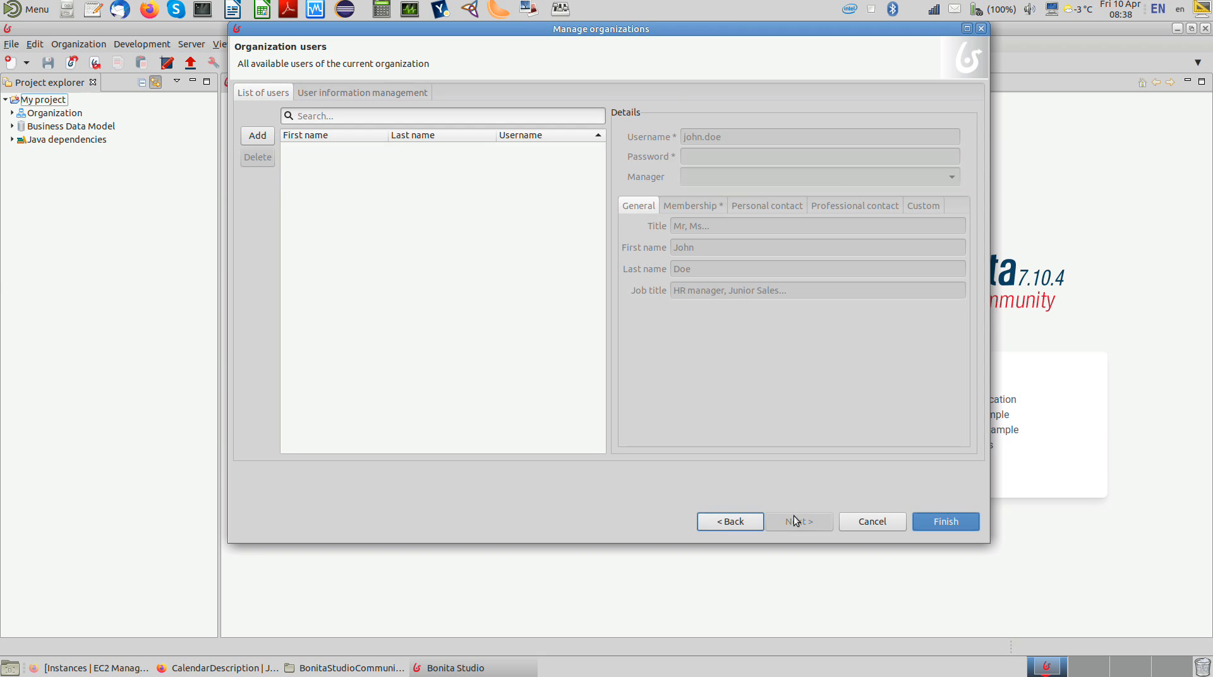
left_click(254, 139)
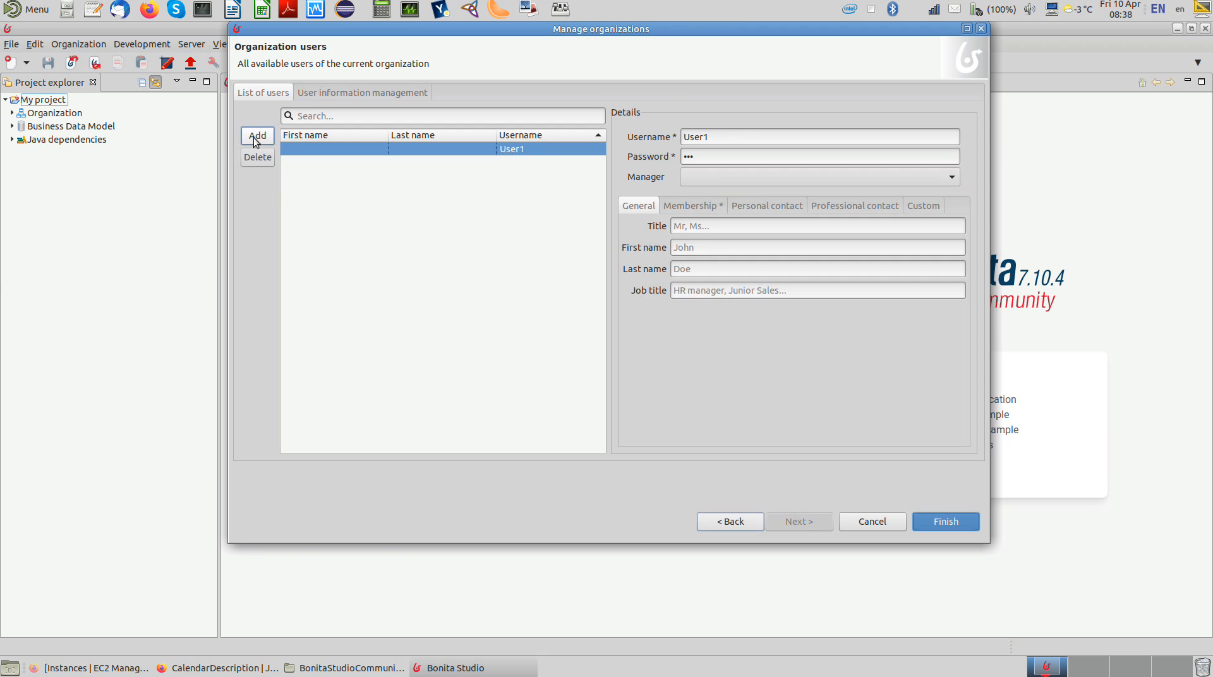
double_click(725, 135)
type("john")
key("Tab")
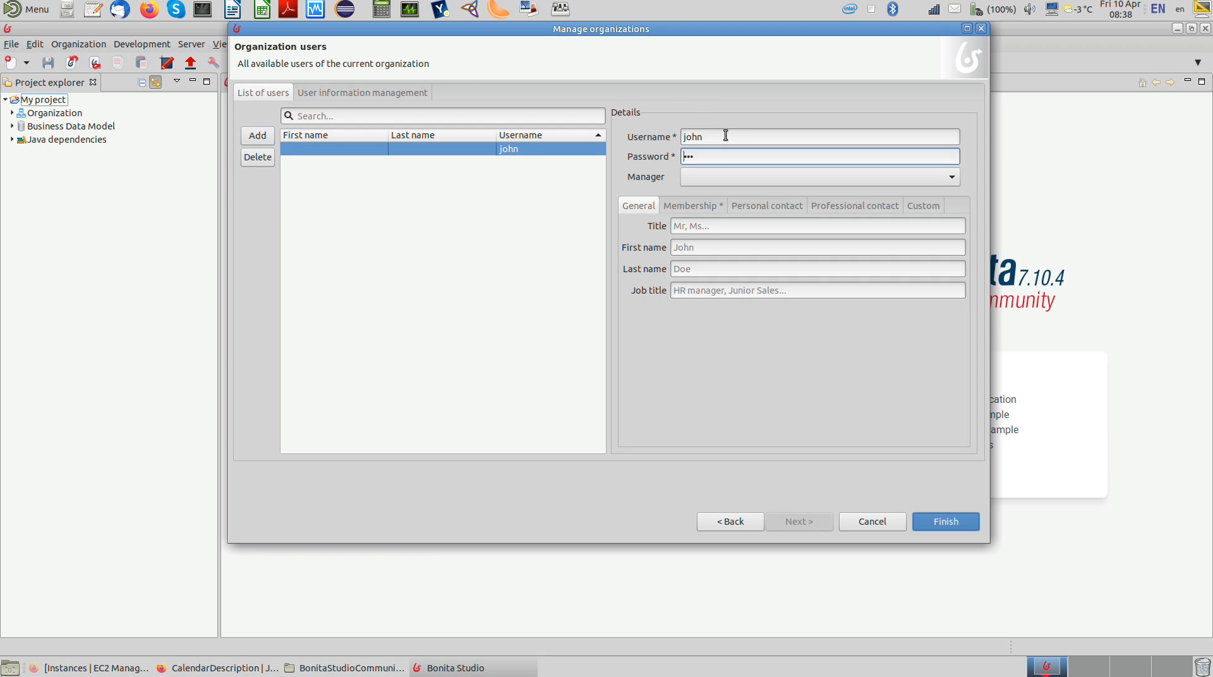
key("Delete")
key("Delete")
type("••••••••")
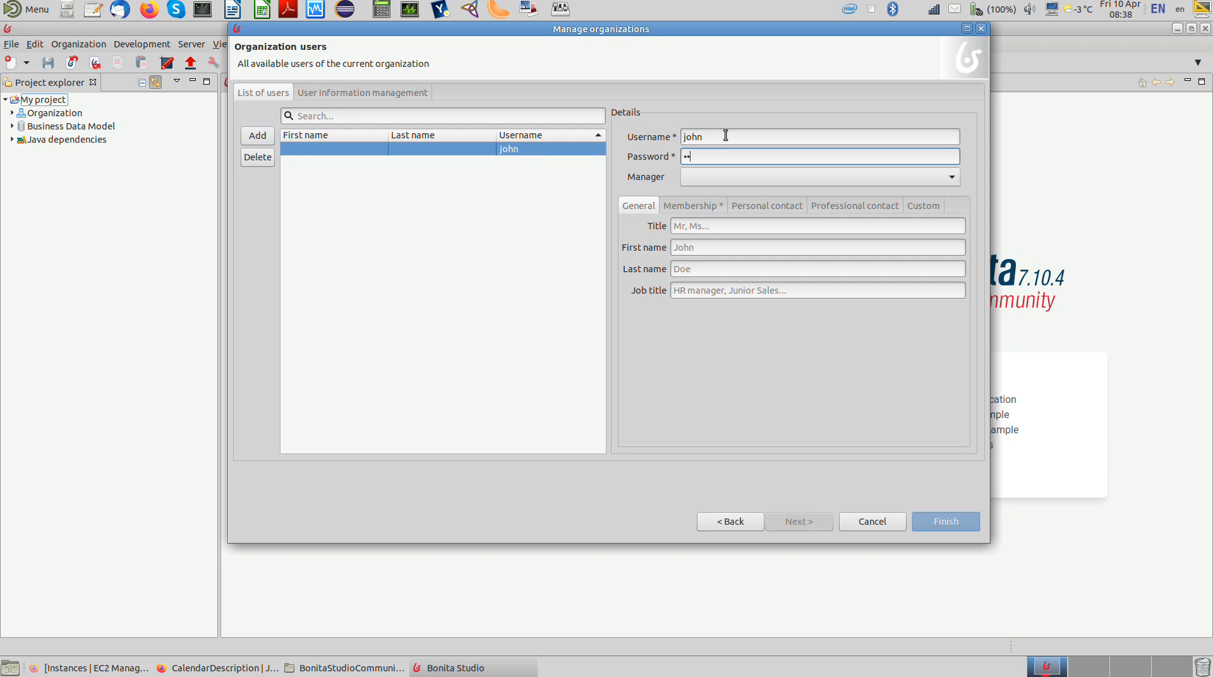
Step: Fill in the first user's first name and last name
left_click(695, 248)
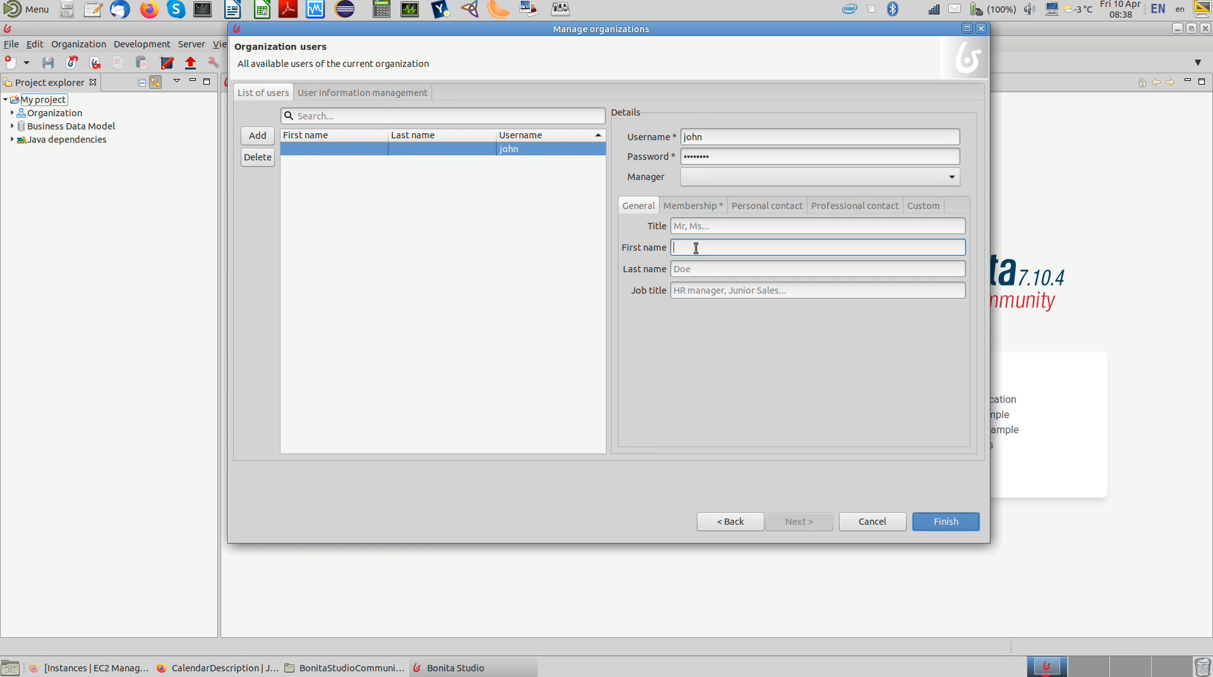
type("John")
key("Tab")
type("Doe")
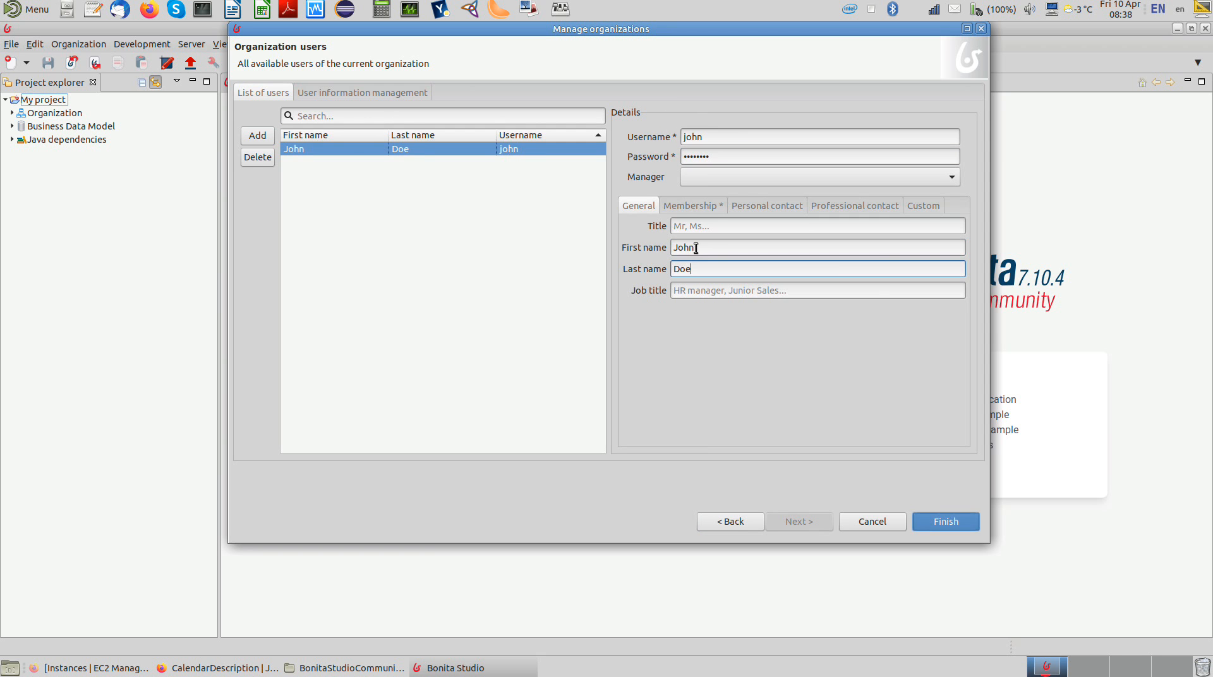
Step: Set the first user's membership to the /Technician group with the Technician role
left_click(684, 209)
left_click(694, 229)
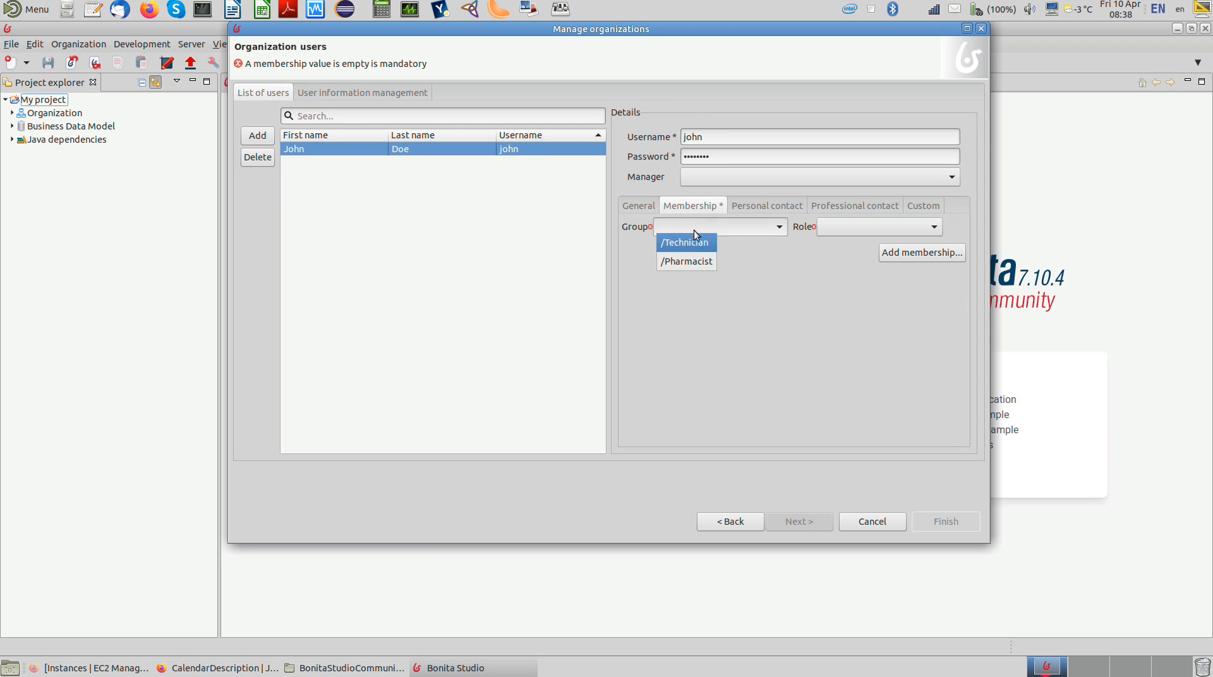
left_click(693, 244)
left_click(851, 226)
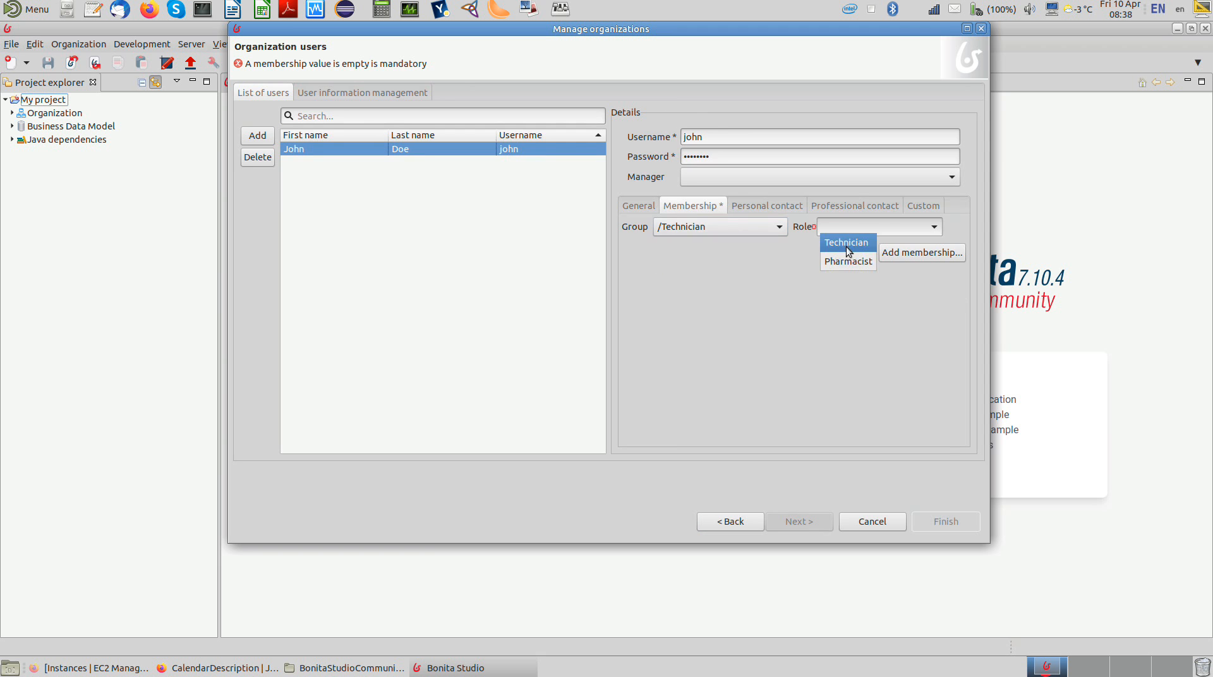
left_click(846, 247)
Step: Add a second user to the organization, entering the username and account password
left_click(258, 135)
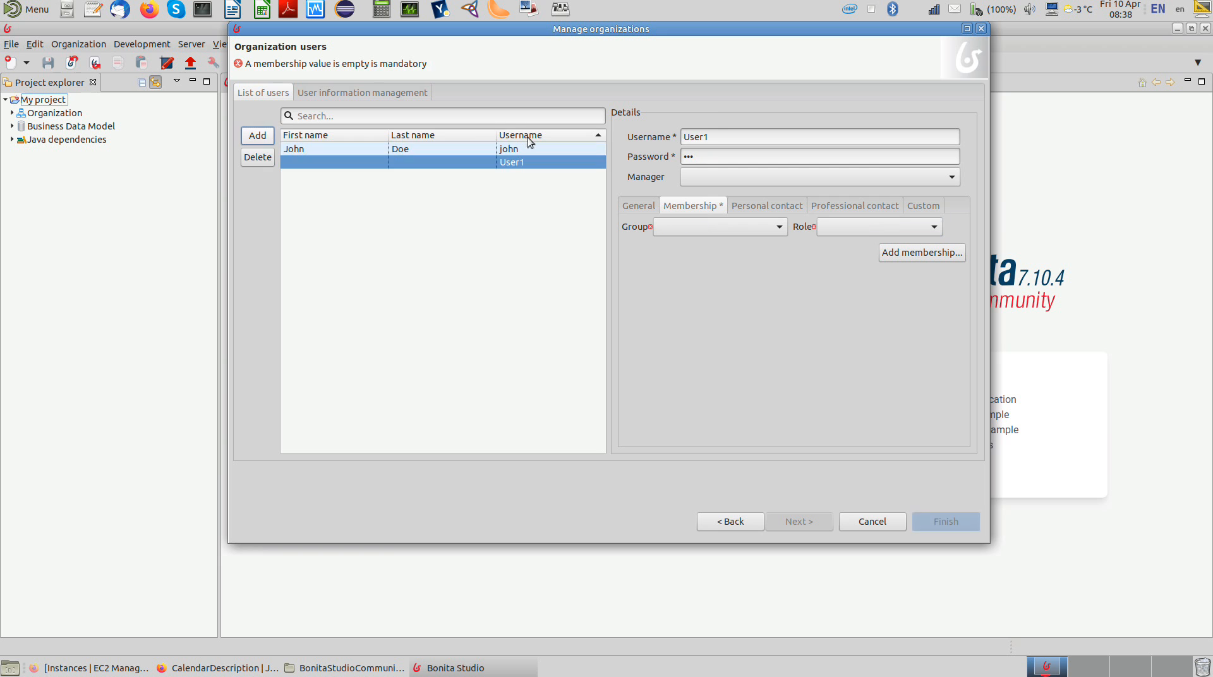
double_click(723, 132)
type("jane")
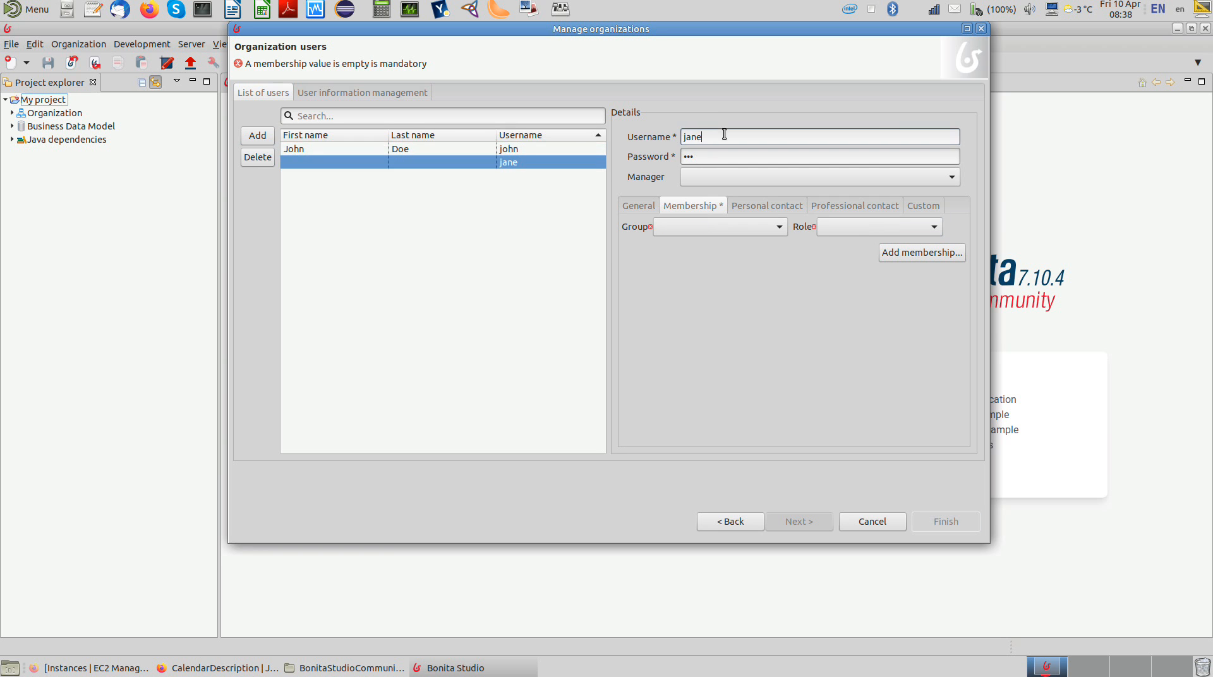
key("Tab")
type("••••••••")
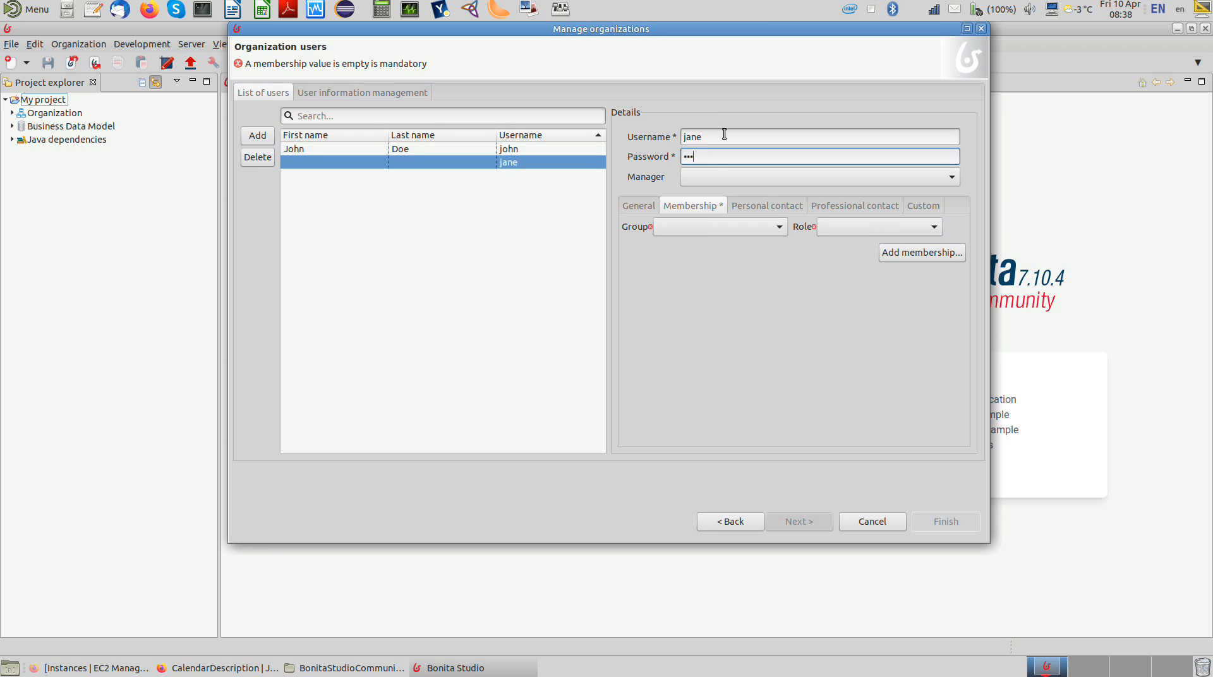
Step: Set the second user's membership to the /Pharmacist group with the Pharmacist role
left_click(681, 226)
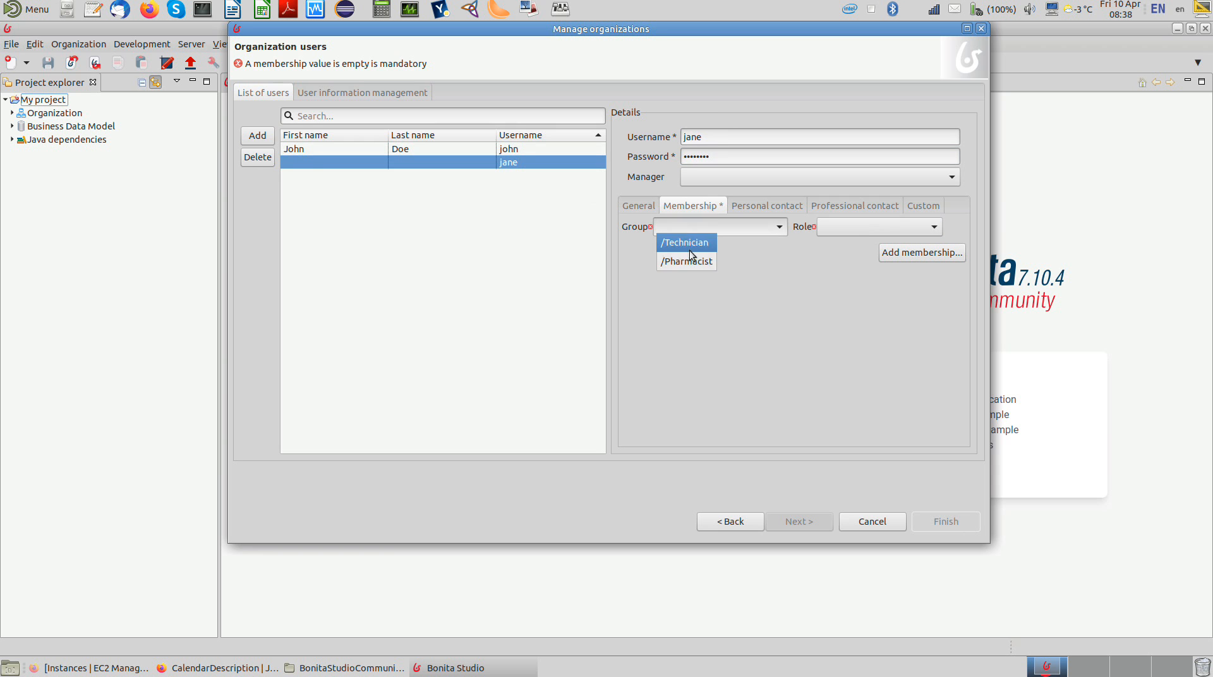
left_click(694, 260)
left_click(839, 227)
left_click(839, 261)
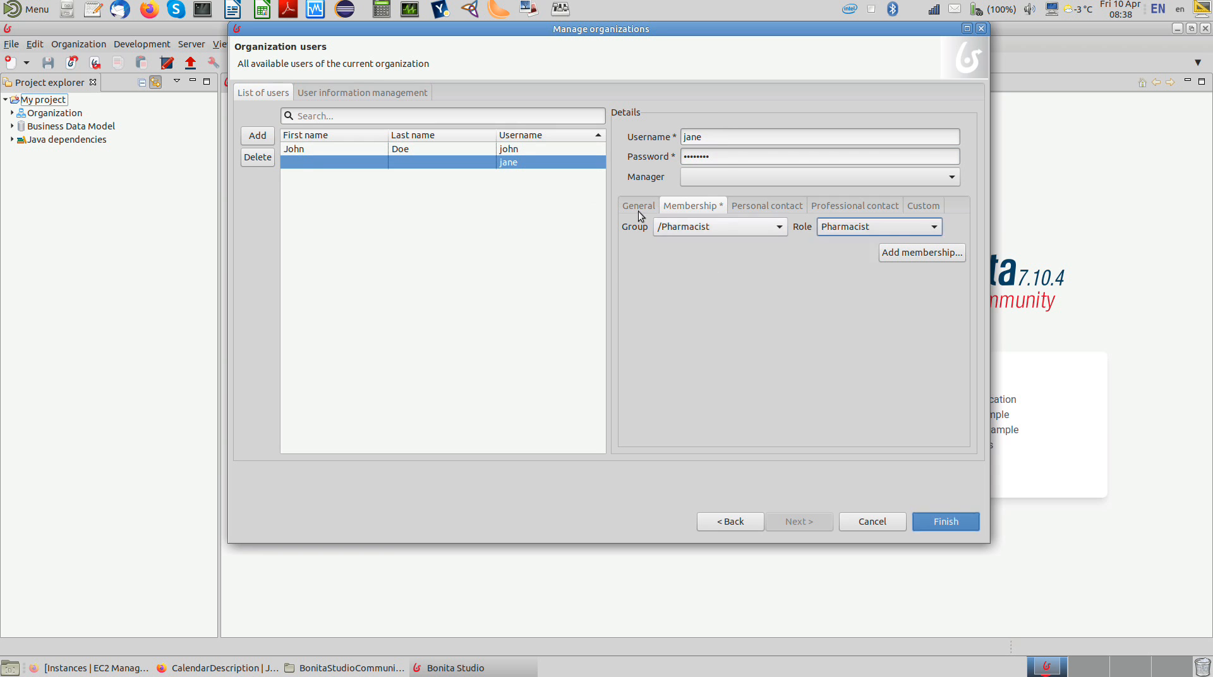
Step: Fill in the second user's first name and last name, and finish the organization setup
left_click(638, 205)
left_click(679, 247)
type("Jane")
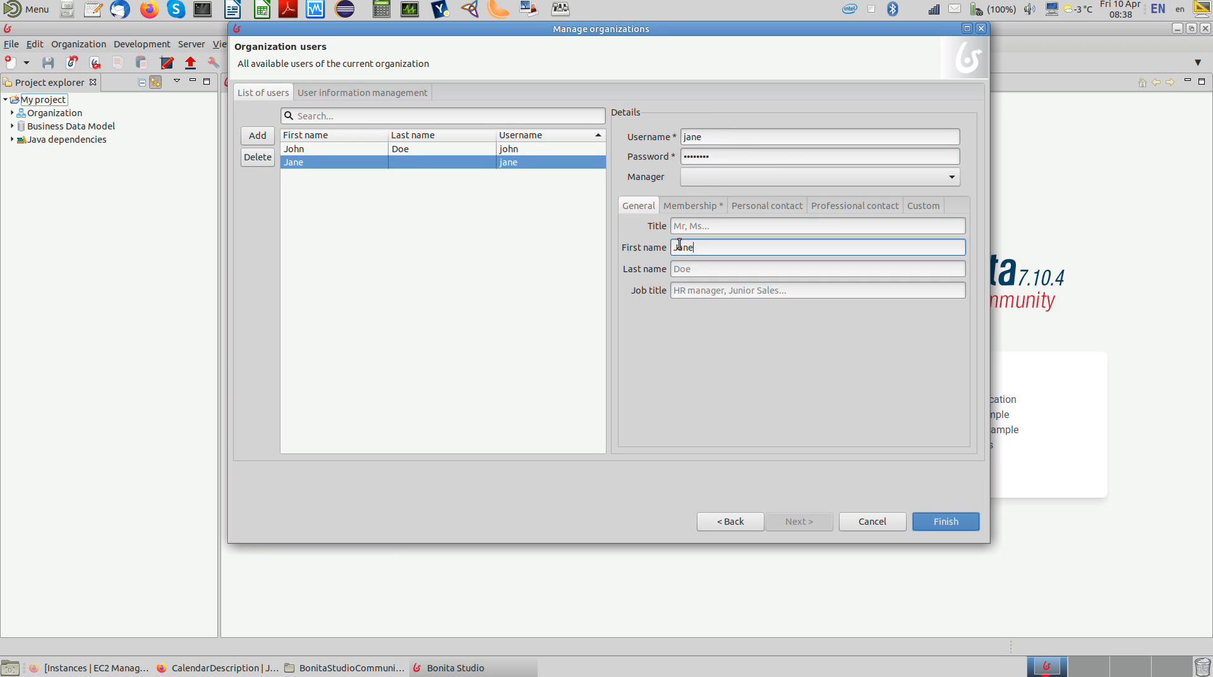
key("Tab")
type("Doe")
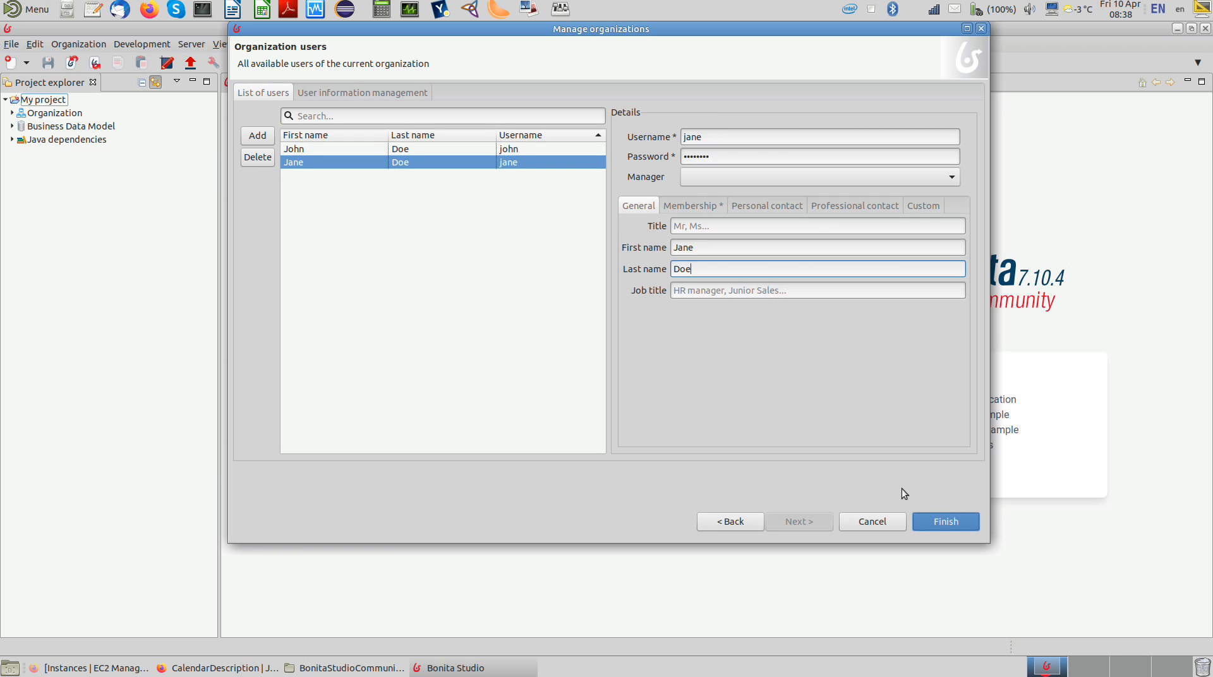
left_click(938, 521)
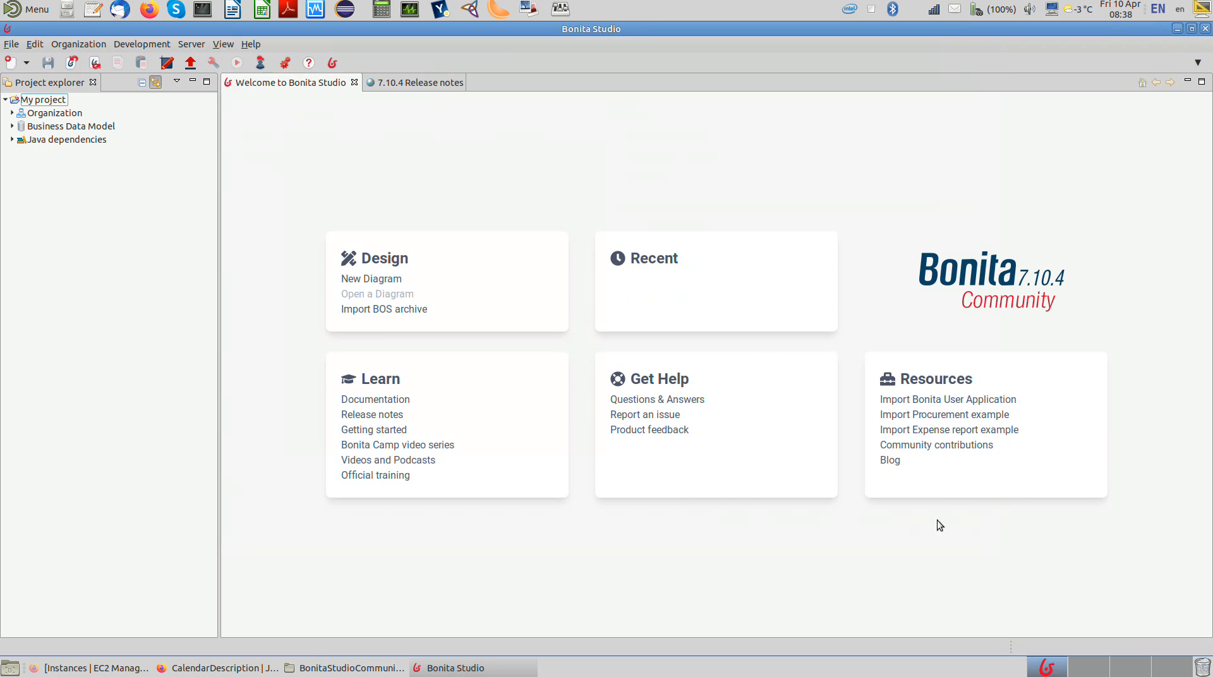
Step: Start an organization deployment and select pharmacy as the organization to deploy
left_click(99, 45)
left_click(93, 80)
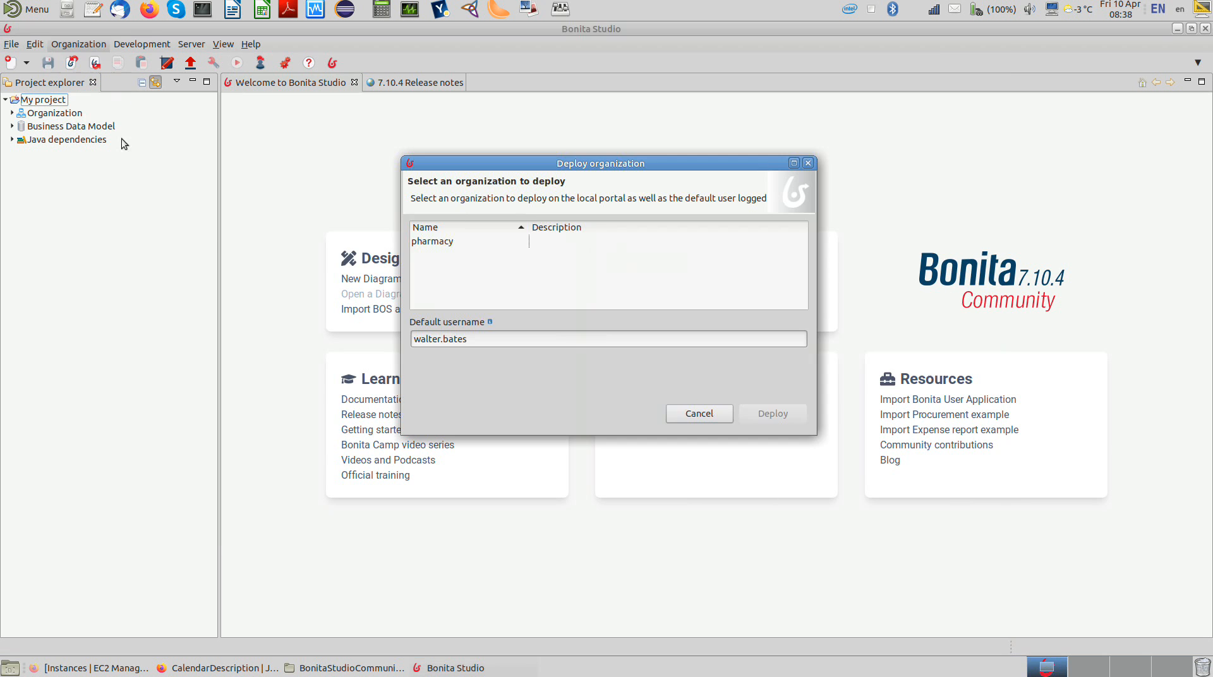
left_click(442, 241)
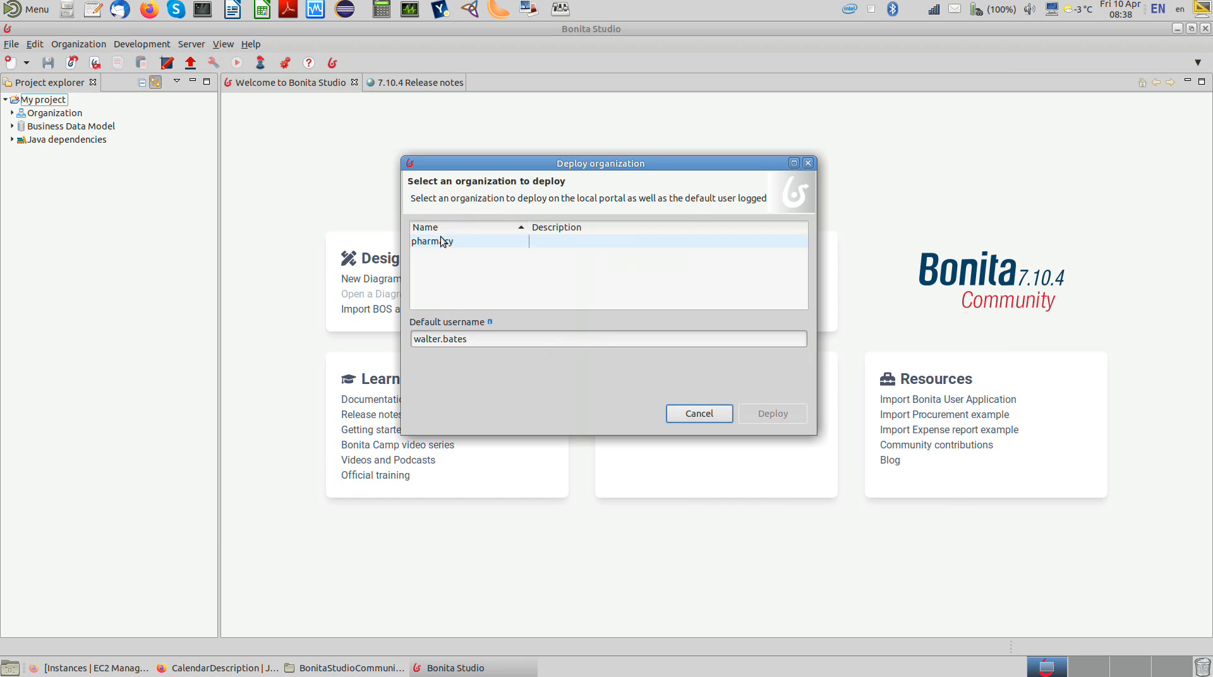
Step: Choose the pharmacist user's username as the default username for the deployment
triple_click(464, 324)
type("ja")
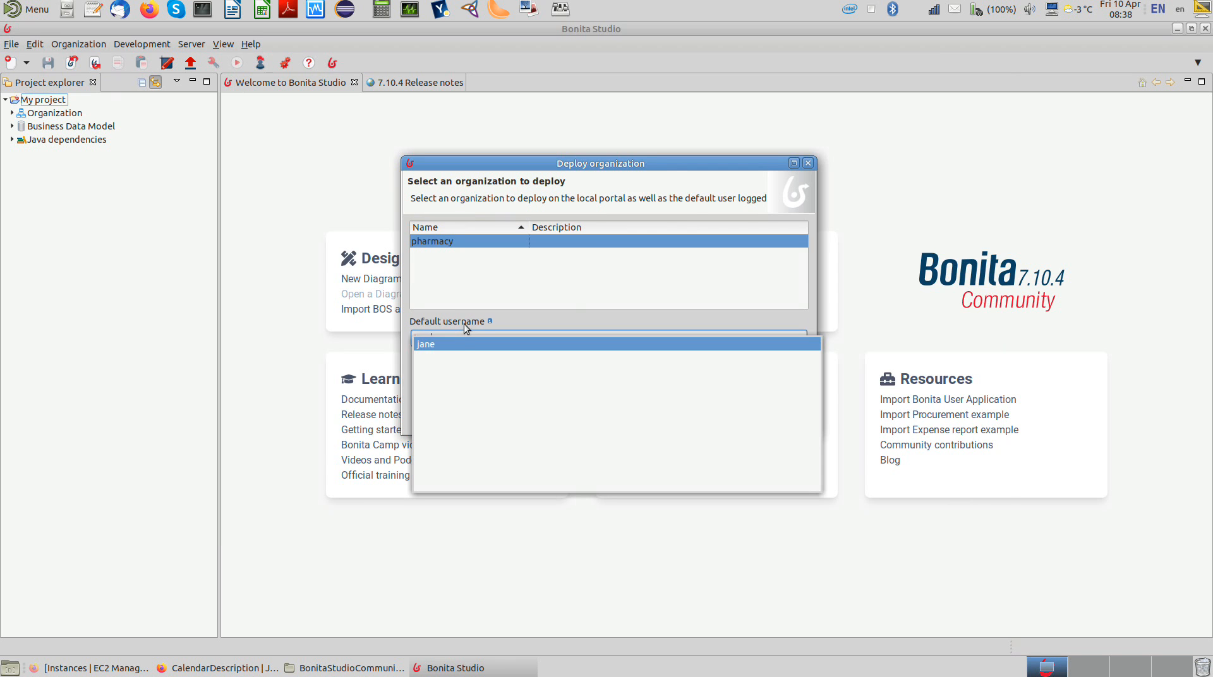
left_click(460, 345)
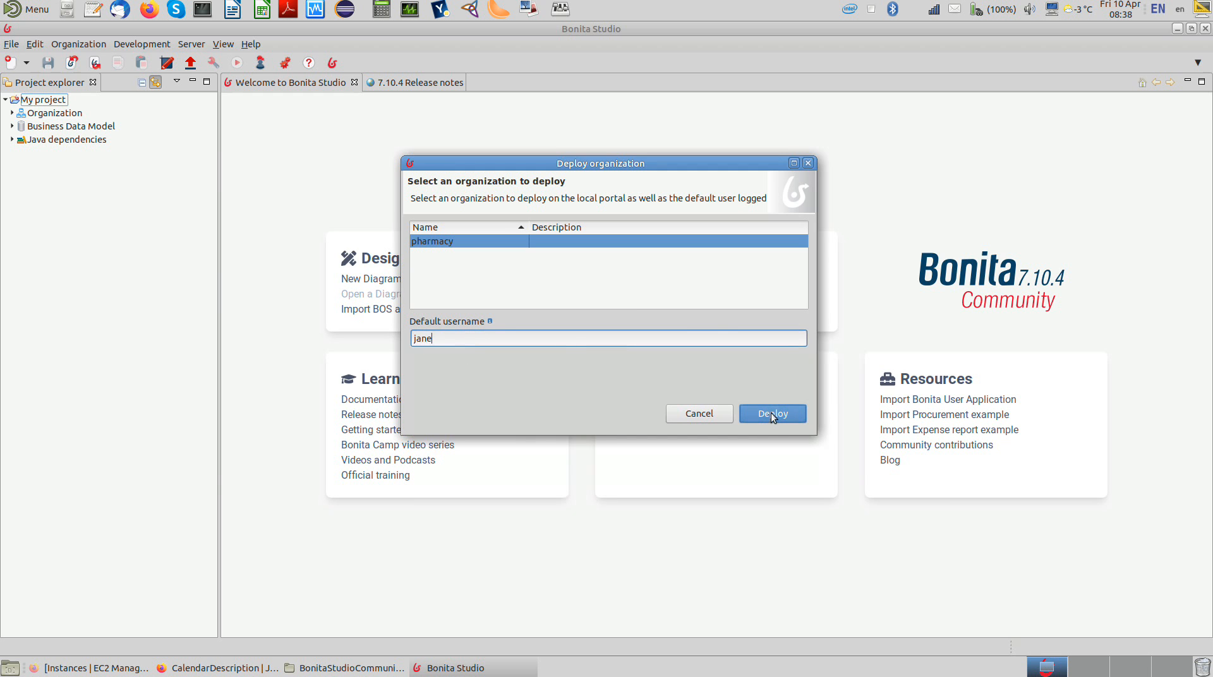
Step: Set the default username to the technician user's username and deploy the pharmacy organization
key("BackSpace")
key("BackSpace")
key("BackSpace")
key("BackSpace")
type("jo")
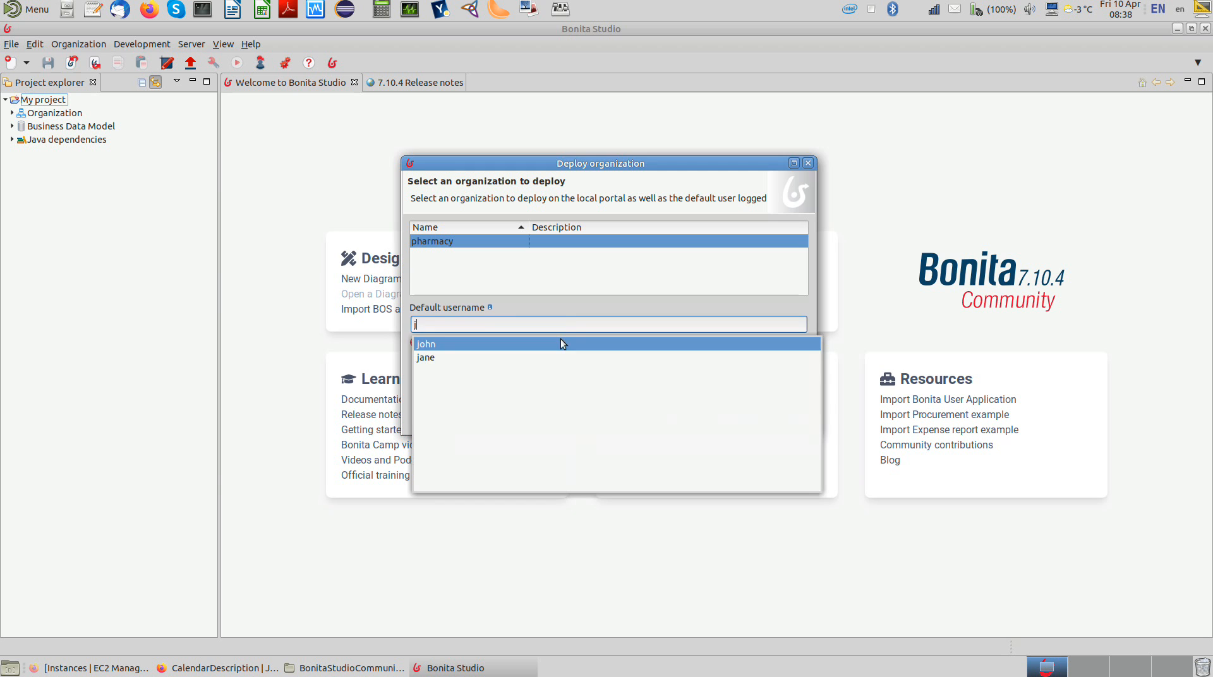
key("Return")
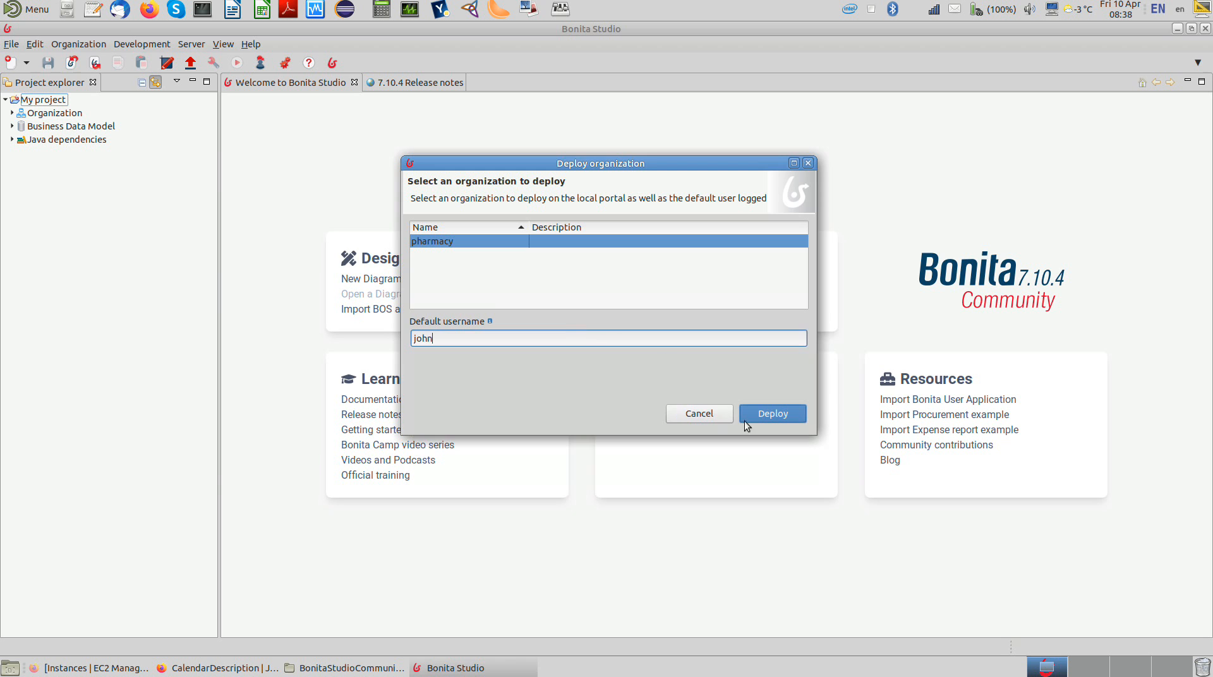
left_click(764, 414)
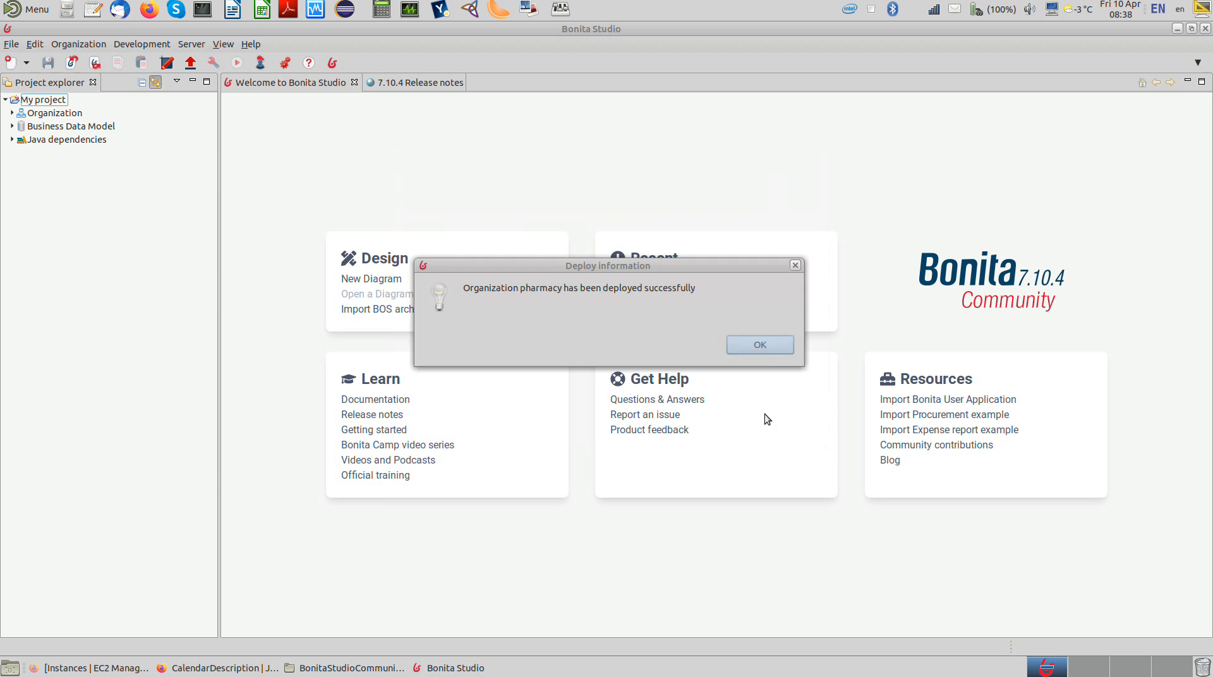
left_click(760, 346)
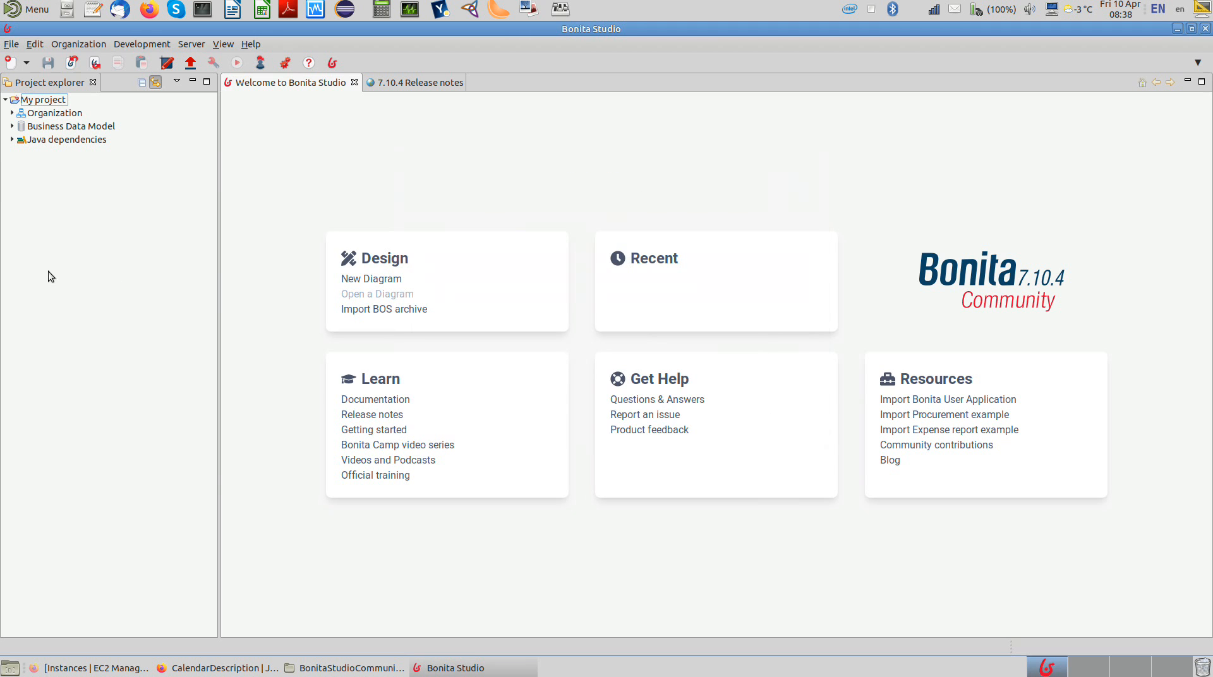
Step: Create a new process diagram and rename its pool to fillPrescription
left_click(11, 44)
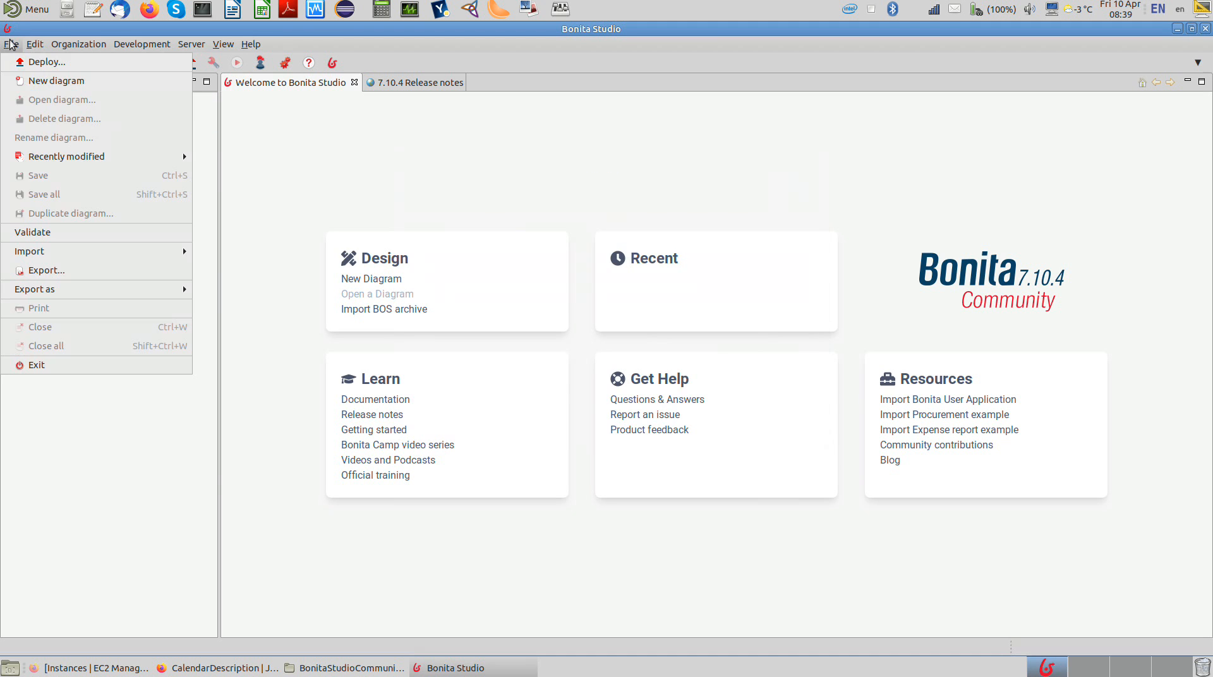
left_click(19, 82)
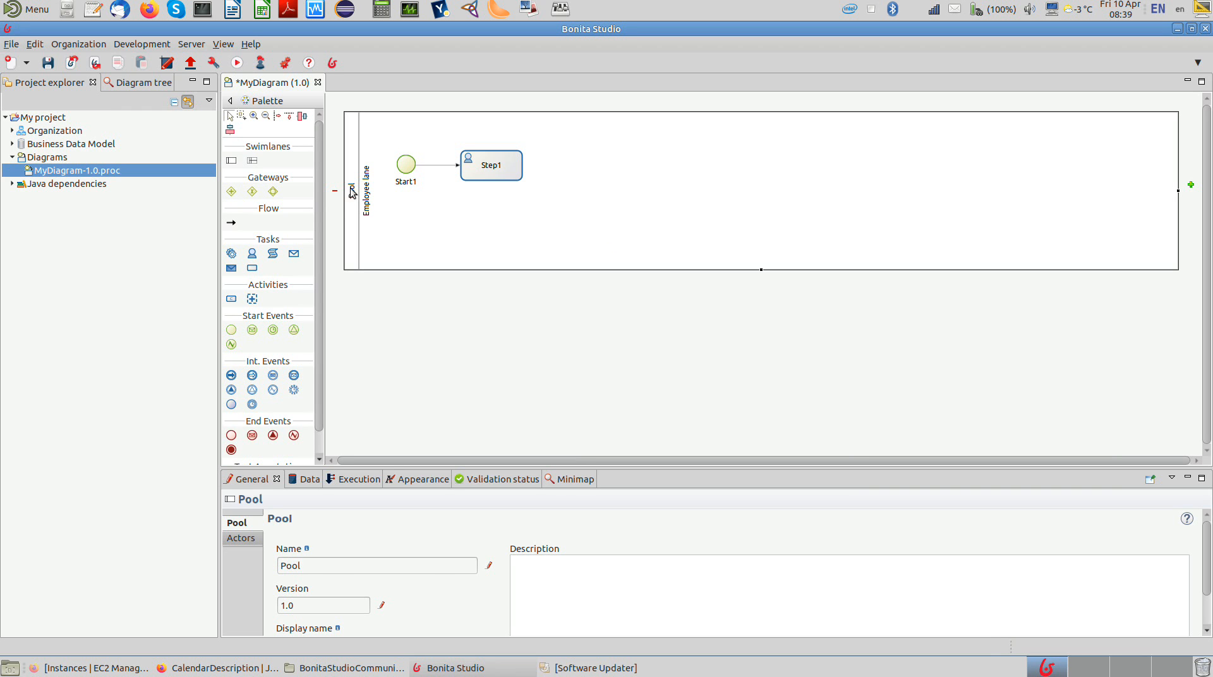
left_click(489, 567)
double_click(397, 567)
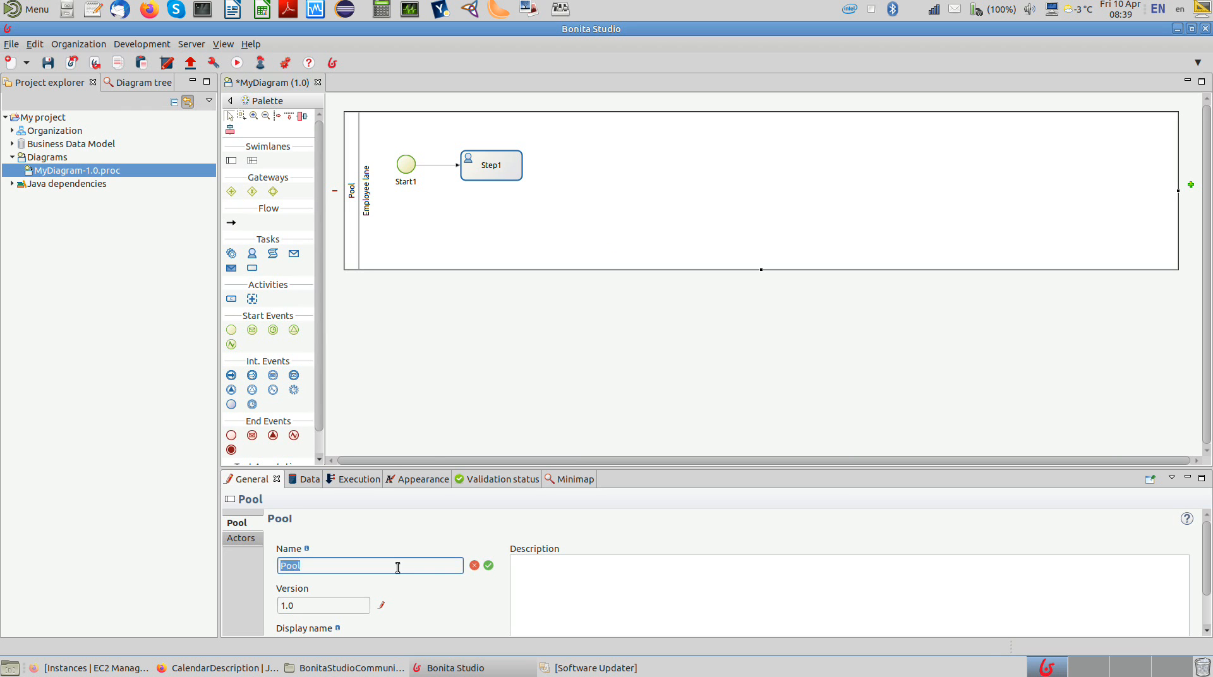
type("fillPrescription")
key("Return")
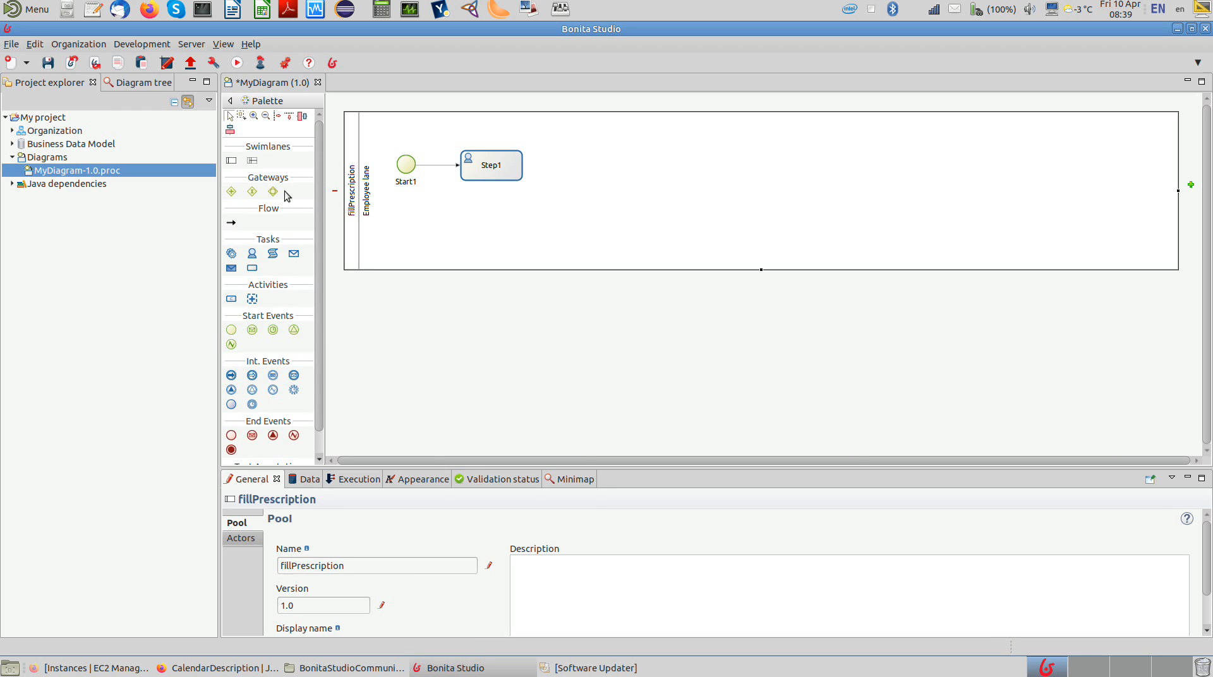
Step: Add a second lane to the fillPrescription pool and rename the Employee lane to Technician
left_click(247, 163)
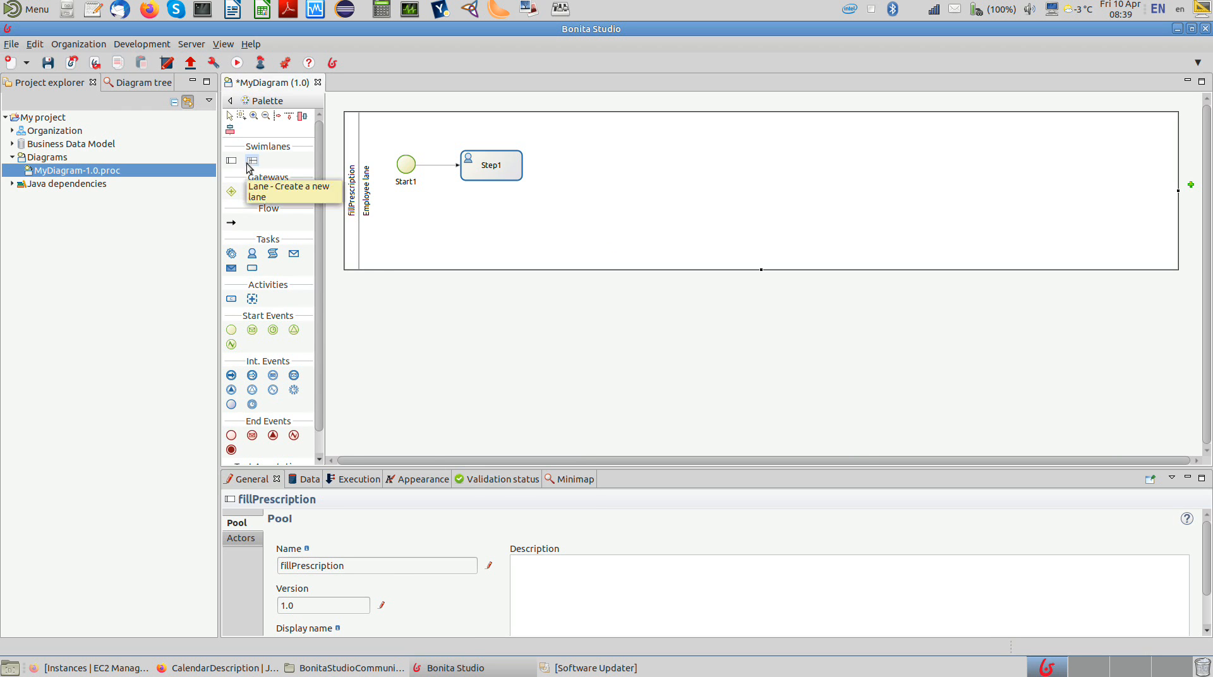
left_click(377, 258)
left_click(368, 212)
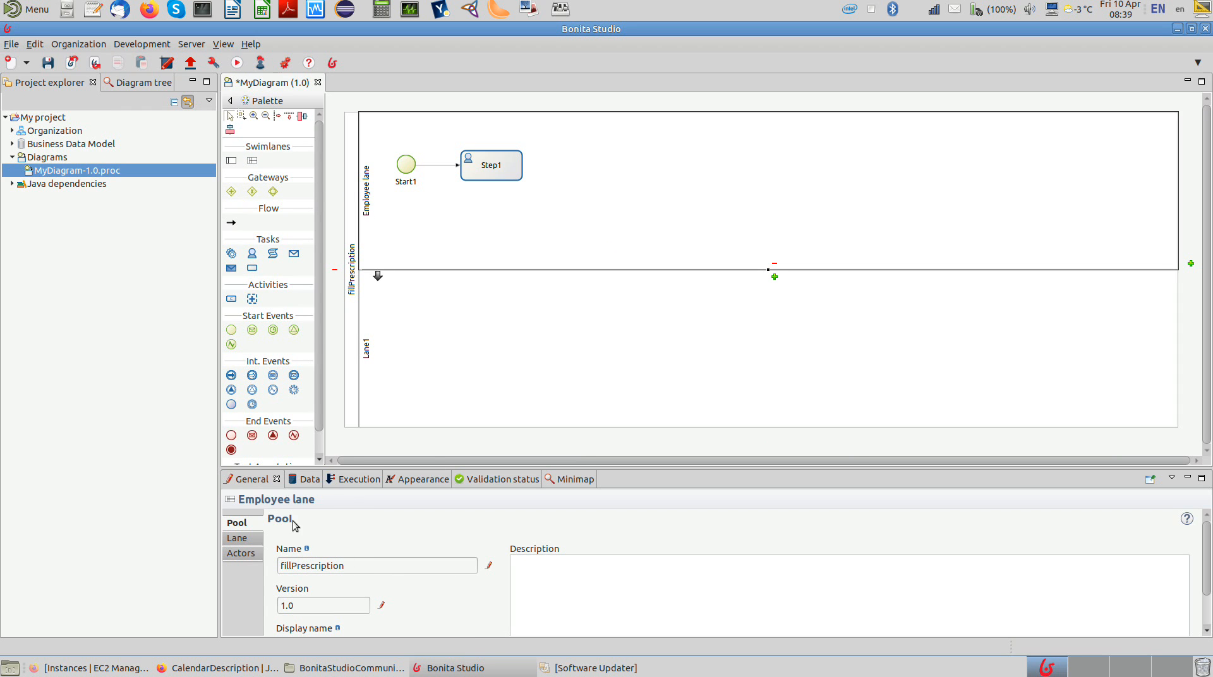
left_click(254, 538)
triple_click(367, 549)
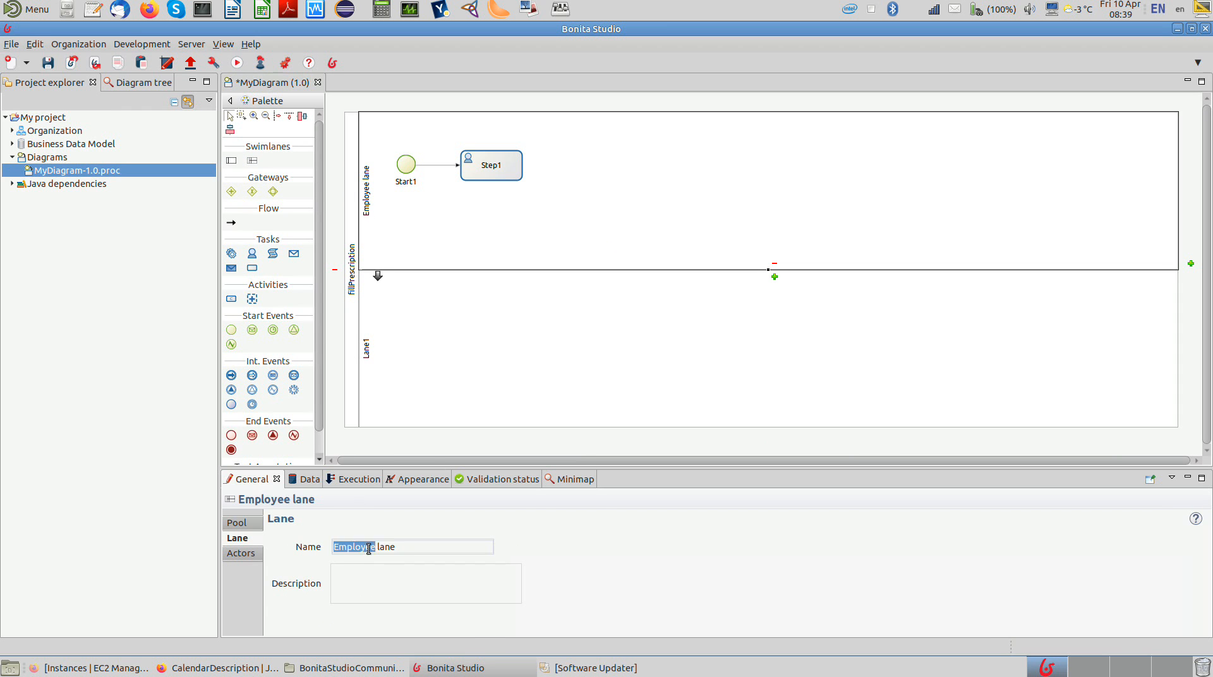
type("Technician")
left_click(367, 364)
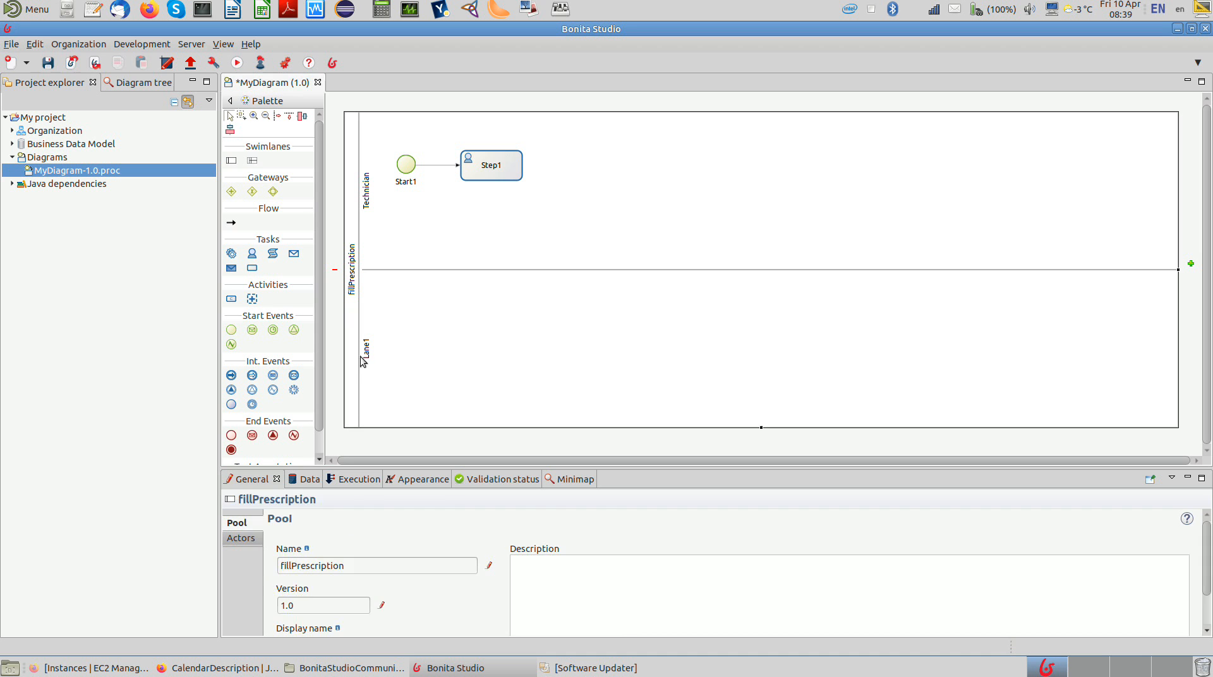
Step: Rename the second lane of the fillPrescription pool to Pharmacist
left_click(367, 364)
triple_click(365, 546)
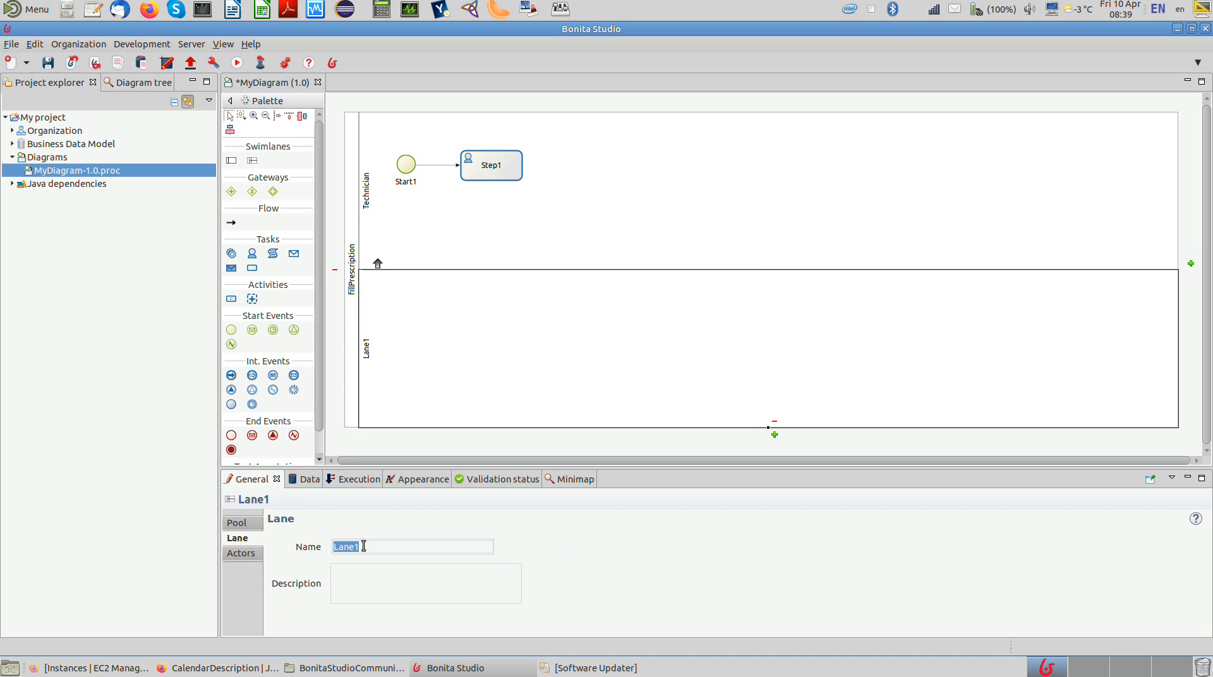
type("Pharmacist")
Step: Unset the Employee actor as initiator of the fillPrescription pool and delete that actor
left_click(352, 393)
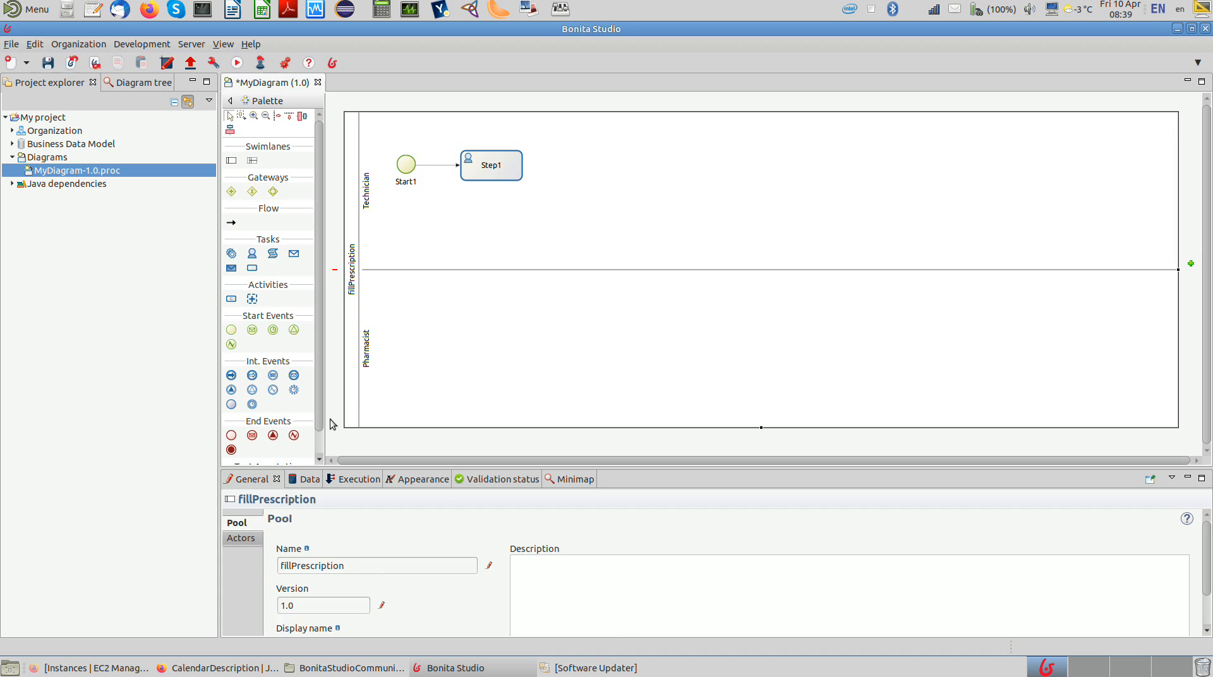
left_click(240, 541)
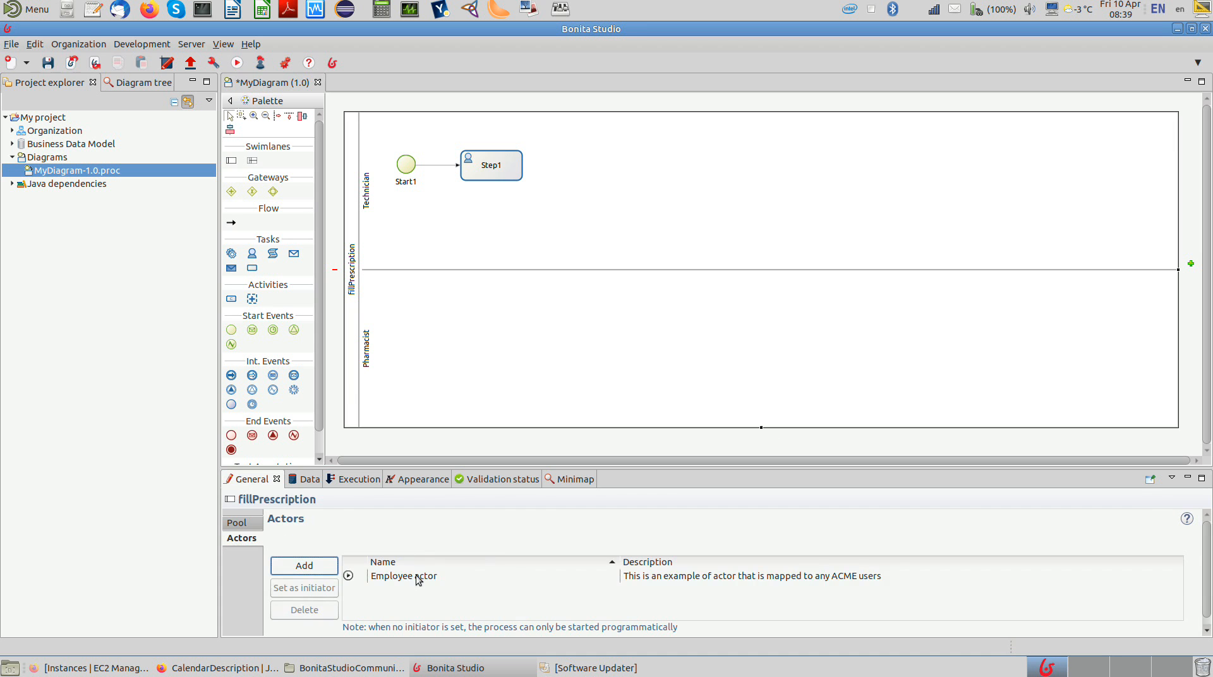
left_click(362, 580)
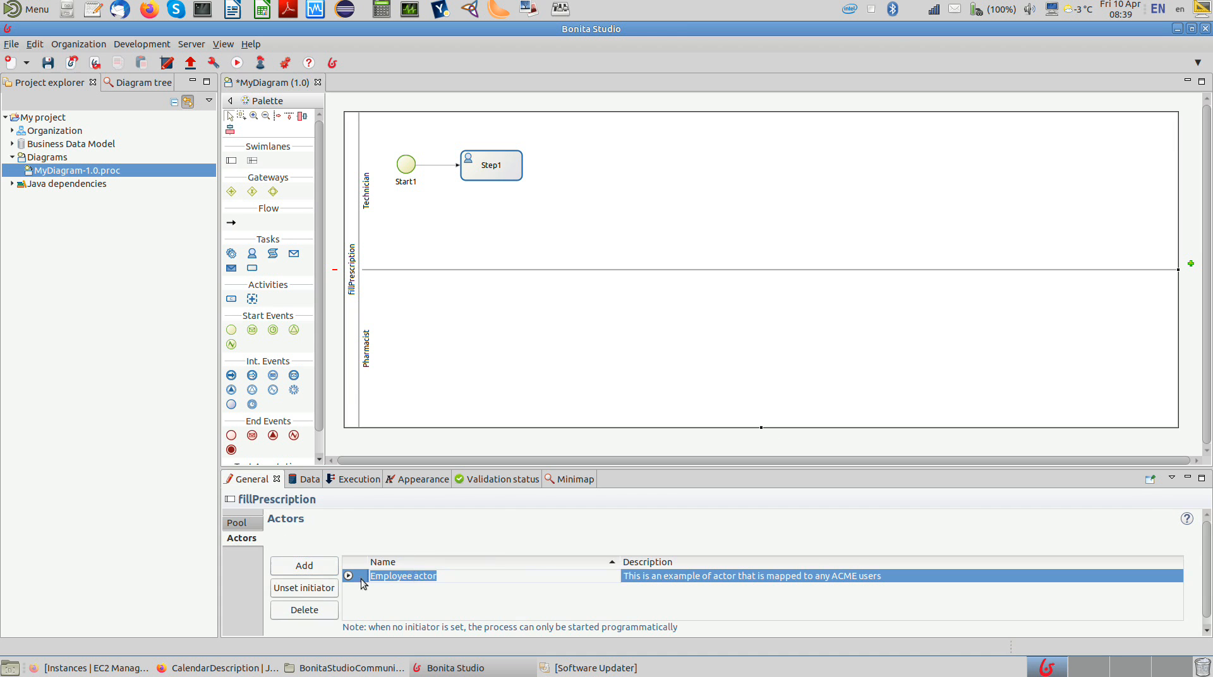
left_click(324, 592)
left_click(321, 610)
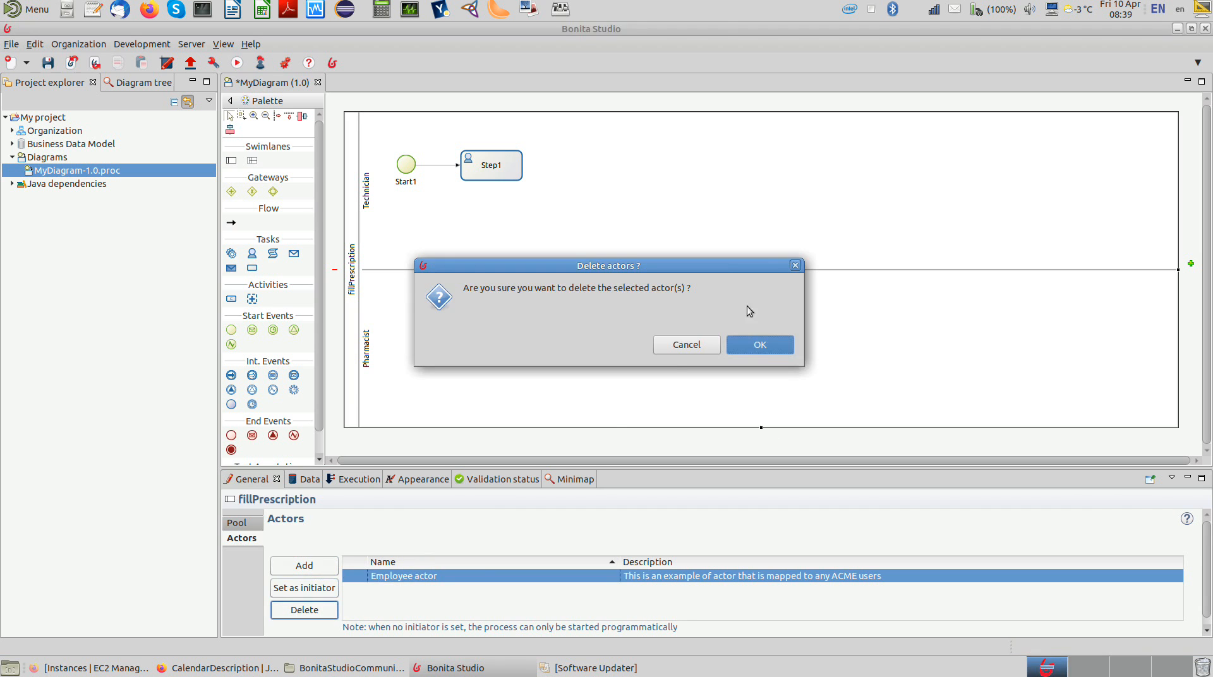
left_click(761, 346)
Step: Add an actor named Technician to the fillPrescription pool
left_click(321, 564)
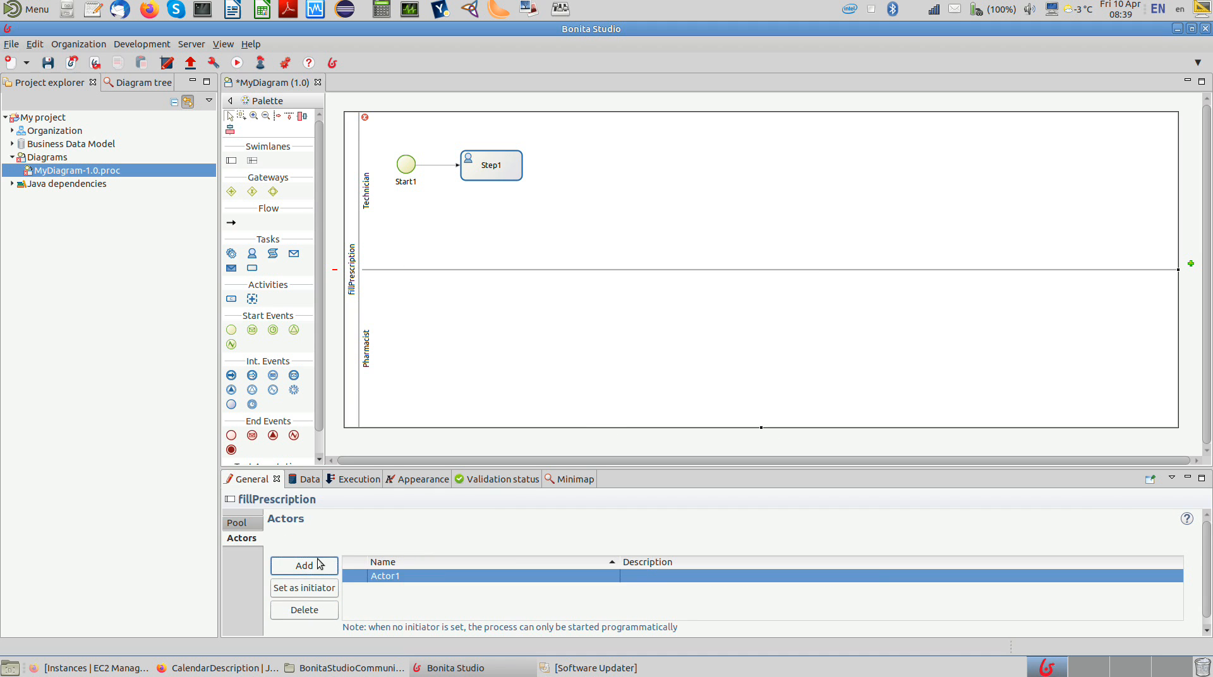
left_click(370, 575)
type("Technici")
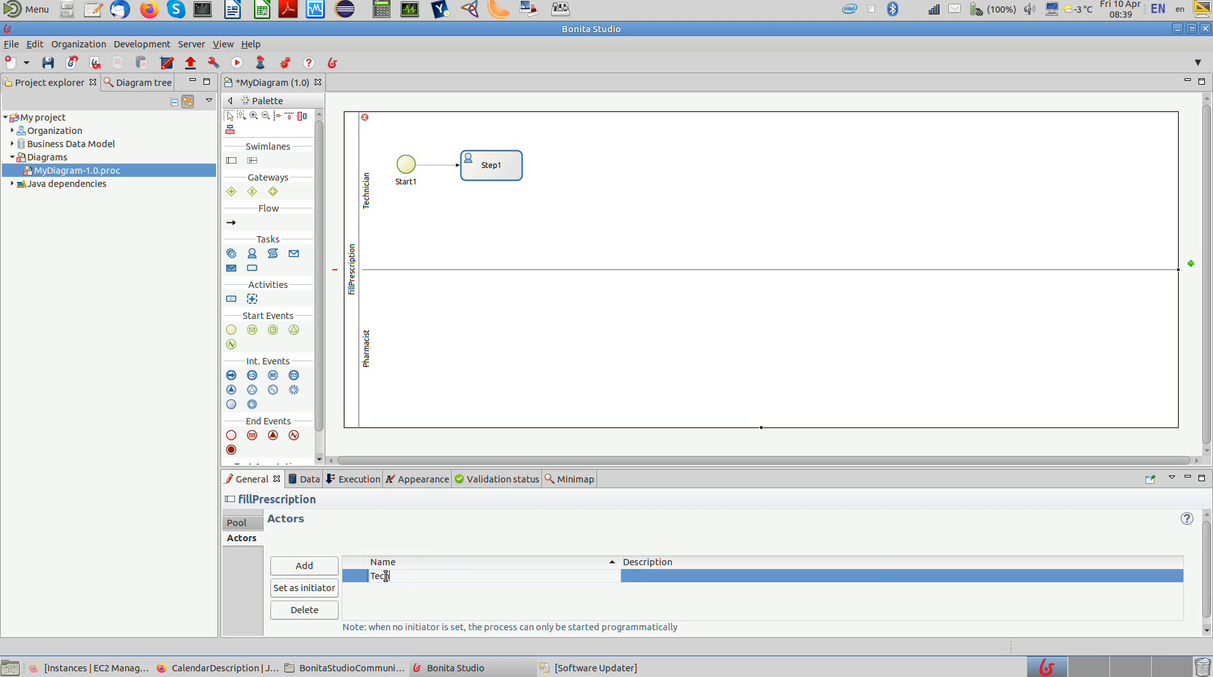
type("an")
key("Return")
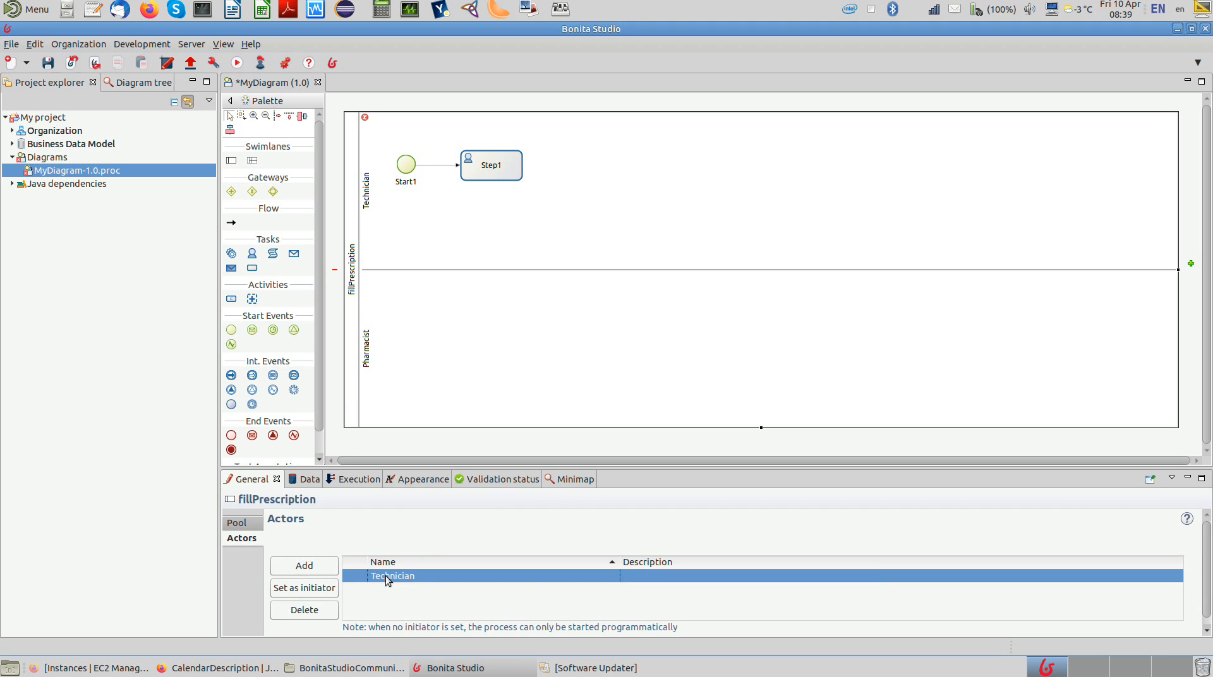
Step: Add a Pharmacist actor to the pool and set the Technician actor as the process initiator
left_click(312, 566)
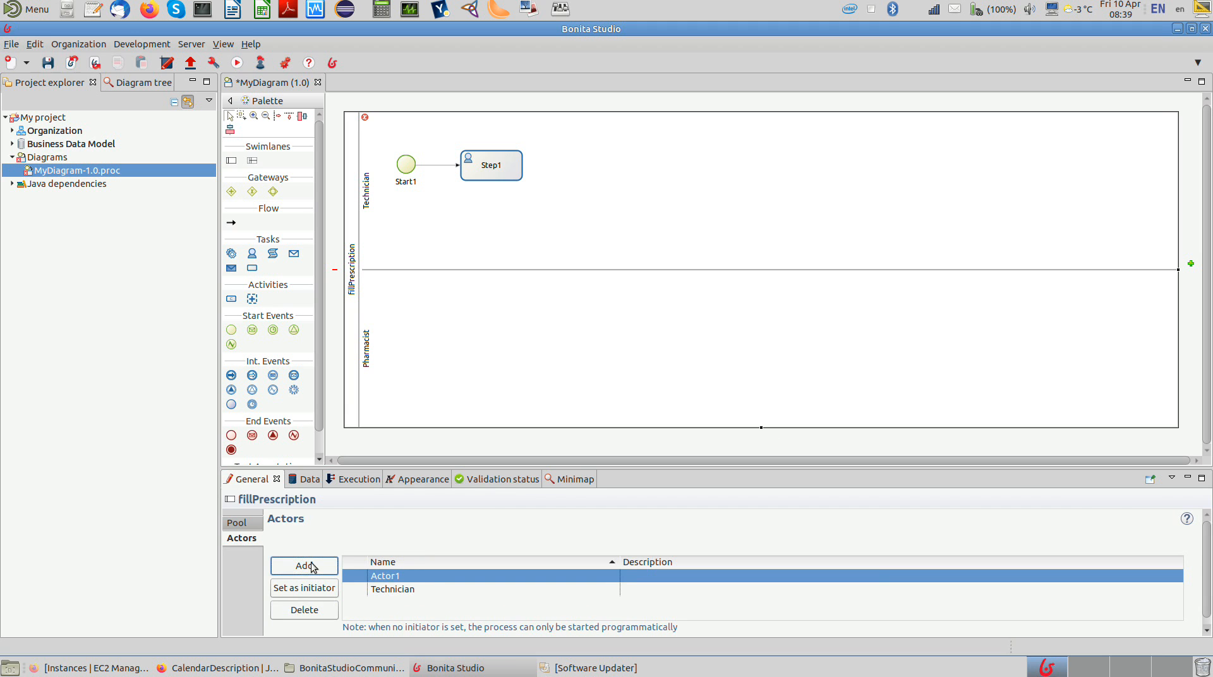
left_click(386, 575)
type("Pharmacist")
key("Return")
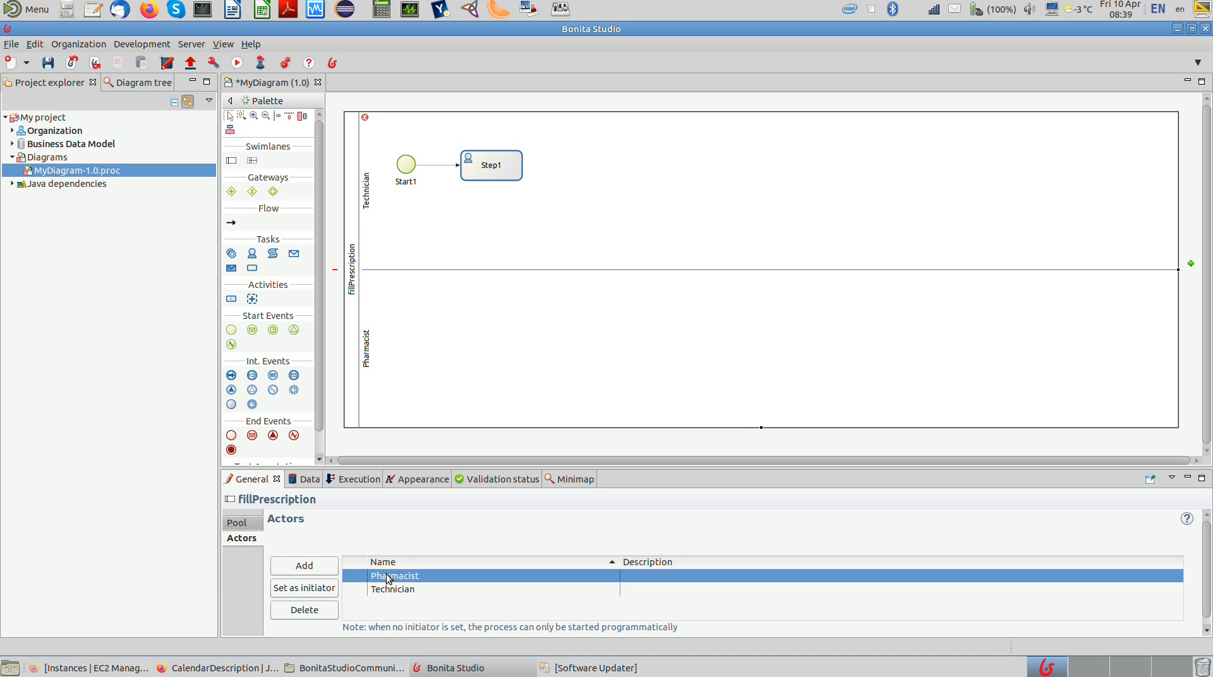
left_click(388, 590)
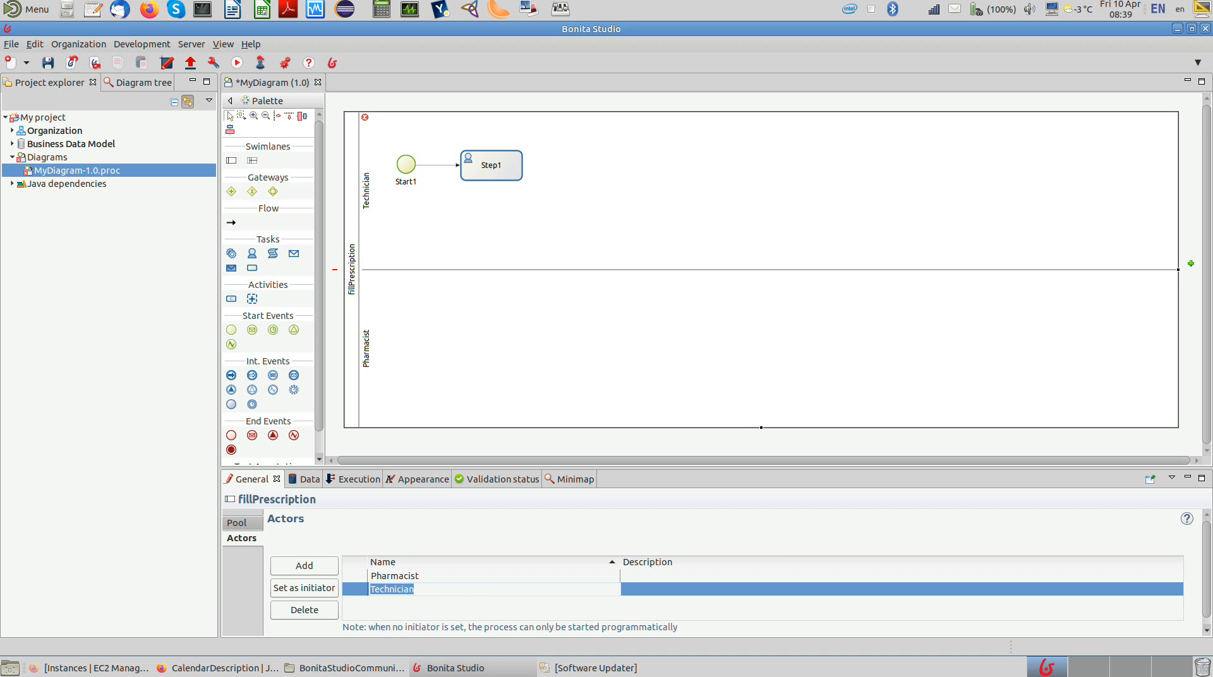
left_click(326, 588)
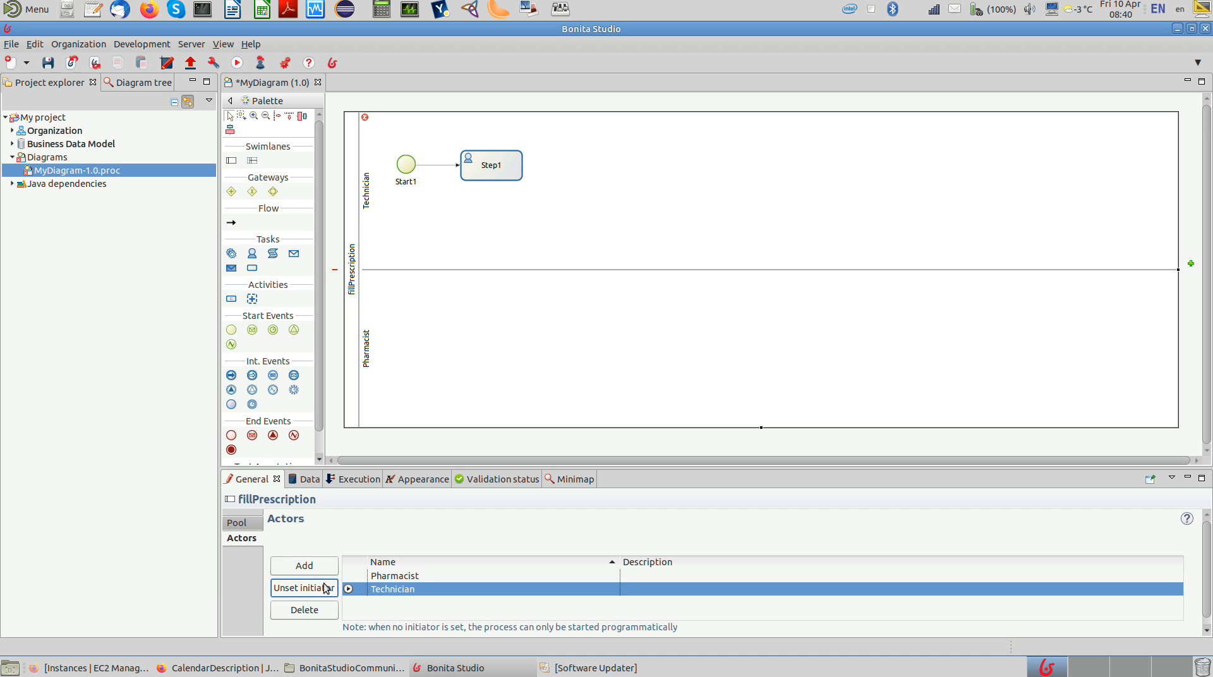
Step: Assign the Technician actor to the Technician lane and the Pharmacist actor to the Pharmacist lane
left_click(370, 200)
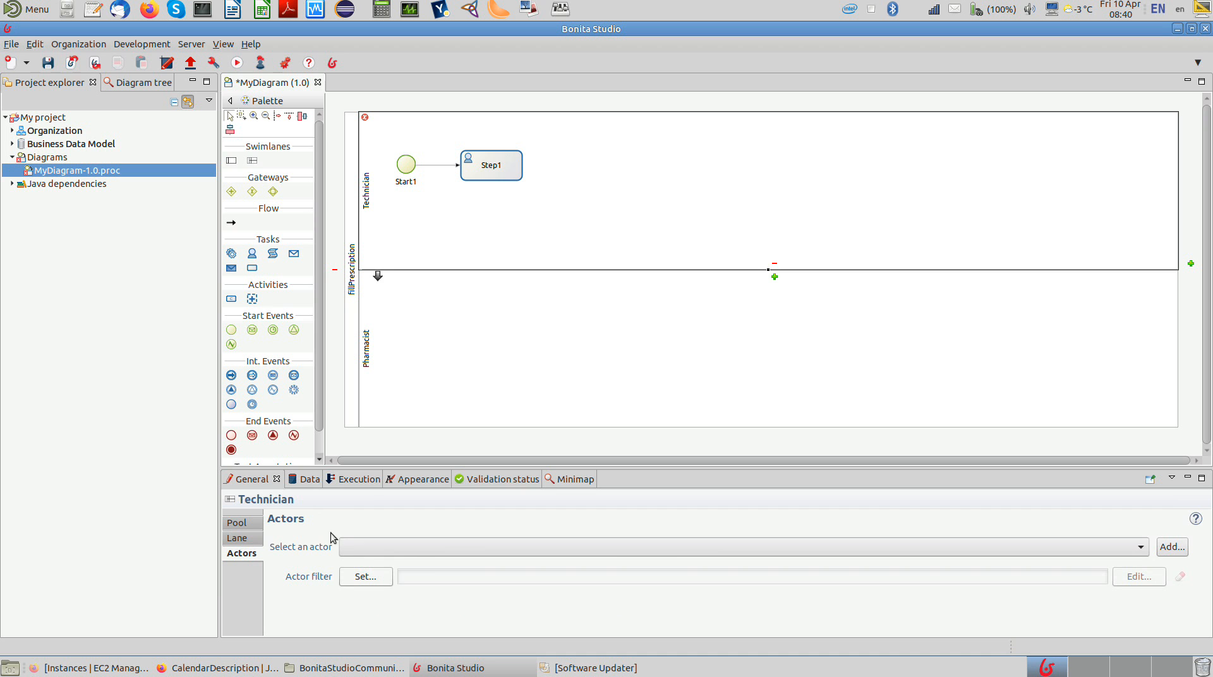
left_click(360, 547)
left_click(360, 562)
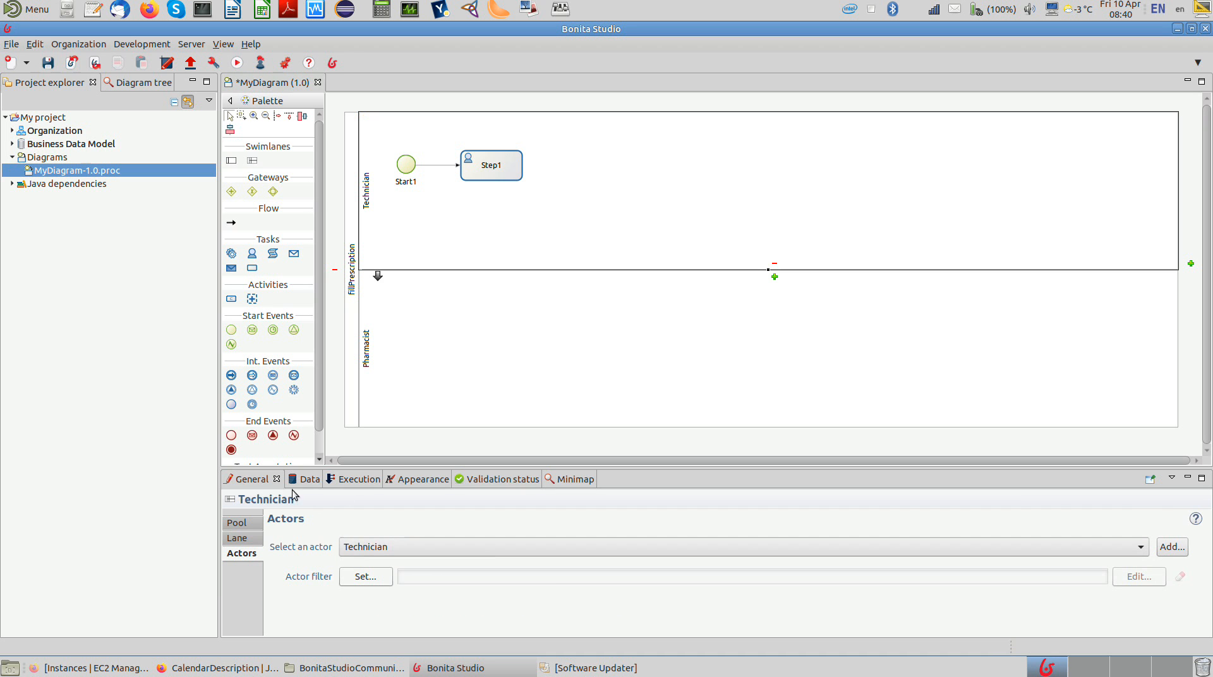
left_click(364, 373)
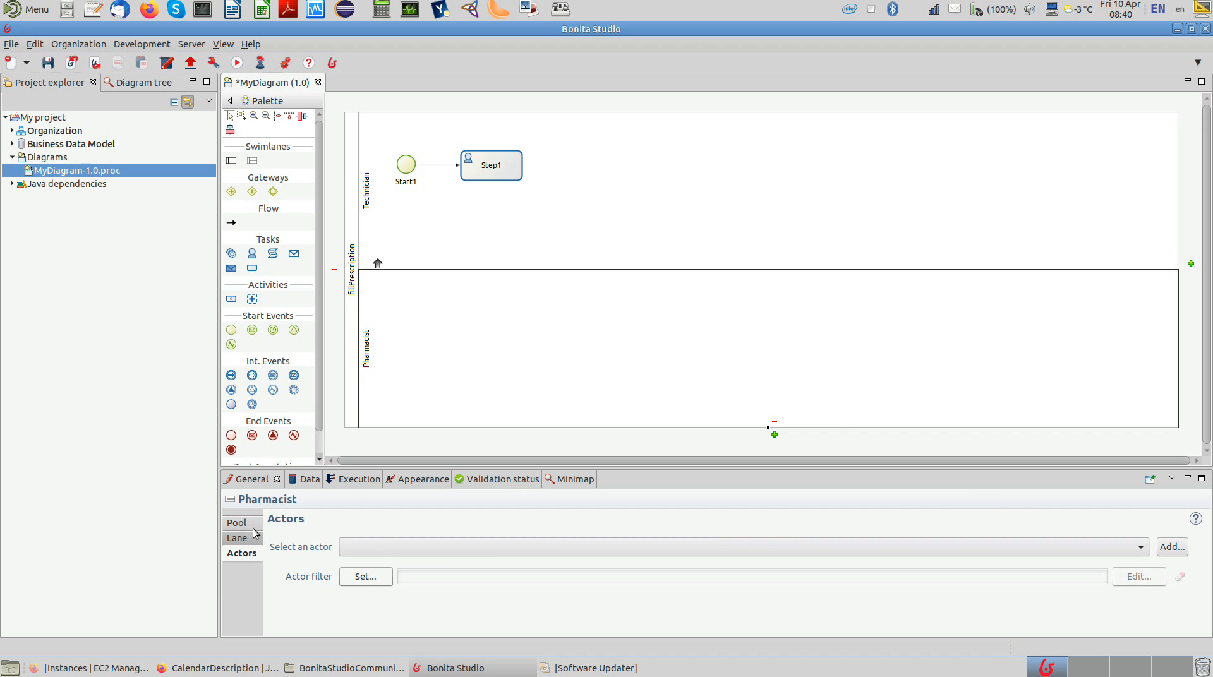
left_click(378, 547)
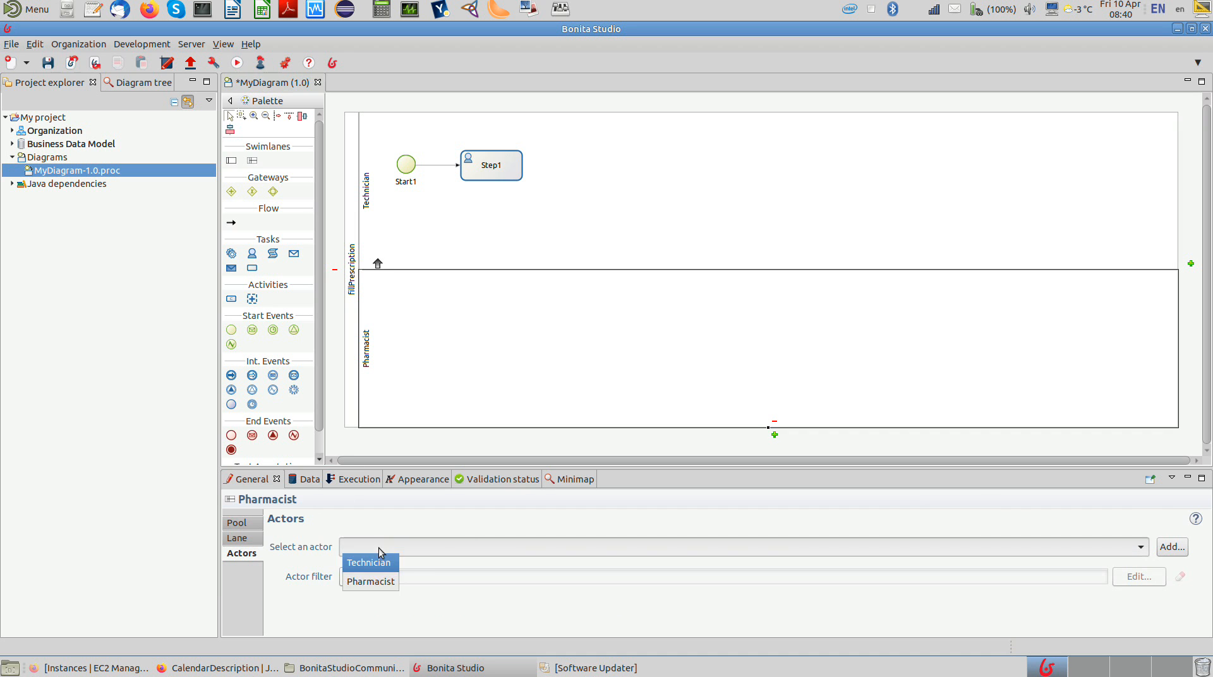
left_click(375, 581)
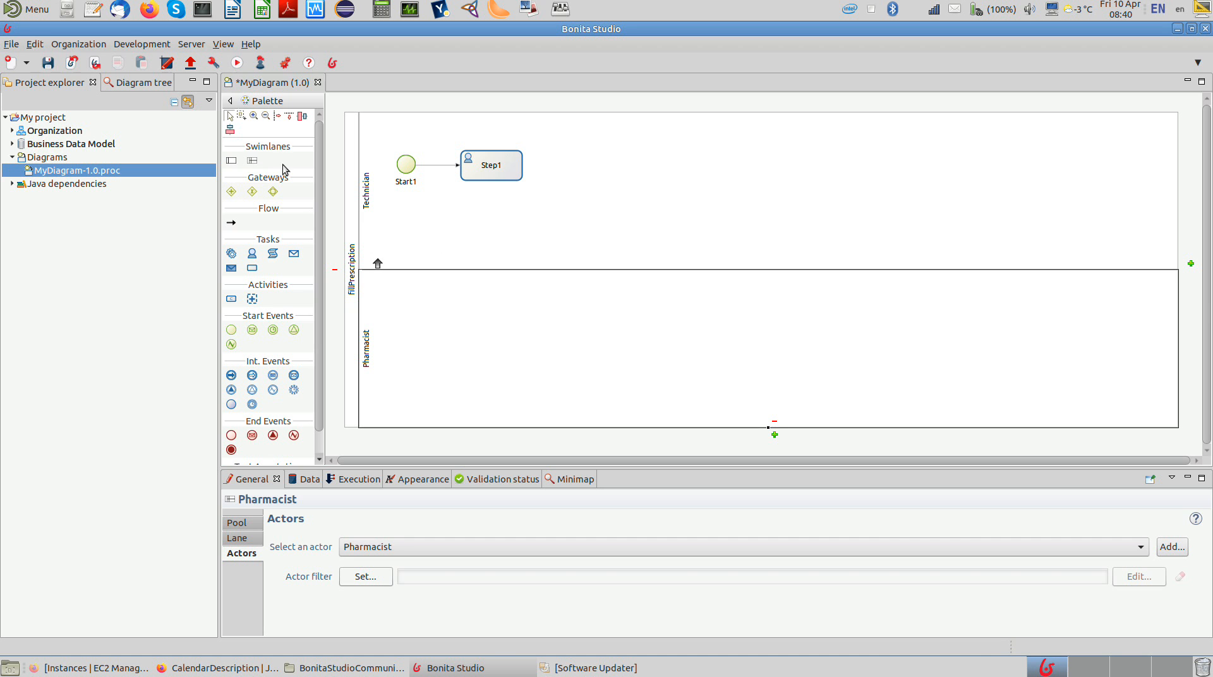
Step: Save the diagram under the name fillPrescription, keeping version 1.0
left_click(48, 63)
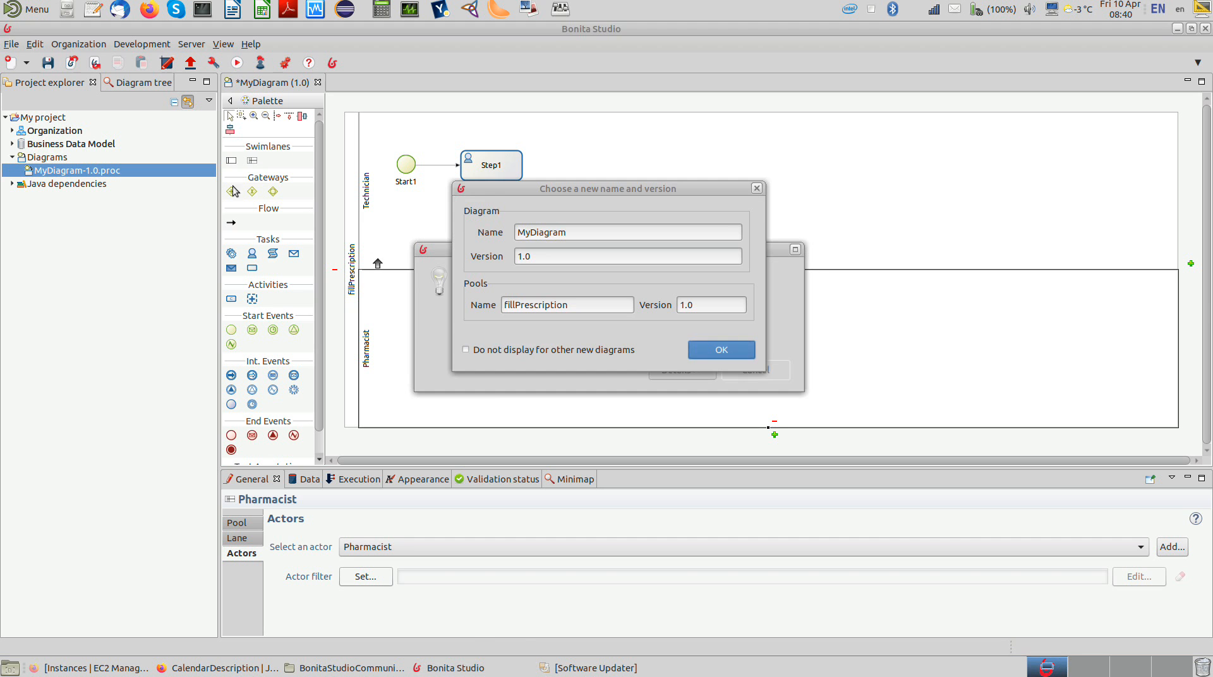
double_click(552, 235)
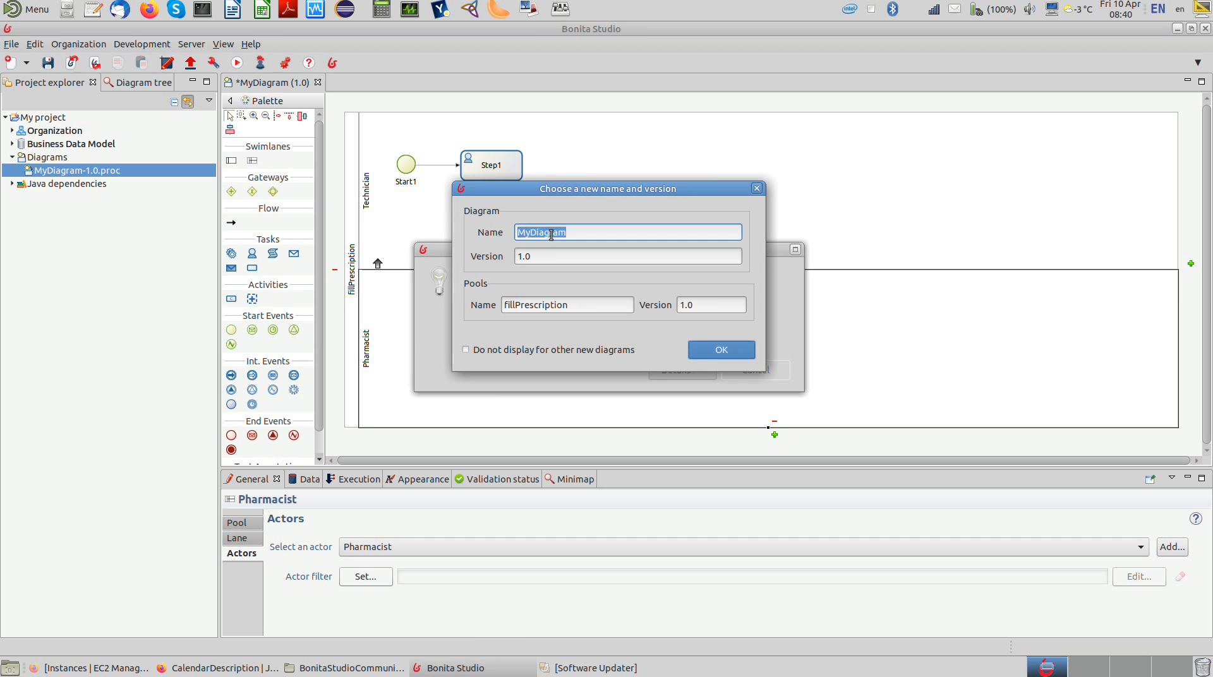
type("fillPresciription")
key("BackSpace")
key("BackSpace")
key("BackSpace")
key("BackSpace")
key("BackSpace")
key("BackSpace")
key("BackSpace")
key("BackSpace")
type("ription")
left_click(712, 351)
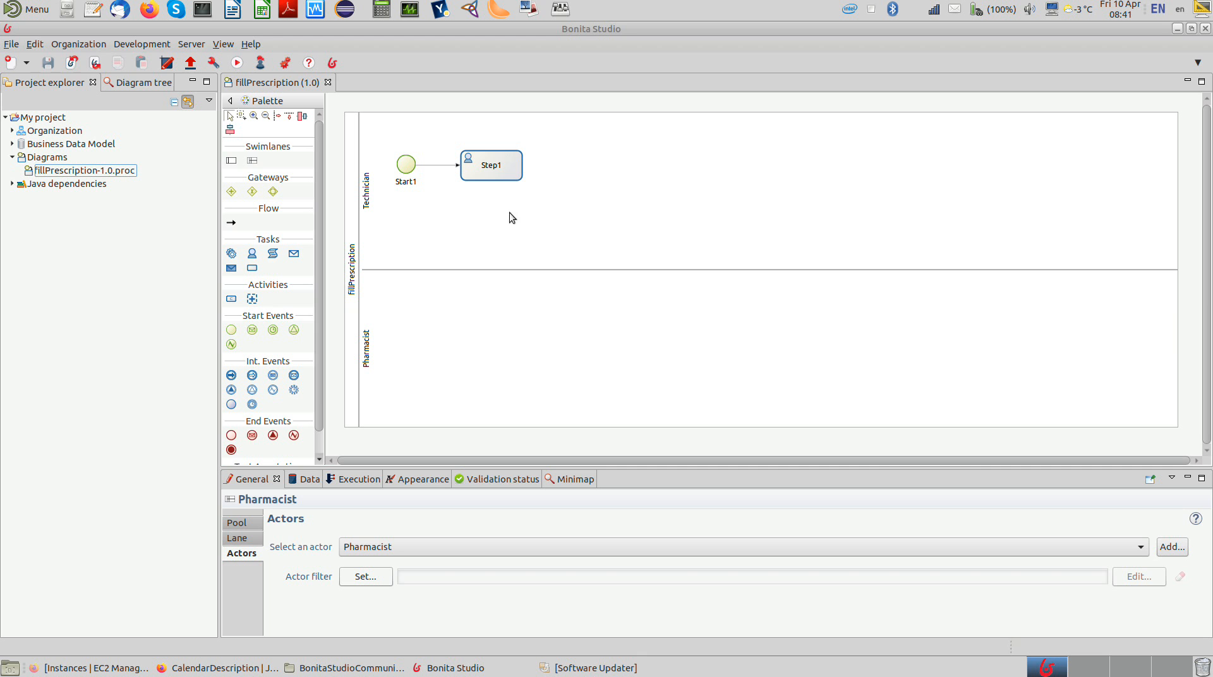
Step: Rename the first task in the Technician lane to "Enter Prescription into System"
left_click(488, 169)
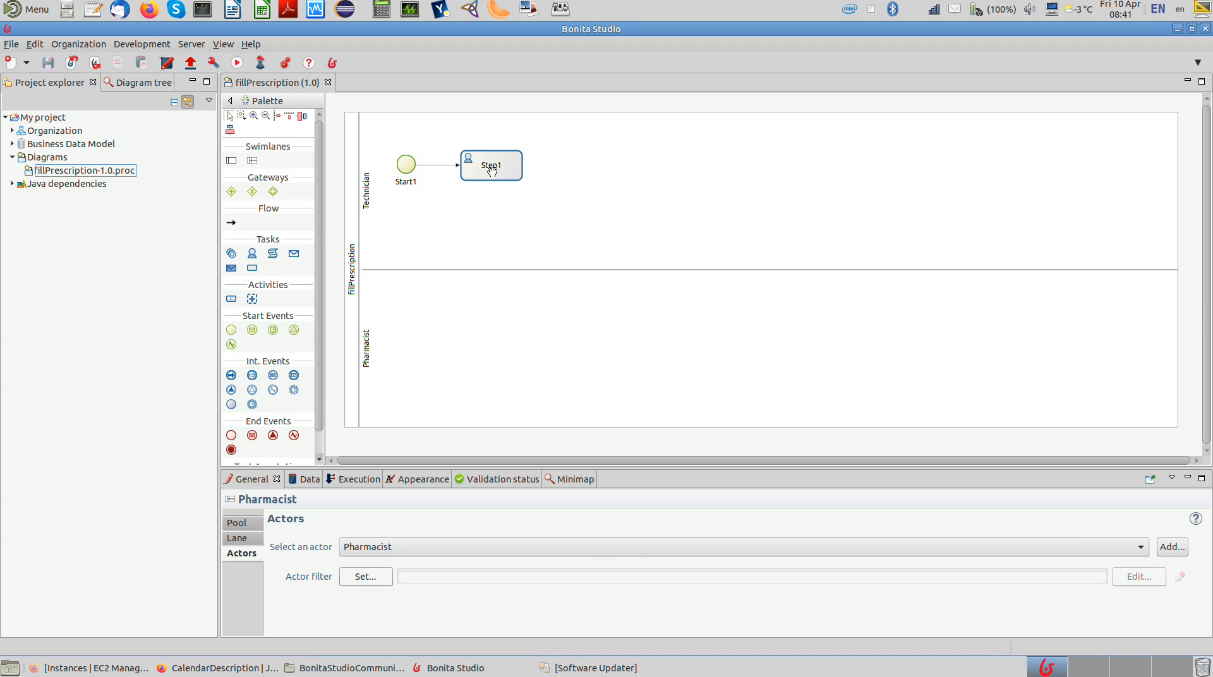
left_click(490, 168)
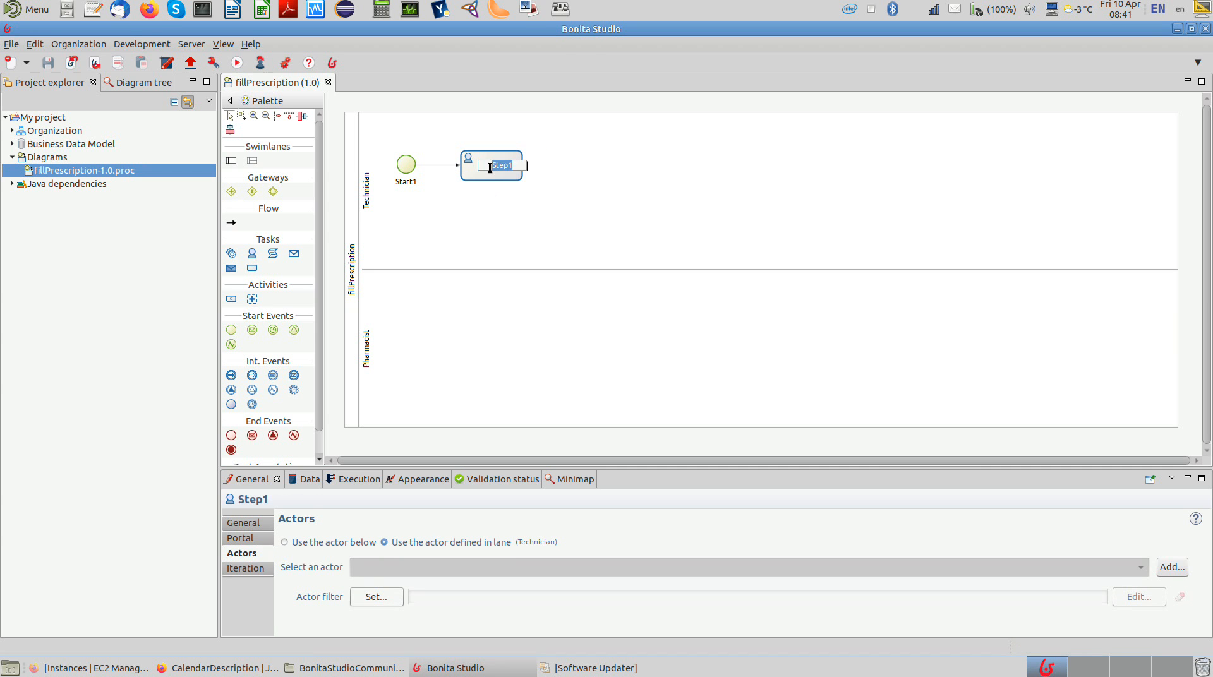
type("Enter Prescriptio")
key("BackSpace")
key("BackSpace")
key("BackSpace")
key("BackSpace")
key("BackSpace")
key("BackSpace")
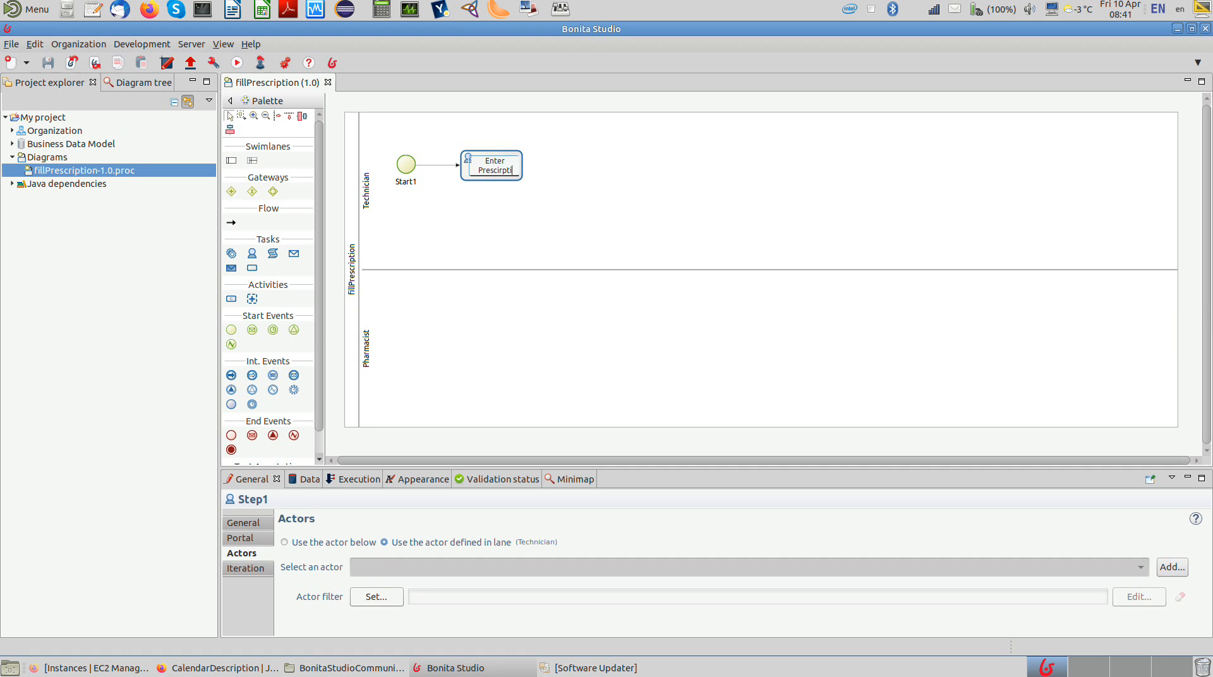
type("ription into System")
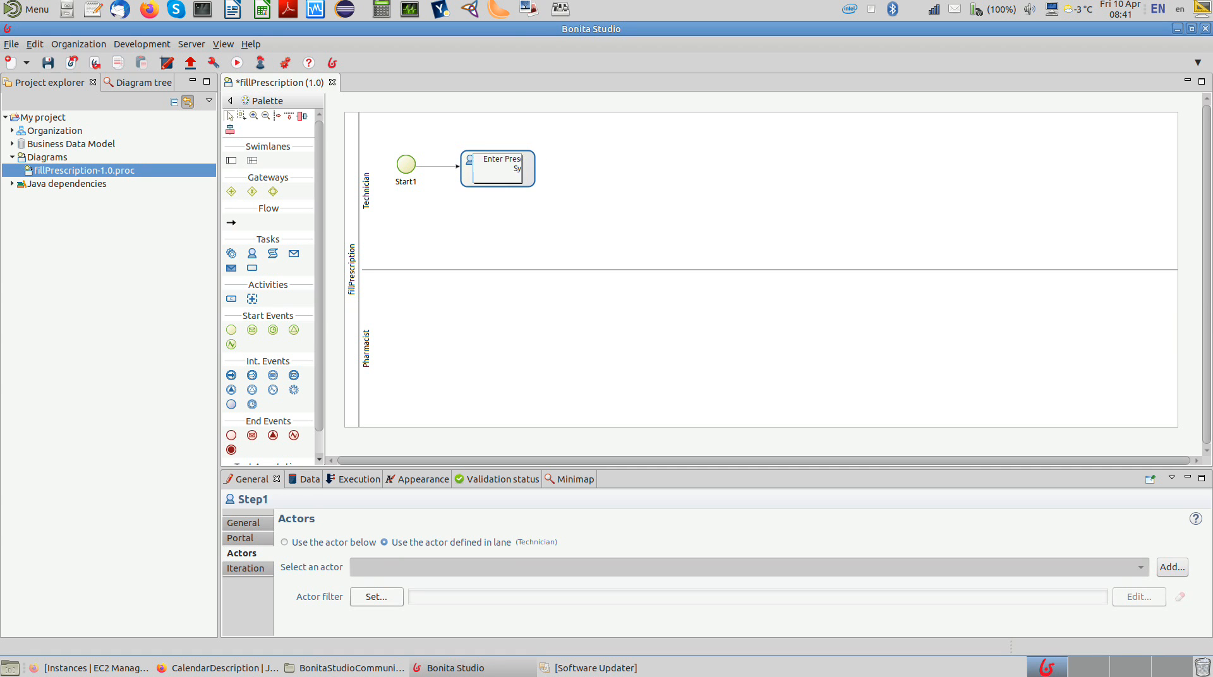
key("Return")
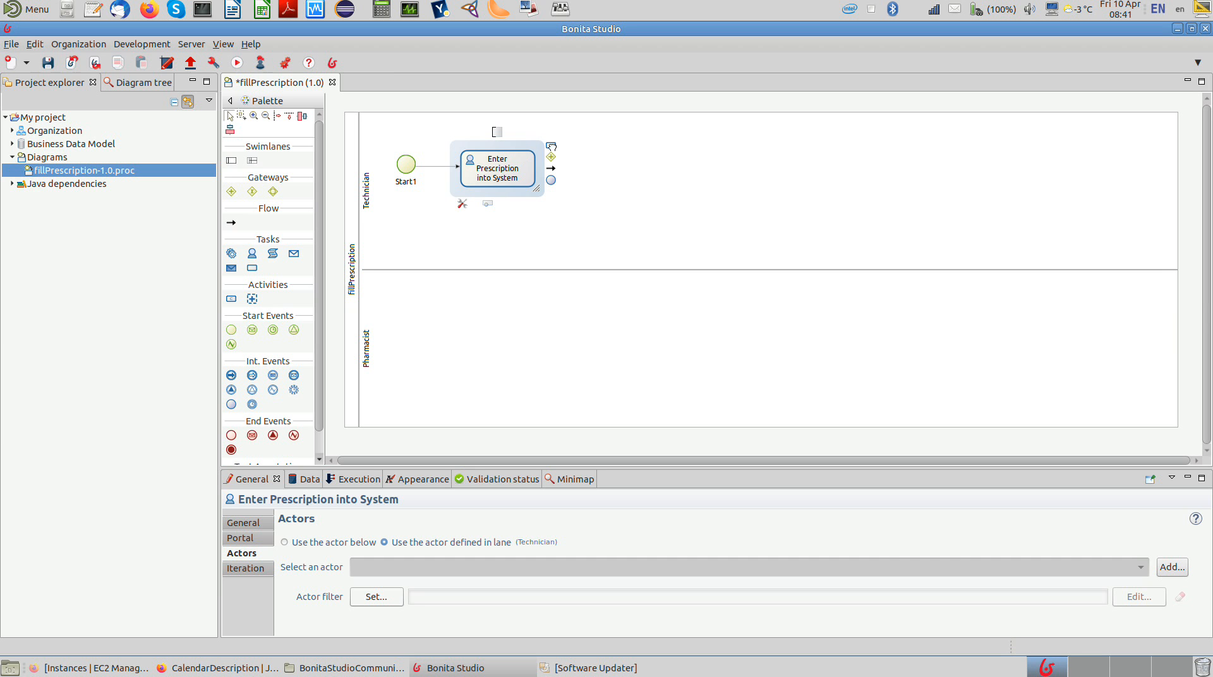
Step: Add a connected task named "DUR Check" after Enter Prescription into System and change it to a human task
left_click_drag(551, 145, 622, 172)
key("BackSpace")
key("BackSpace")
key("BackSpace")
key("BackSpace")
key("BackSpace")
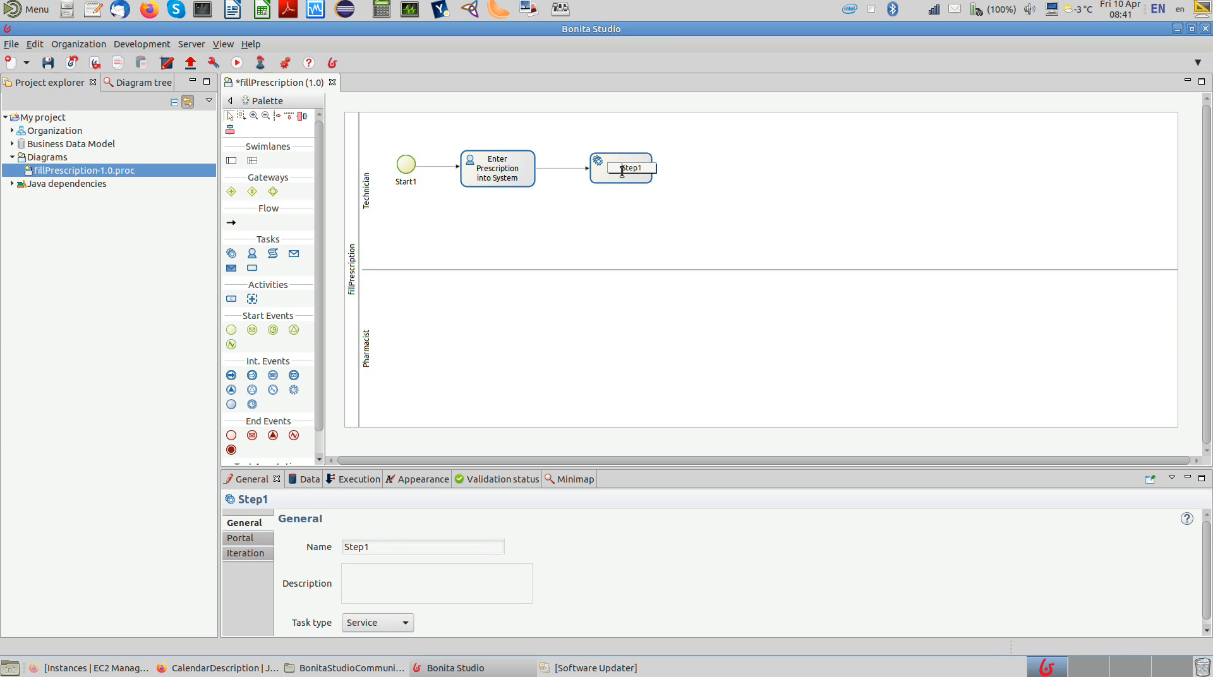
type("DUR C")
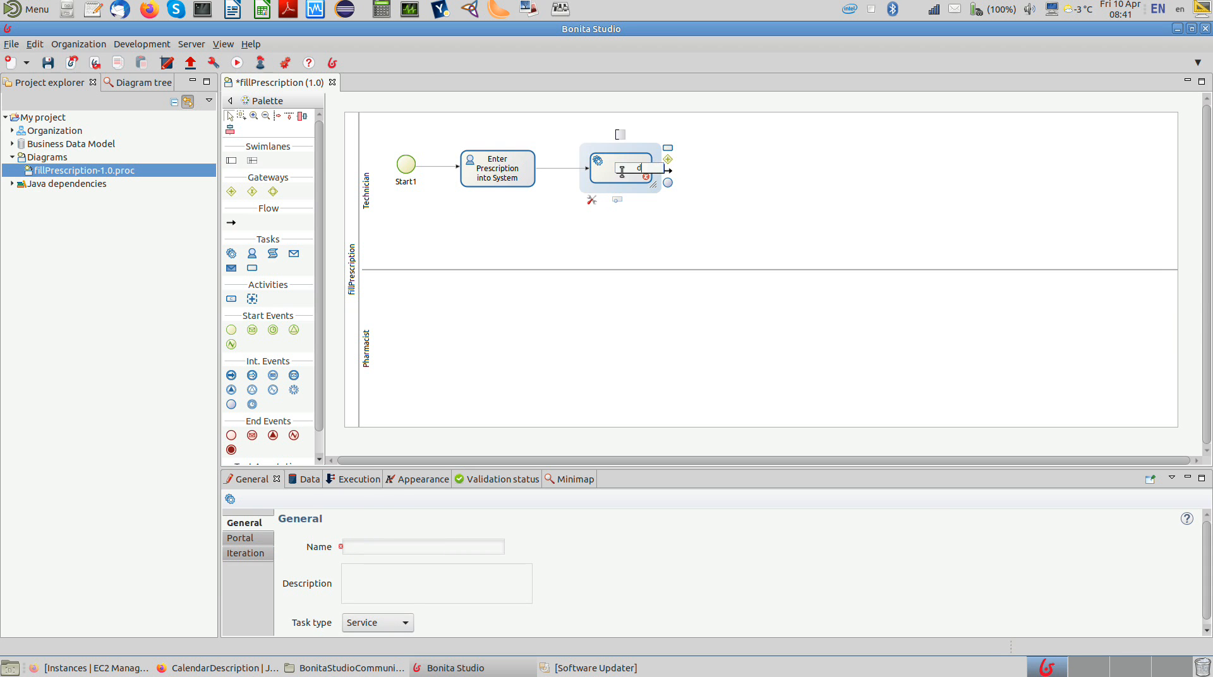
type("heck")
key("Return")
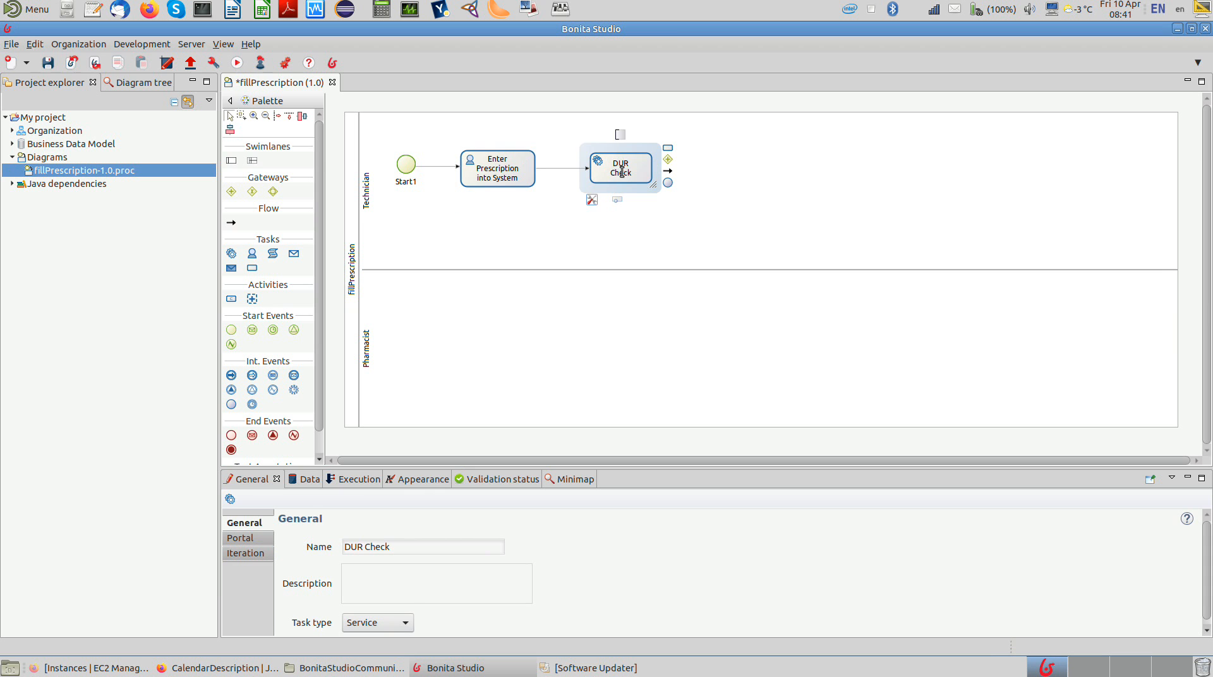
left_click(591, 201)
left_click(608, 217)
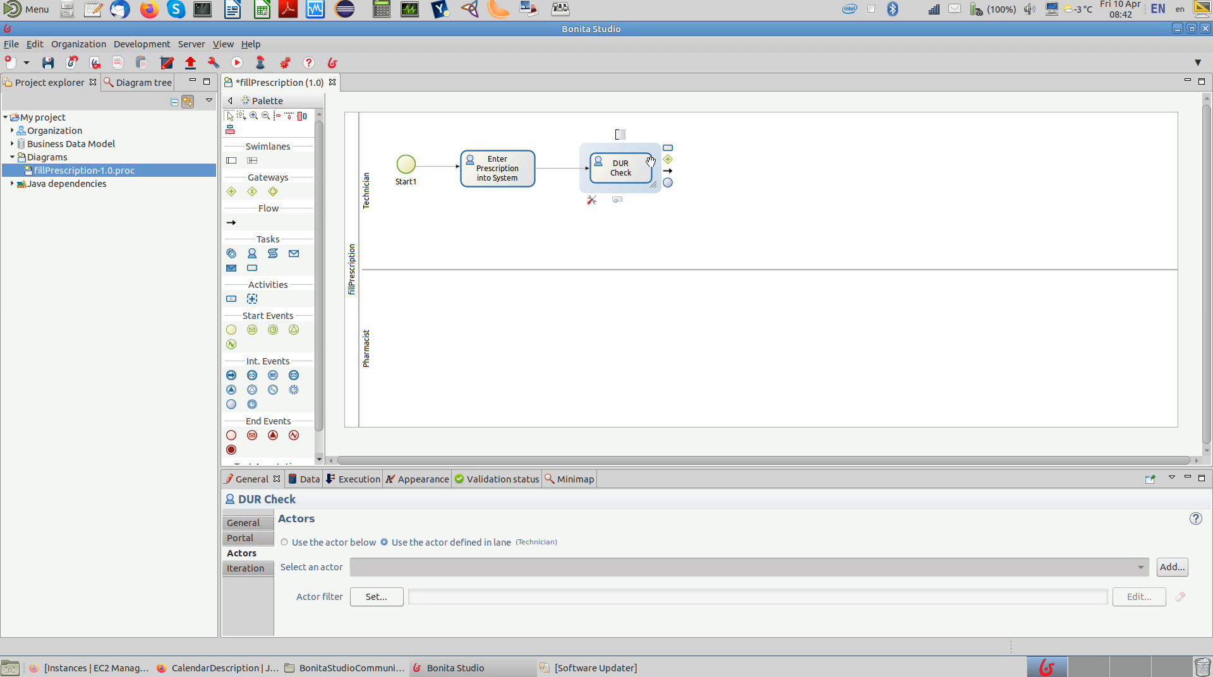
Step: Add a connected gateway after the DUR Check task and change its type to exclusive
left_click_drag(668, 157, 708, 170)
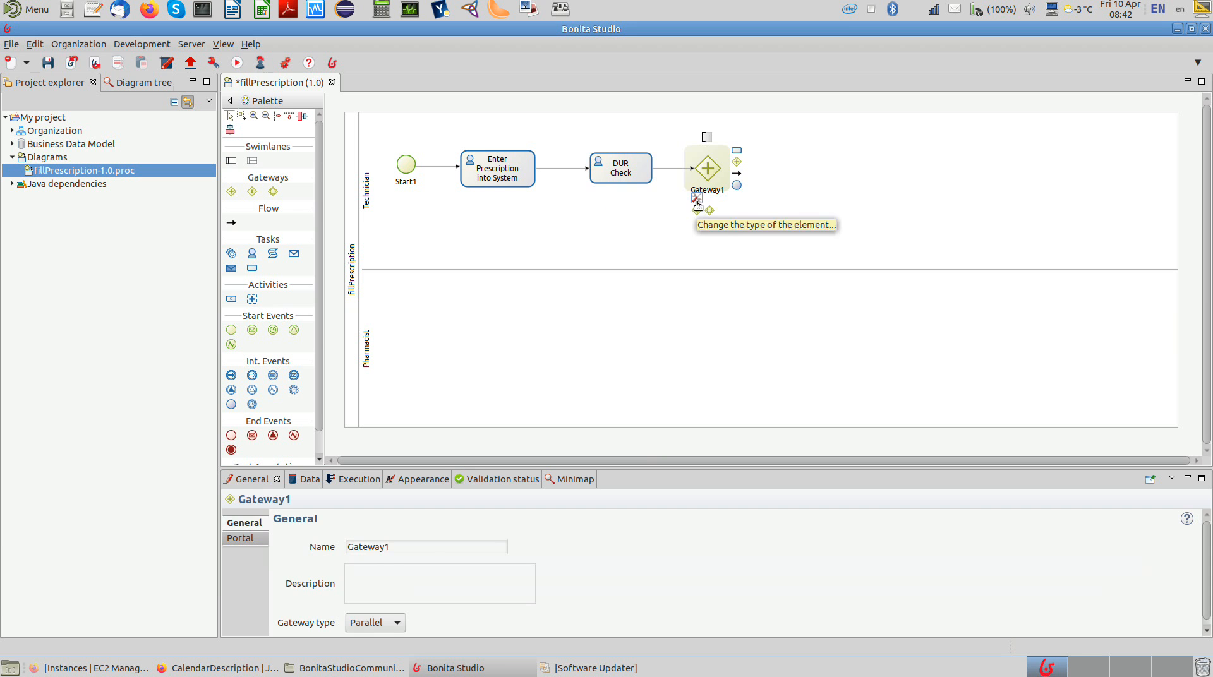
left_click(701, 212)
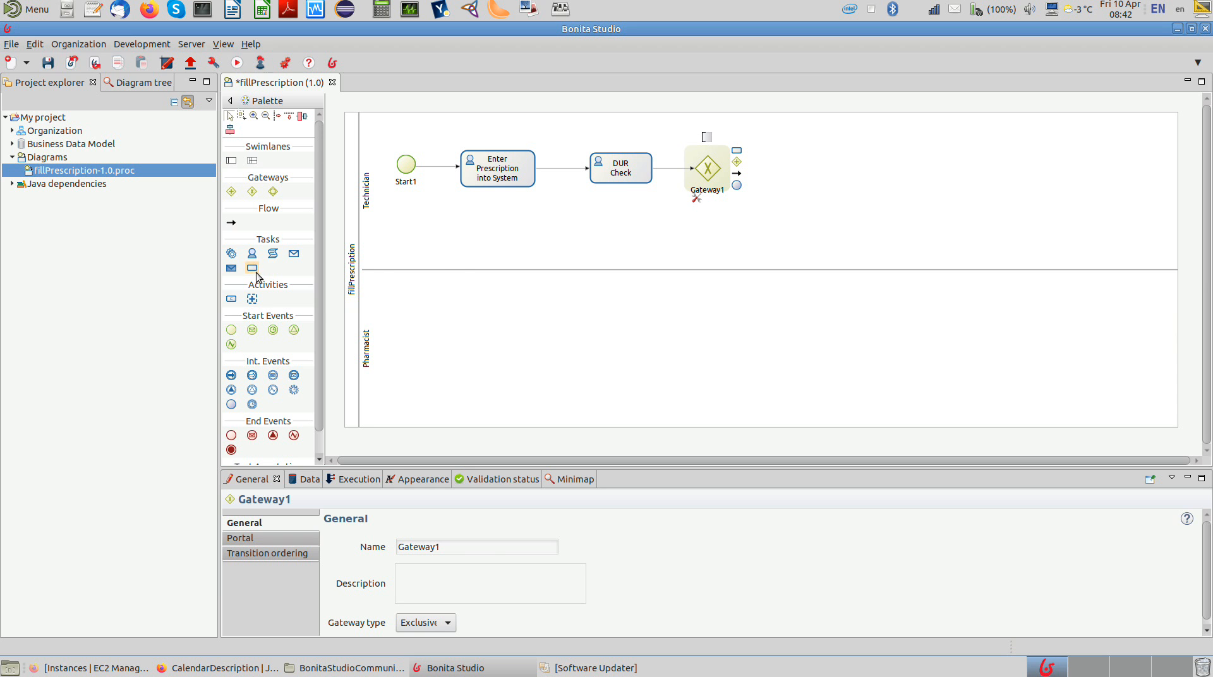
Step: Add a task named "Resolve DUR Alarms" in the Pharmacist lane below the gateway and change it to a human task
left_click_drag(254, 275, 673, 319)
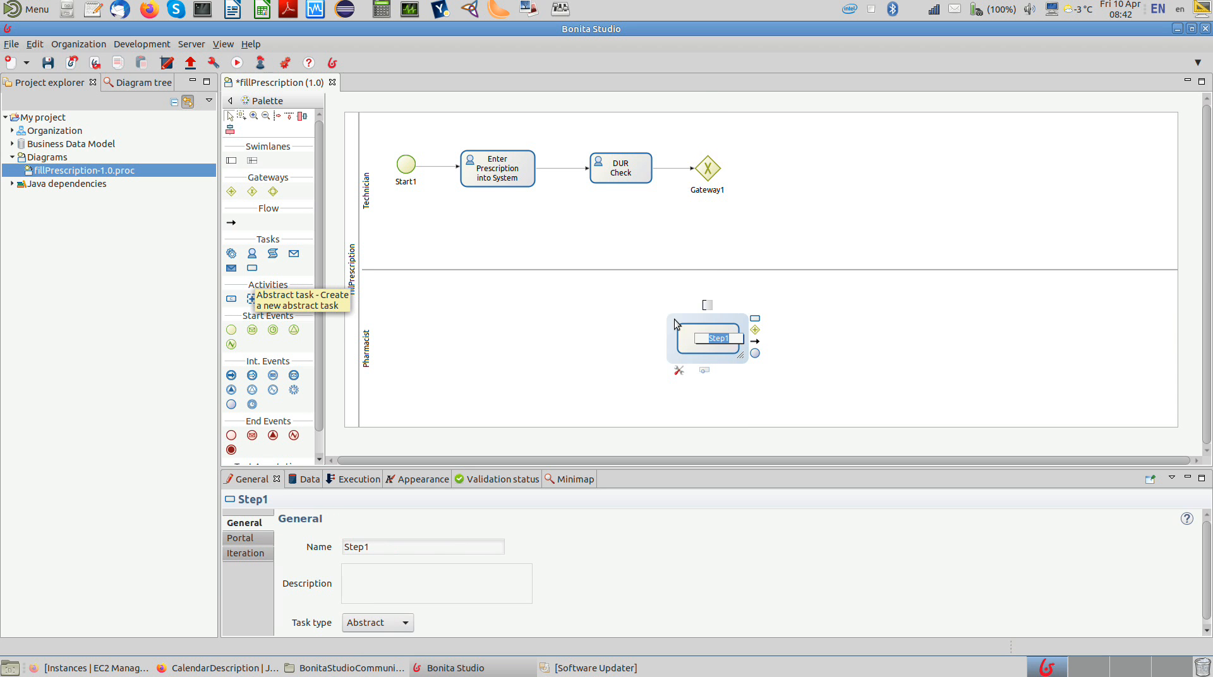
type("Resolve")
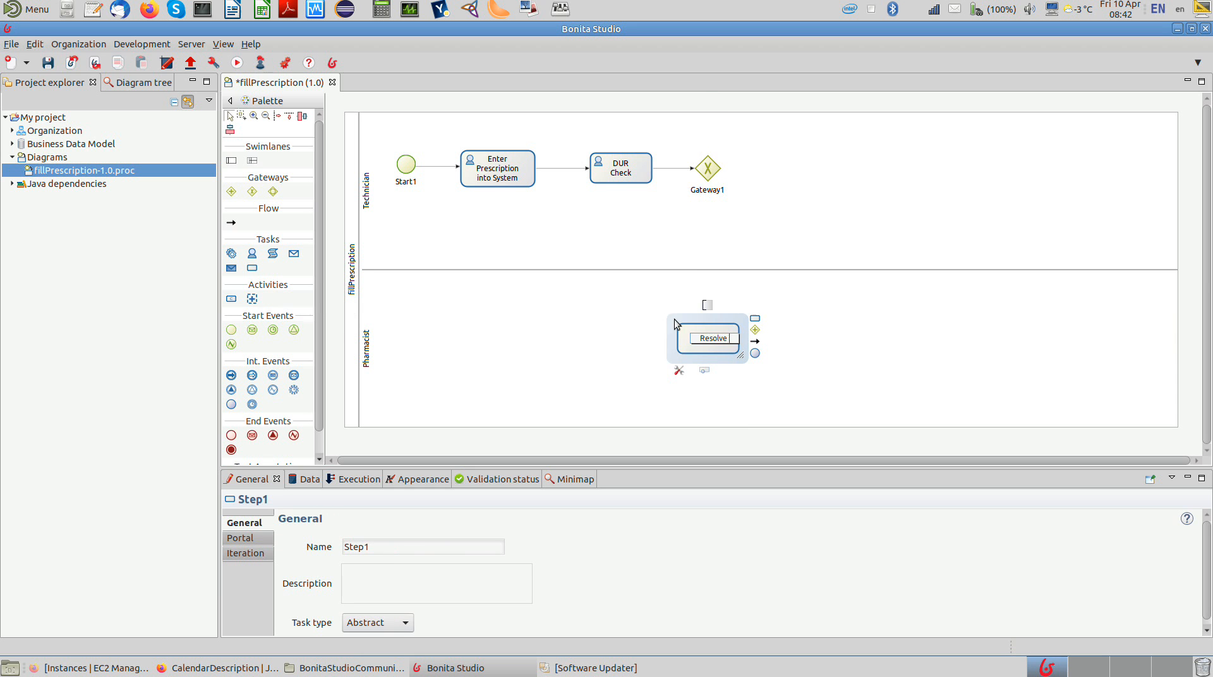
type(" DUR Alarms")
key("Return")
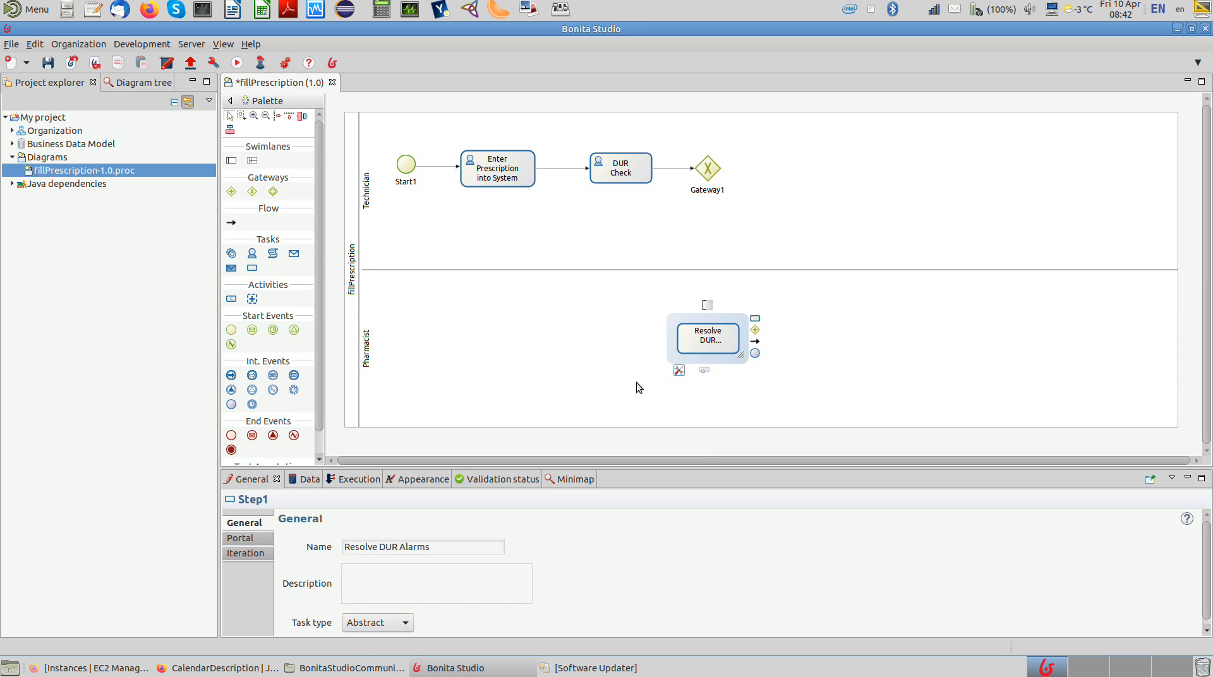
mouse_move(677, 377)
left_click(693, 383)
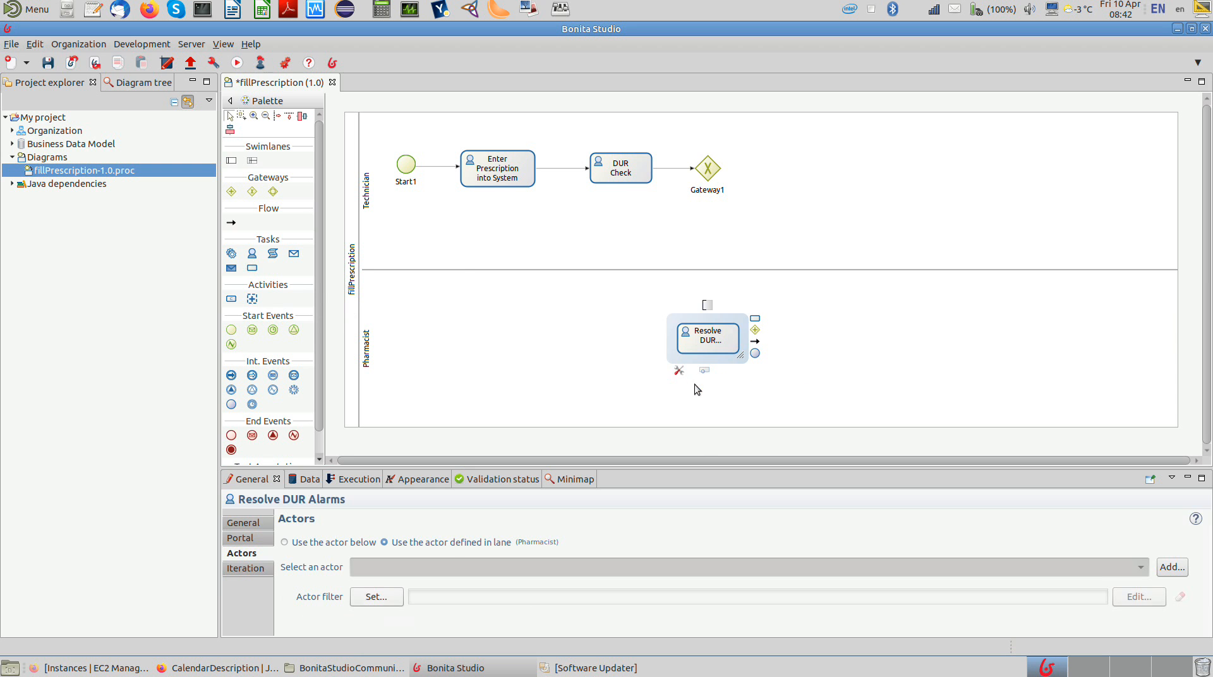
Step: Add a human task named "Determine Insurance Coverage" in the Technician lane after Gateway1
left_click_drag(251, 254, 774, 152)
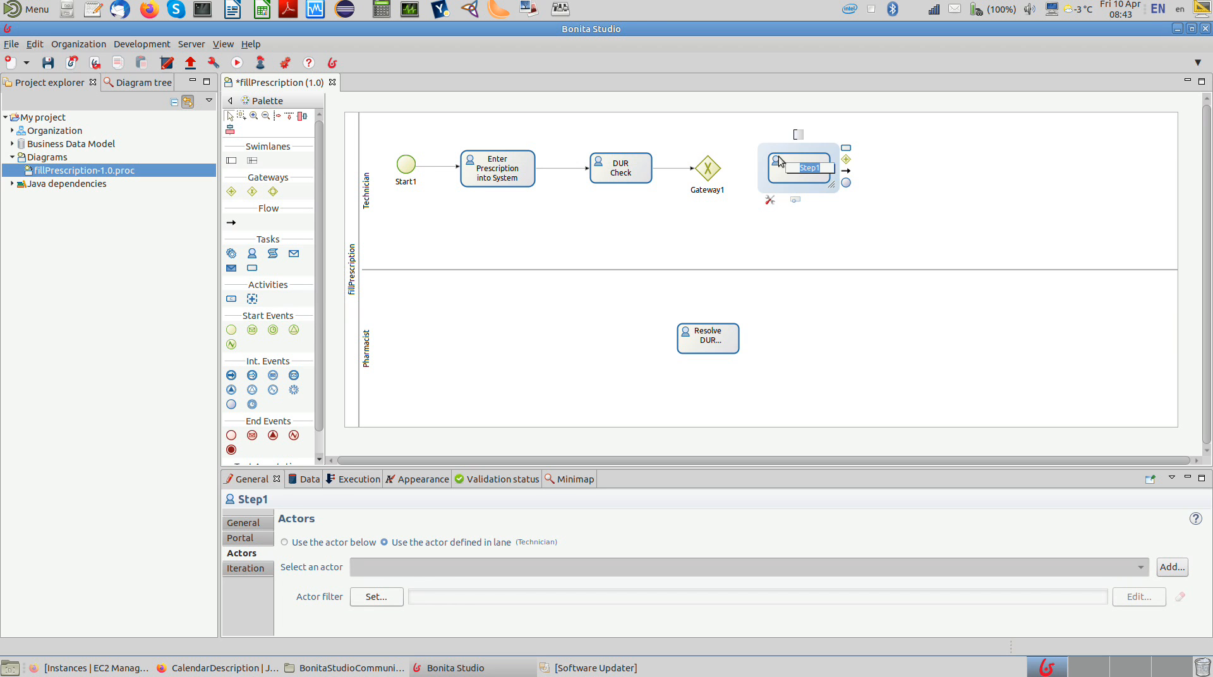
type("Determine Insurance Cover")
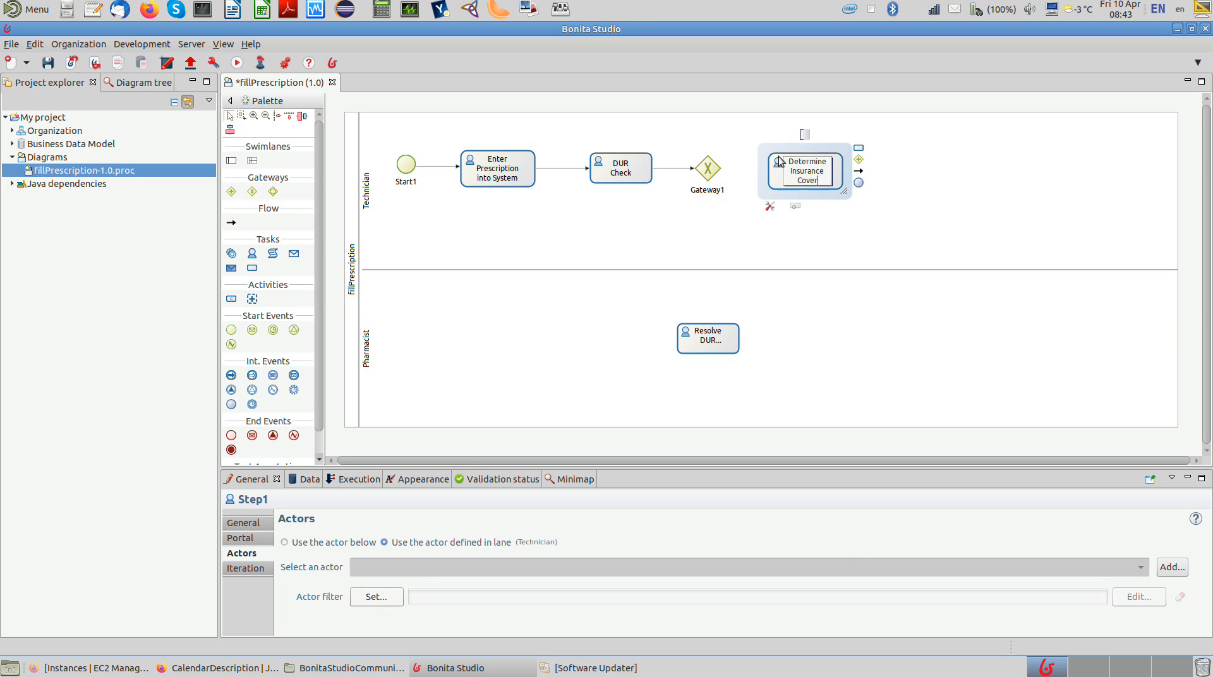
type("age")
key("Return")
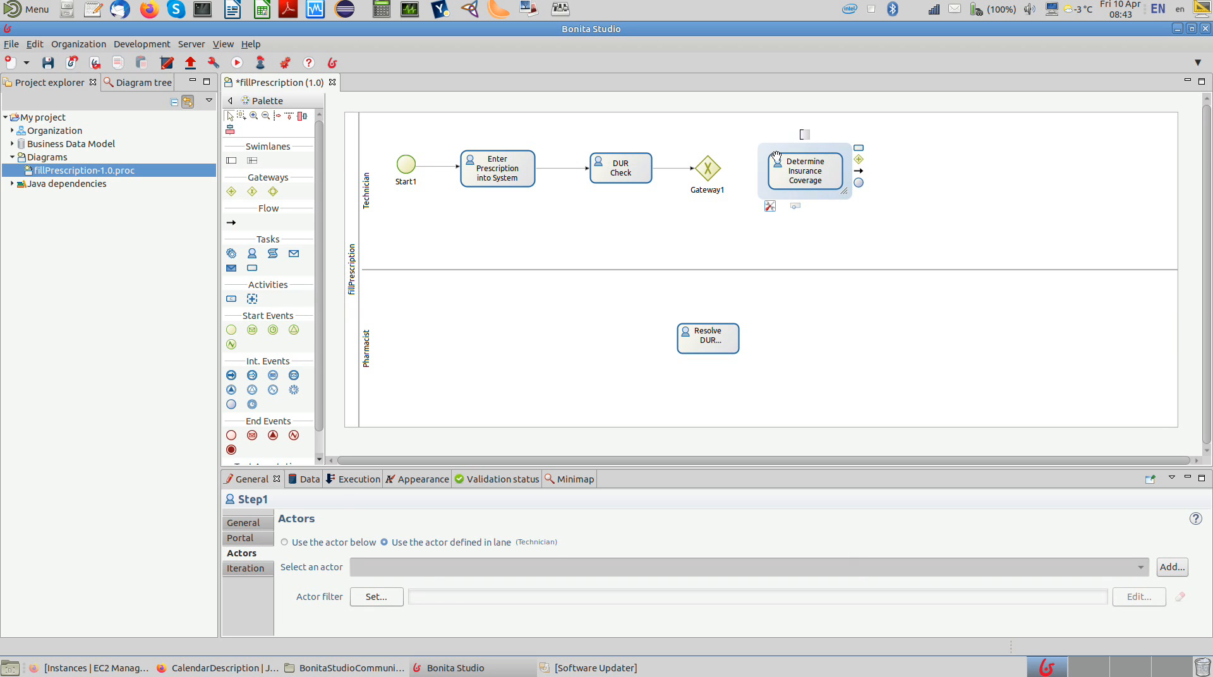
Step: Connect Gateway1 to both the Determine Insurance Coverage task and the Resolve DUR Alarms task
left_click(712, 169)
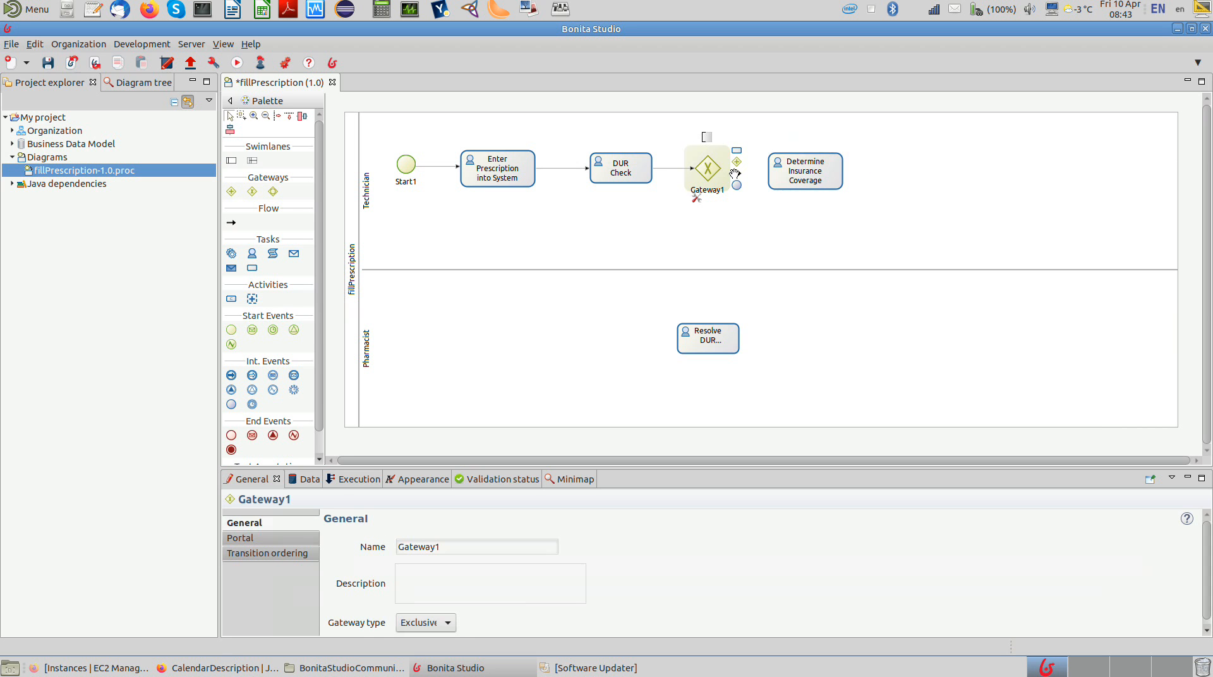
left_click_drag(735, 174, 782, 176)
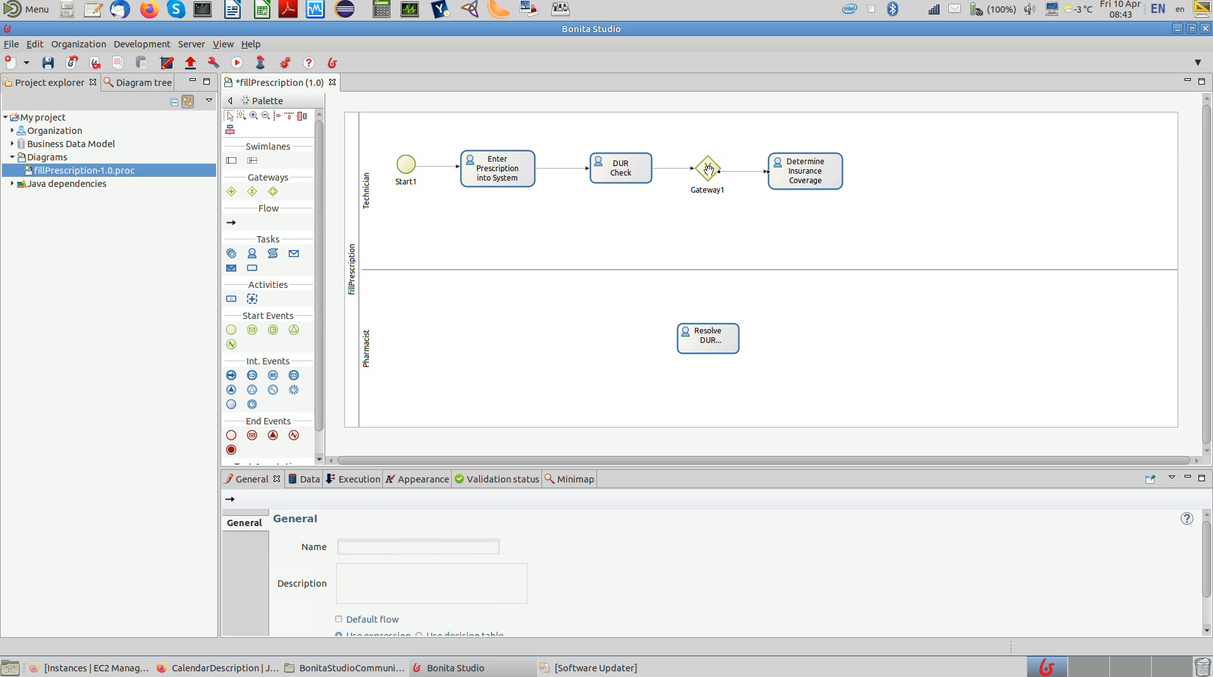
left_click(708, 171)
left_click_drag(734, 174, 717, 342)
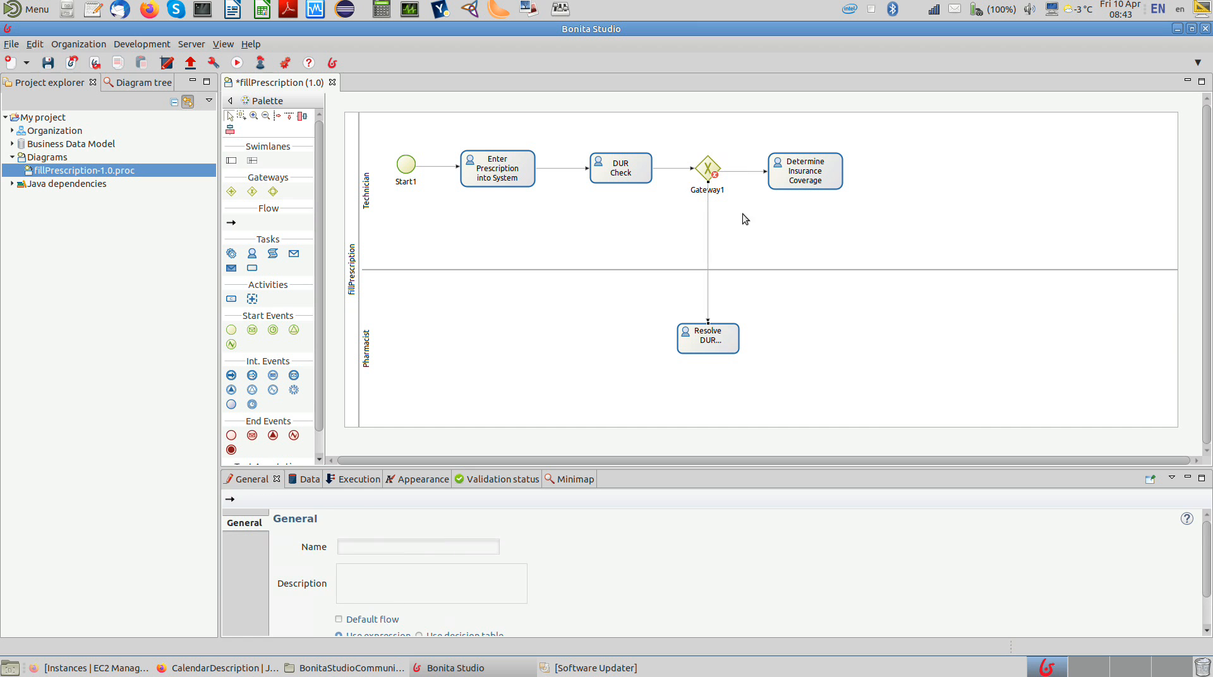
Step: Add an exclusive gateway after Determine Insurance Coverage in the Technician lane and connect the task to it
left_click(251, 192)
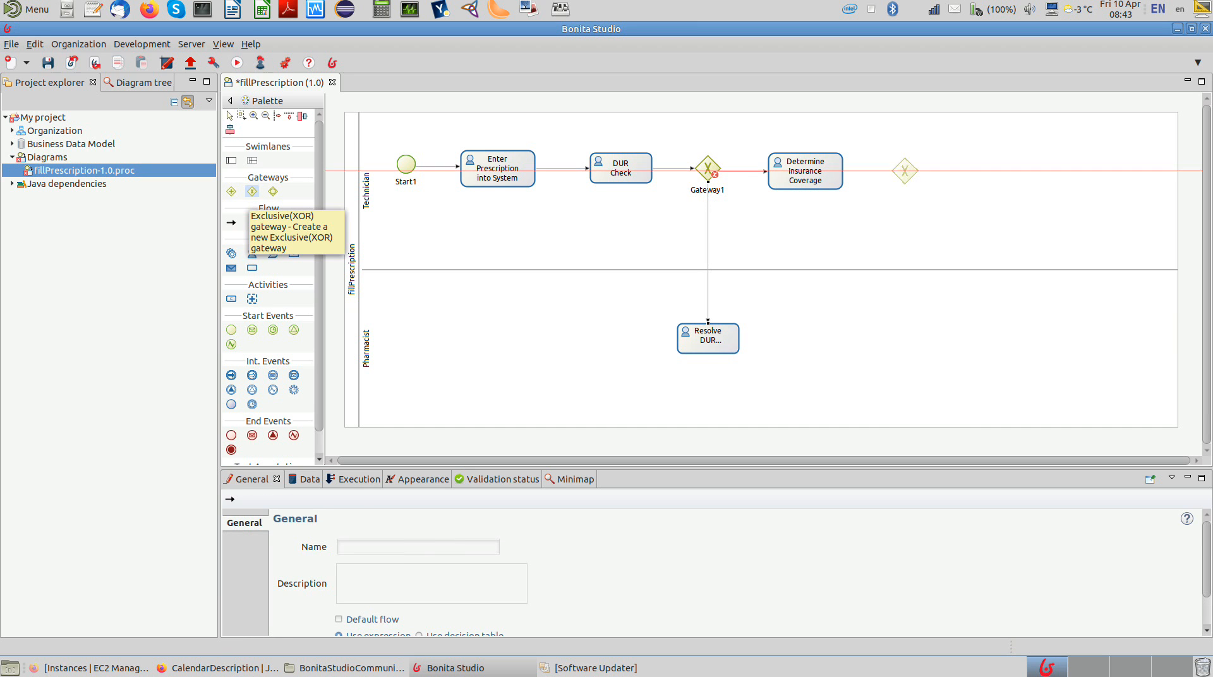
left_click(904, 170)
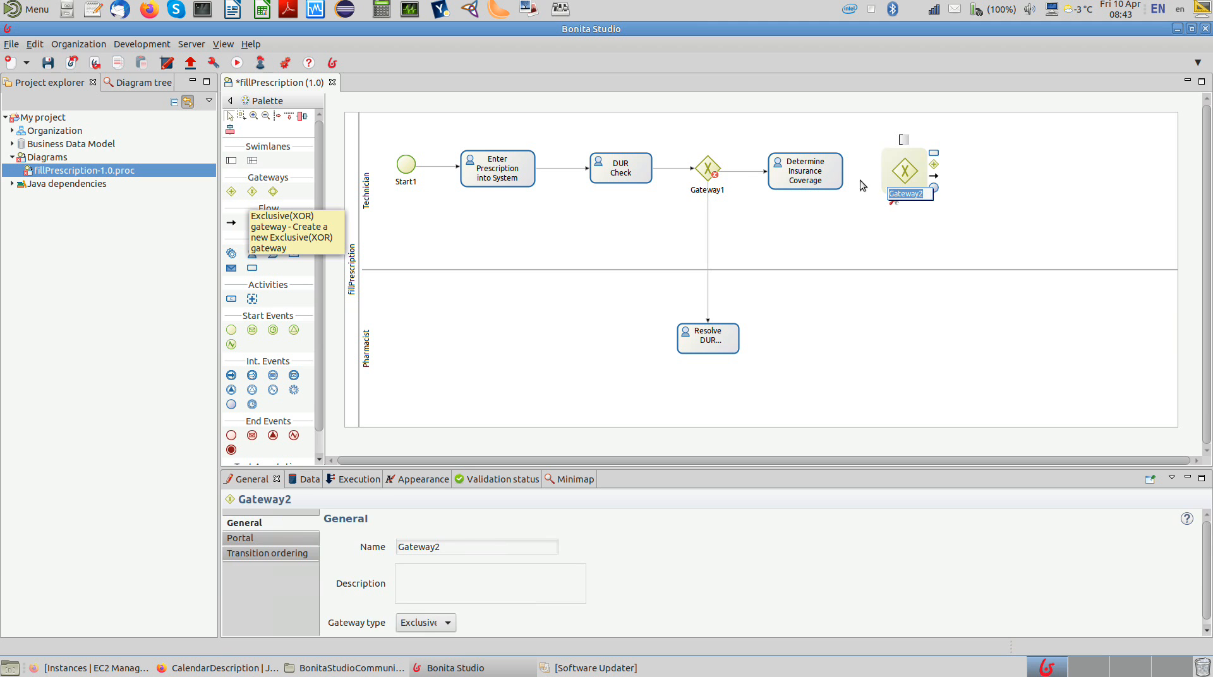
left_click(825, 172)
left_click_drag(858, 170, 910, 171)
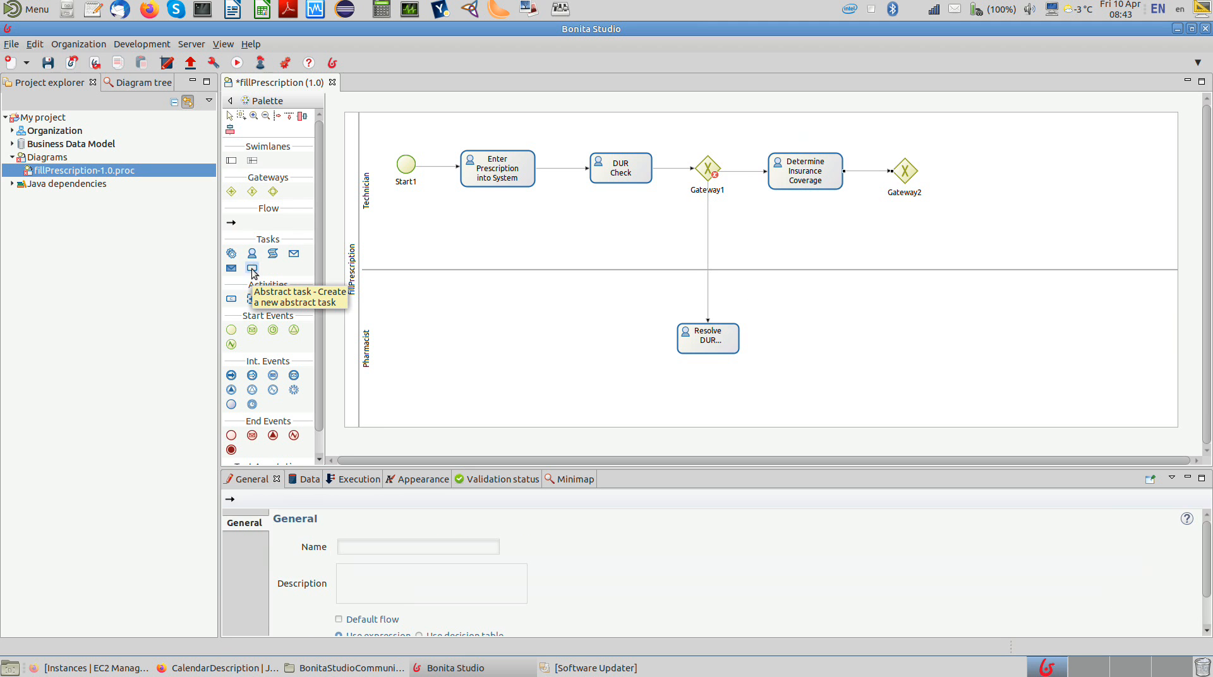
Step: Add an abstract task in the Pharmacist lane below Gateway2 and connect the gateway to it
left_click(252, 268)
left_click(878, 326)
left_click(902, 170)
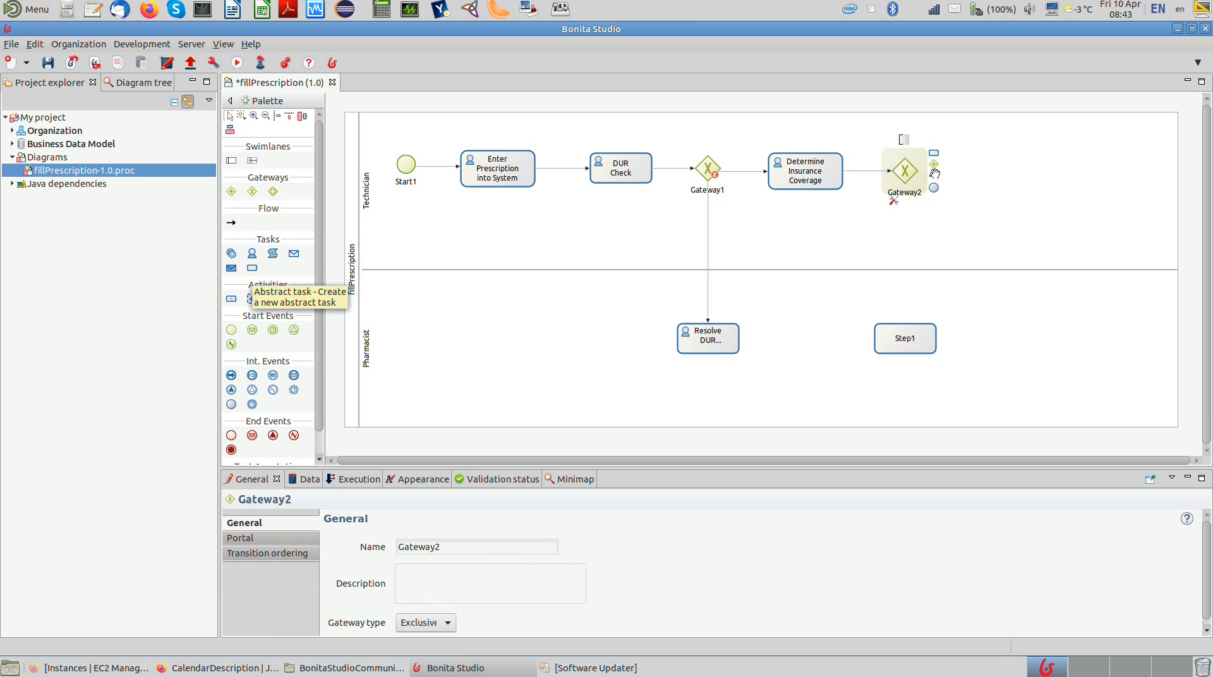
left_click_drag(934, 172, 905, 339)
Step: Rename the new task below Gateway2 to "Determine Substitute Drug"
left_click(905, 339)
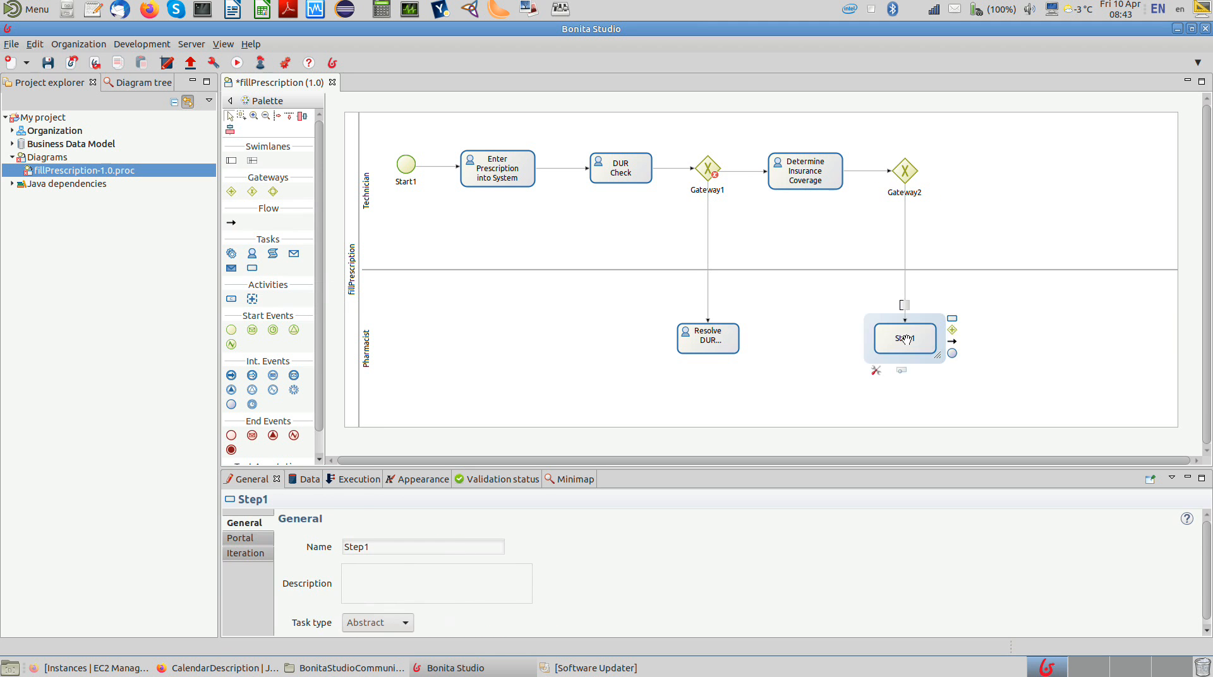
left_click(905, 339)
type("Det")
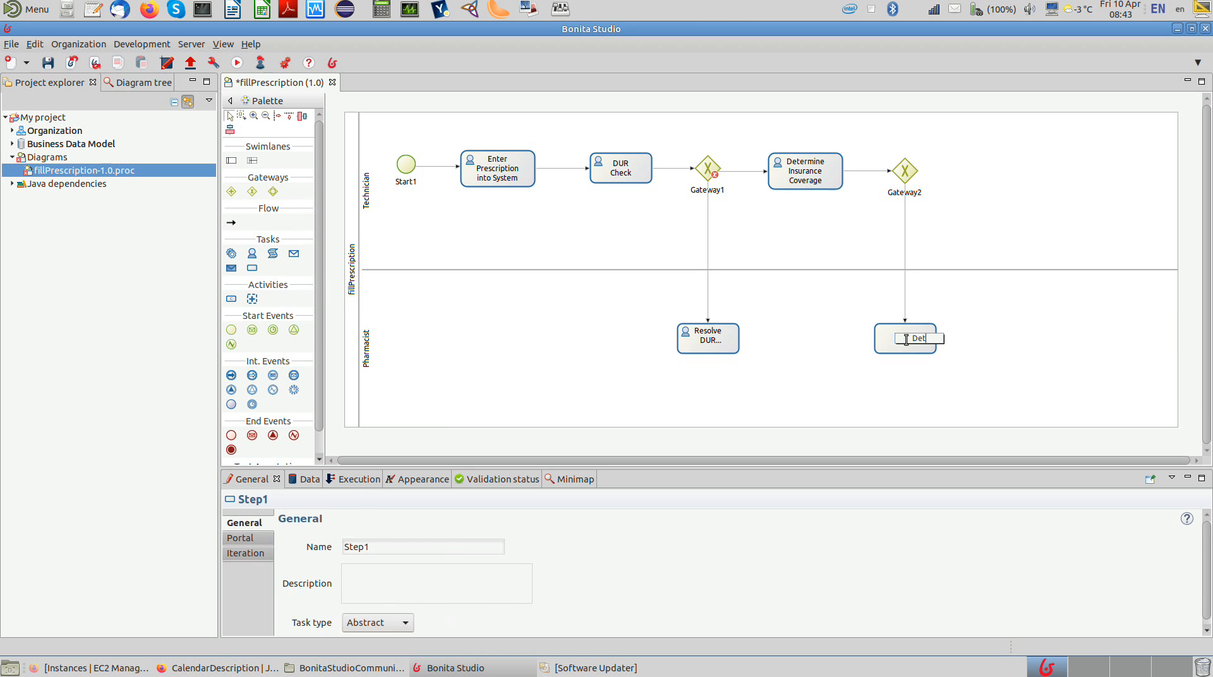
type("ermine Substitute Drug")
key("Return")
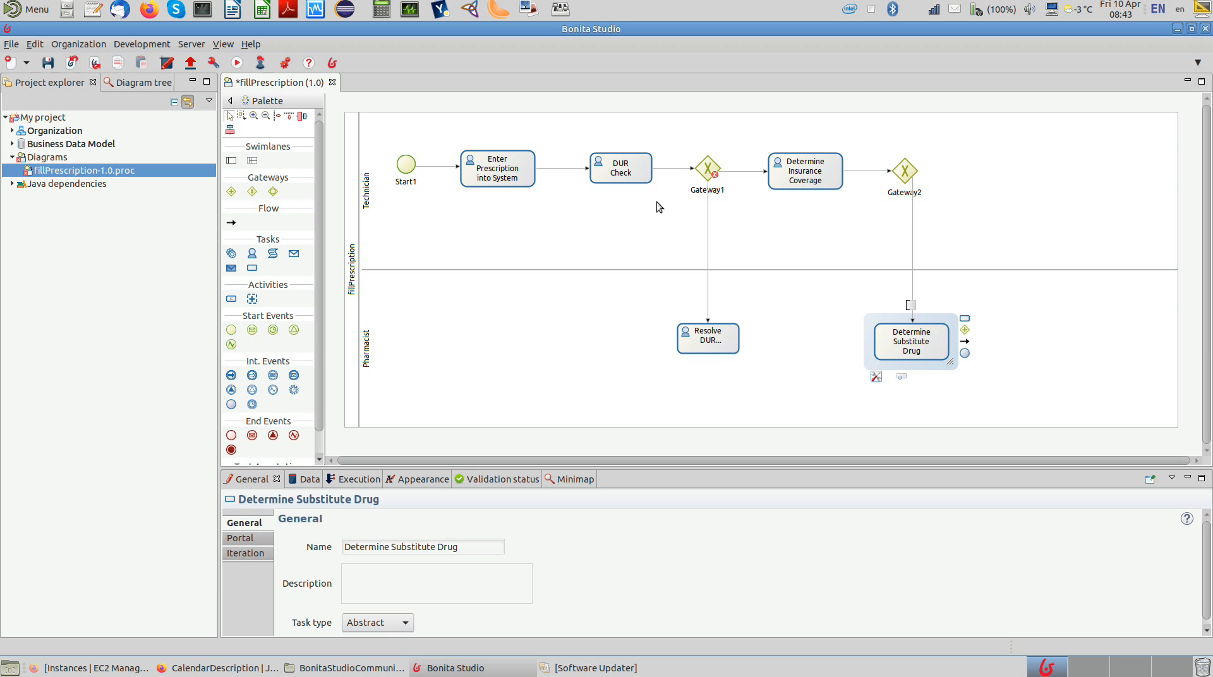
Step: Add an abstract task at the end of the Technician lane and an exclusive gateway between Gateway2 and that task
left_click(251, 269)
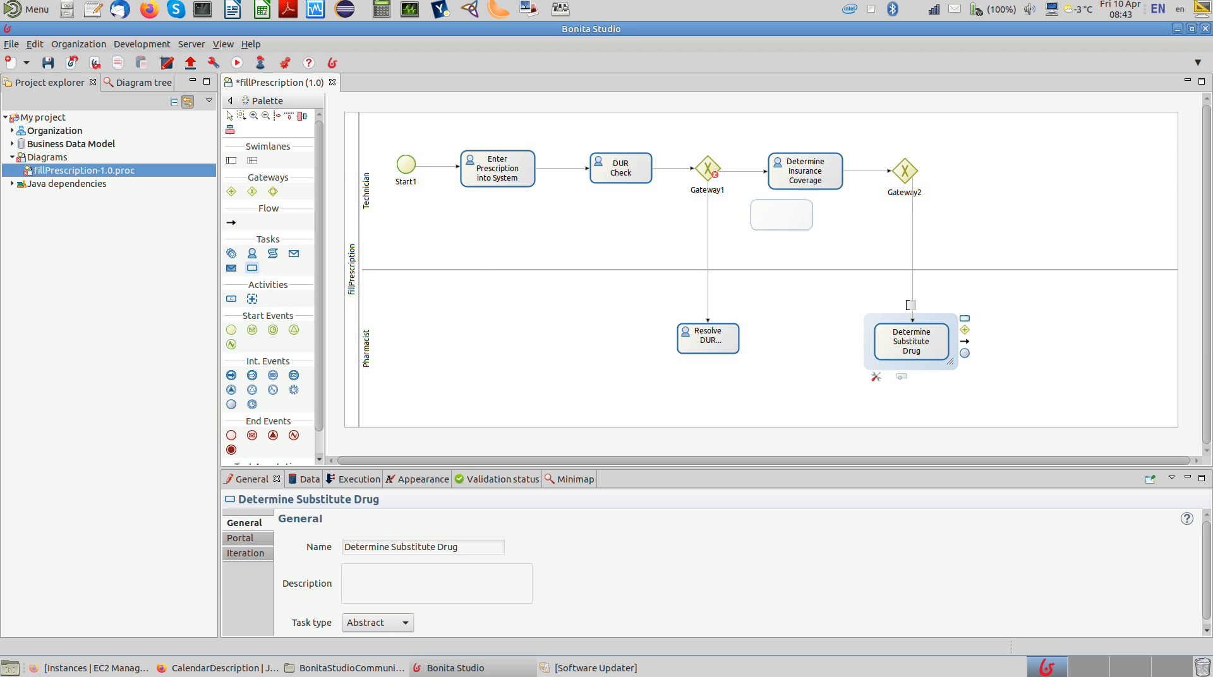
left_click(1017, 158)
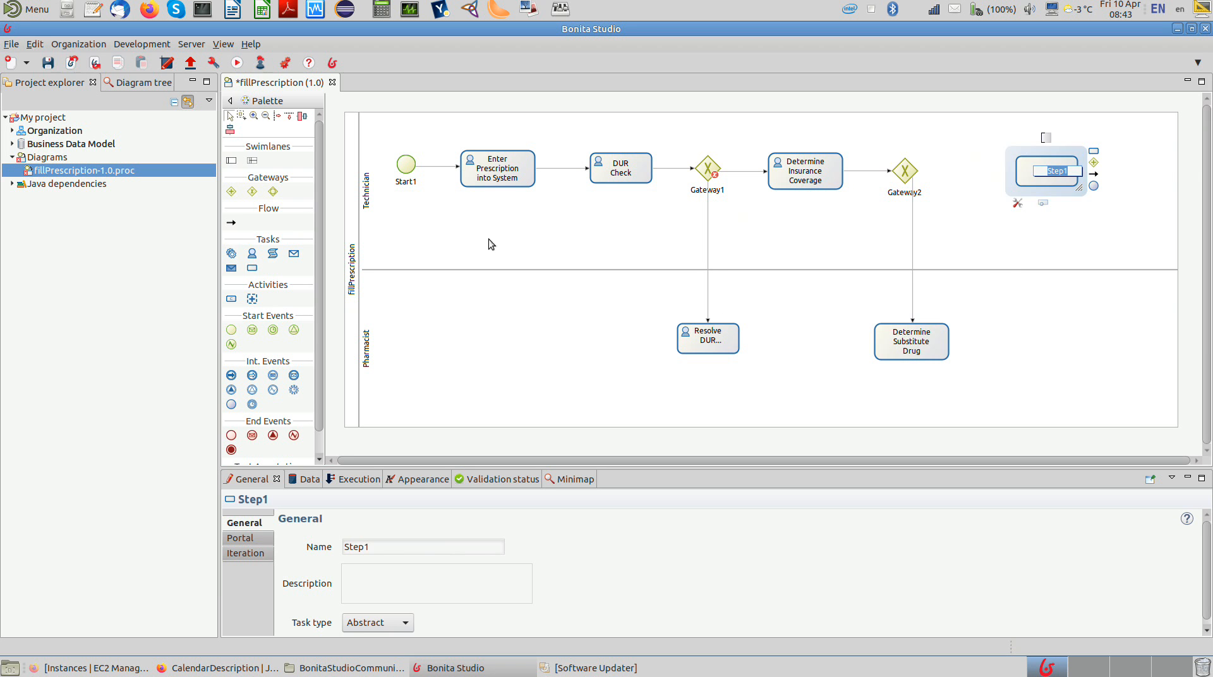
left_click(252, 191)
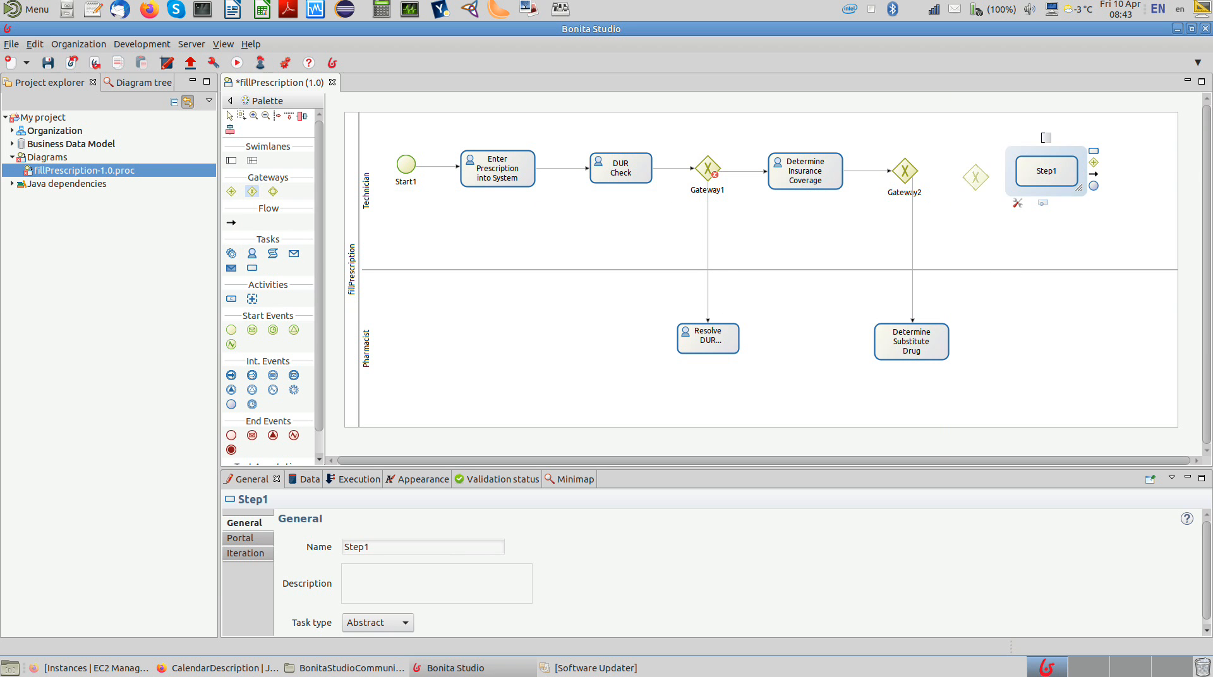
left_click(975, 174)
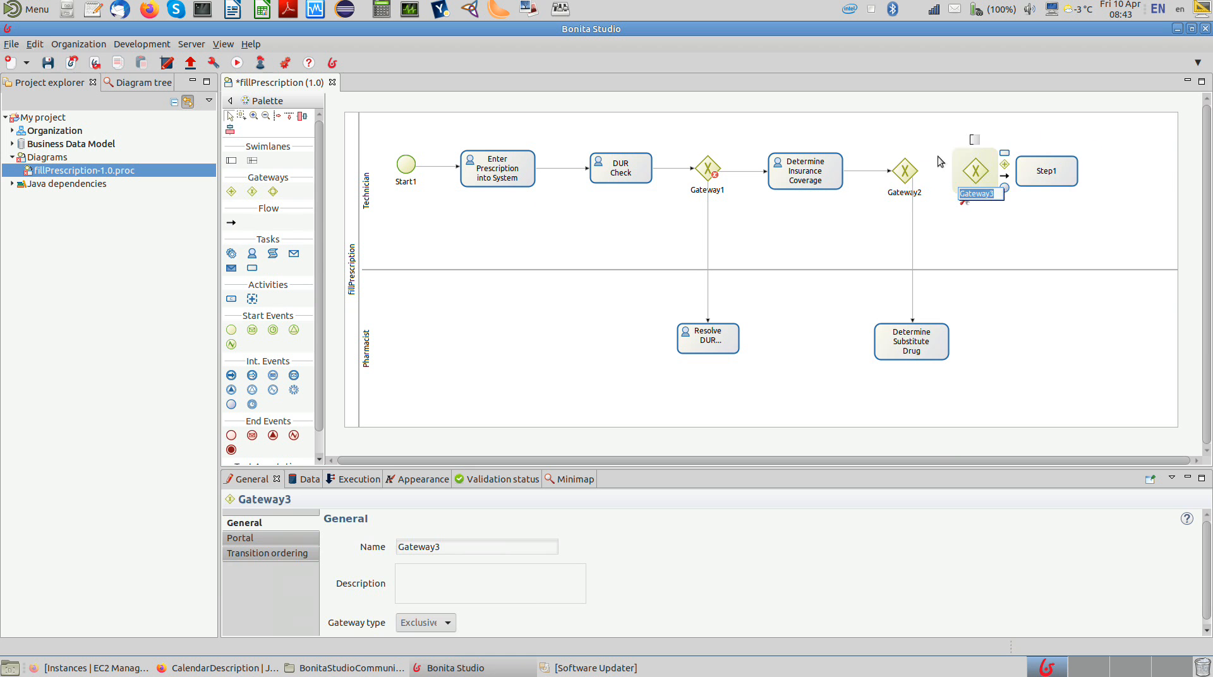
Step: Connect Gateway2 and Determine Substitute Drug to Gateway3, and Gateway3 to the last Technician task
left_click(906, 169)
left_click_drag(933, 176, 976, 170)
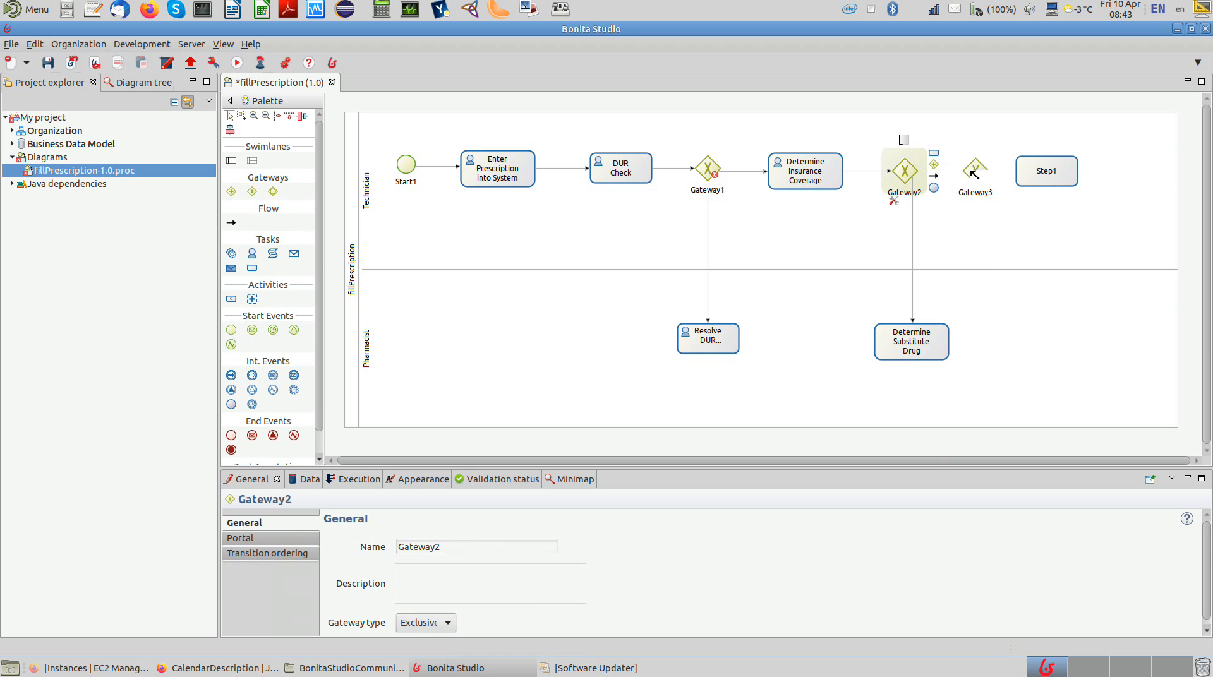
left_click(938, 346)
left_click_drag(968, 343, 1043, 172)
left_click(977, 174)
Step: Rename the task after Gateway3 to "Pick and Pack Prescription"
double_click(1043, 172)
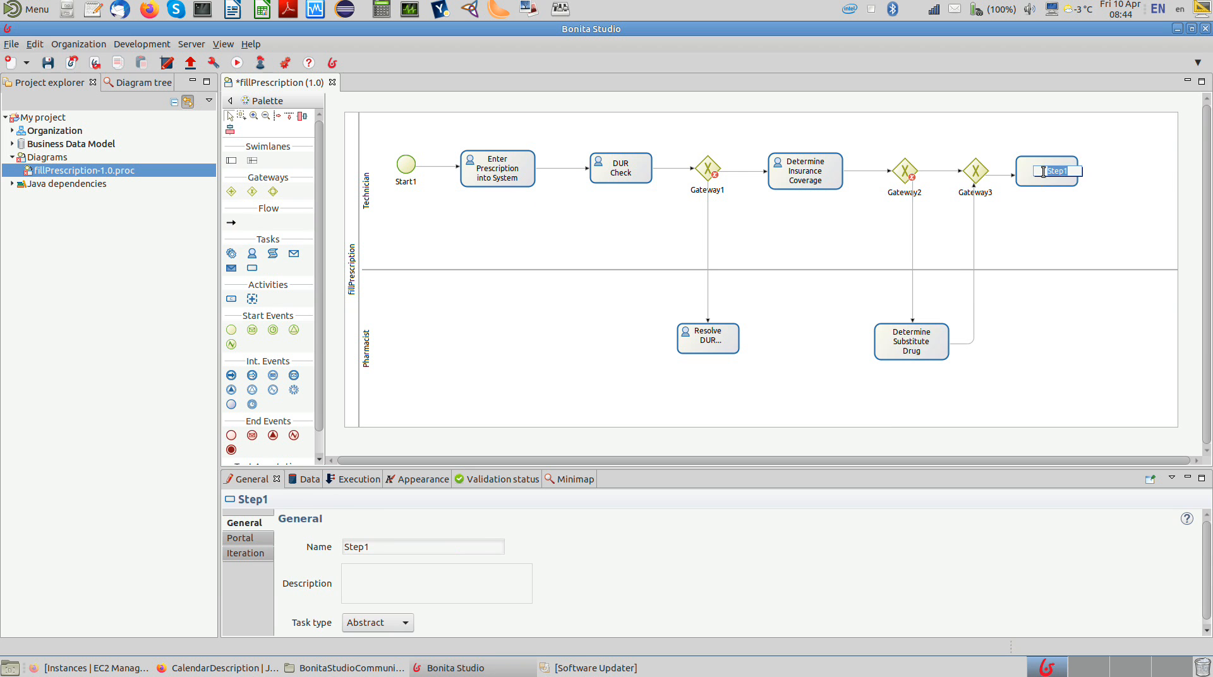
type("Pick and Pack Prescripti")
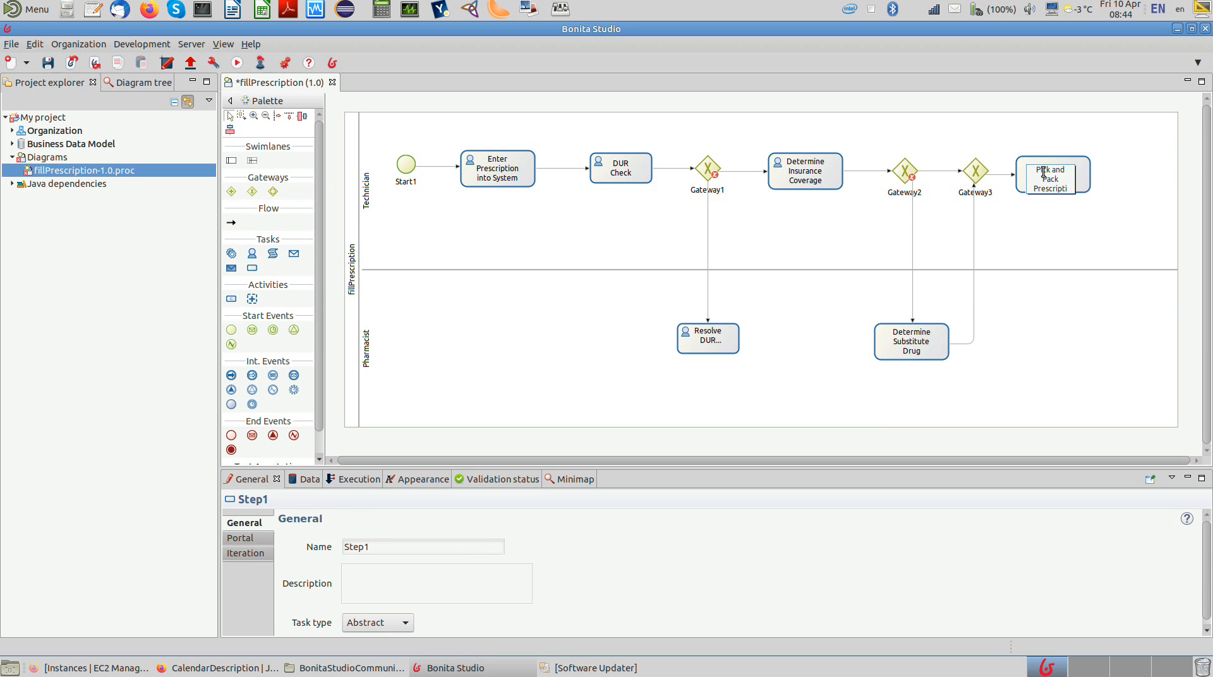
type("o")
type("n")
key("Return")
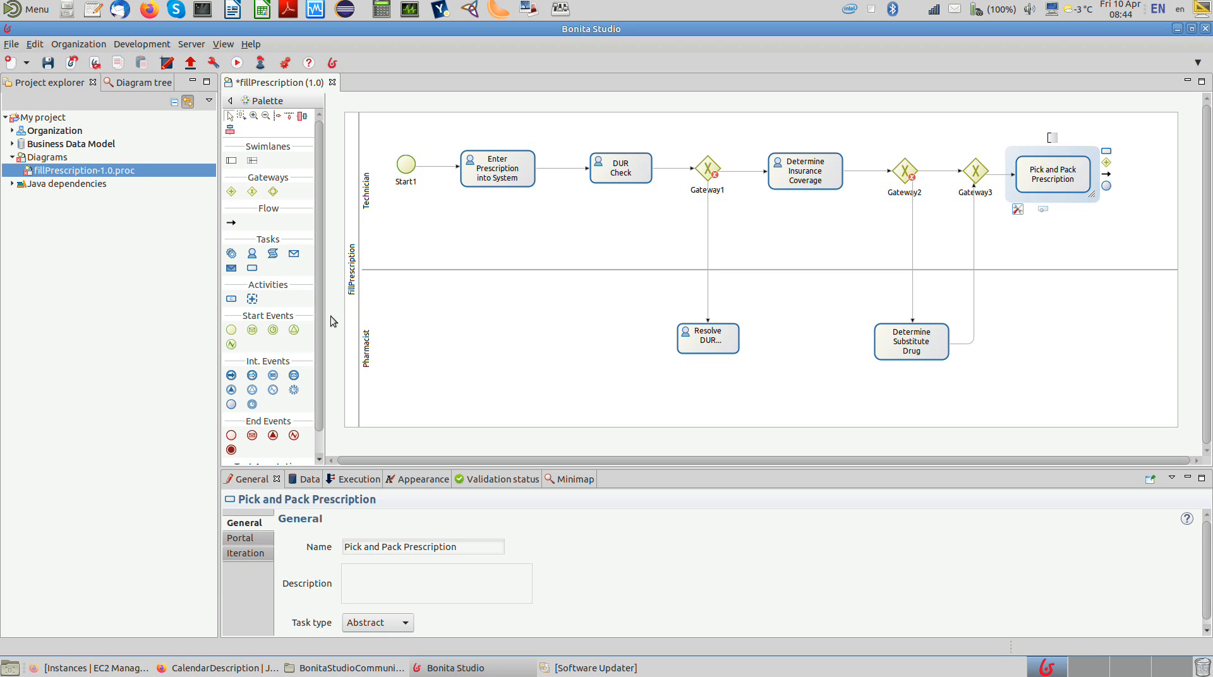
Step: Lengthen the fillPrescription pool to make room beyond the Pick and Pack Prescription task
left_click(363, 317)
left_click(1191, 264)
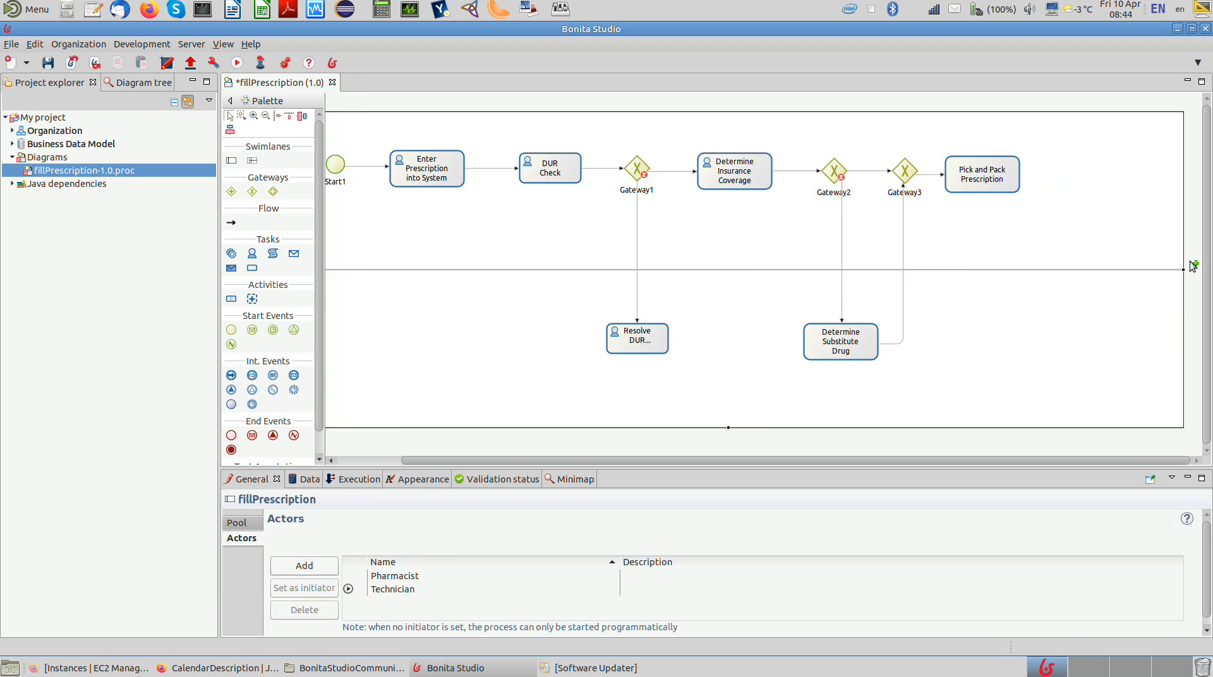
left_click(1192, 264)
left_click(1195, 264)
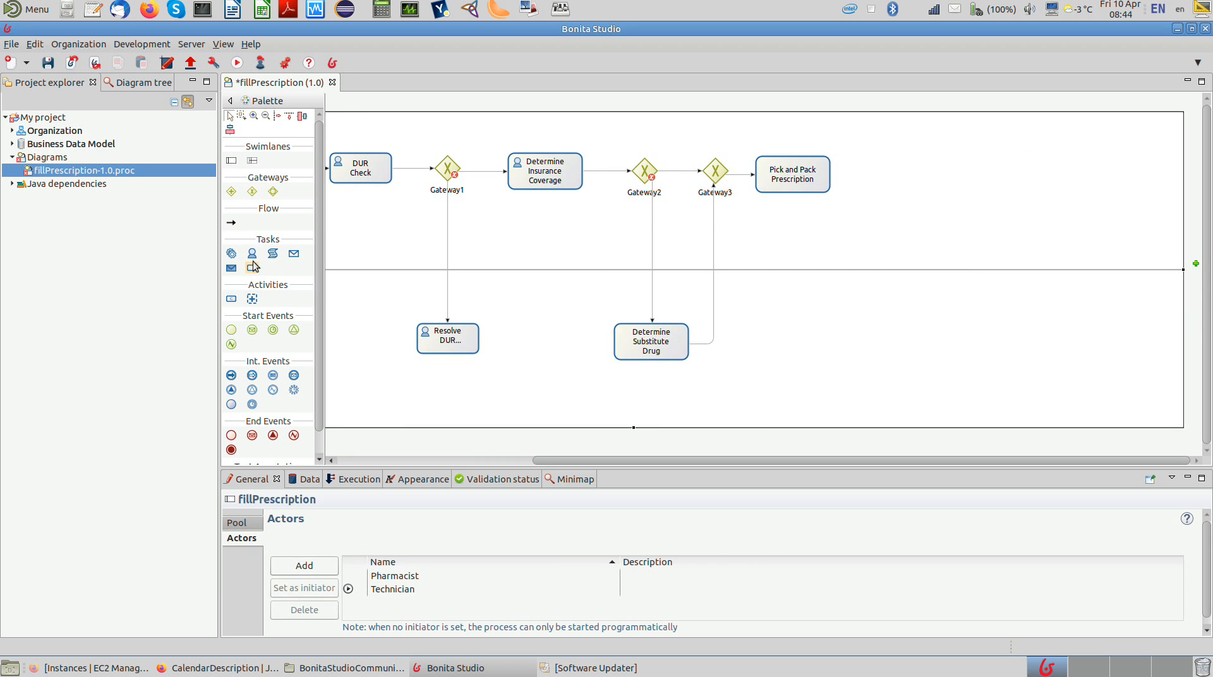
Step: Add a human task named "Doubleckeck Prescription" in the Pharmacist lane below Pick and Pack Prescription
left_click(252, 254)
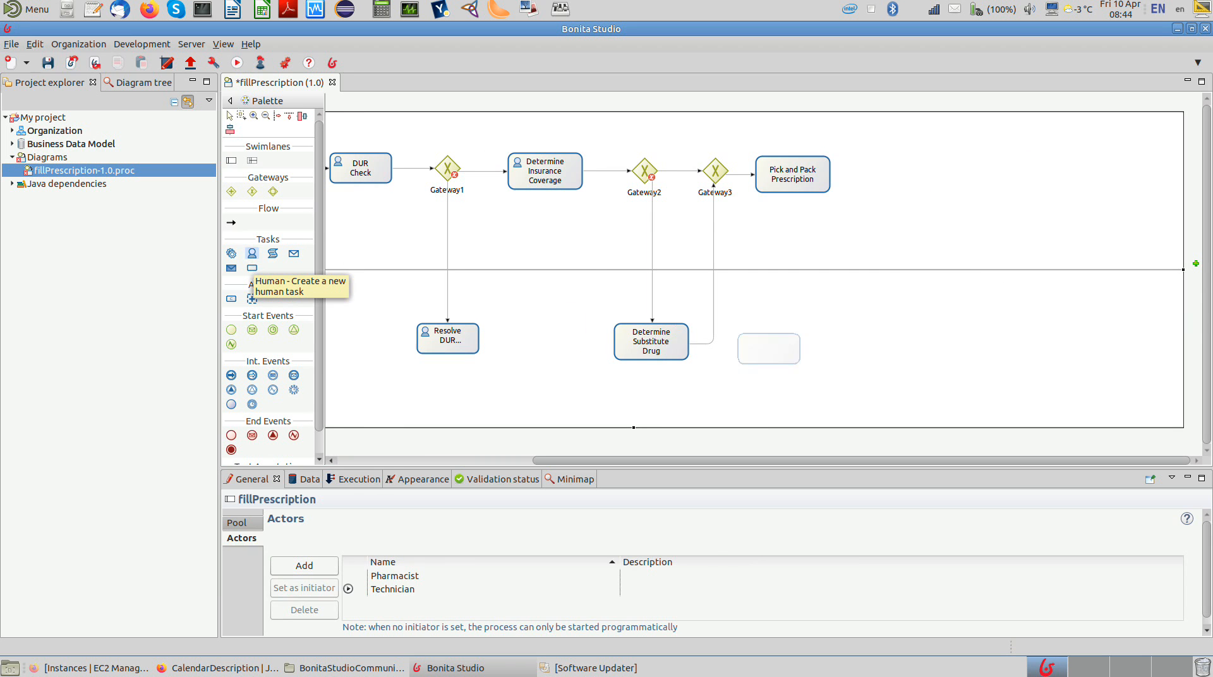
left_click(761, 328)
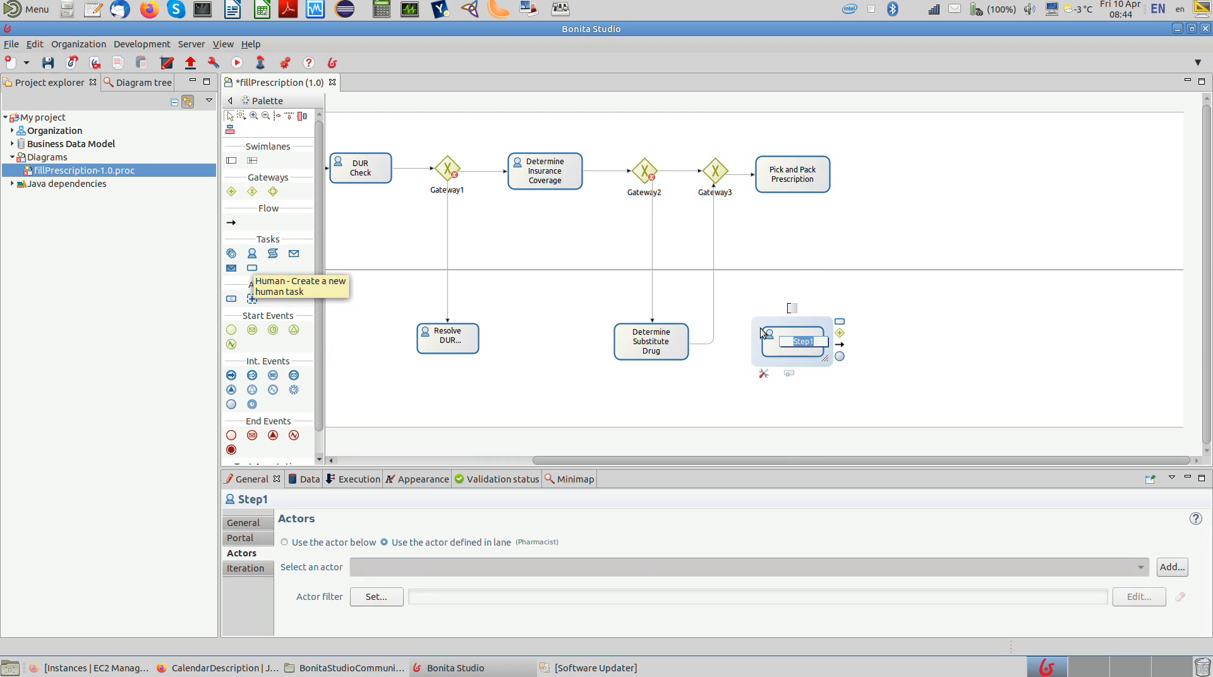
type("Doubleckec")
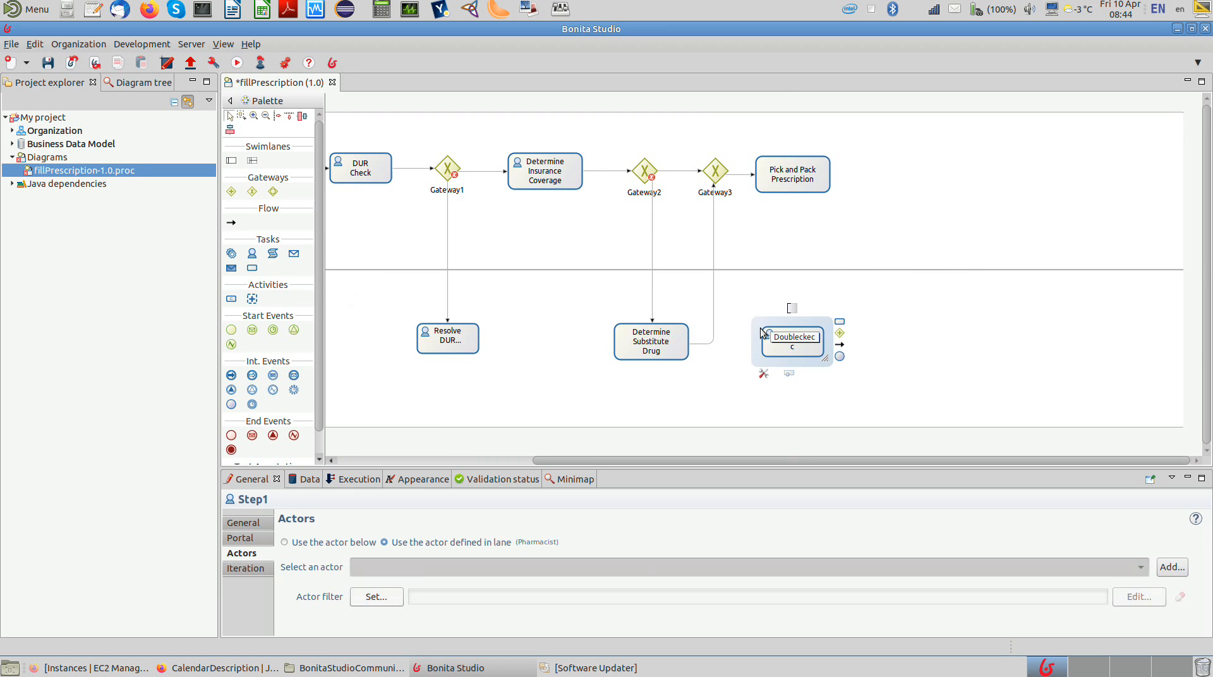
type("k Pr")
type("escirp")
type("ption")
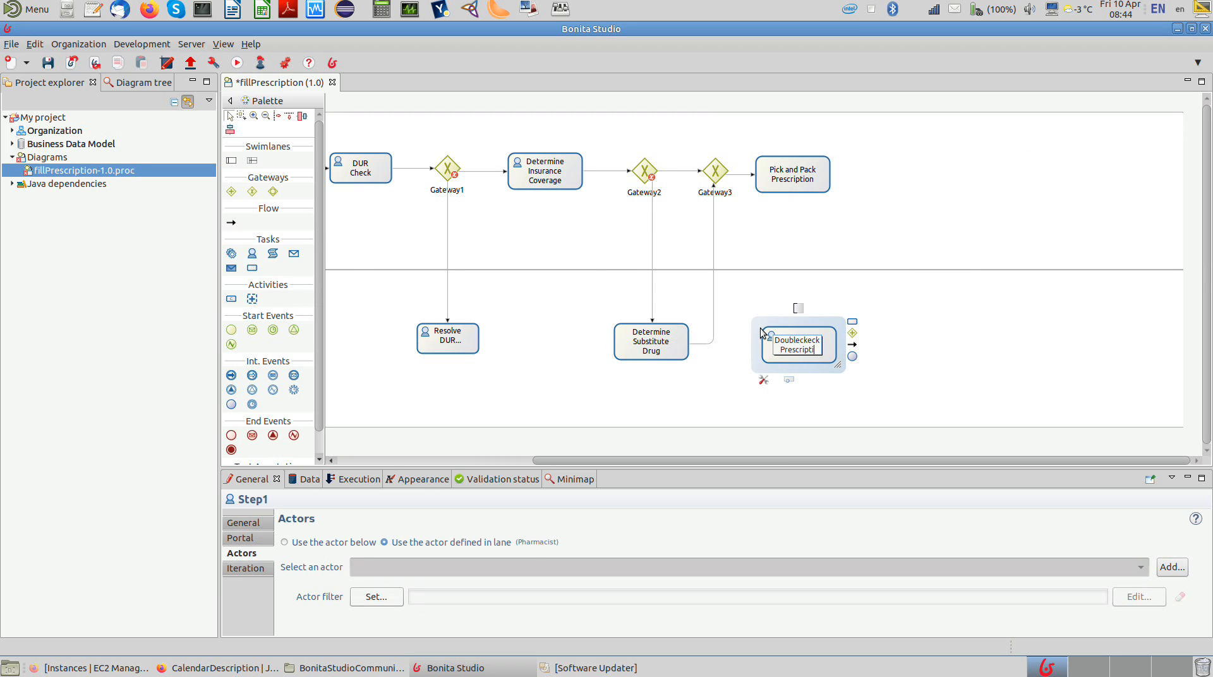
key("Return")
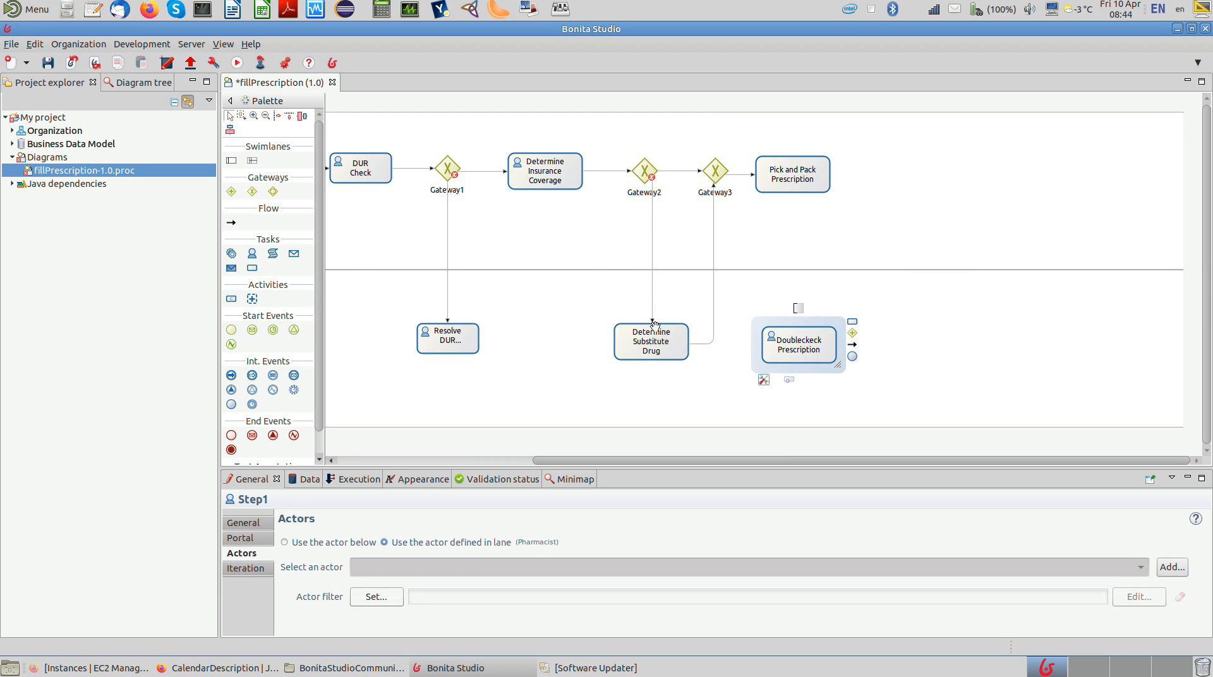
Step: Connect Pick and Pack Prescription to Doubleckeck Prescription, and change Pick and Pack Prescription and Determine Substitute Drug to human tasks
left_click(778, 183)
left_click_drag(844, 180, 802, 341)
left_click(780, 182)
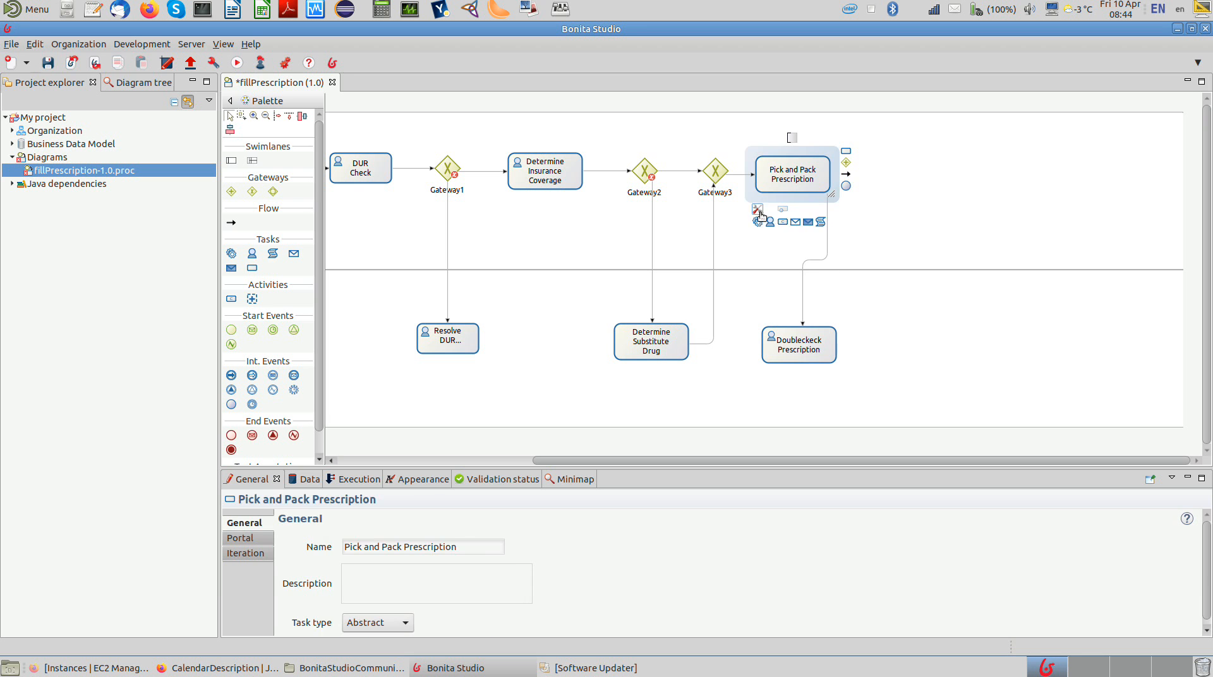
left_click(667, 340)
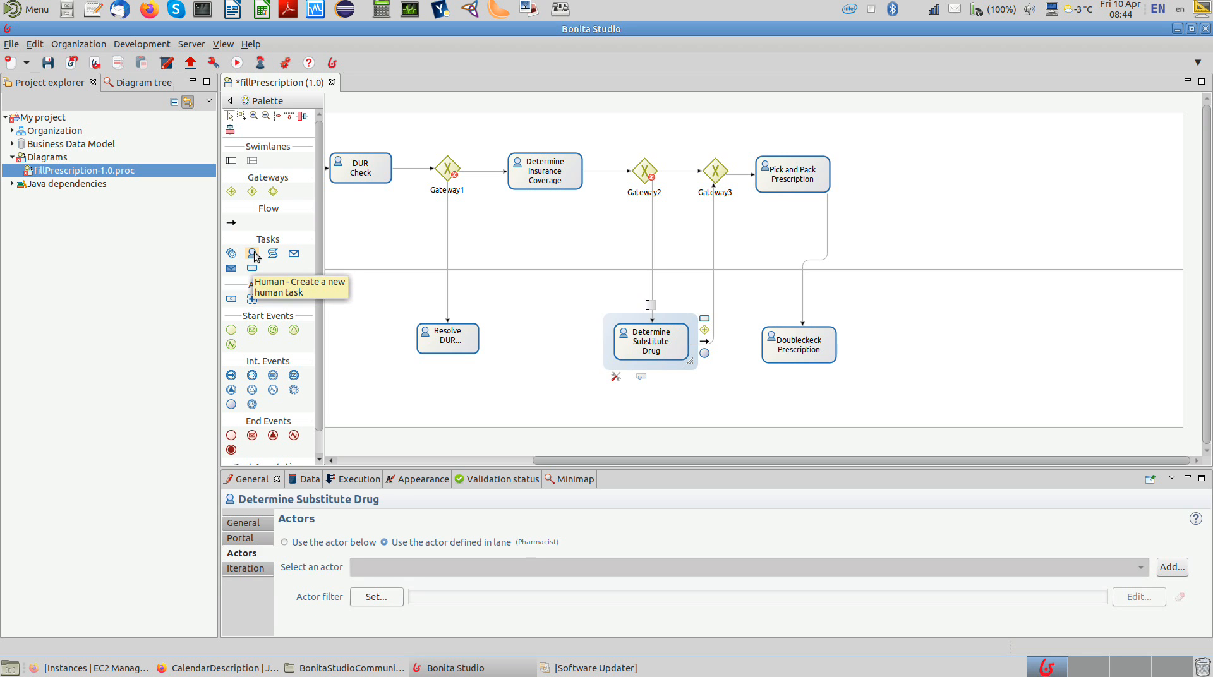
Step: Add a human task named "Handle Pickup and Payment" in the Technician lane after Pick and Pack Prescription
left_click_drag(255, 263, 922, 165)
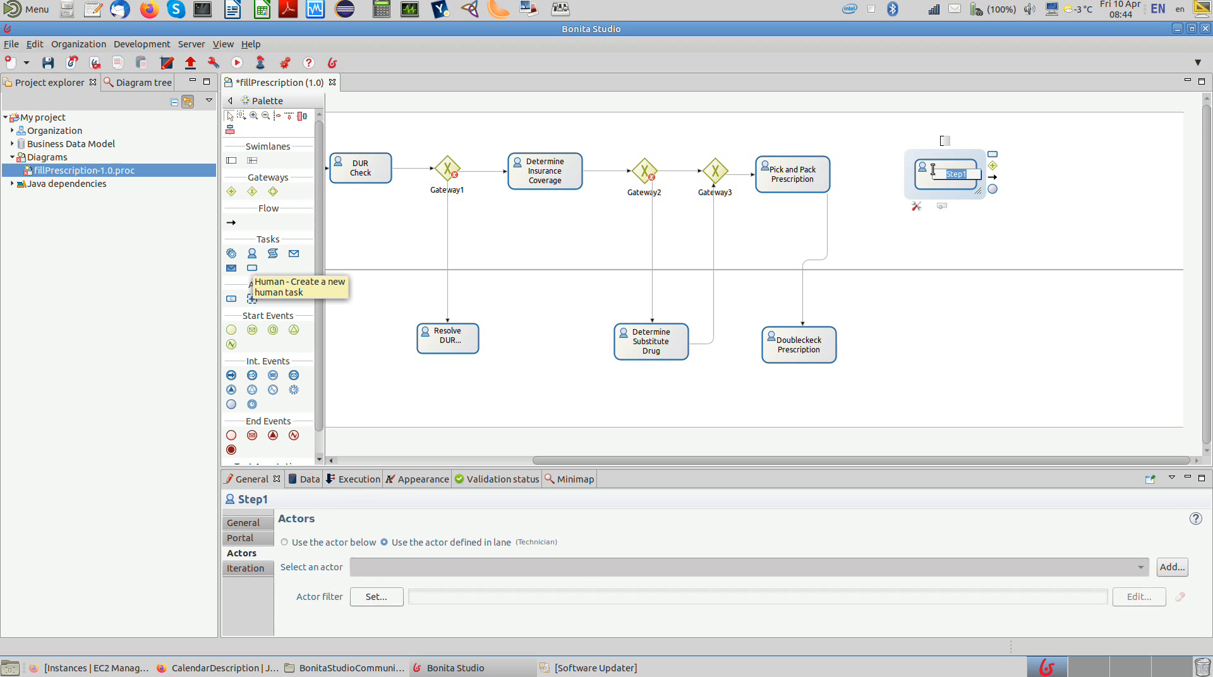
type("Handle Picku")
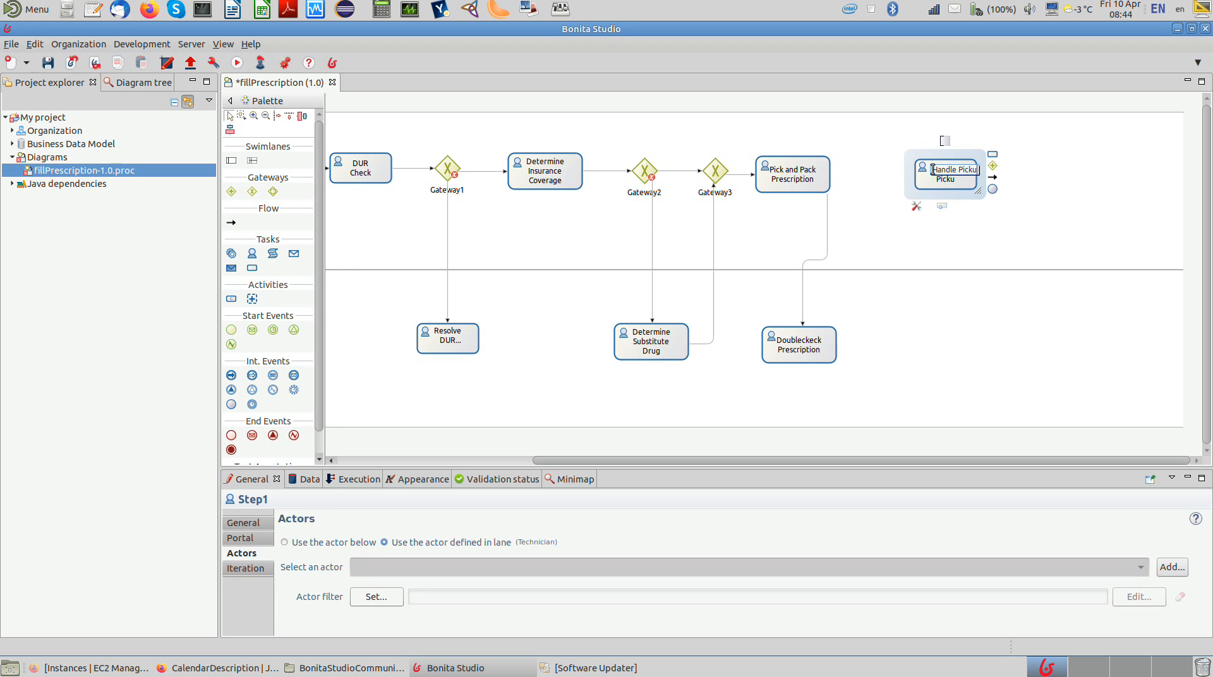
type("p and Paym")
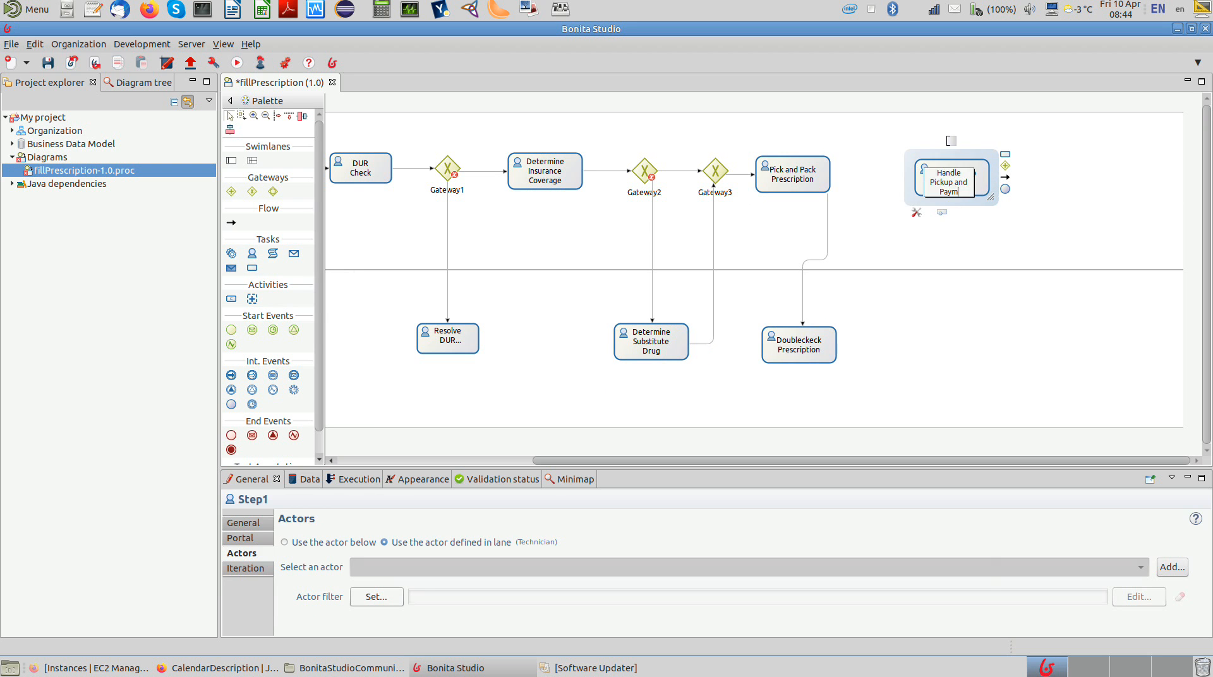
type("ent")
key("Return")
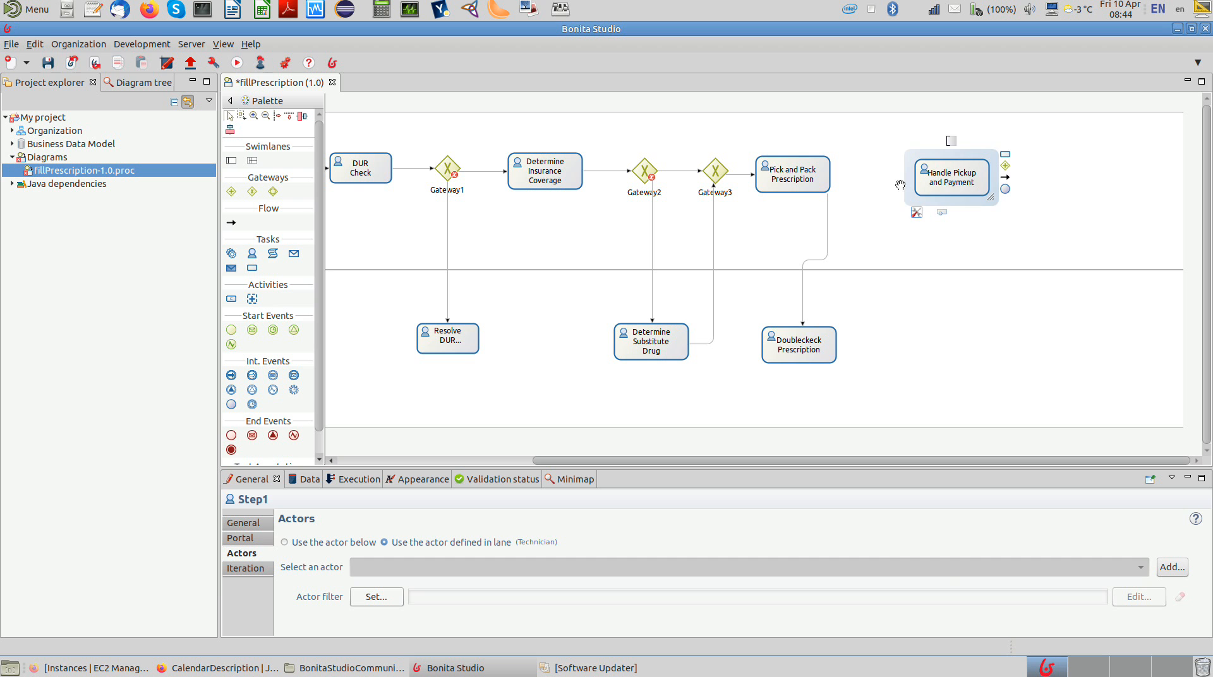
Step: Connect Doubleckeck Prescription to Handle Pickup and Payment and add a connected end event after Handle Pickup and Payment
left_click(804, 352)
left_click_drag(854, 342, 1046, 177)
left_click(952, 182)
left_click(1080, 199)
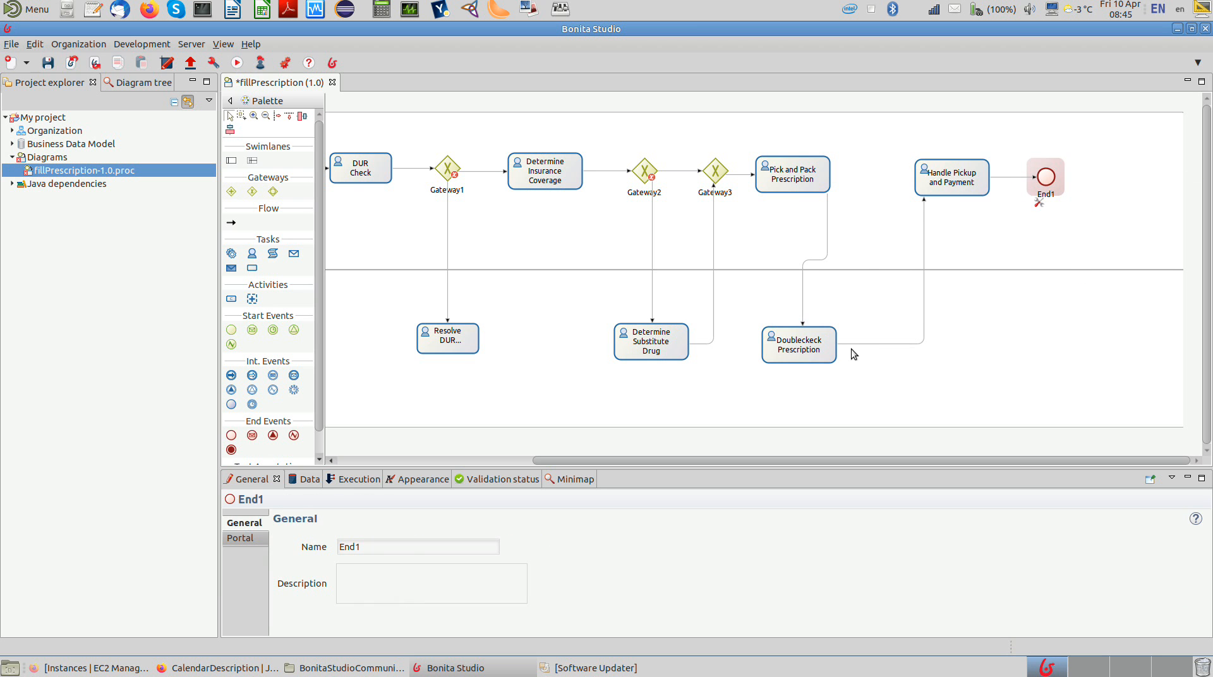
Step: Move the Determine Insurance Coverage task farther from Gateway1 to widen the gap between them
left_click_drag(605, 460, 449, 454)
left_click_drag(749, 180, 783, 181)
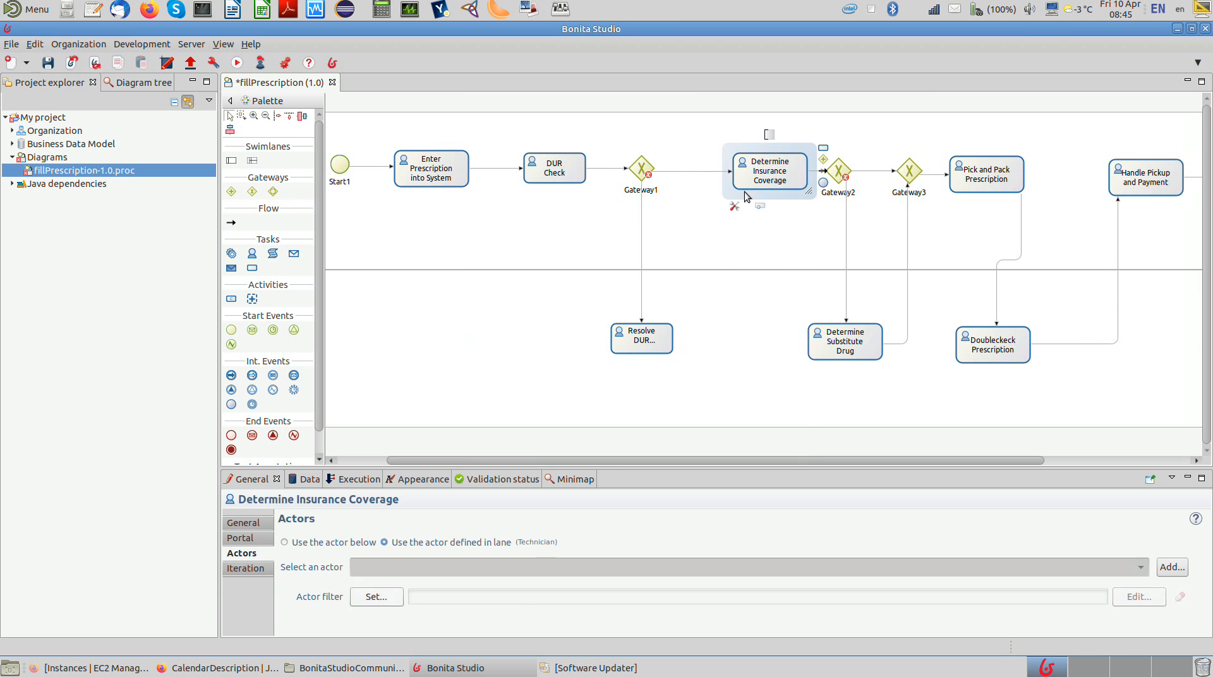
Step: Replace the direct flow from Gateway1 to Determine Insurance Coverage with an exclusive gateway placed between them
left_click(692, 177)
key("Delete")
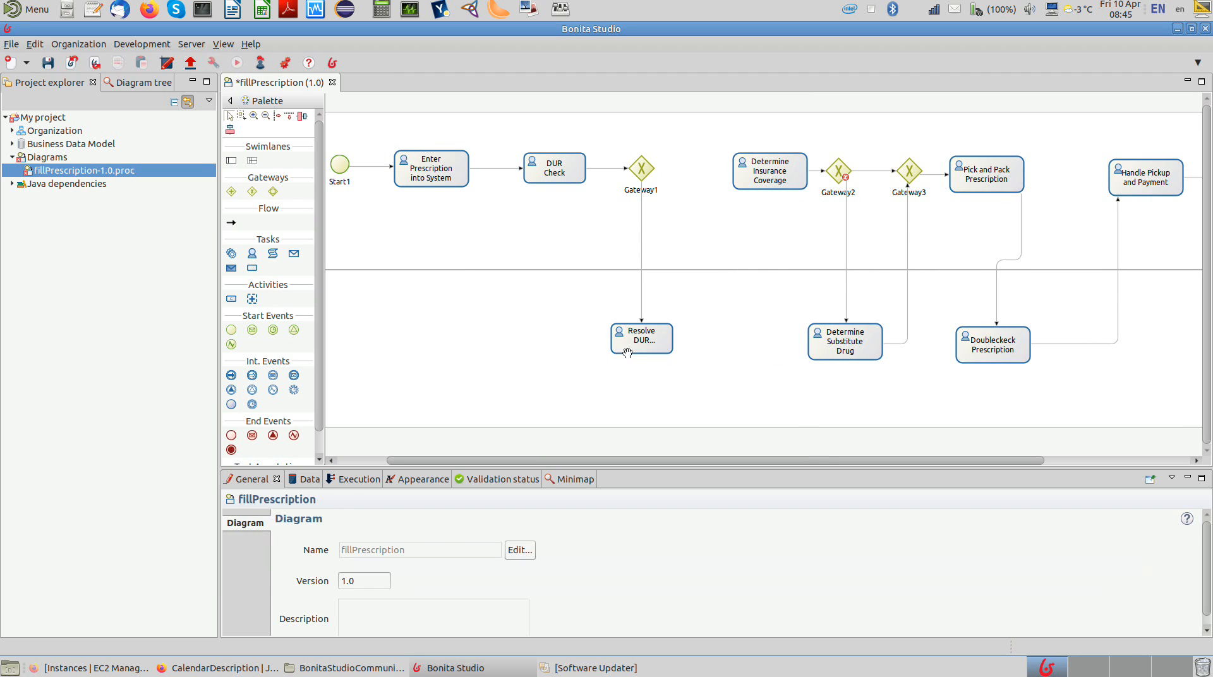
left_click(252, 192)
left_click(684, 158)
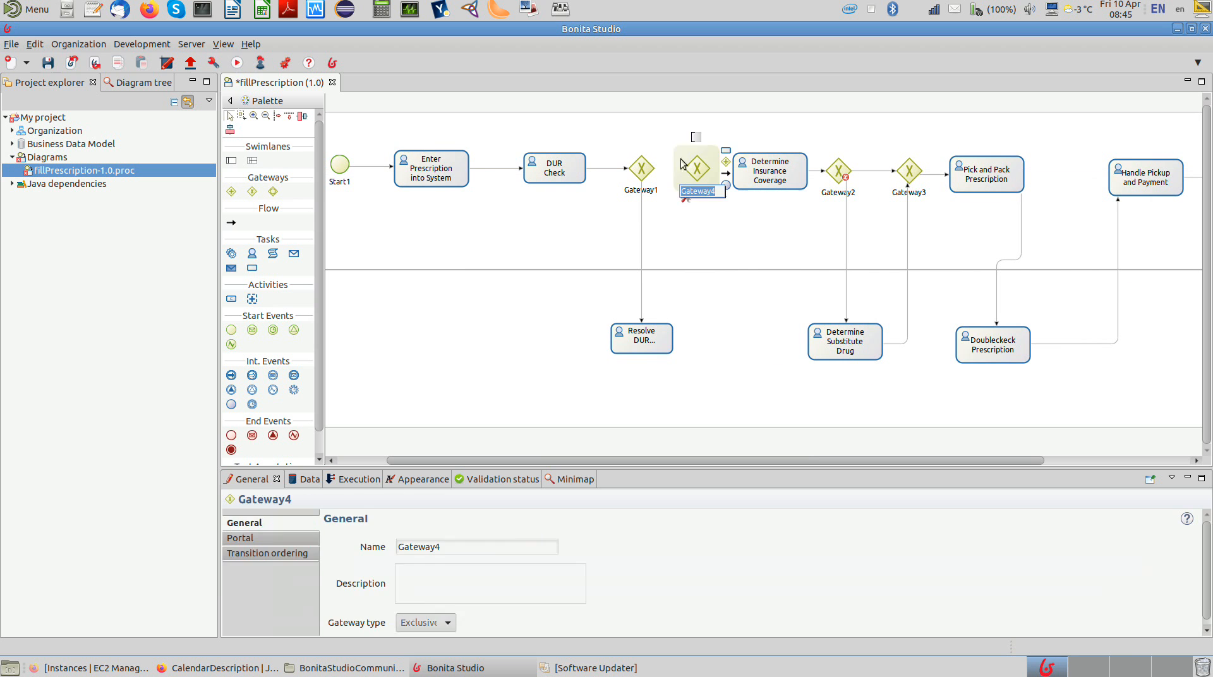
Step: Connect Resolve DUR and Gateway1 to the new exclusive gateway, and connect that gateway to Determine Insurance Coverage
left_click(656, 326)
left_click_drag(688, 341, 698, 174)
left_click(697, 169)
left_click(643, 169)
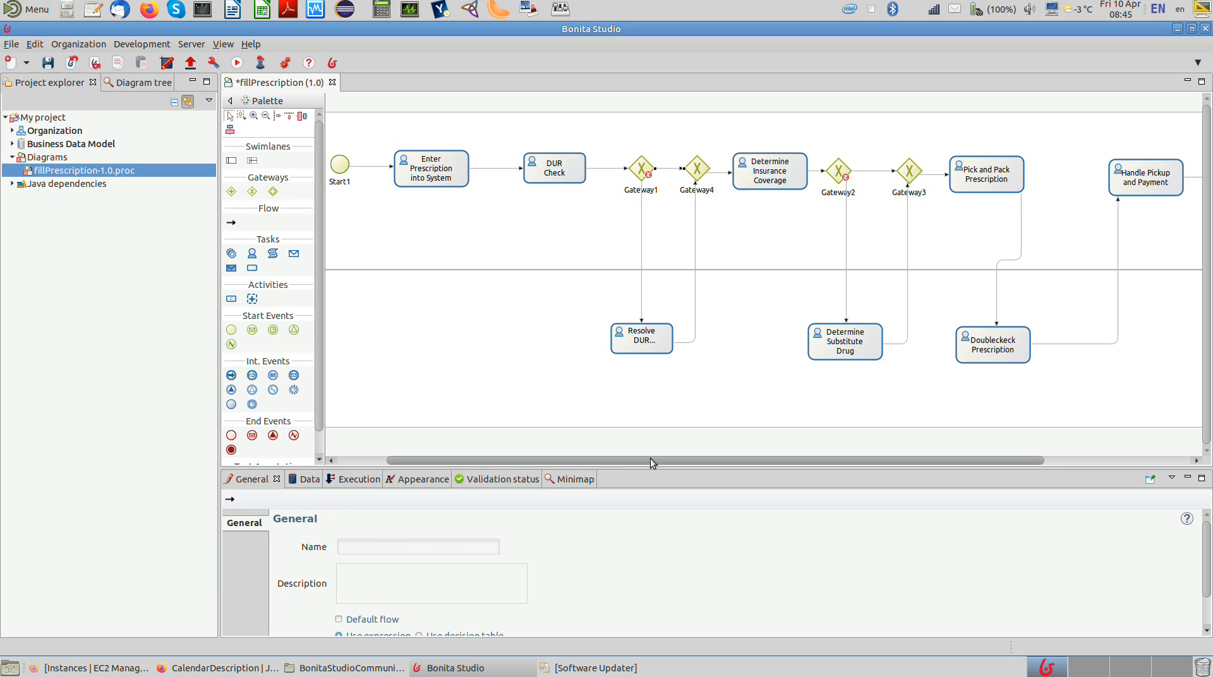
Step: Make the Gateway1-to-Gateway4 and Gateway2-to-Gateway3 transitions default flows, and save the diagram
left_click_drag(650, 457, 748, 470)
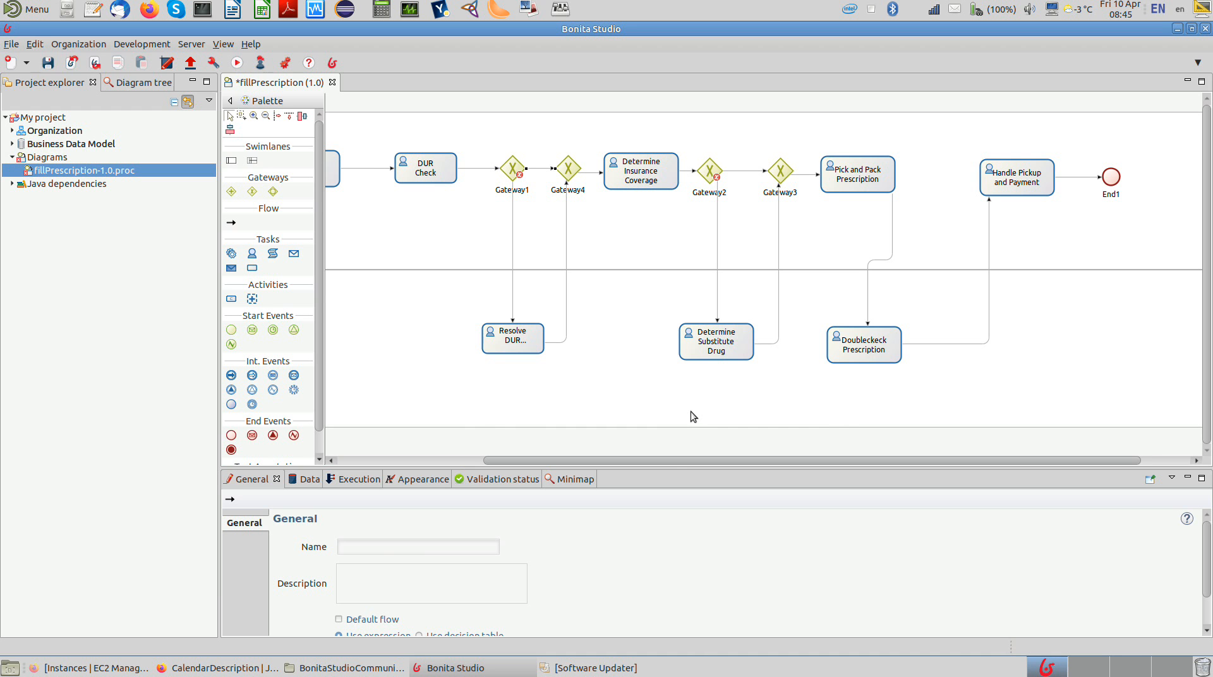
left_click_drag(672, 457, 539, 464)
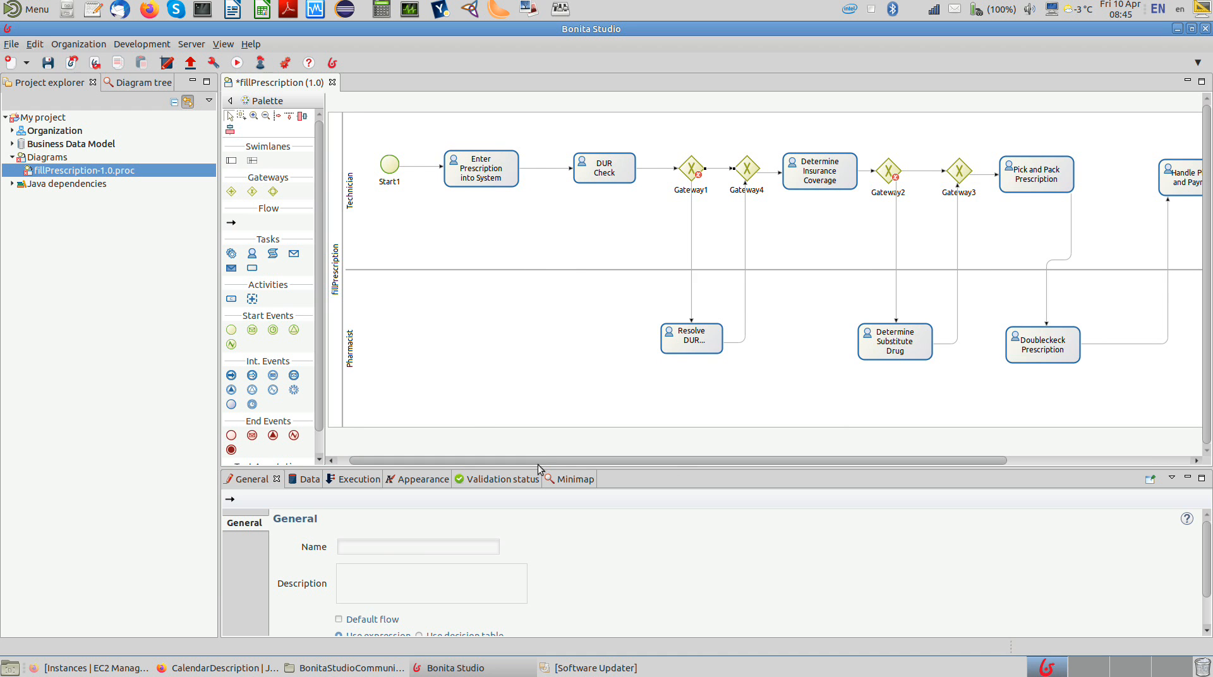
left_click_drag(539, 469, 498, 463)
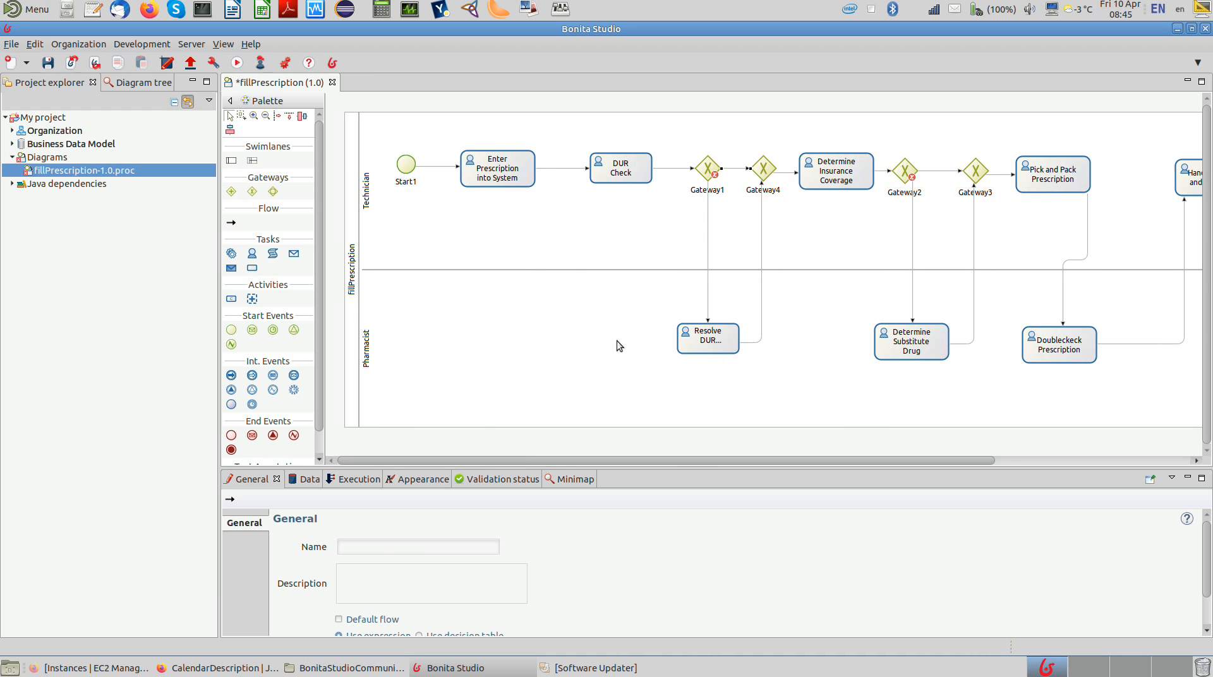
left_click_drag(748, 169, 728, 176)
scroll(1207, 555, "down", 3)
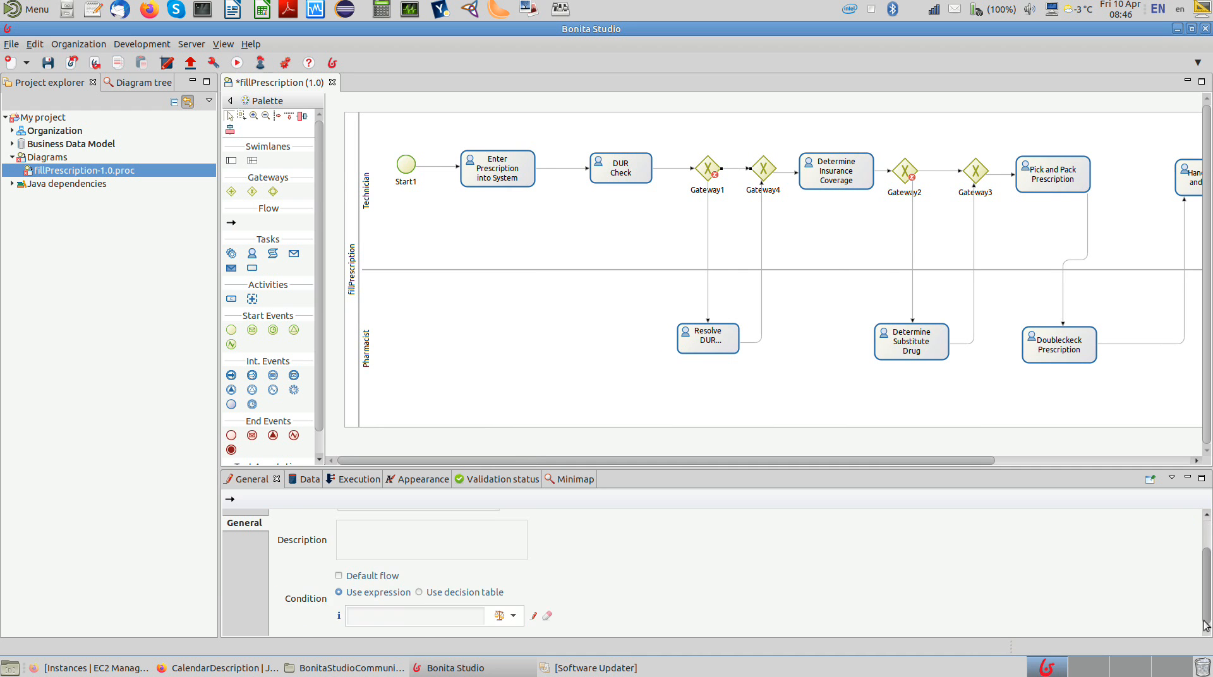
left_click(392, 577)
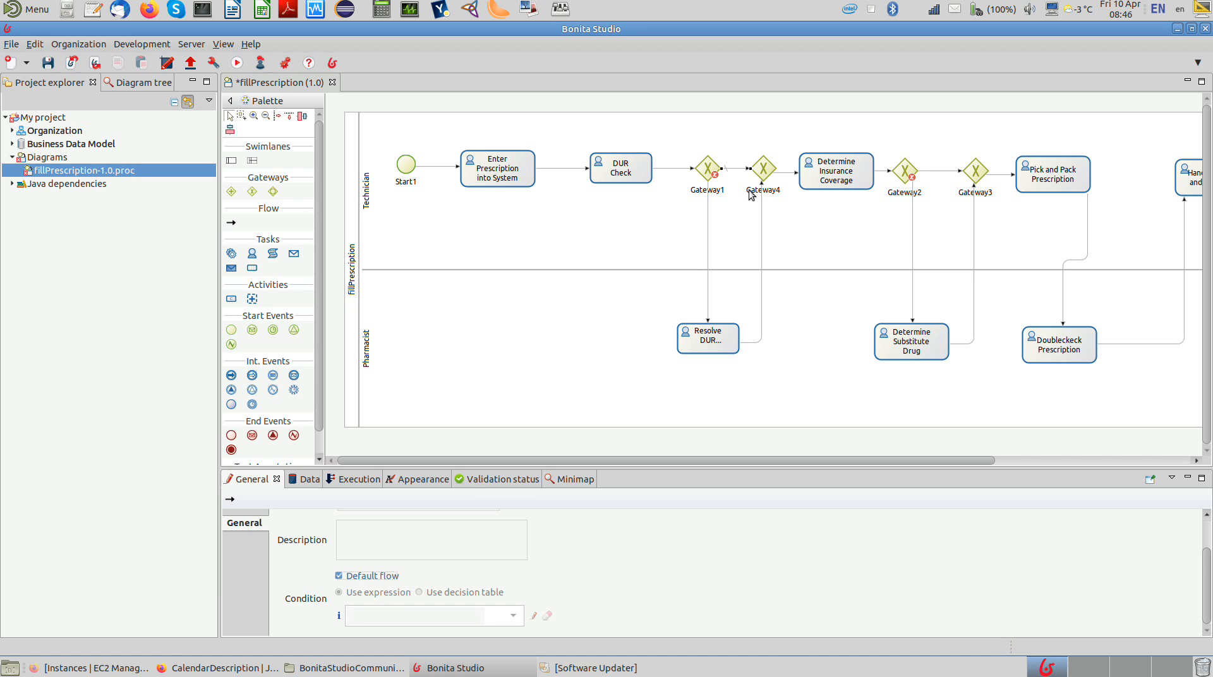
left_click(926, 171)
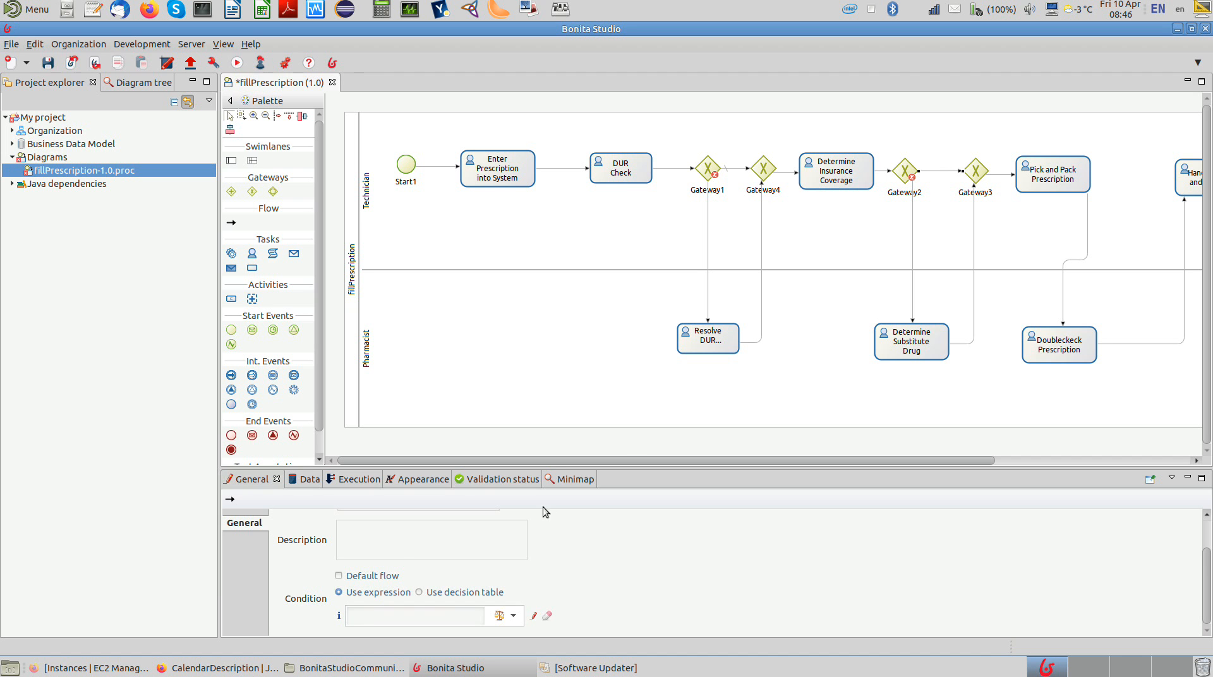
left_click(381, 571)
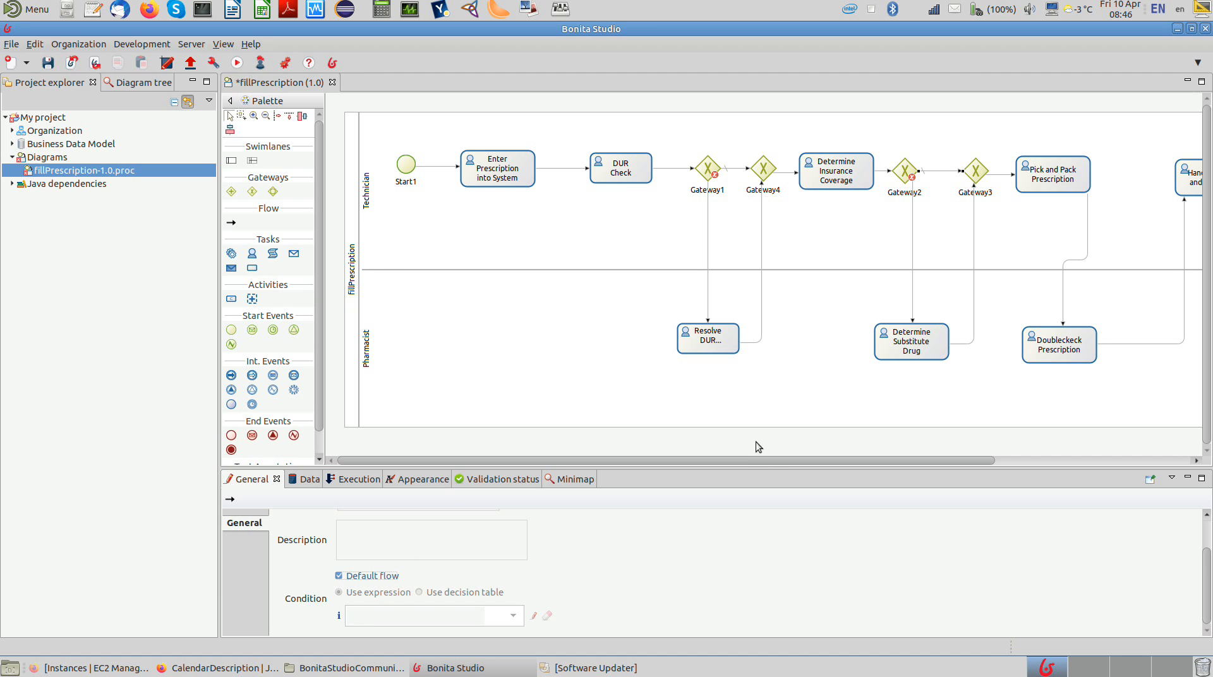
left_click_drag(783, 460, 850, 459)
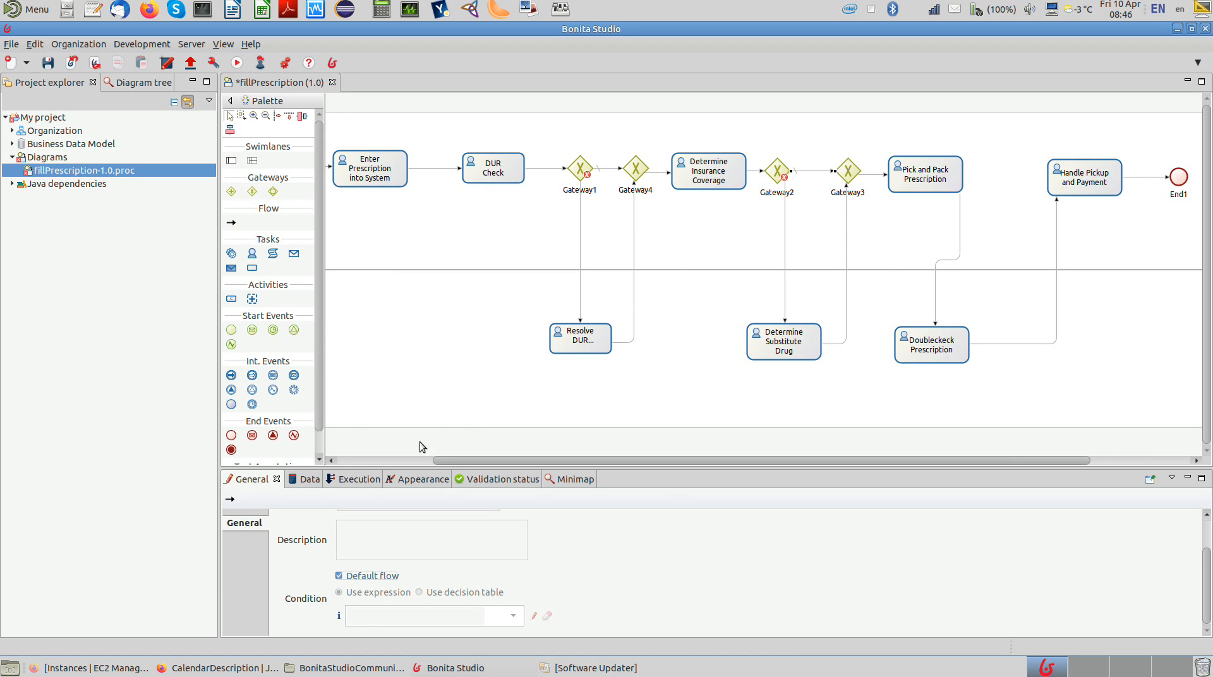
key("ctrl+s")
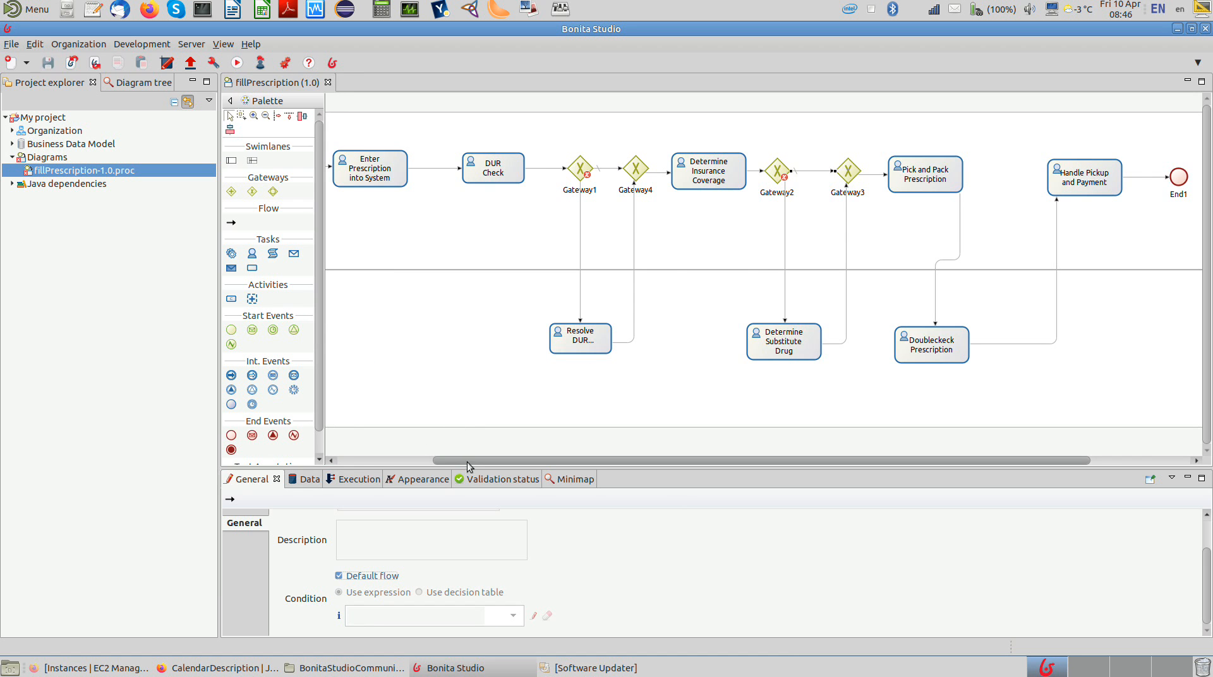
Step: Add a business variable named "prescription" to the fillPrescription pool, using the com.company.model.prescription business object
left_click_drag(445, 461, 343, 461)
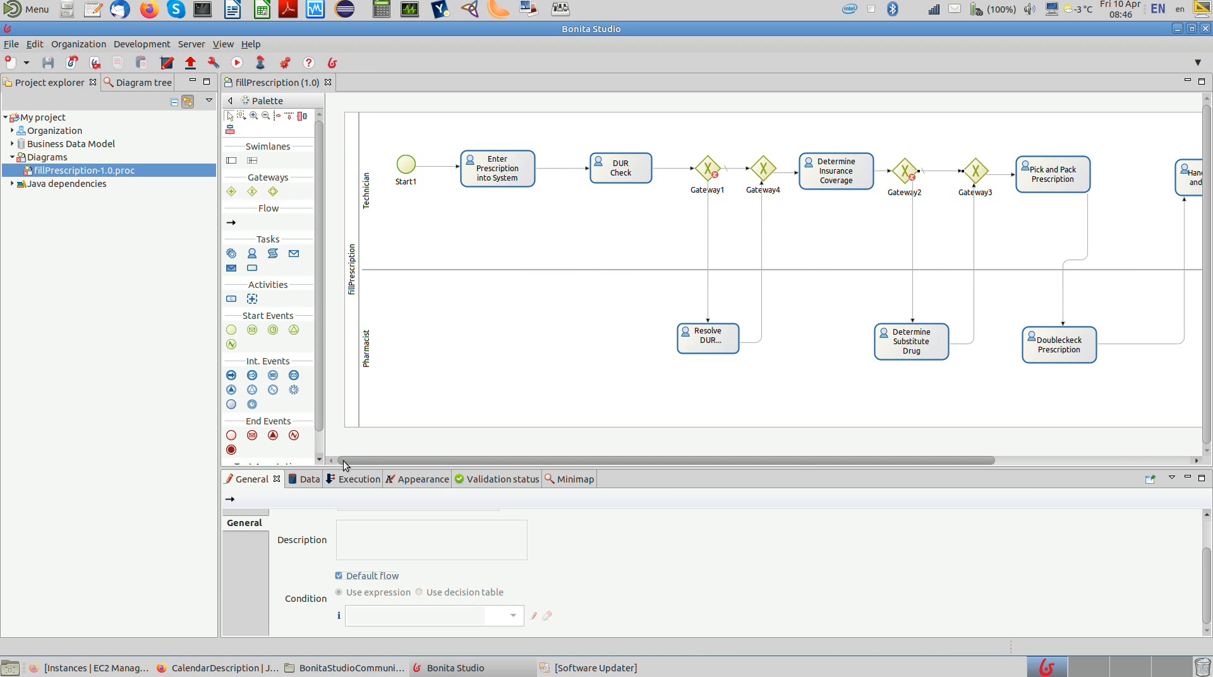
left_click(354, 362)
left_click(354, 365)
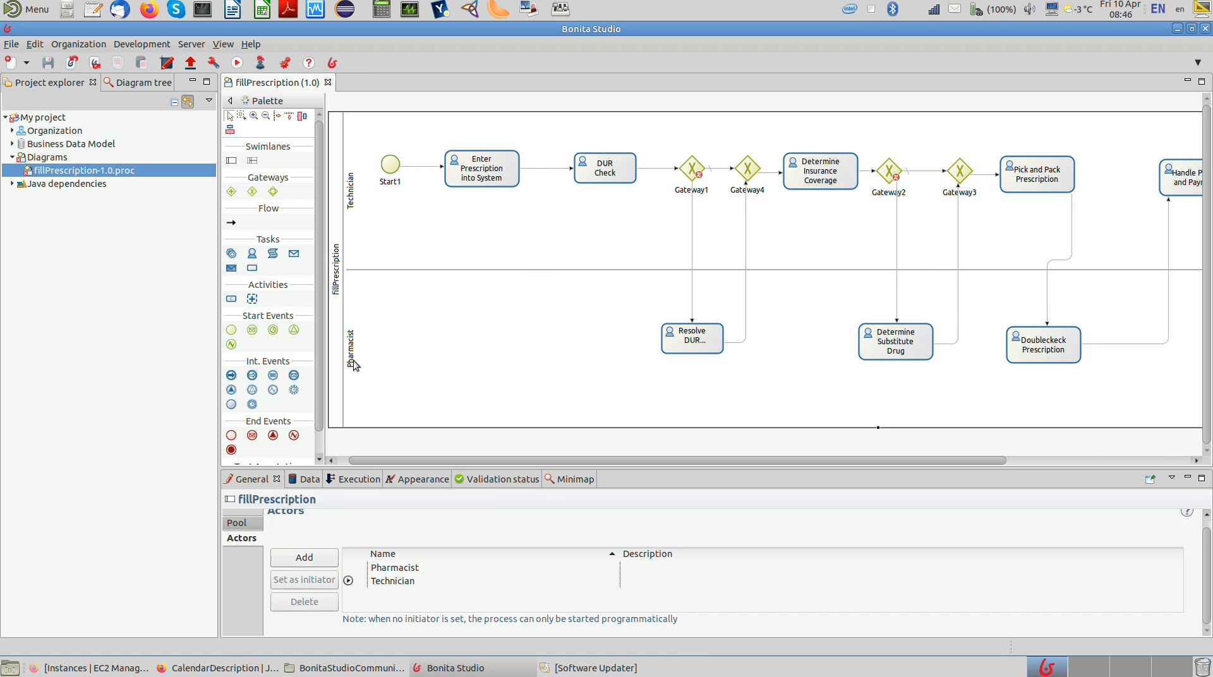
left_click(310, 480)
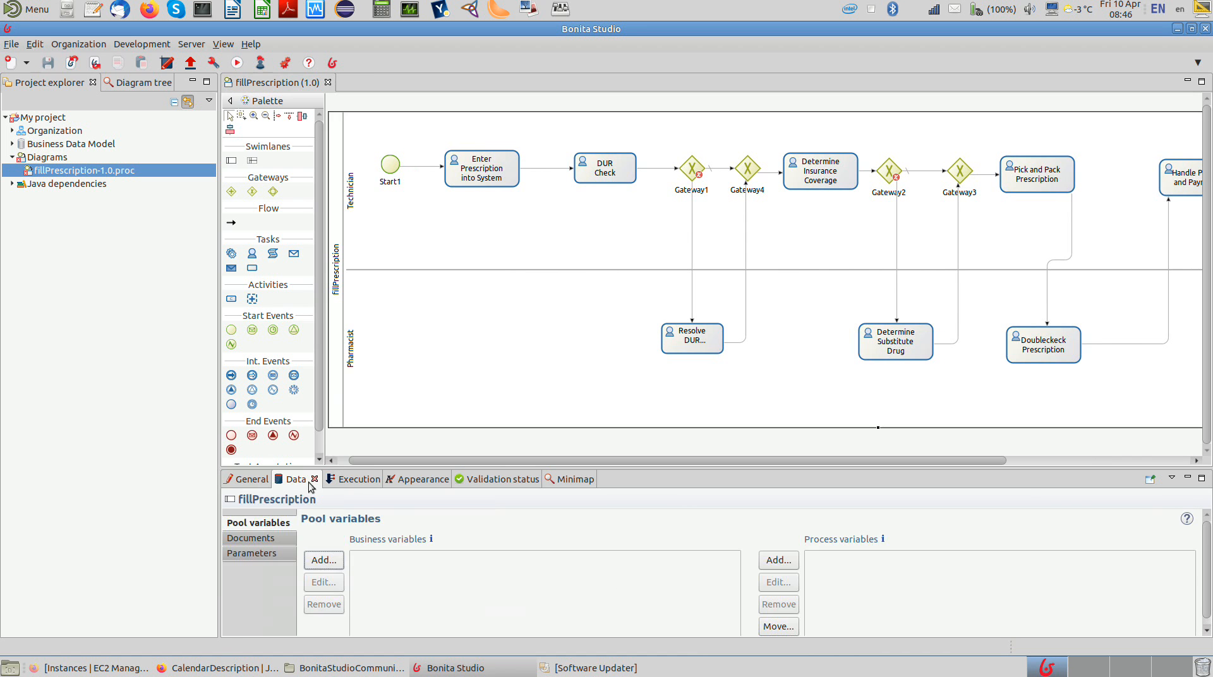
left_click(325, 562)
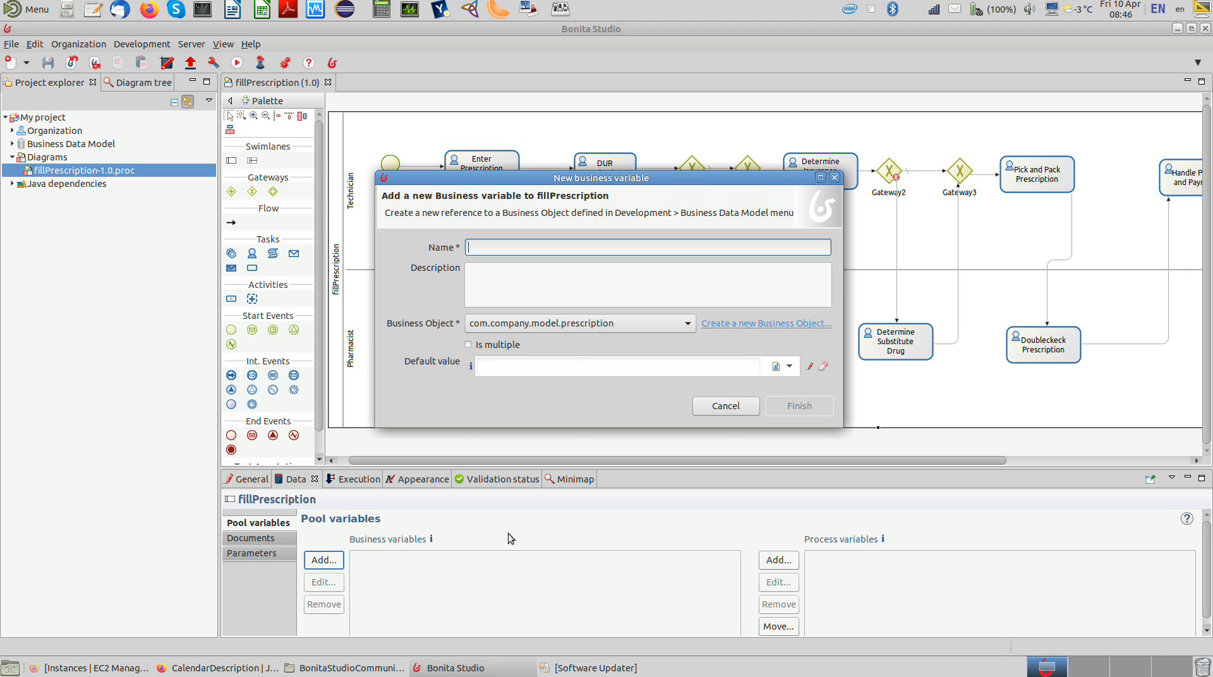
type("prescription")
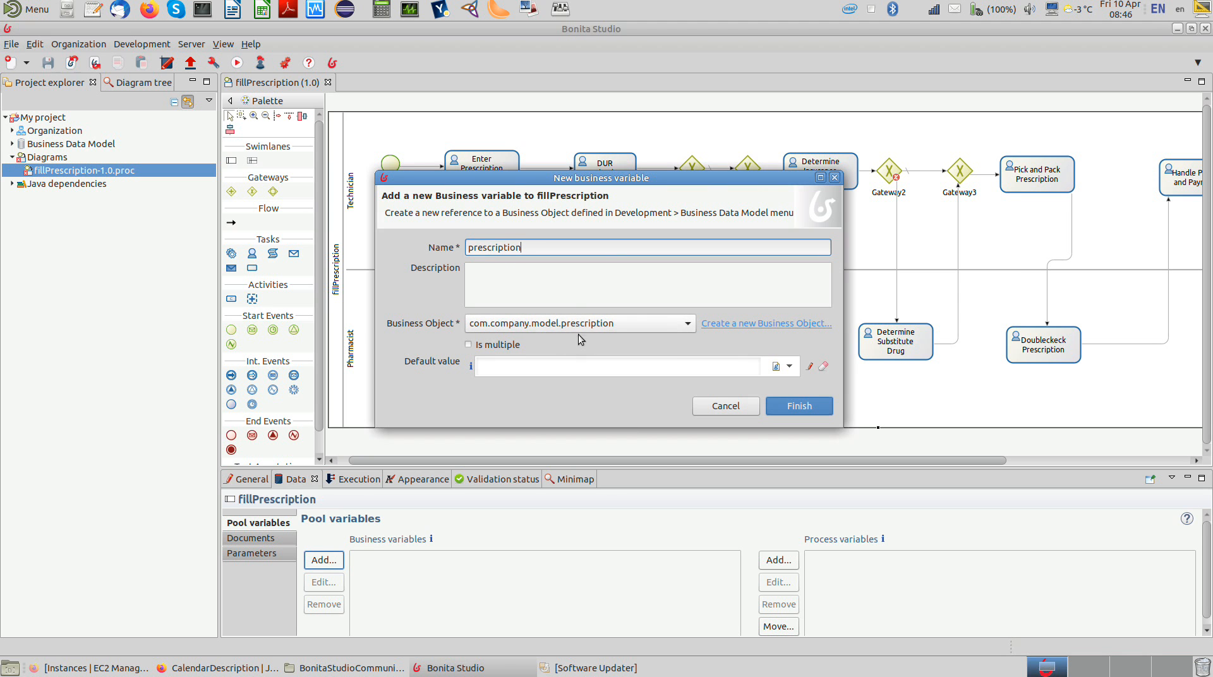
left_click(787, 409)
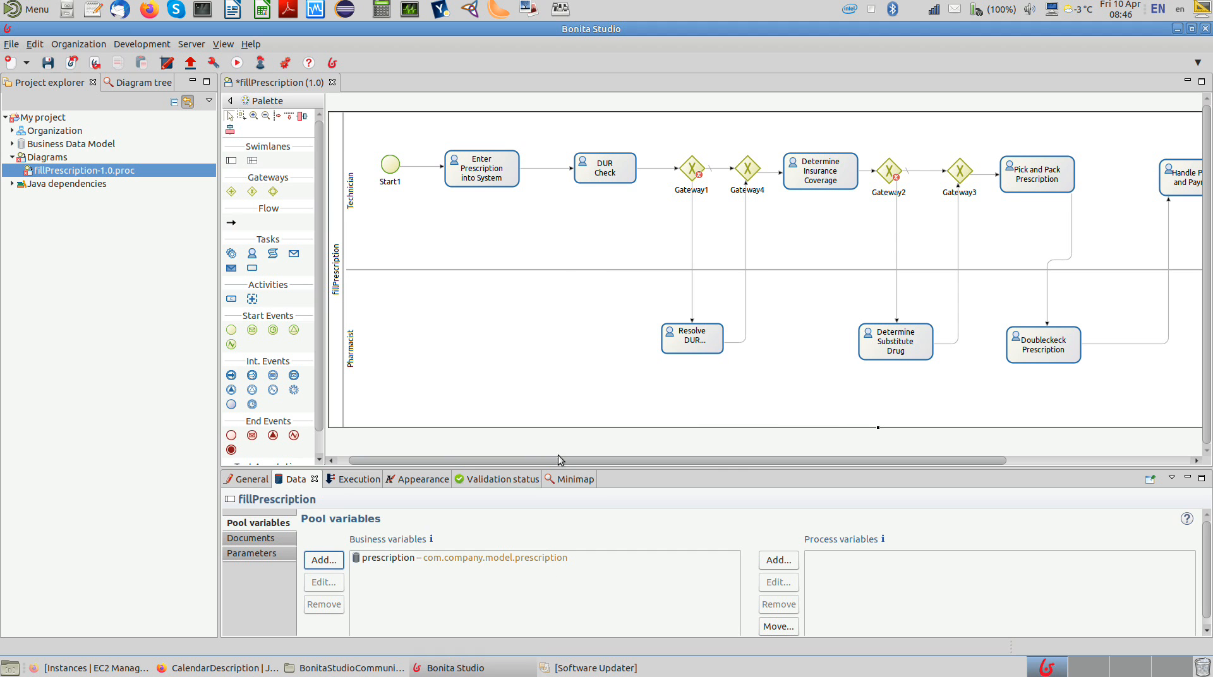
Step: Create a UI Designer instantiation form for the fillPrescription pool, name it "processInstantiationForm", and save it
left_click(361, 484)
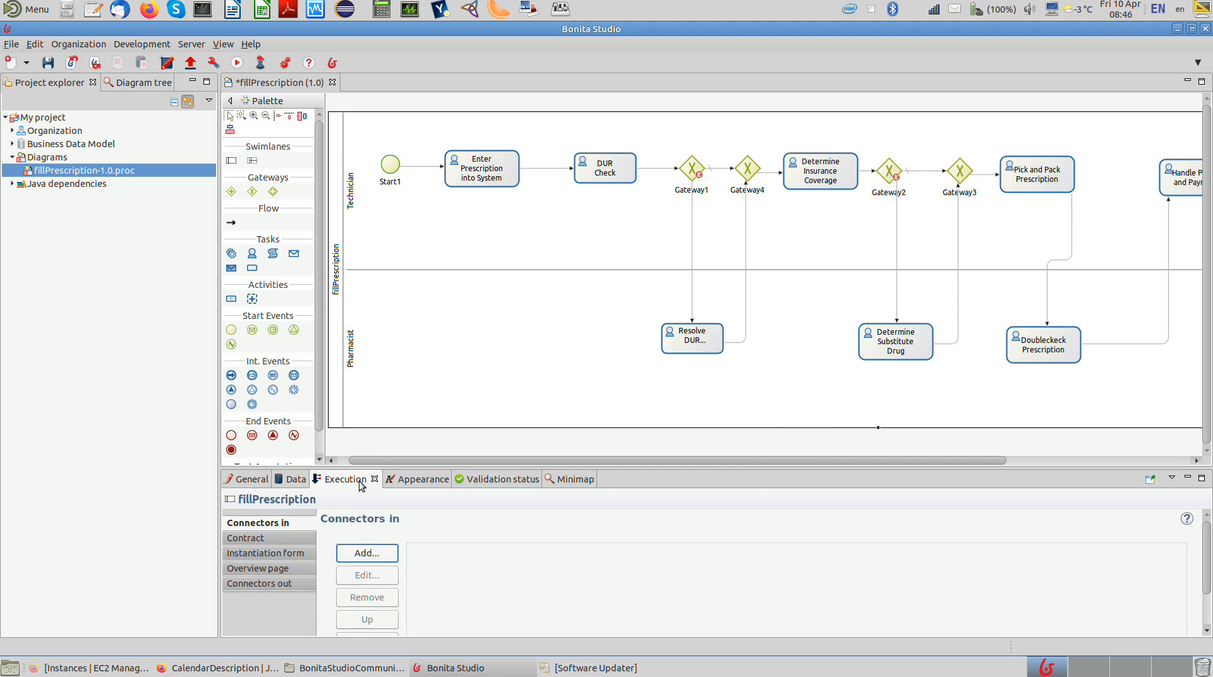
left_click(298, 542)
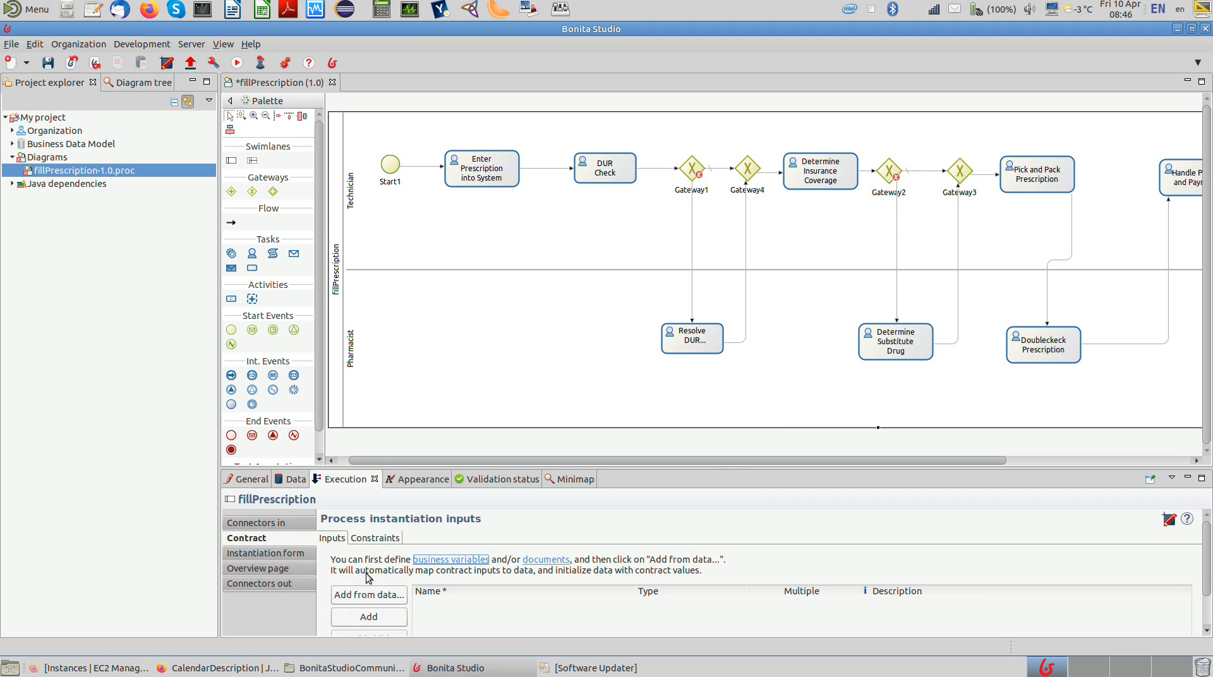
left_click_drag(446, 446, 449, 400)
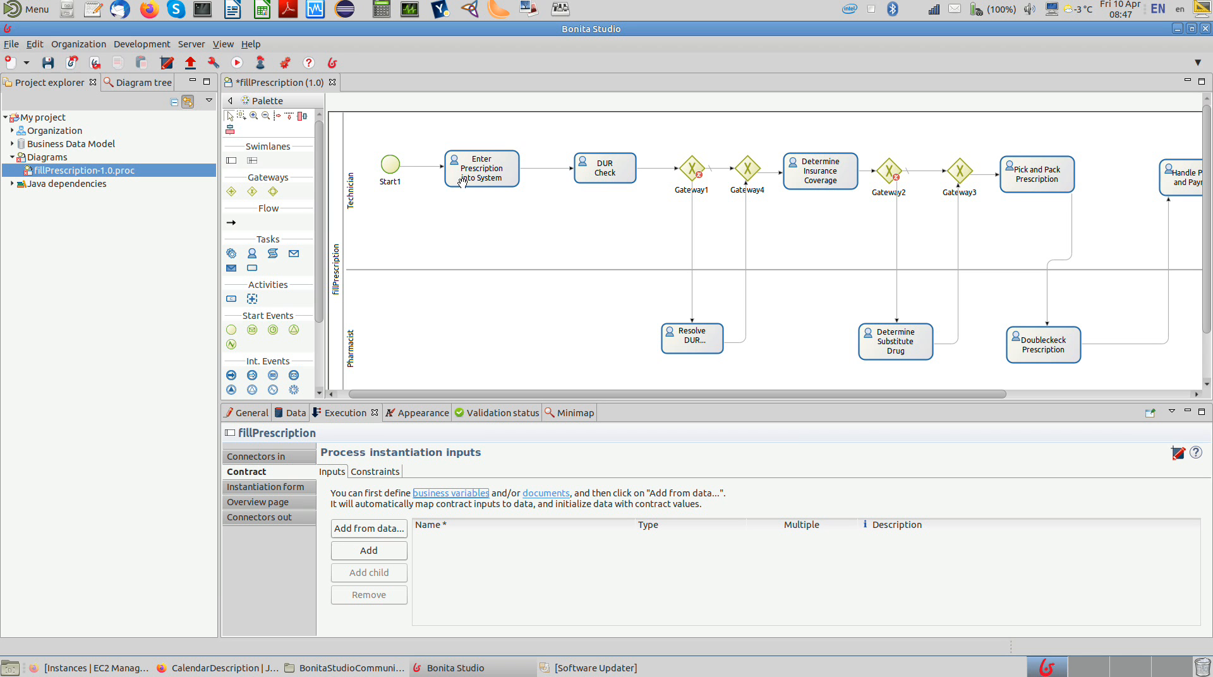
left_click(276, 487)
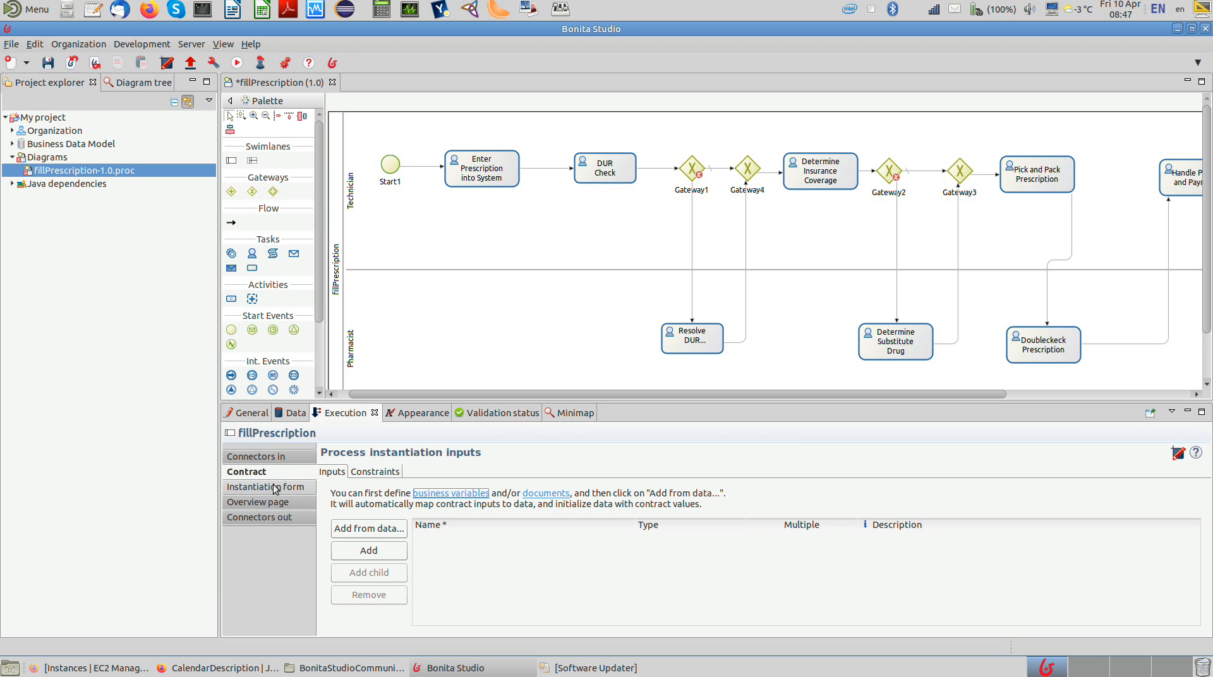
left_click(680, 527)
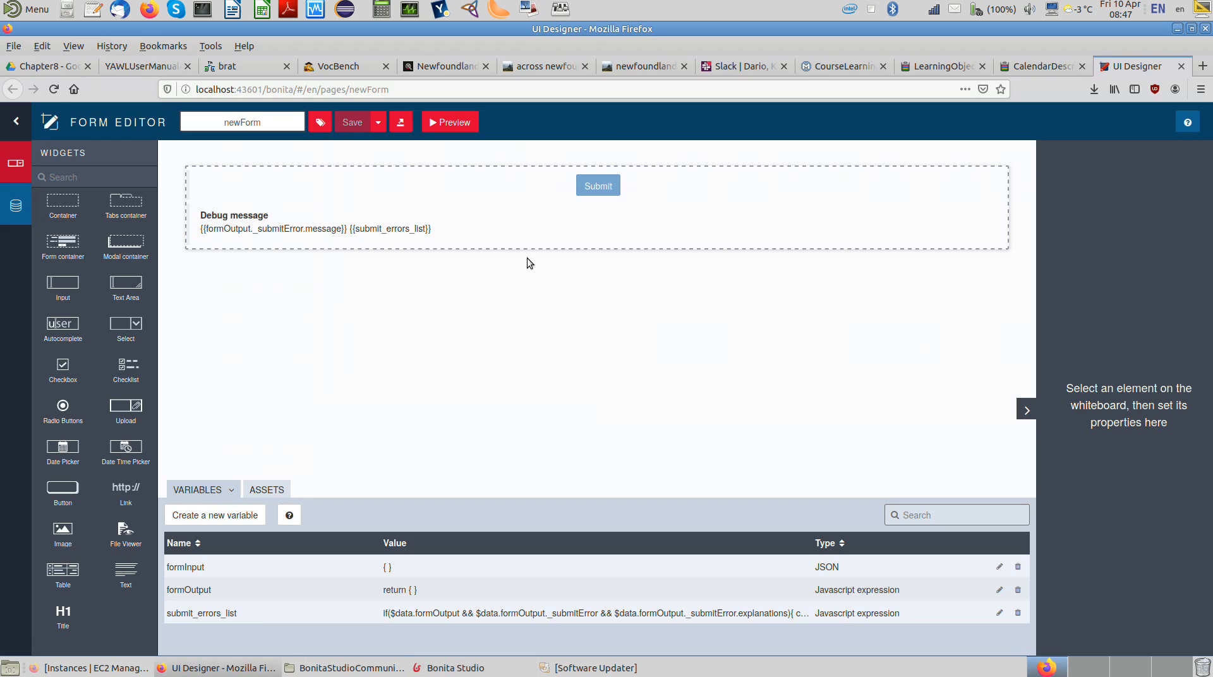
double_click(265, 123)
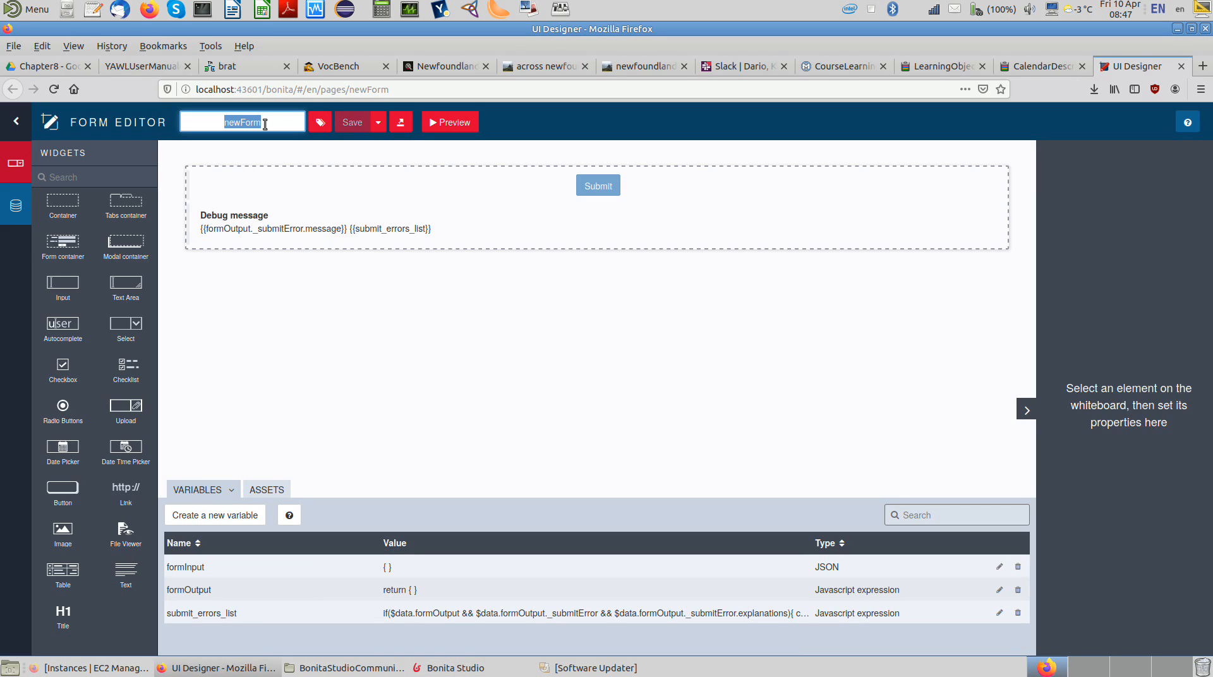
type("processInst")
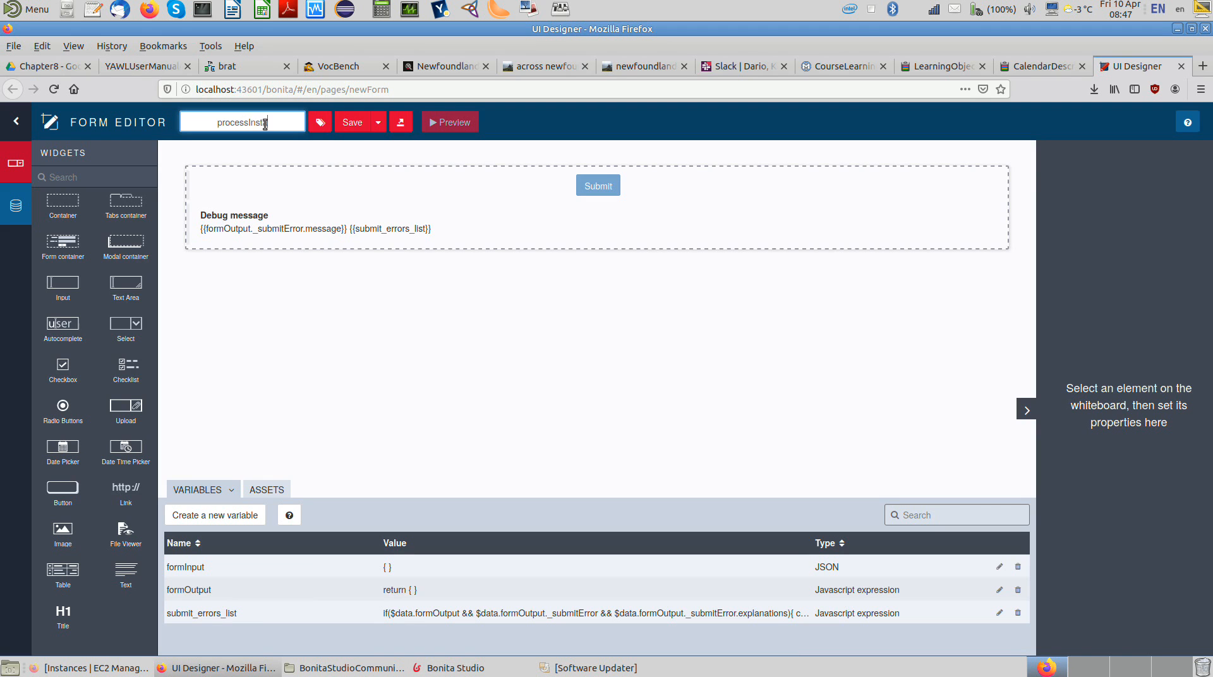
type("ancetionForm")
left_click(346, 122)
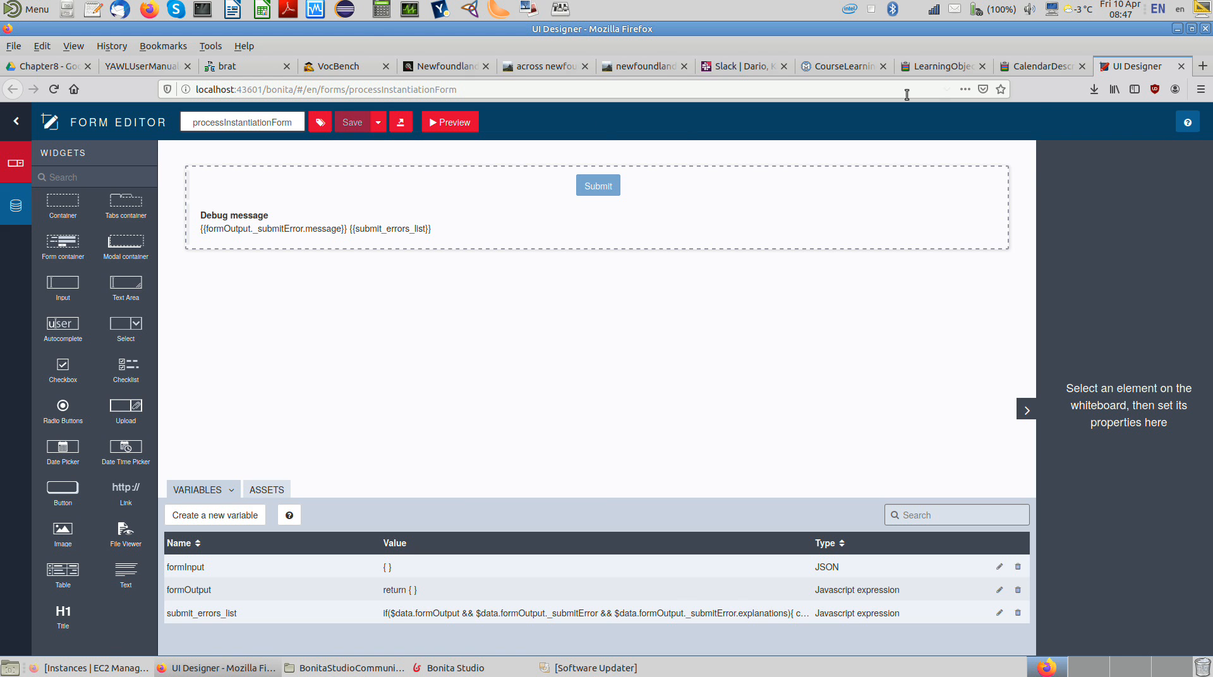
Step: Return to Bonita Studio and begin a contract input for Enter Prescription into System from the prescription variable, with the Instantiate action
left_click(461, 667)
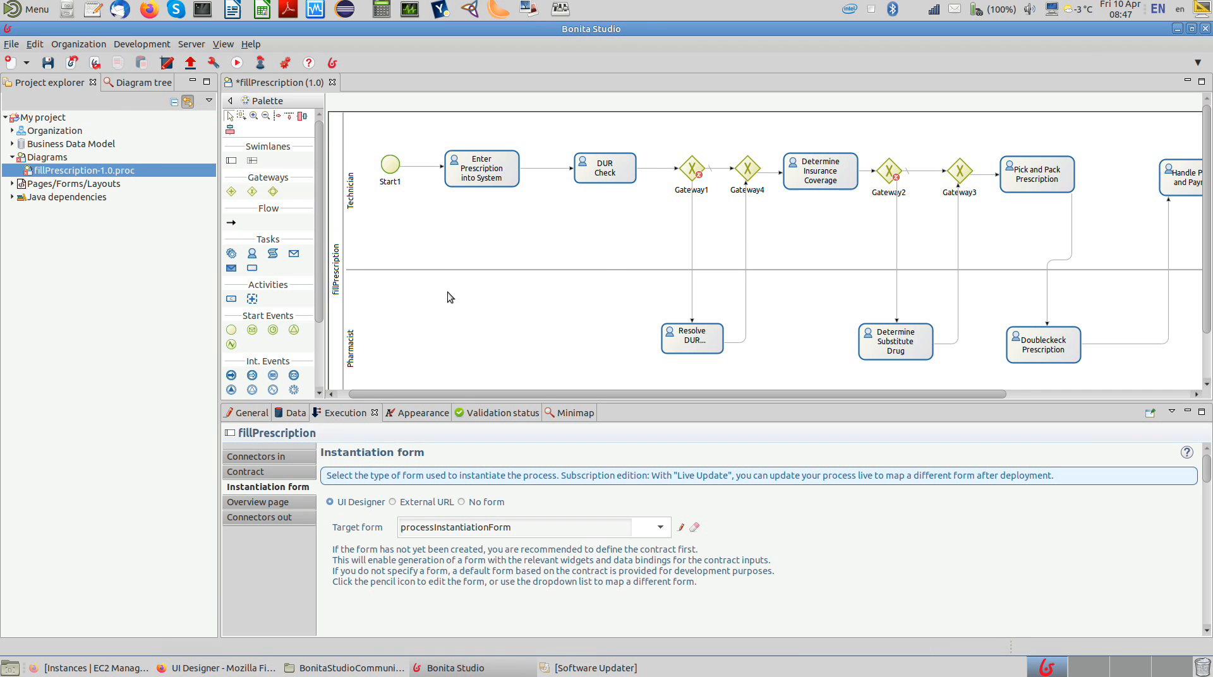
left_click(478, 168)
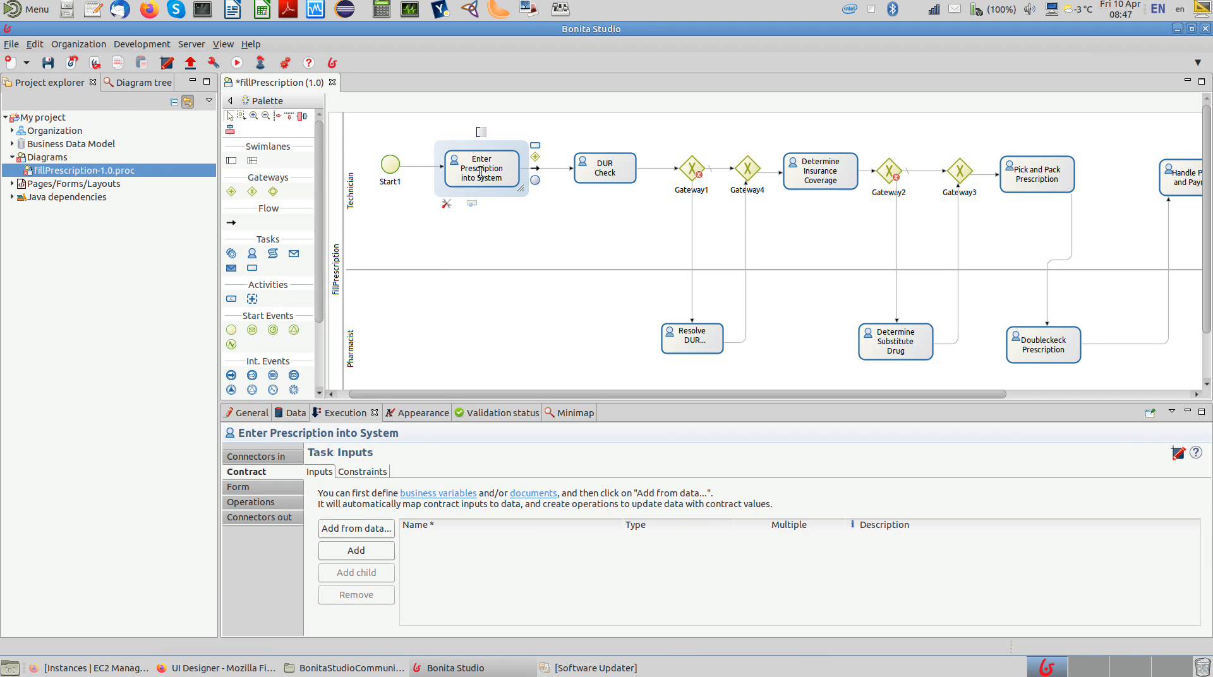
left_click(342, 531)
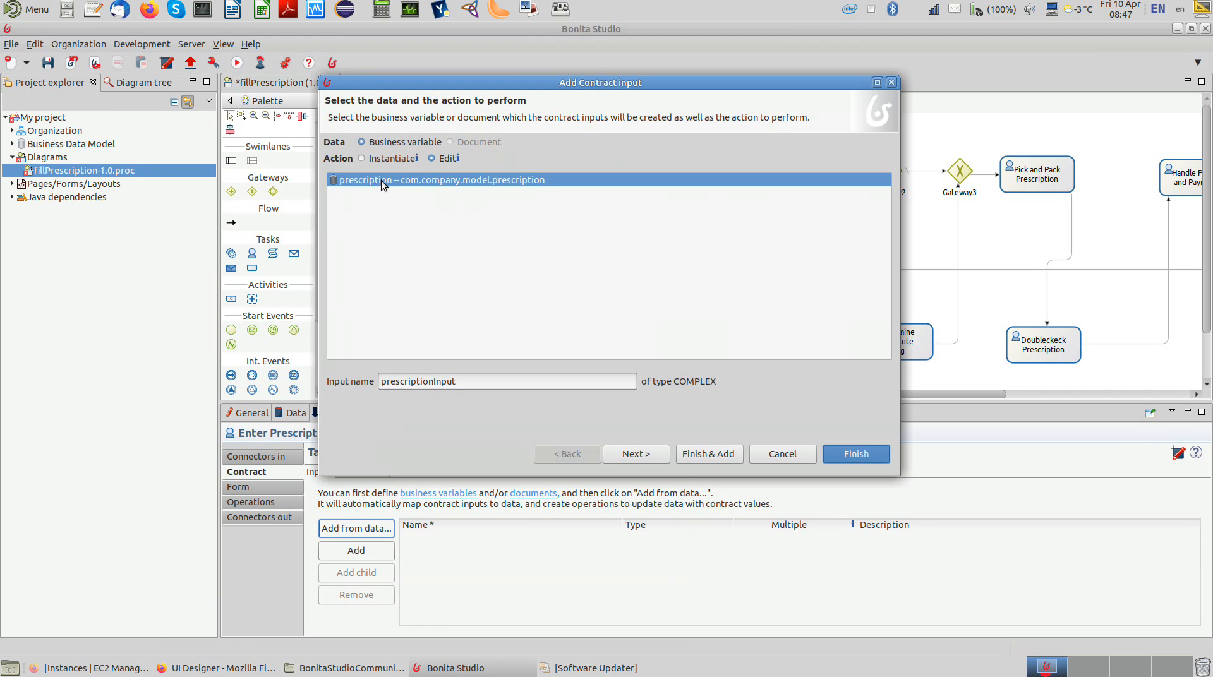
left_click(362, 159)
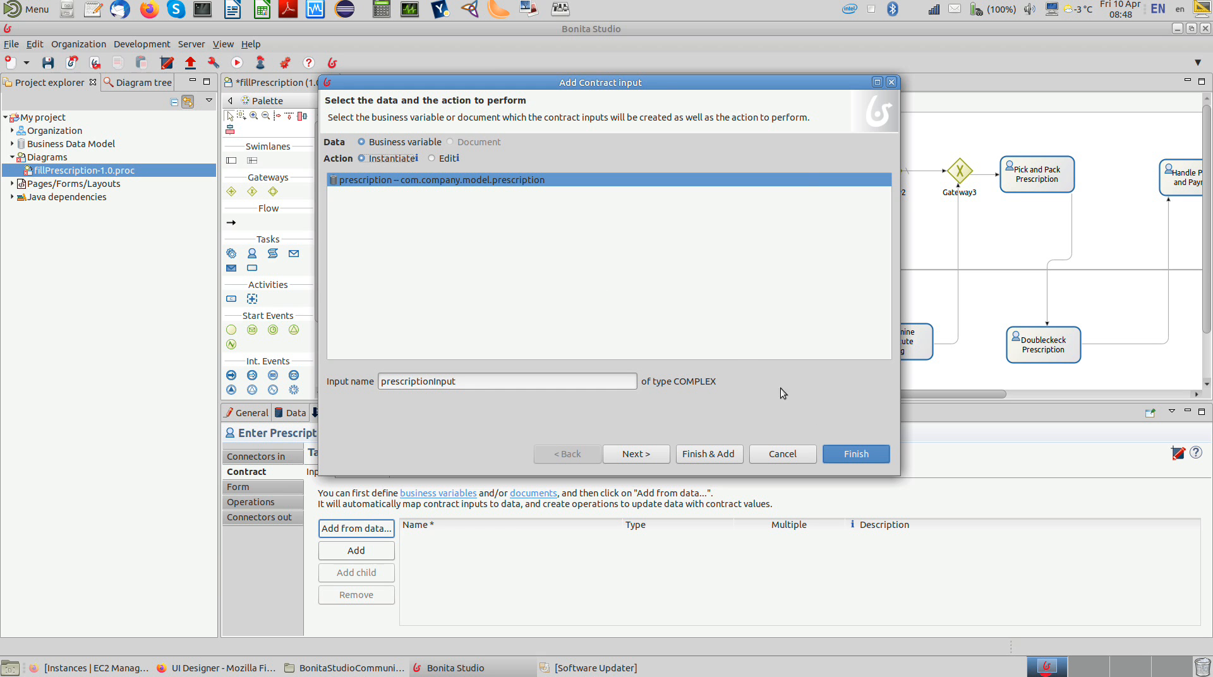
Step: Finish adding the prescriptionInput contract input to Enter Prescription into System and generate its operations
left_click(850, 455)
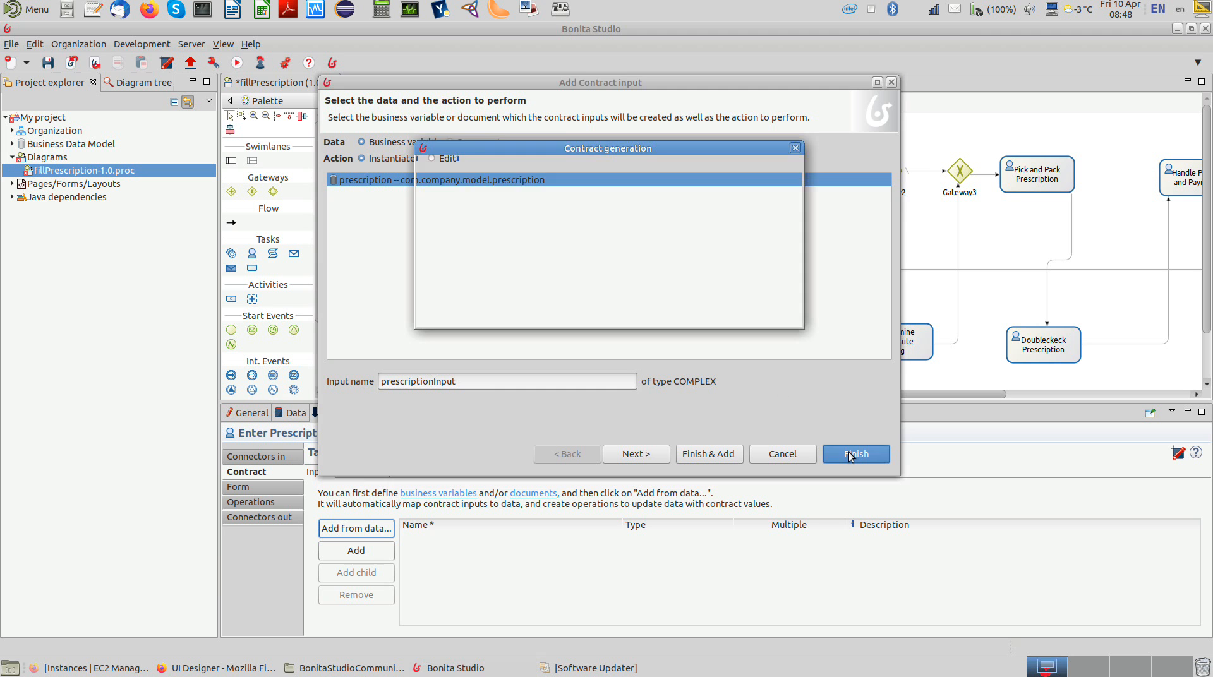
left_click(780, 315)
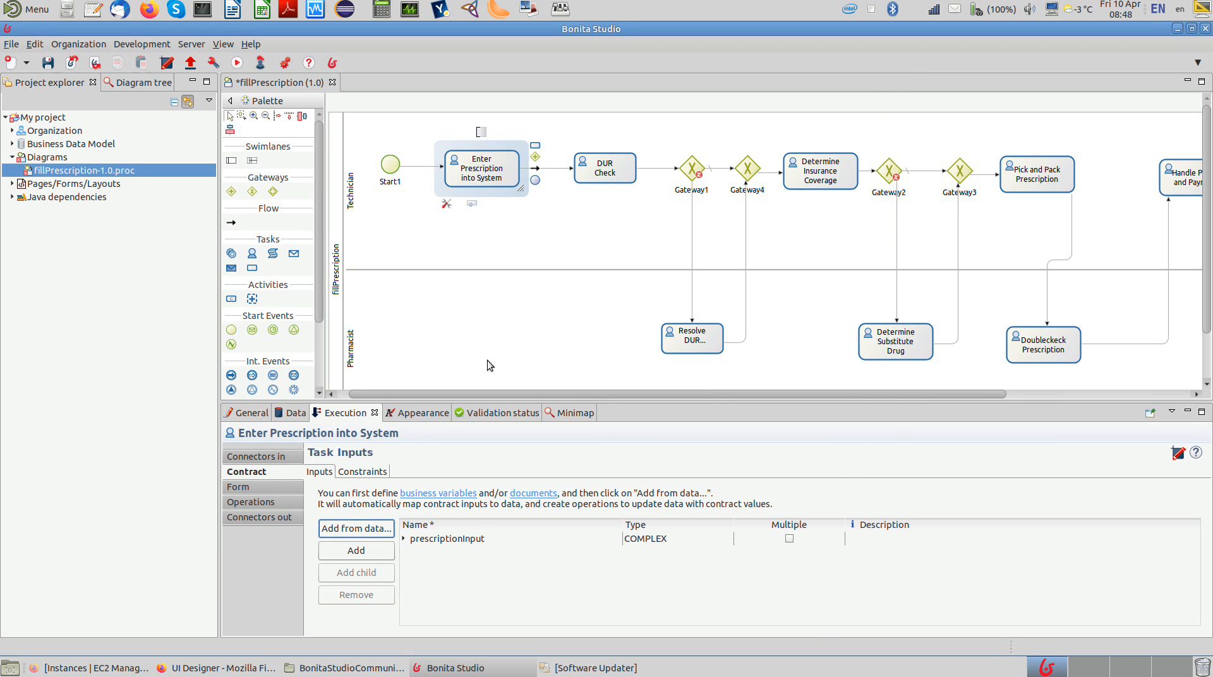
Step: Create a UI Designer form for Enter Prescription into System, name it "enterPrescriptionForm", and save it
left_click(273, 488)
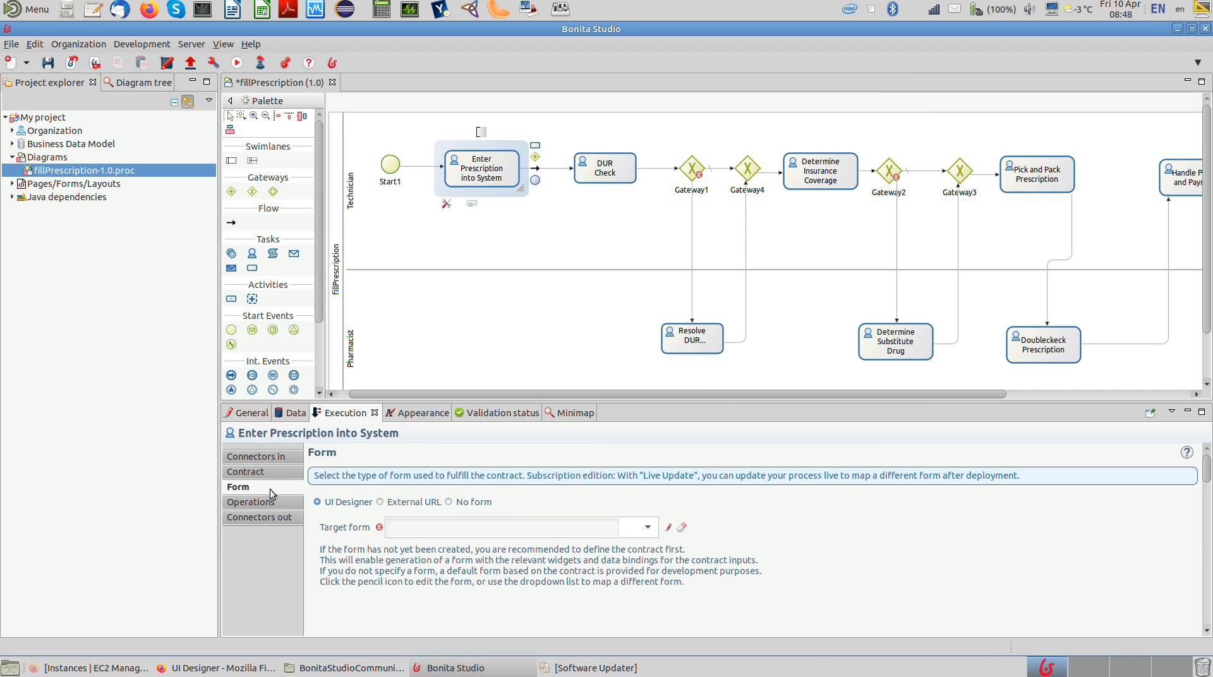
left_click(668, 528)
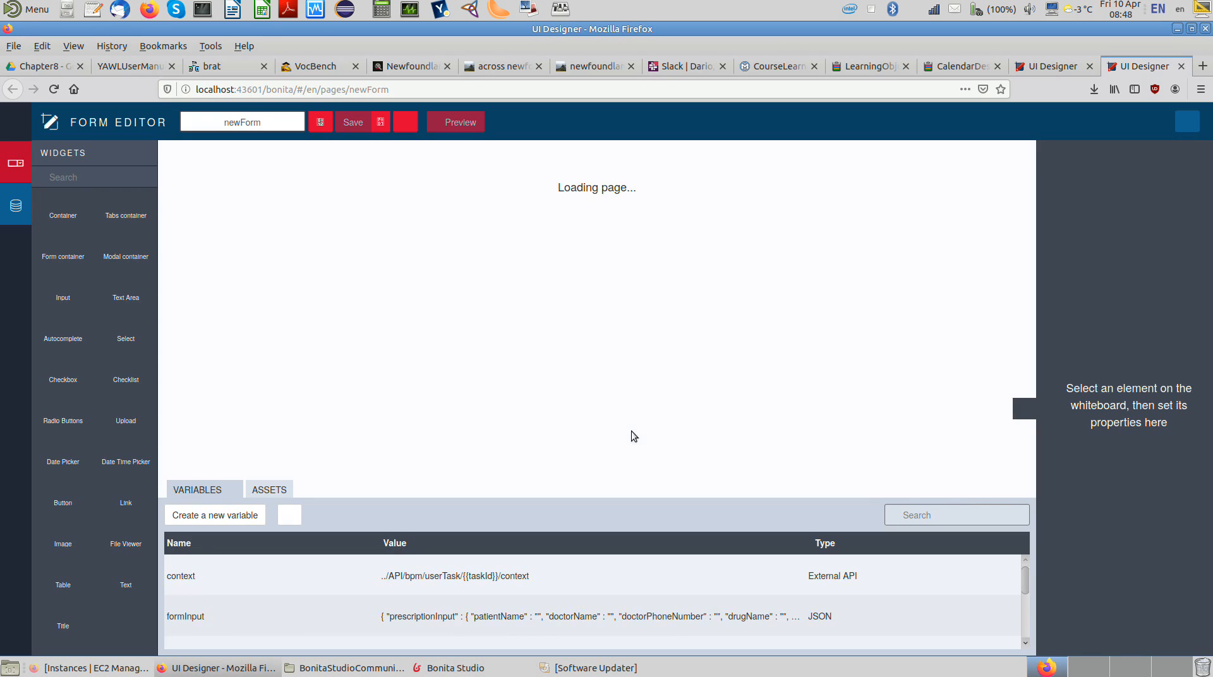
double_click(260, 120)
type("e")
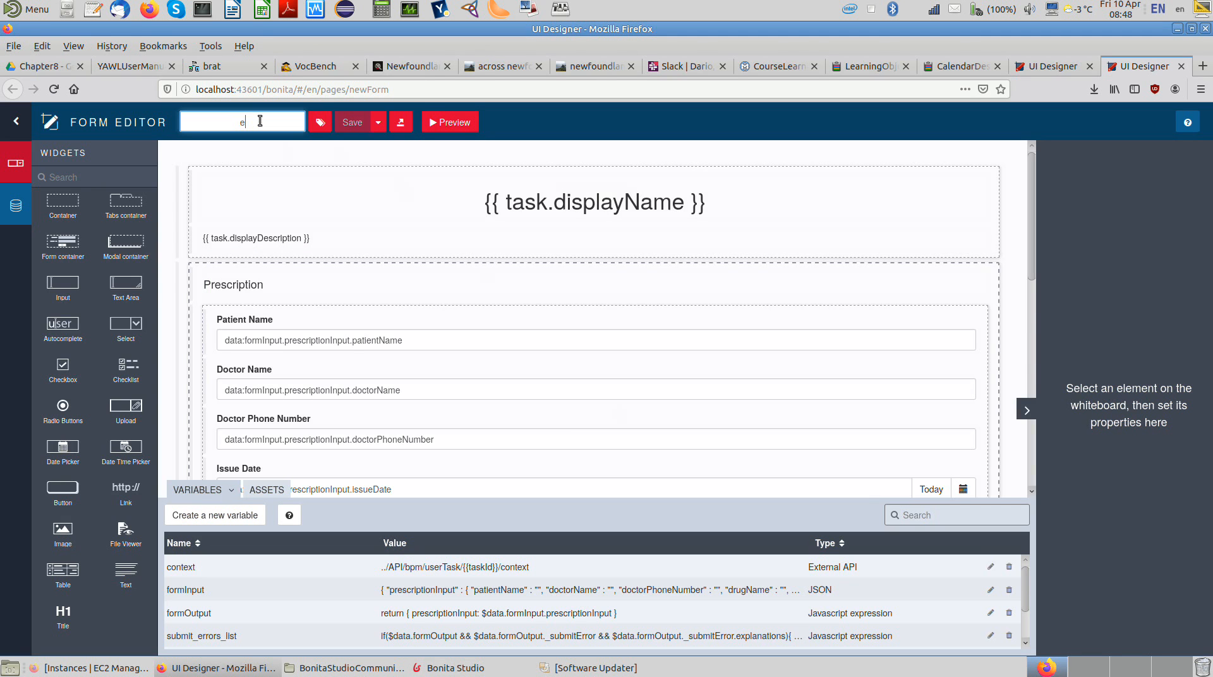
type("nterPres")
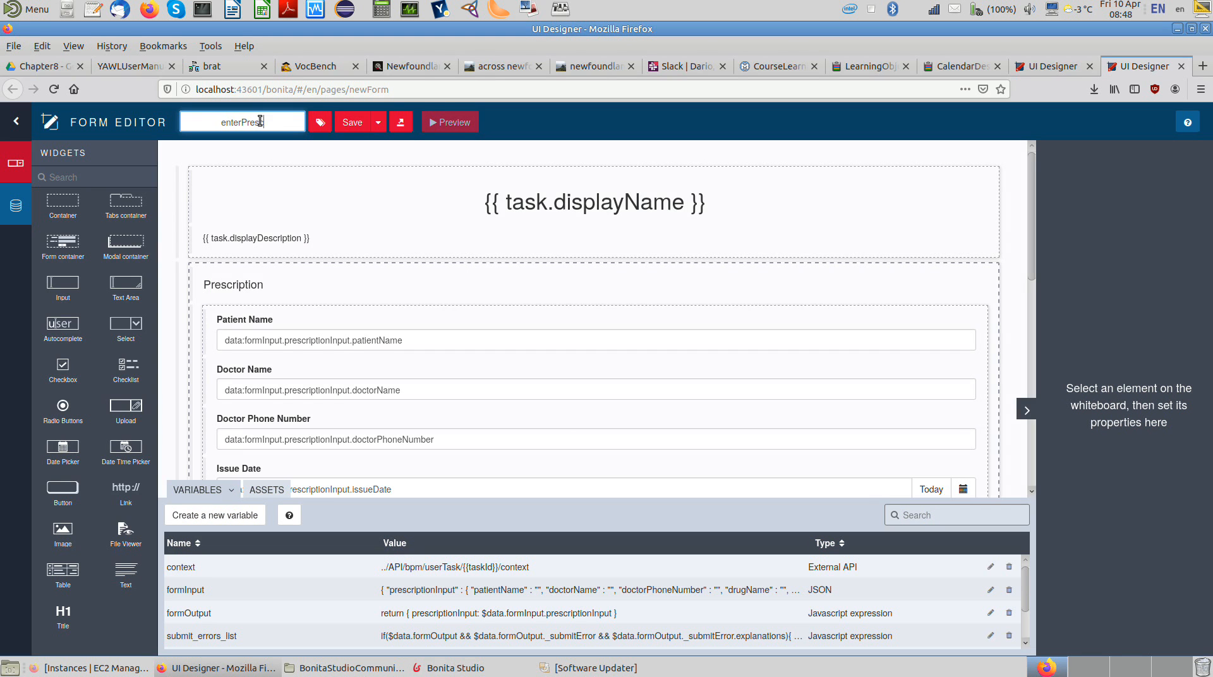
type("criptionForm")
left_click(356, 125)
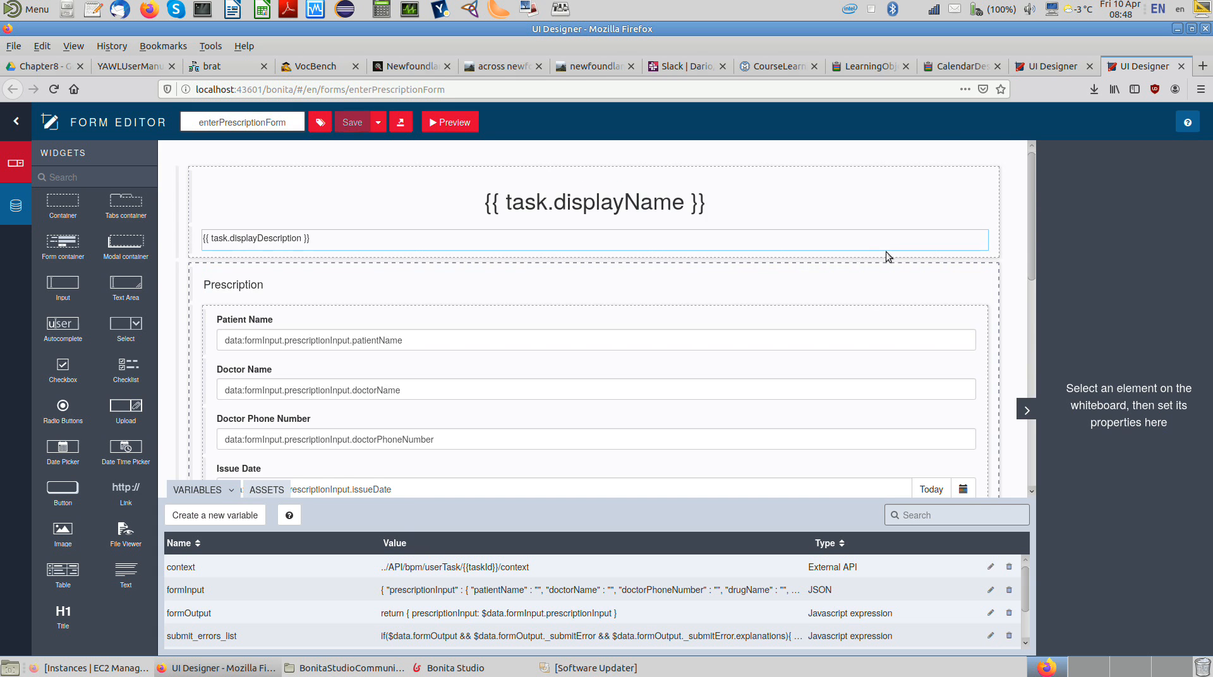
Step: Look through the enterPrescriptionForm fields, and return to Bonita Studio to view the operations of Enter Prescription into System
left_click_drag(1027, 243, 1028, 435)
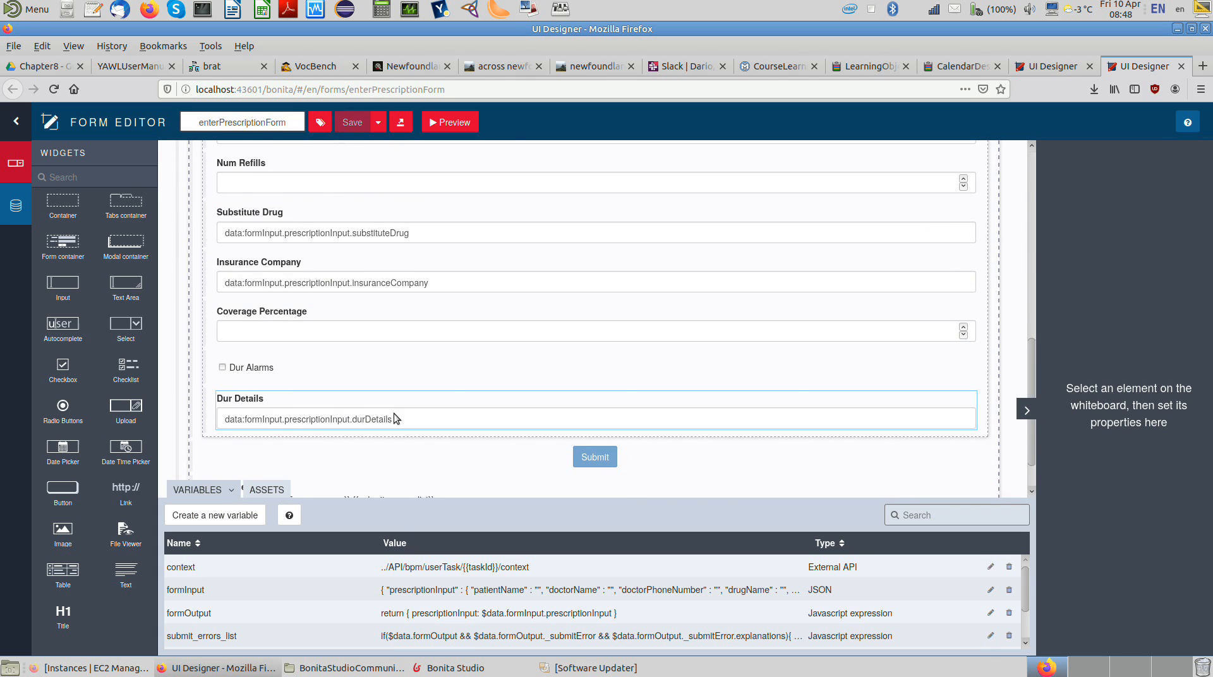
left_click(1031, 163)
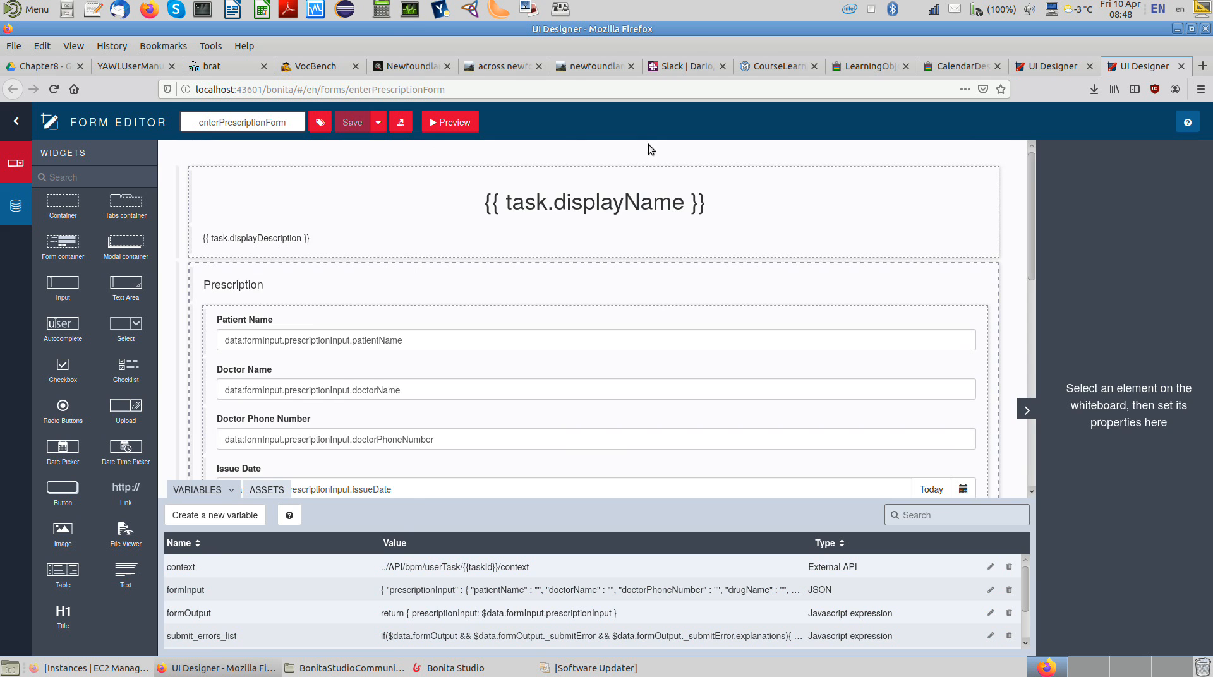
left_click(470, 671)
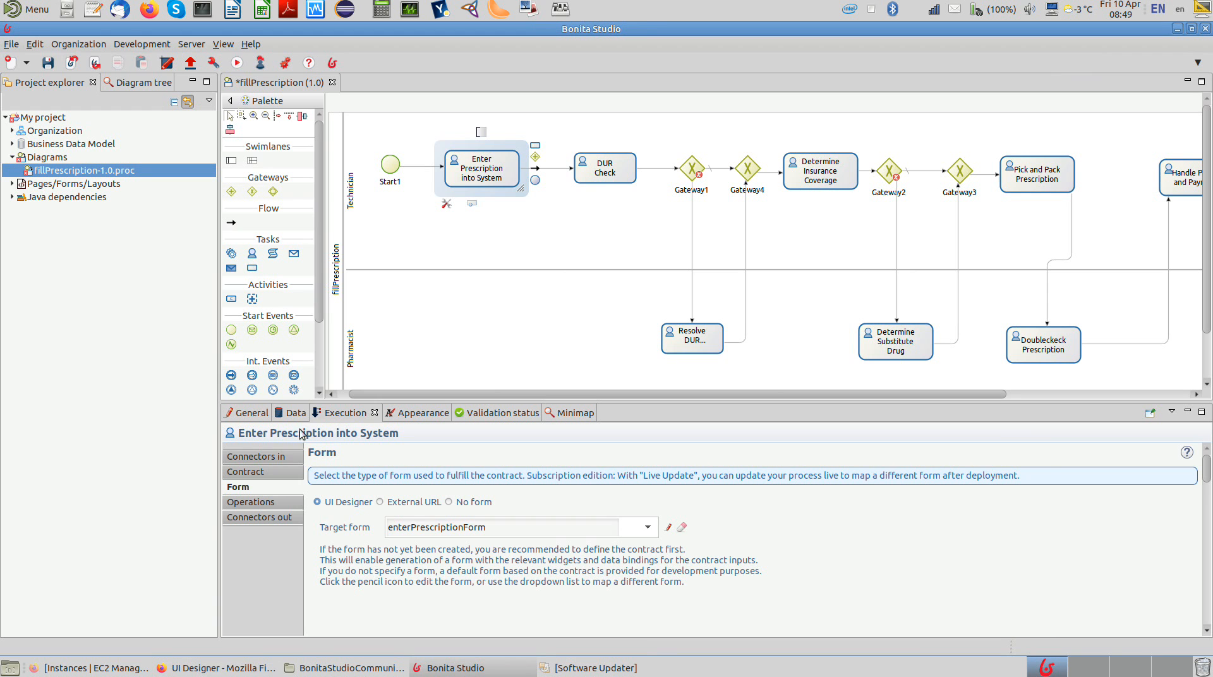
left_click(276, 503)
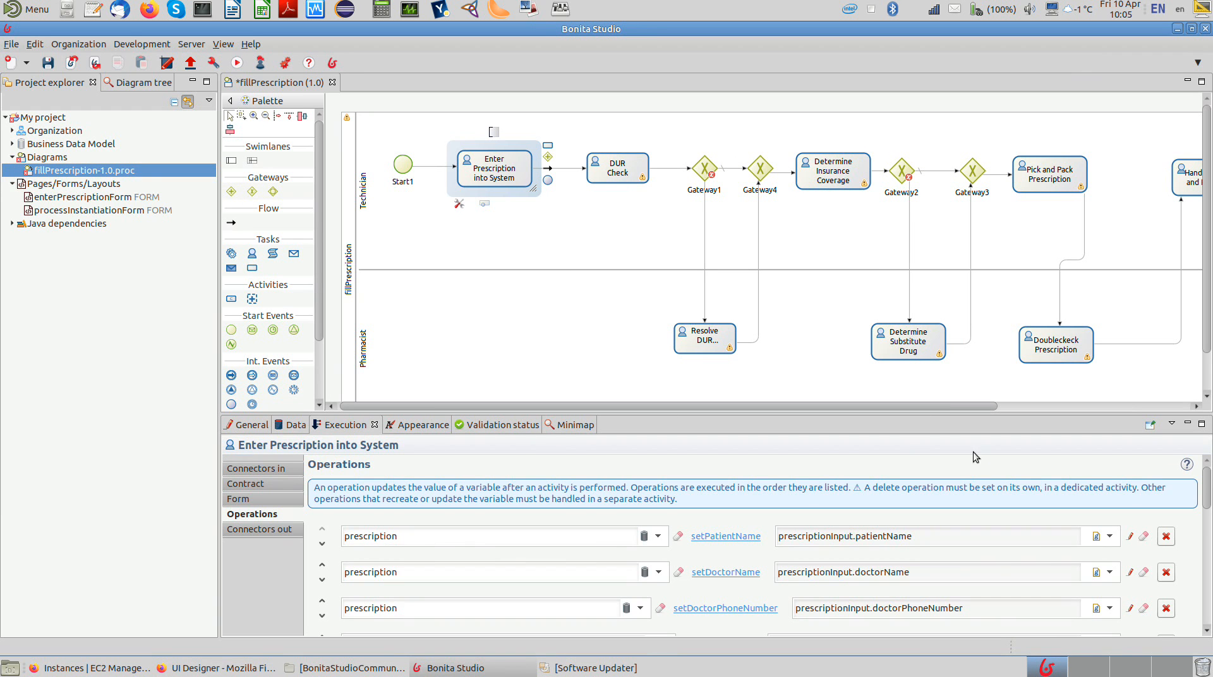
Step: Add the prescriptionInput contract input to DUR Check from the prescription variable with the Edit action, and view the generated operations
left_click(624, 175)
left_click(264, 483)
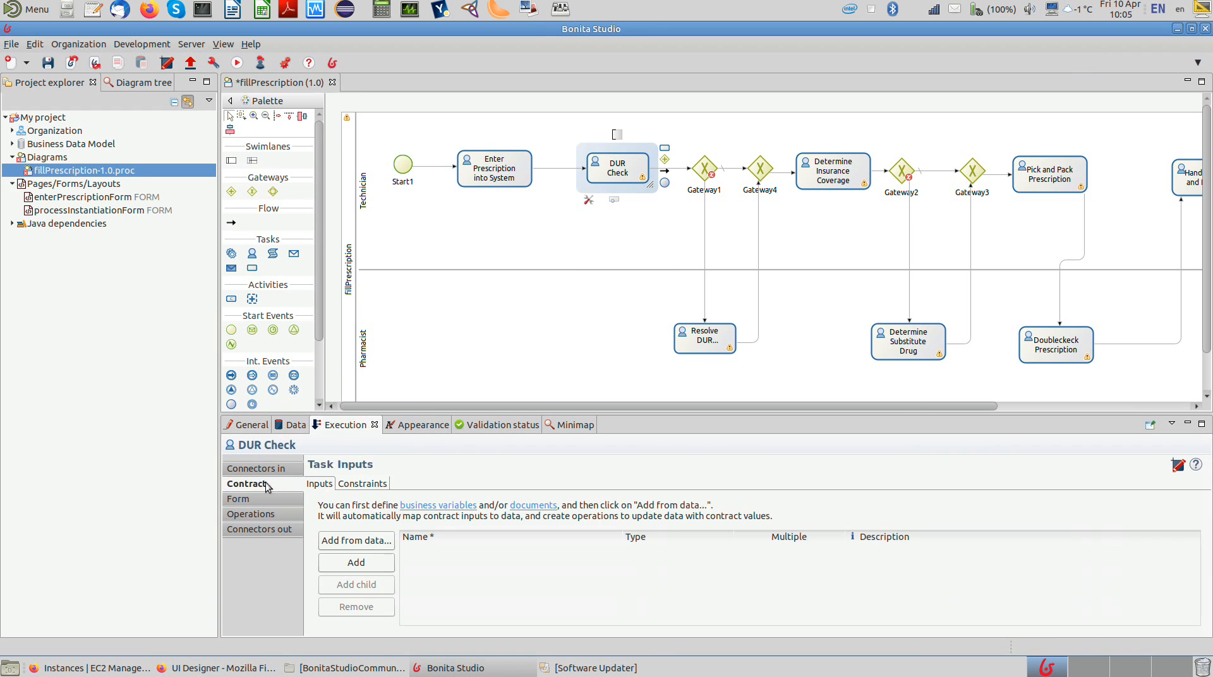
left_click(377, 541)
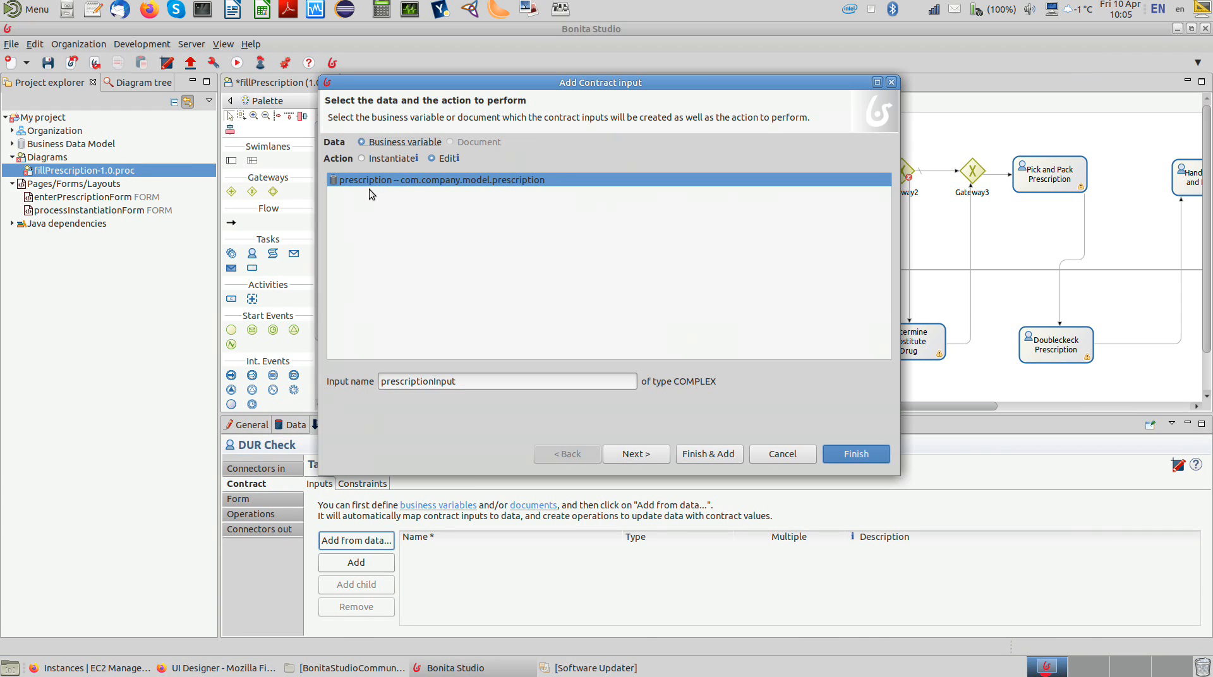
left_click(433, 163)
left_click(859, 458)
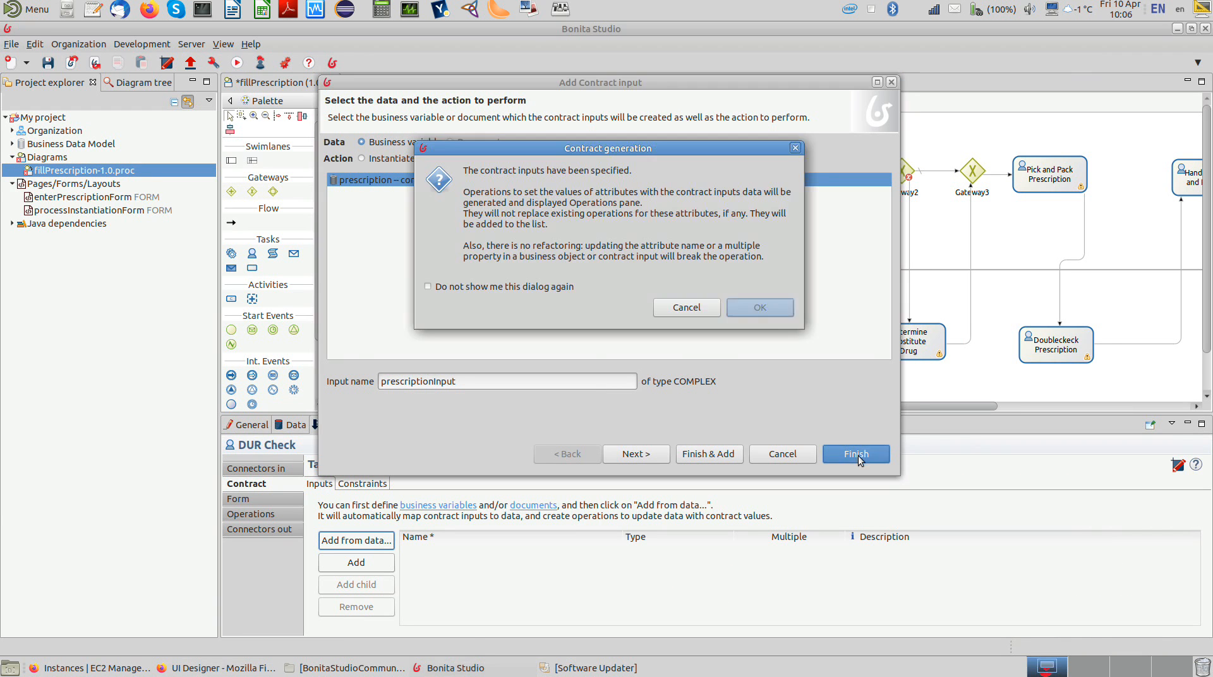
left_click(770, 311)
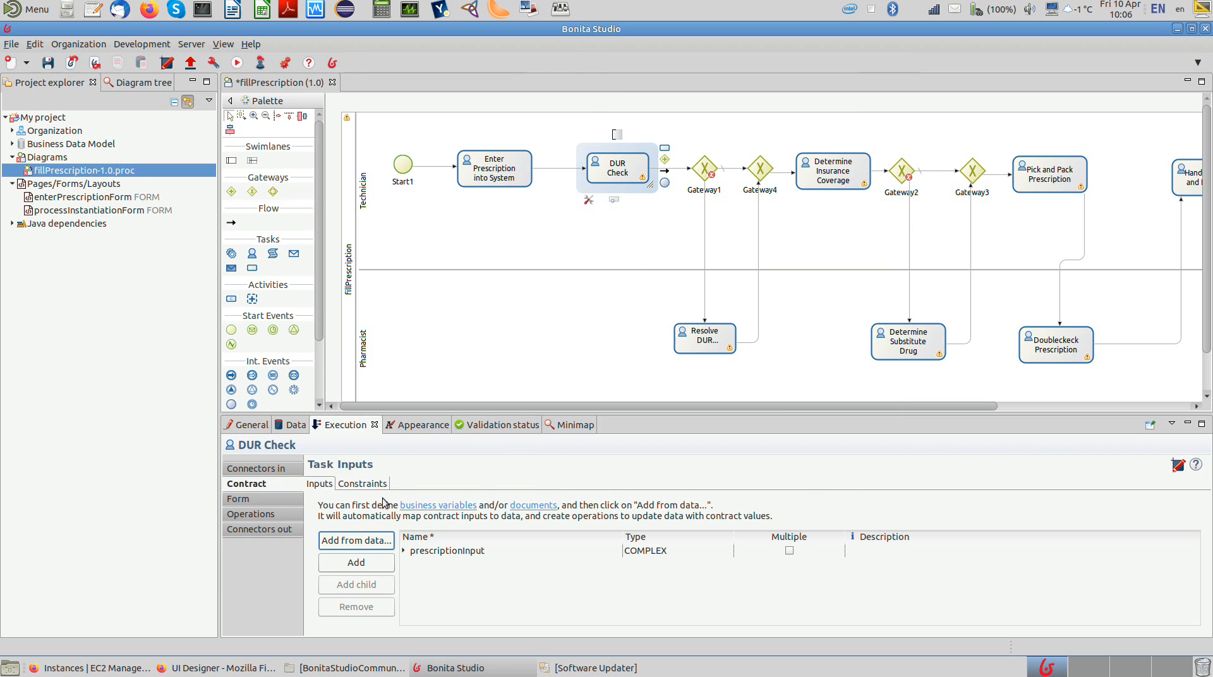
left_click(283, 513)
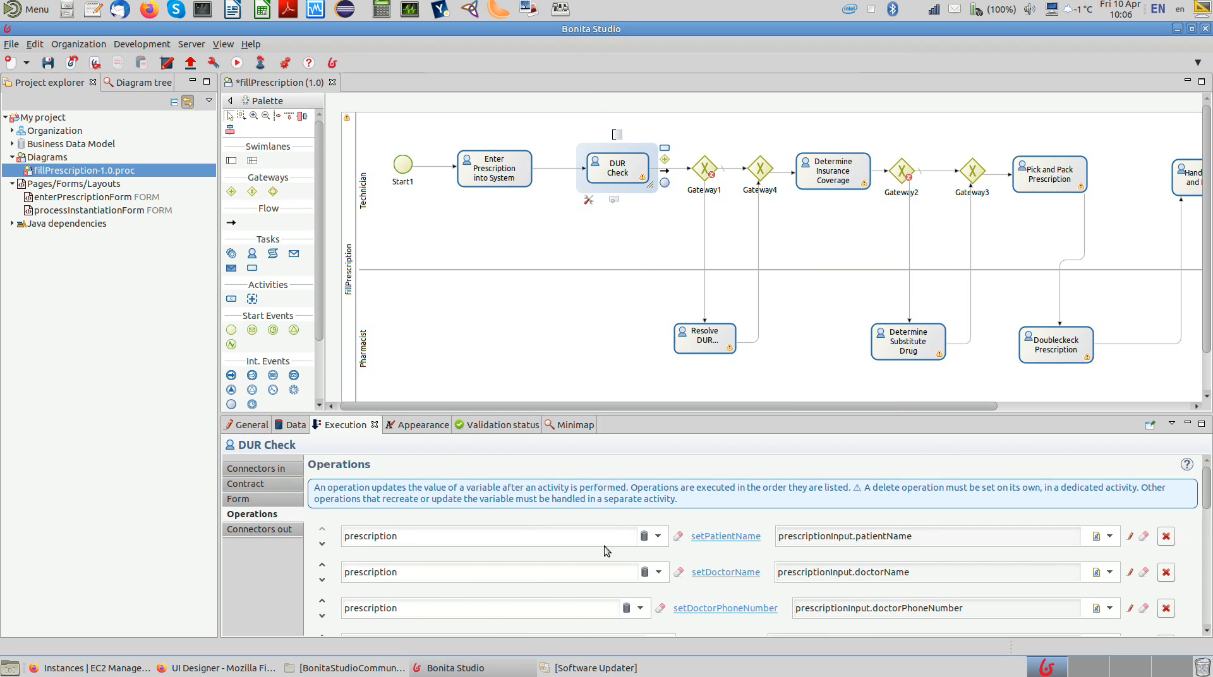
Step: Create a UI Designer form for DUR Check, name it "prescriptionForm", and save it
left_click(293, 499)
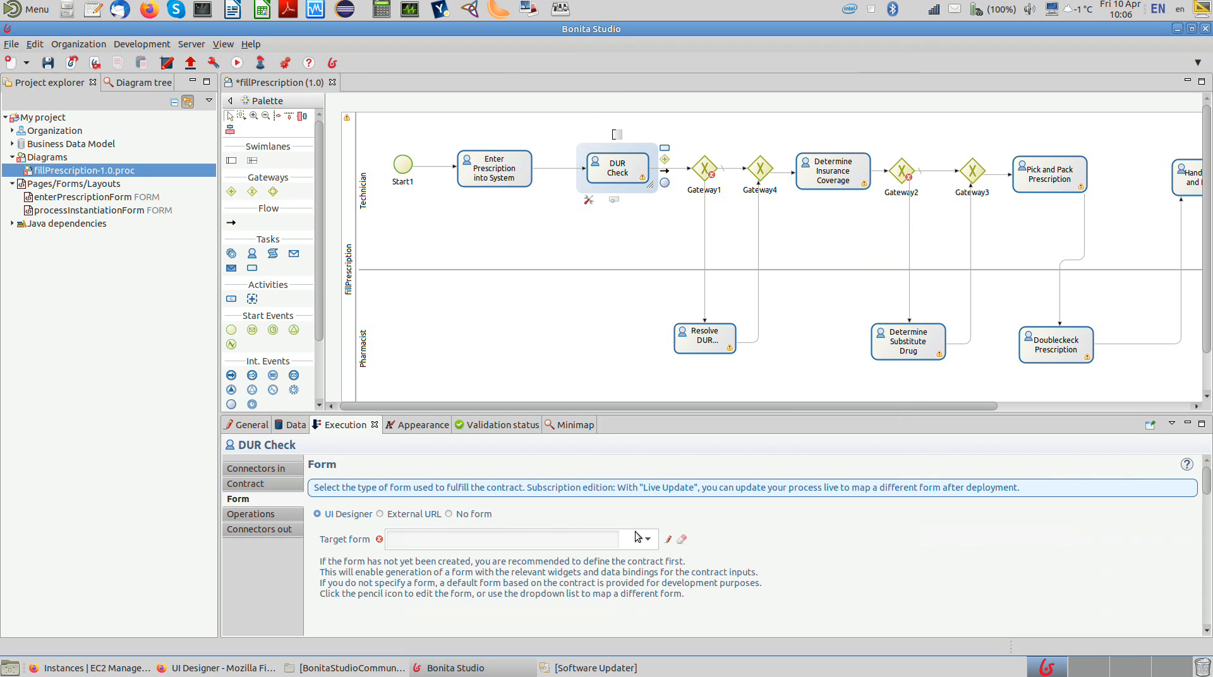
left_click(668, 539)
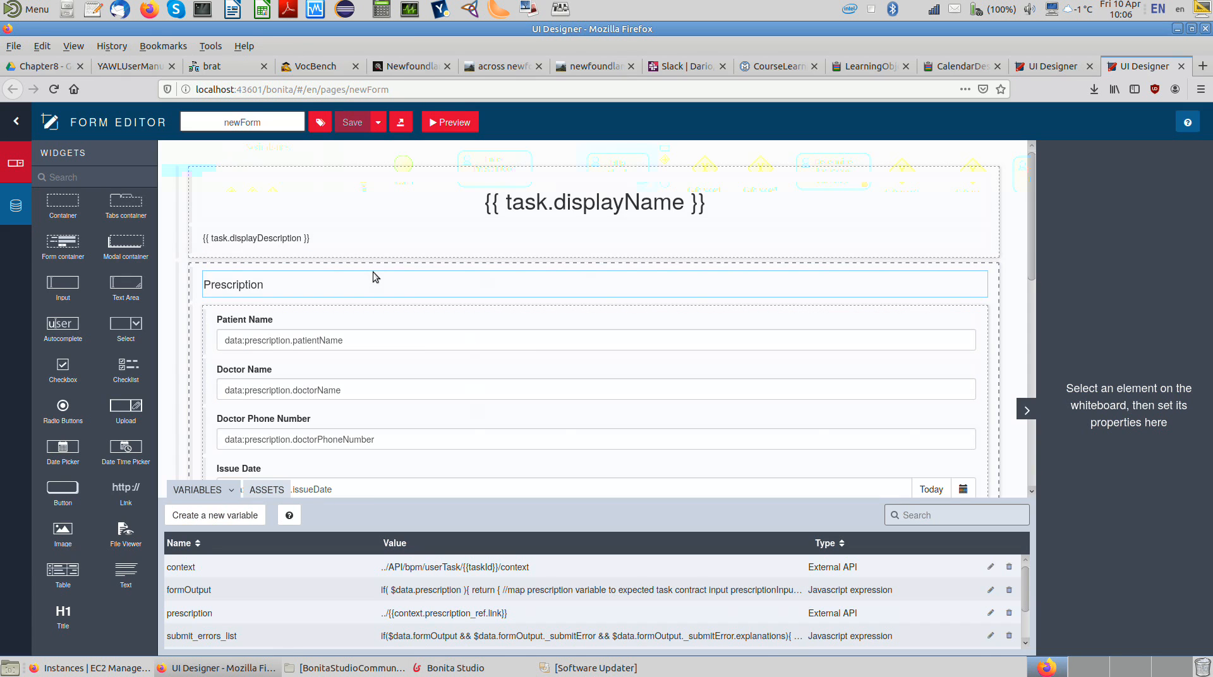
double_click(258, 125)
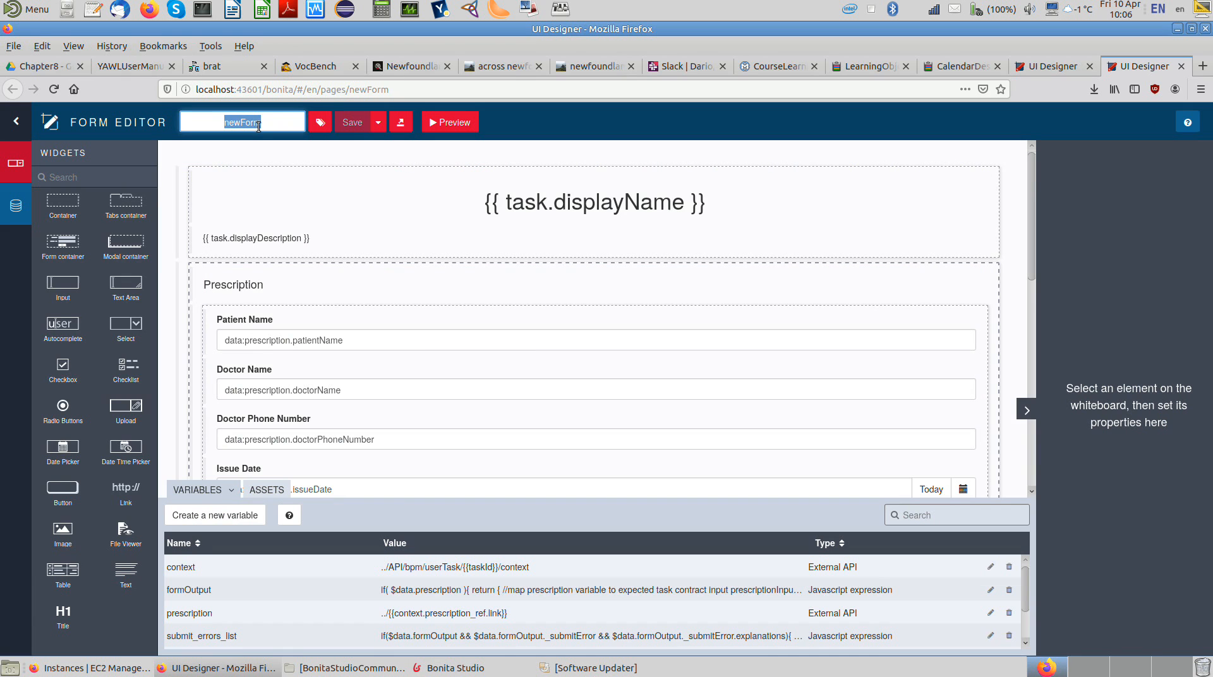
type("prescriptionForm")
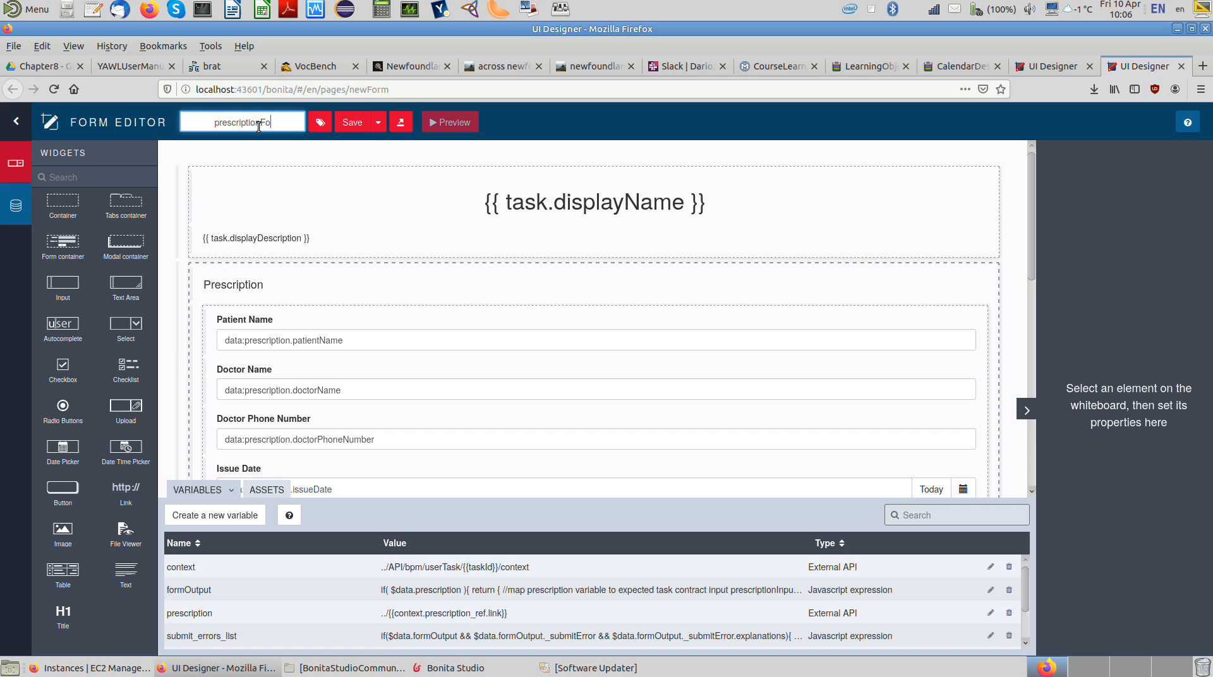
left_click(350, 123)
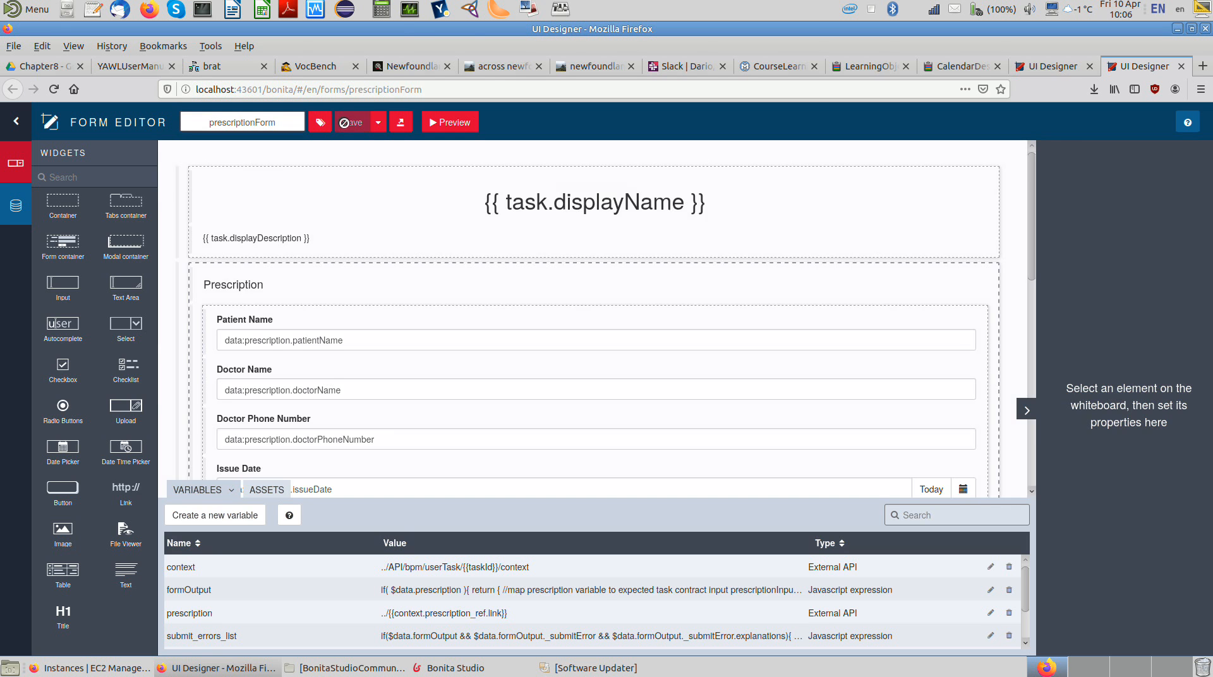
Step: Return to Bonita Studio and add the prescriptionInput contract input to Resolve DUR Alarms from the prescription variable, with the Edit action
left_click(475, 673)
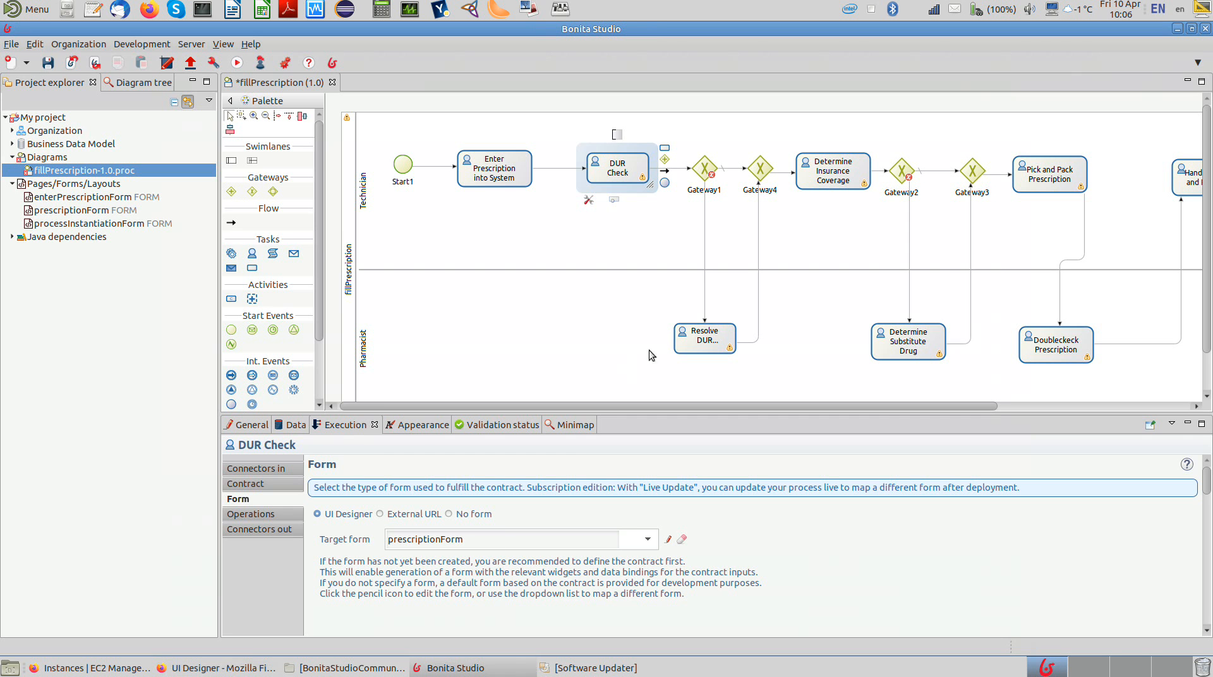
left_click(693, 339)
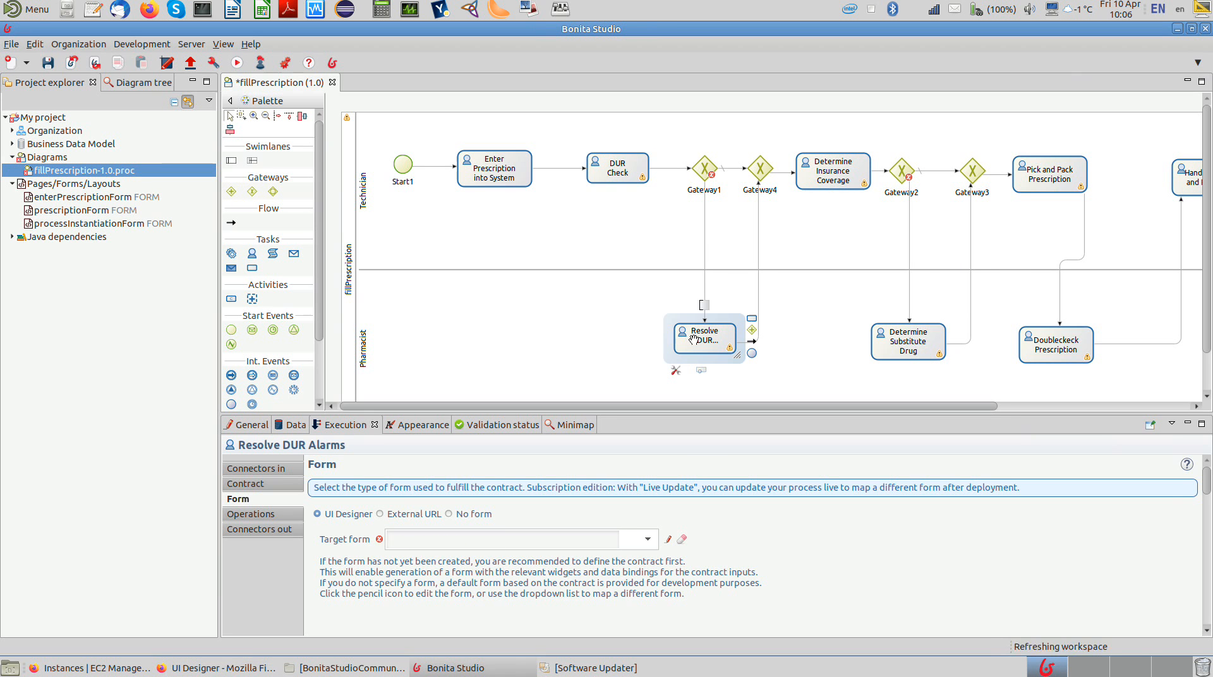
left_click(246, 484)
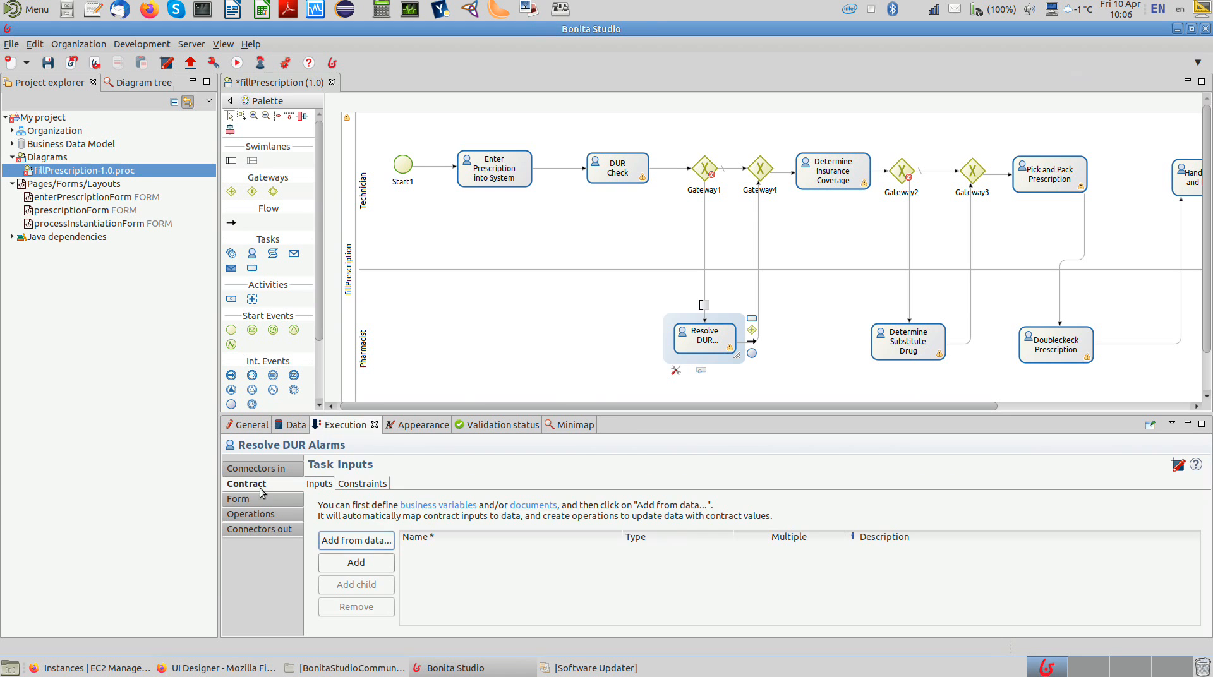
left_click(363, 540)
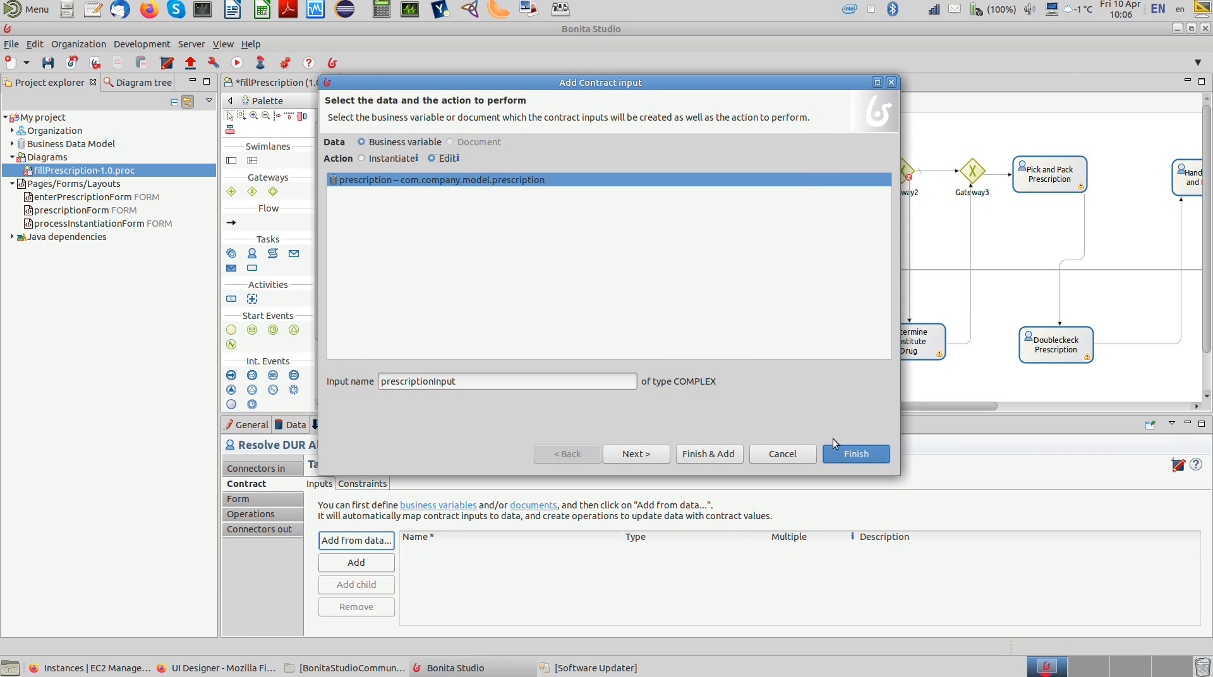
left_click(859, 464)
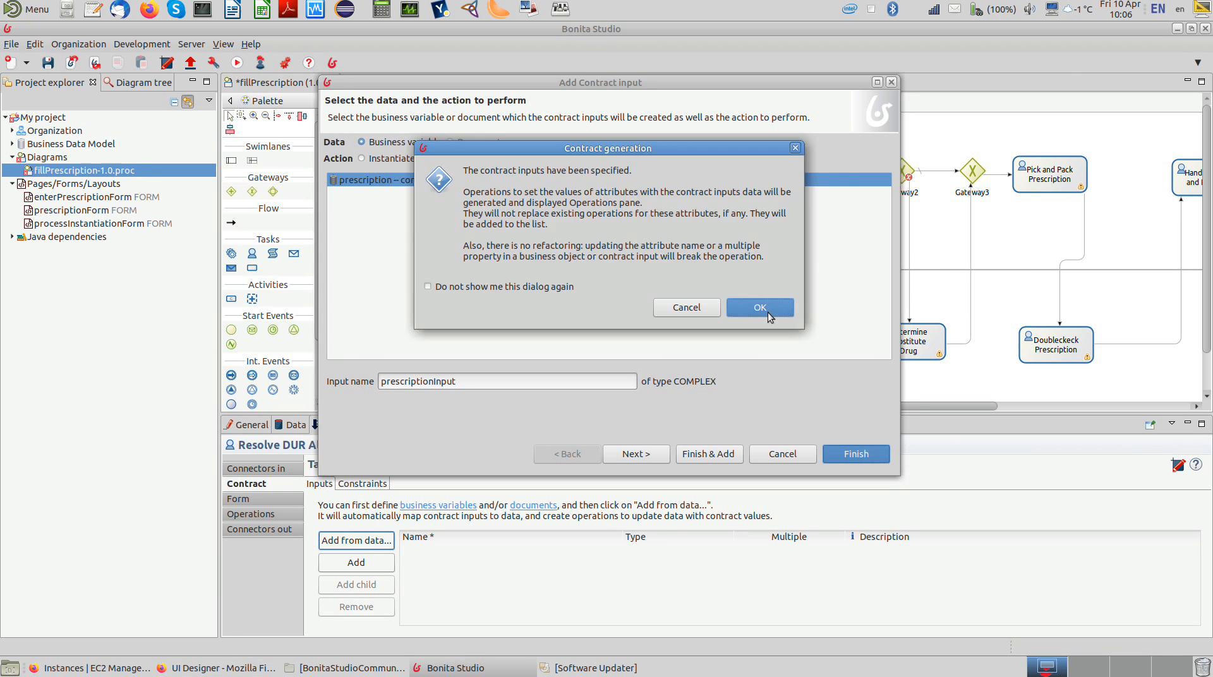
left_click(768, 310)
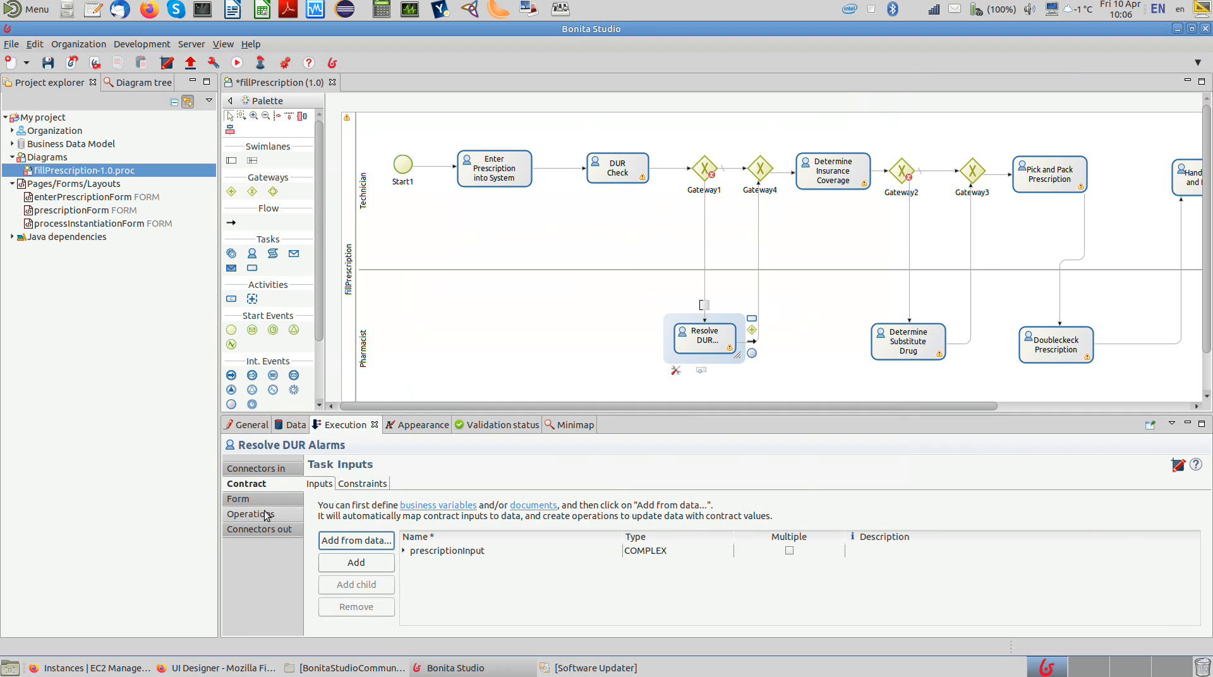
Step: Set prescriptionForm as the target form of the Resolve DUR Alarms task
left_click(264, 512)
left_click(264, 499)
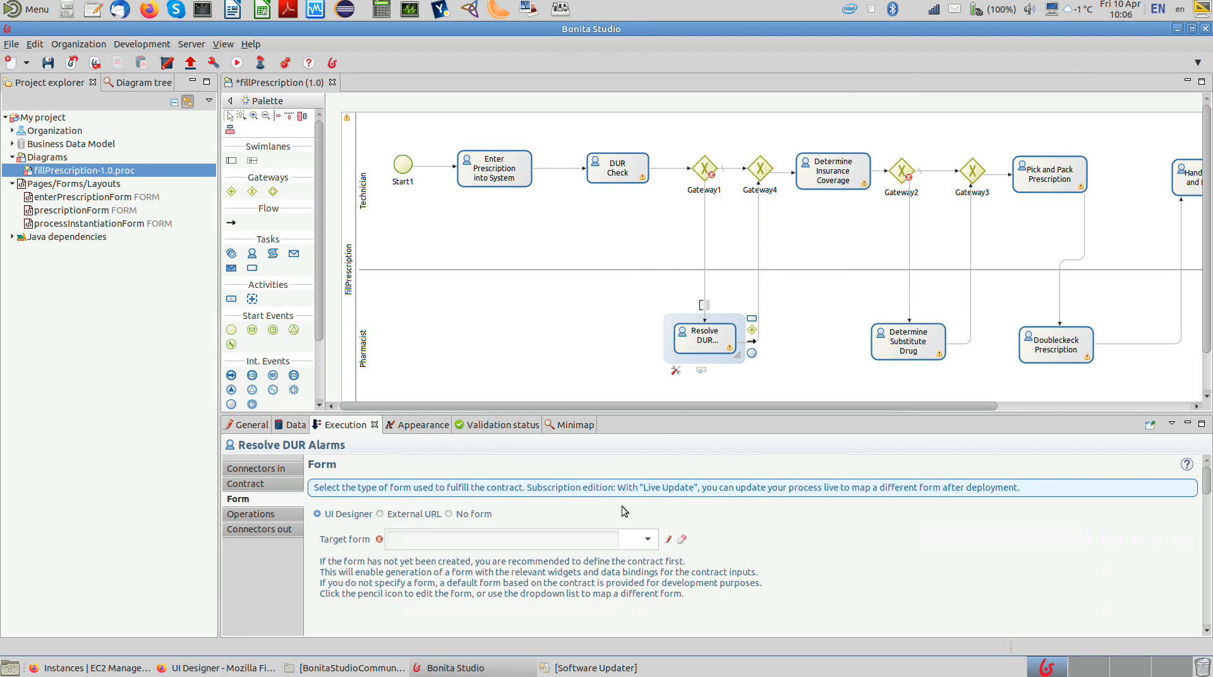
left_click(648, 540)
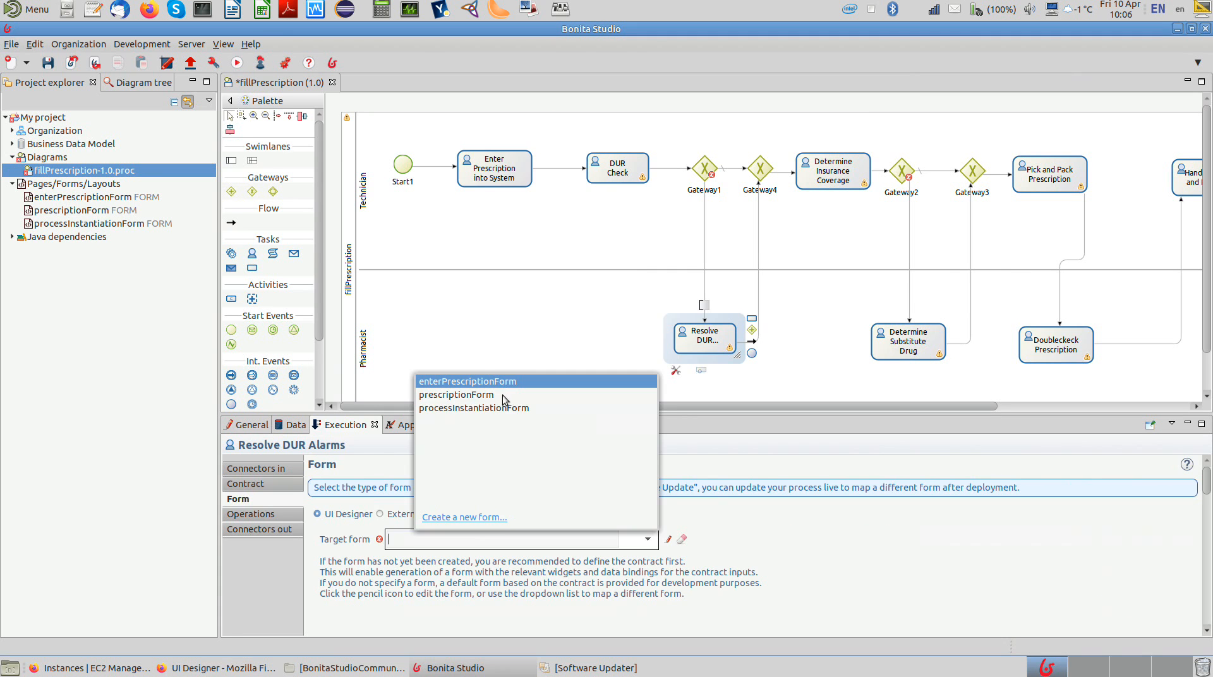
left_click(502, 395)
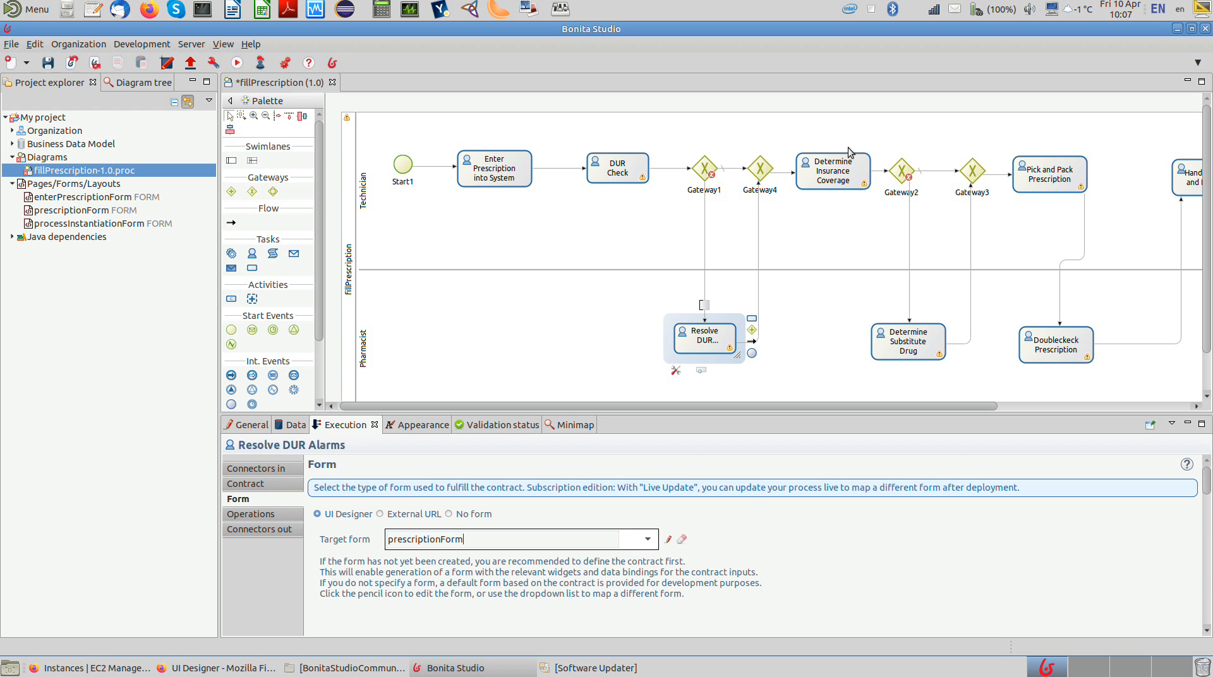
Step: Add the prescriptionInput contract input to Determine Insurance Coverage from the prescription variable, with the Edit action
left_click(839, 162)
left_click(256, 483)
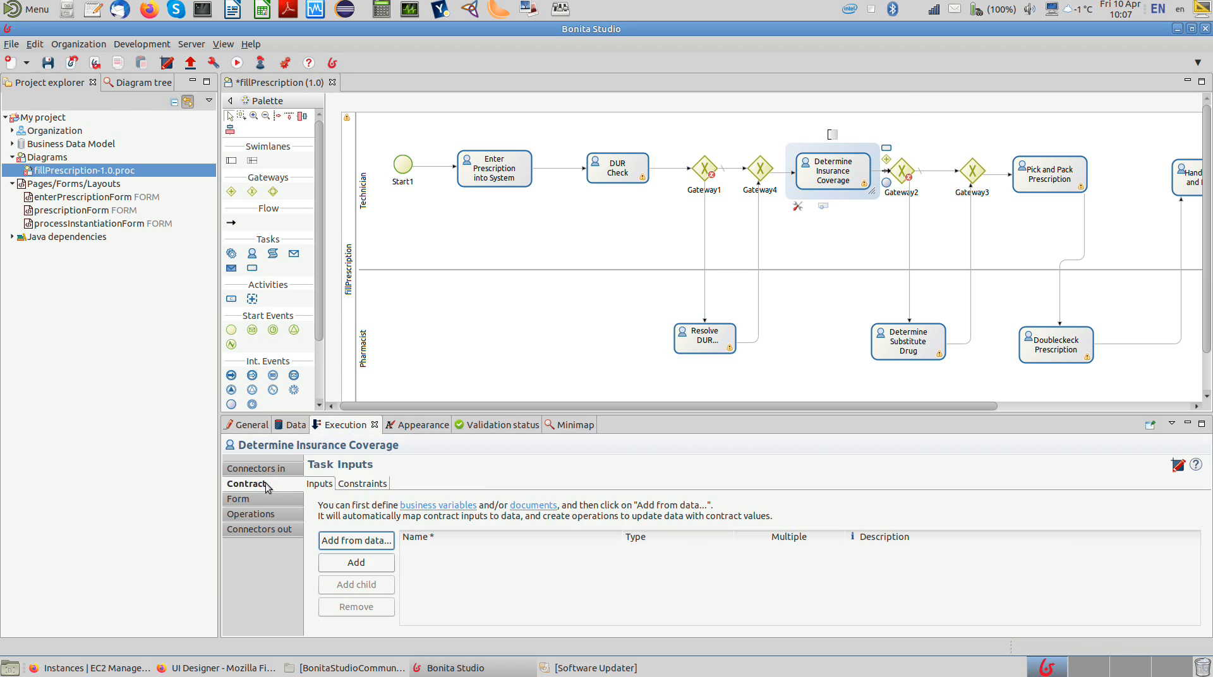
left_click(371, 546)
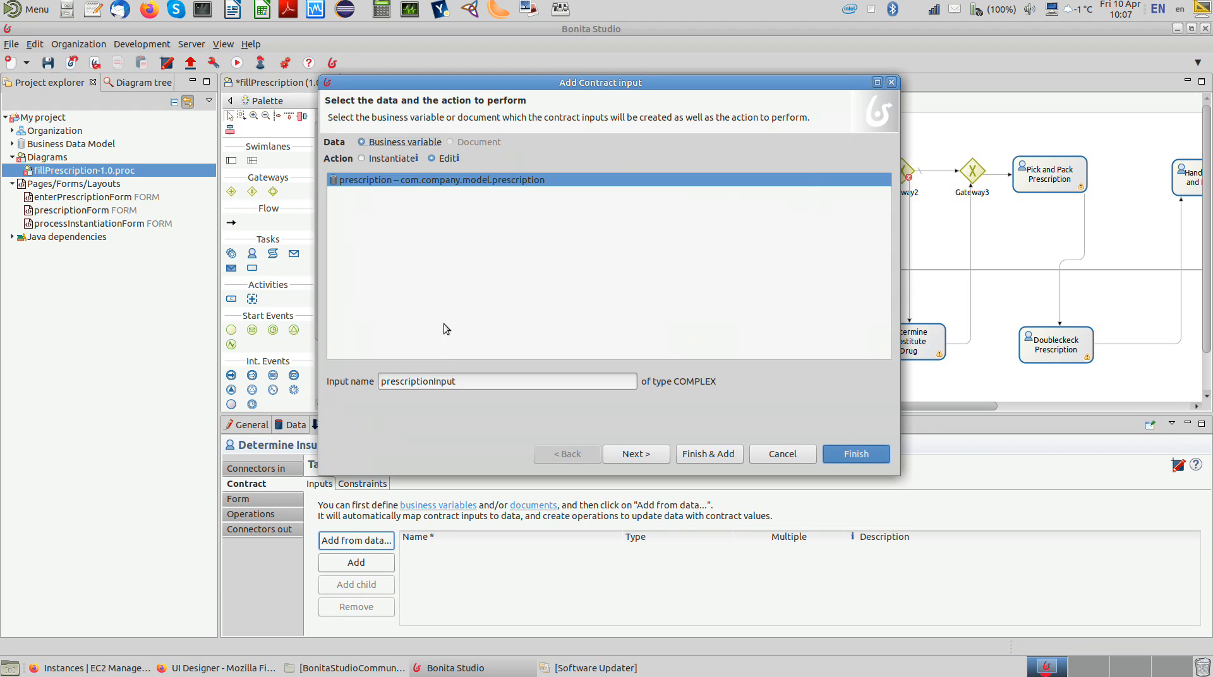
left_click(856, 454)
left_click(778, 307)
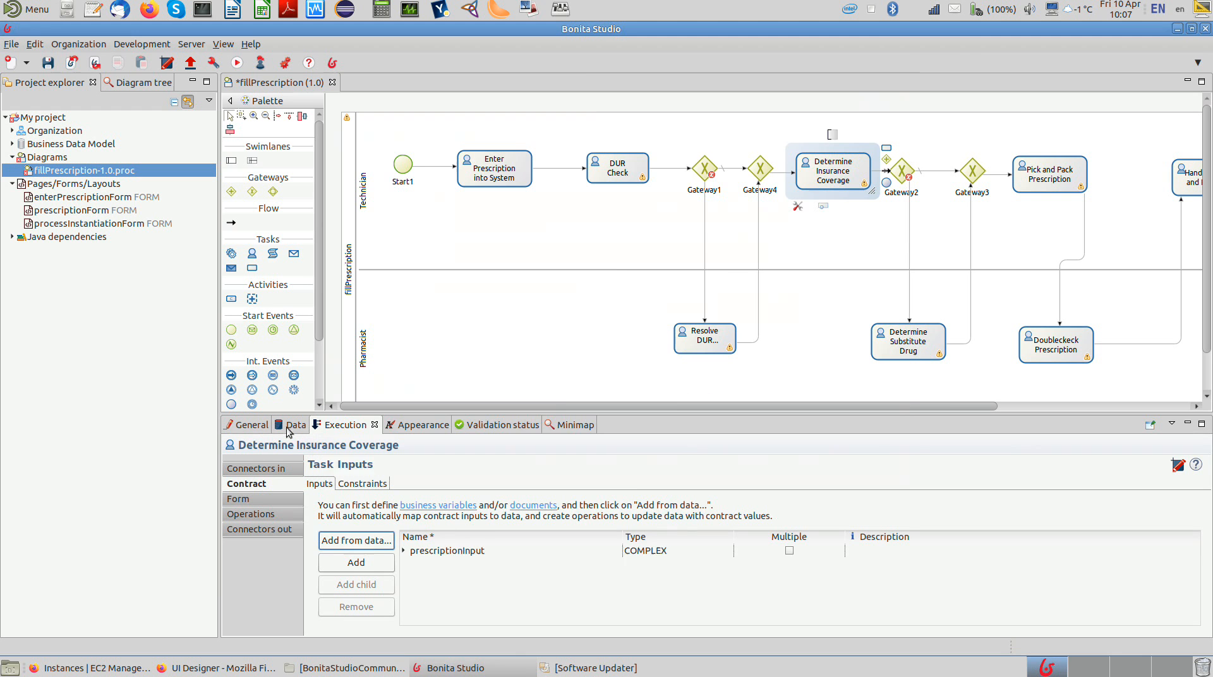
Step: Set prescriptionForm as the target form of the Determine Insurance Coverage task
left_click(260, 499)
left_click(647, 539)
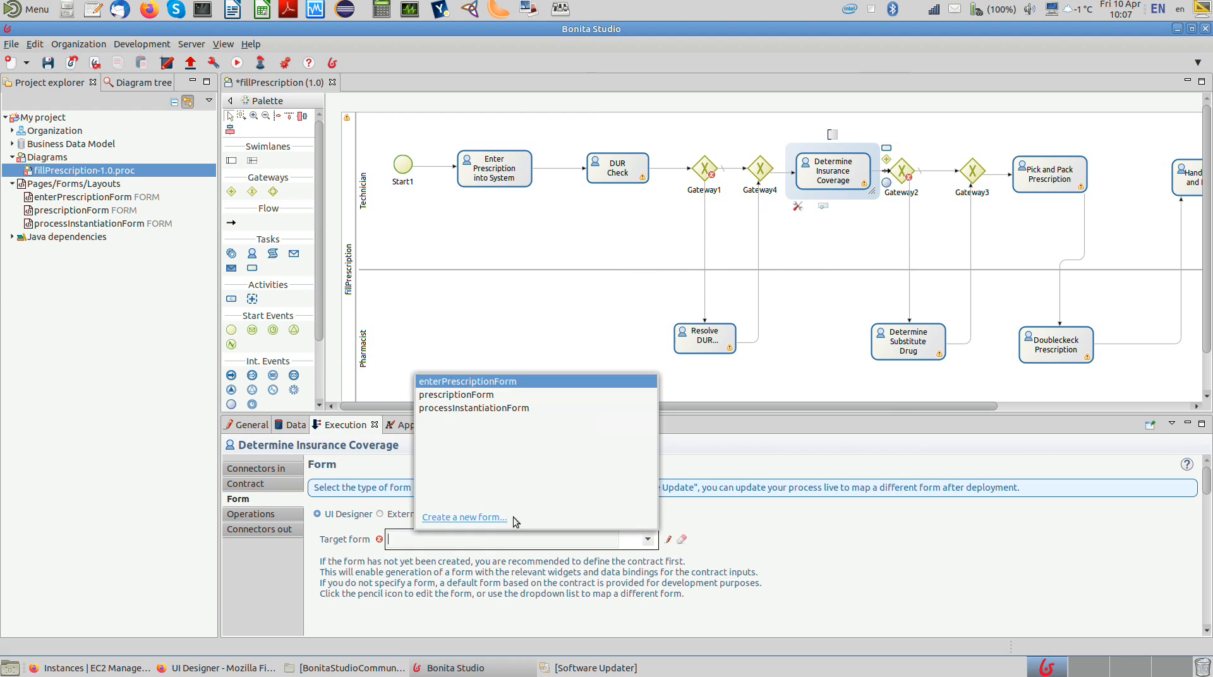
left_click(452, 397)
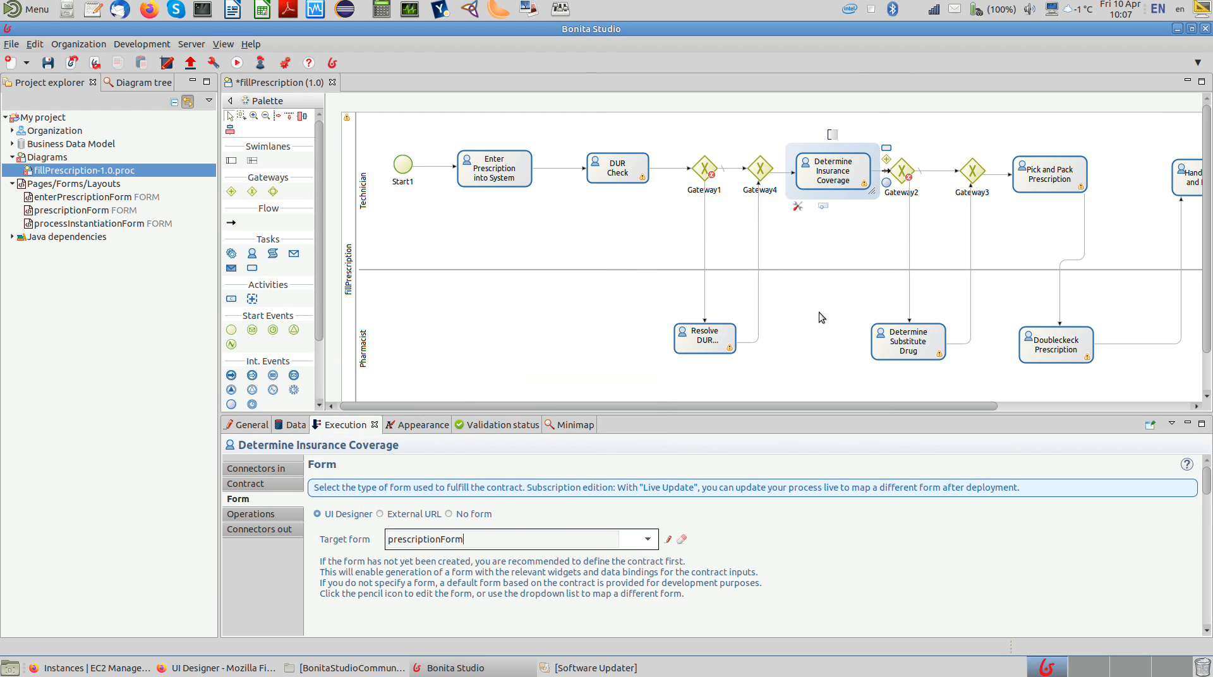
Step: Add the prescriptionInput contract input to Determine Substitute Drug from the prescription variable, with the Edit action
left_click(907, 343)
left_click(246, 483)
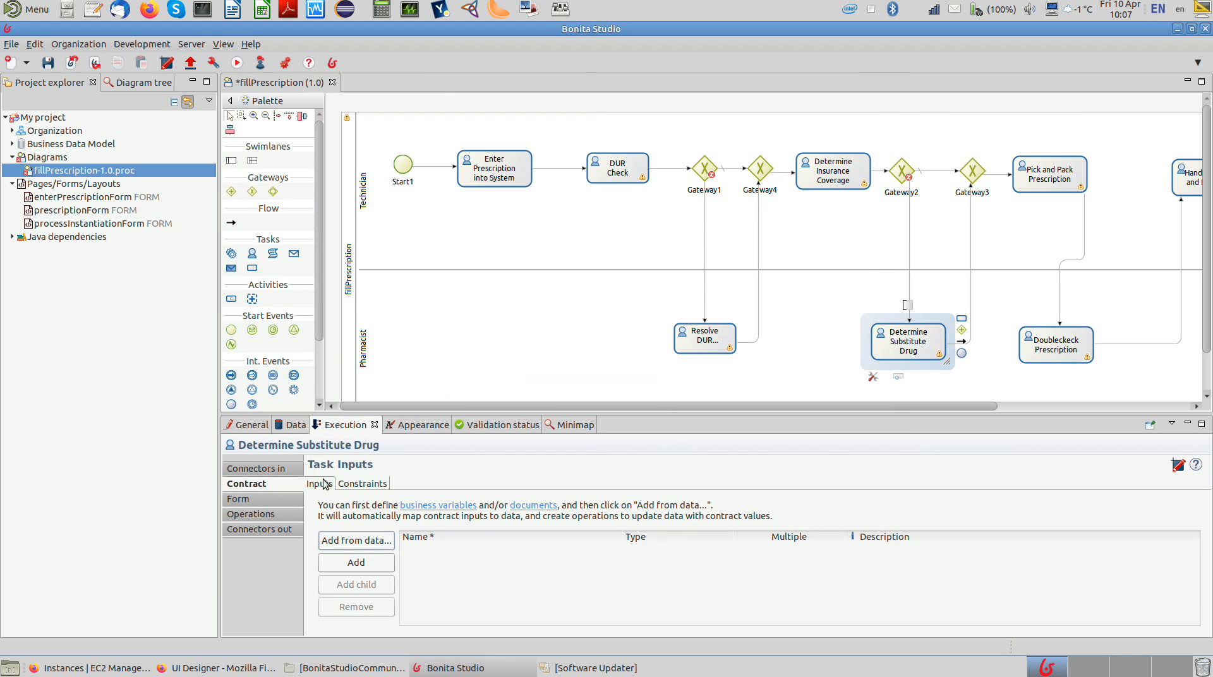
left_click(372, 541)
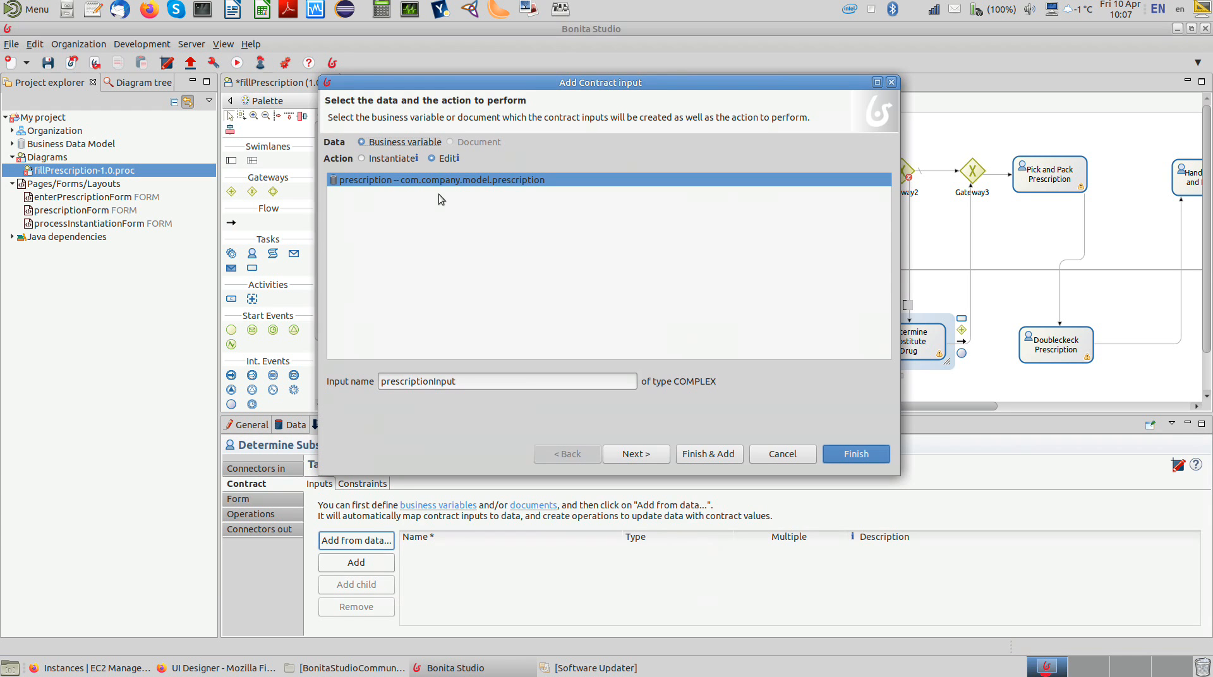
left_click(829, 454)
left_click(752, 308)
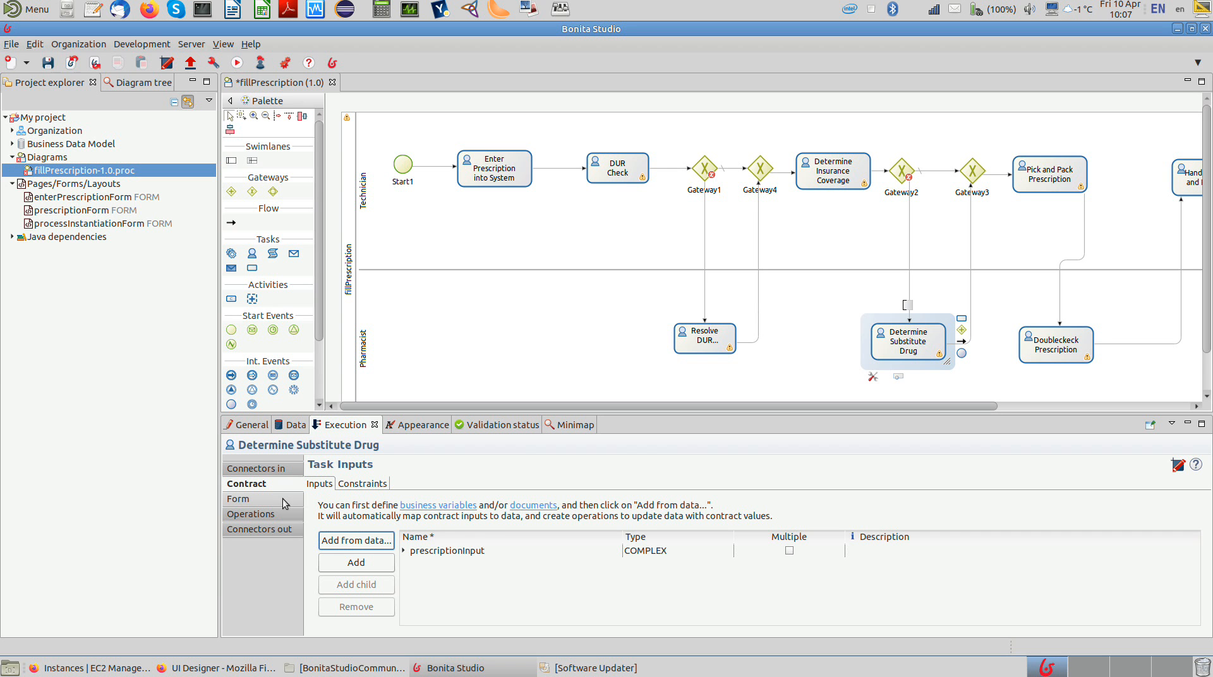
Step: Set prescriptionForm as the target form of the Determine Substitute Drug task
left_click(282, 498)
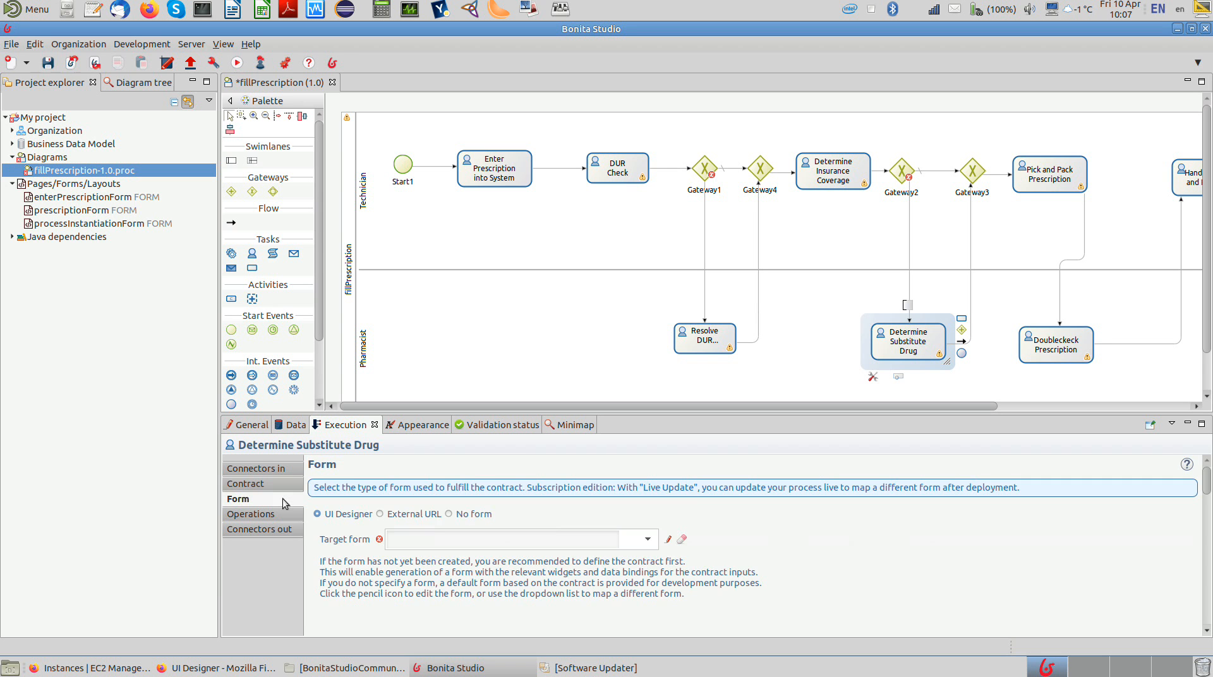
left_click(647, 539)
left_click(479, 396)
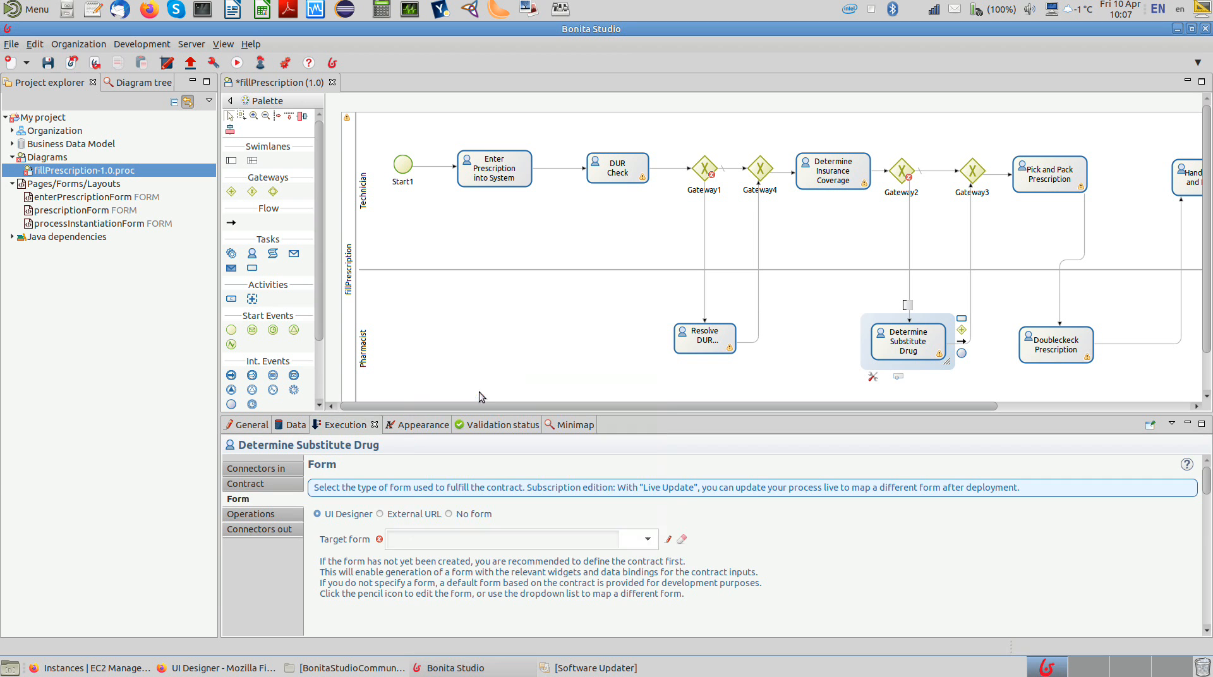
Step: Add the prescriptionInput contract input to Pick and Pack Prescription from the prescription variable, with the Edit action
left_click(1036, 168)
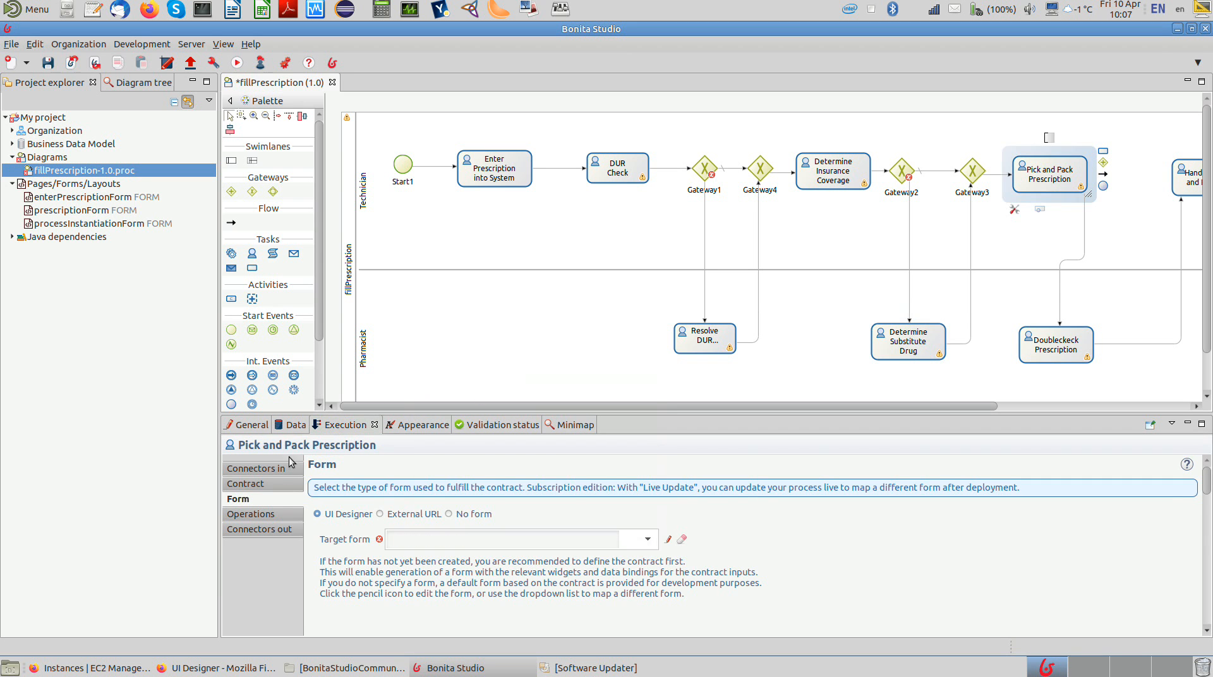
left_click(281, 483)
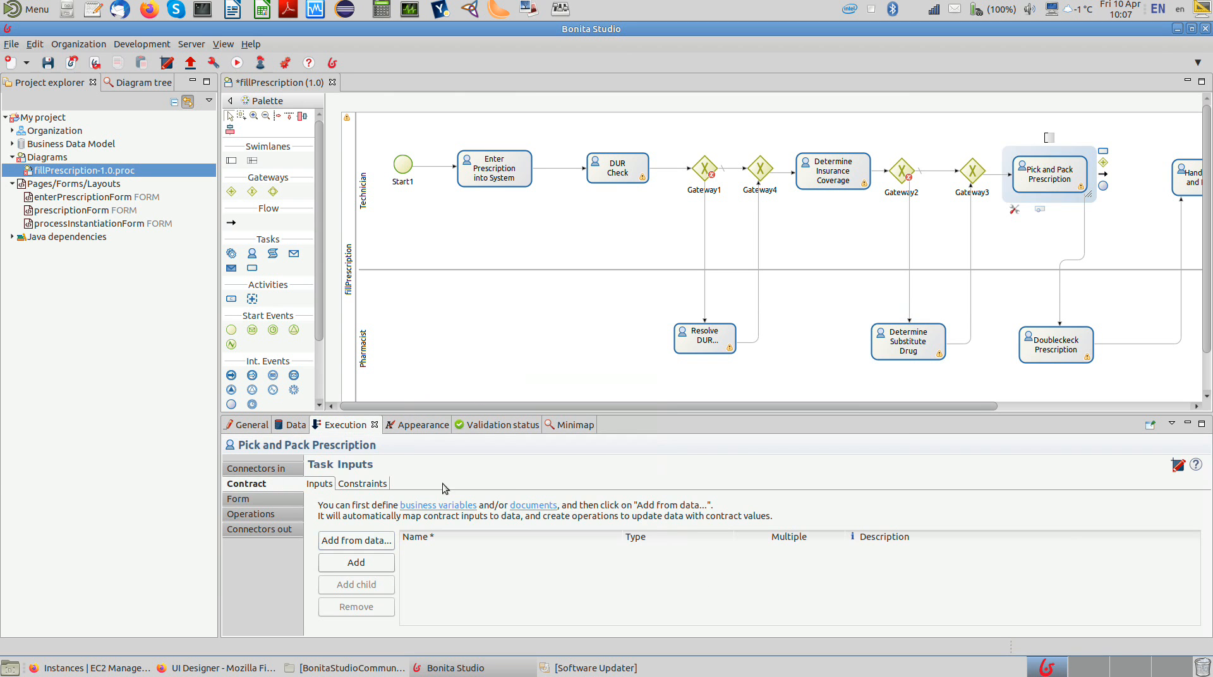
left_click(380, 542)
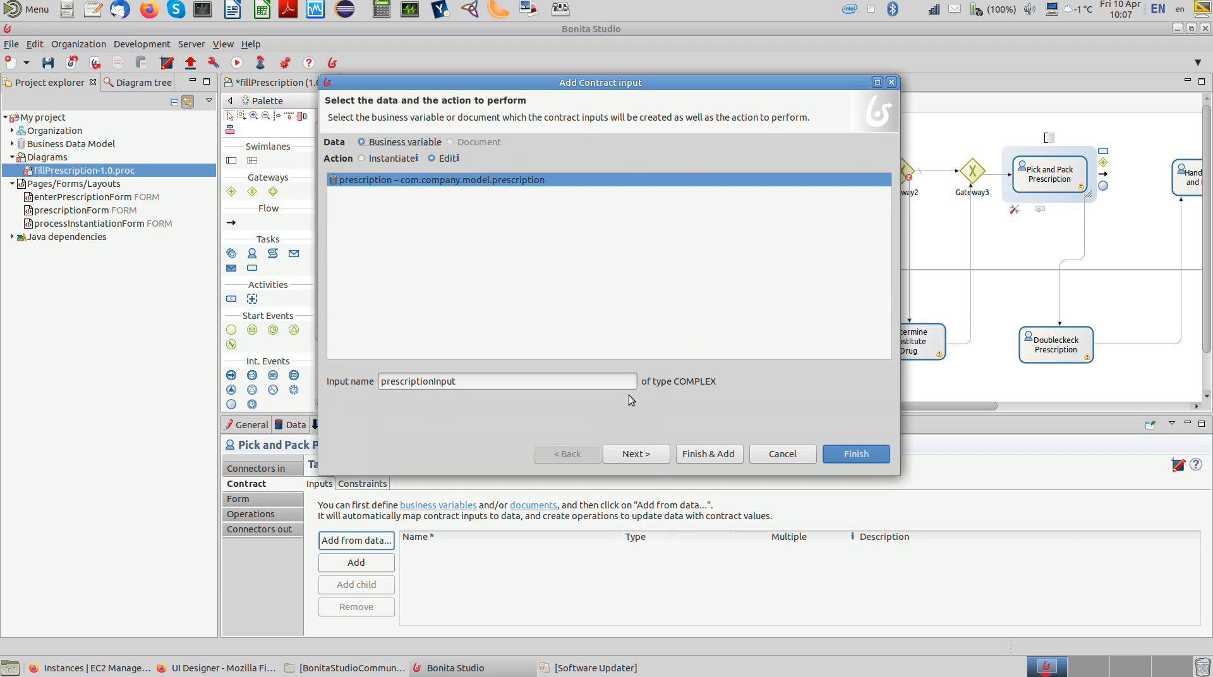
left_click(854, 455)
left_click(764, 309)
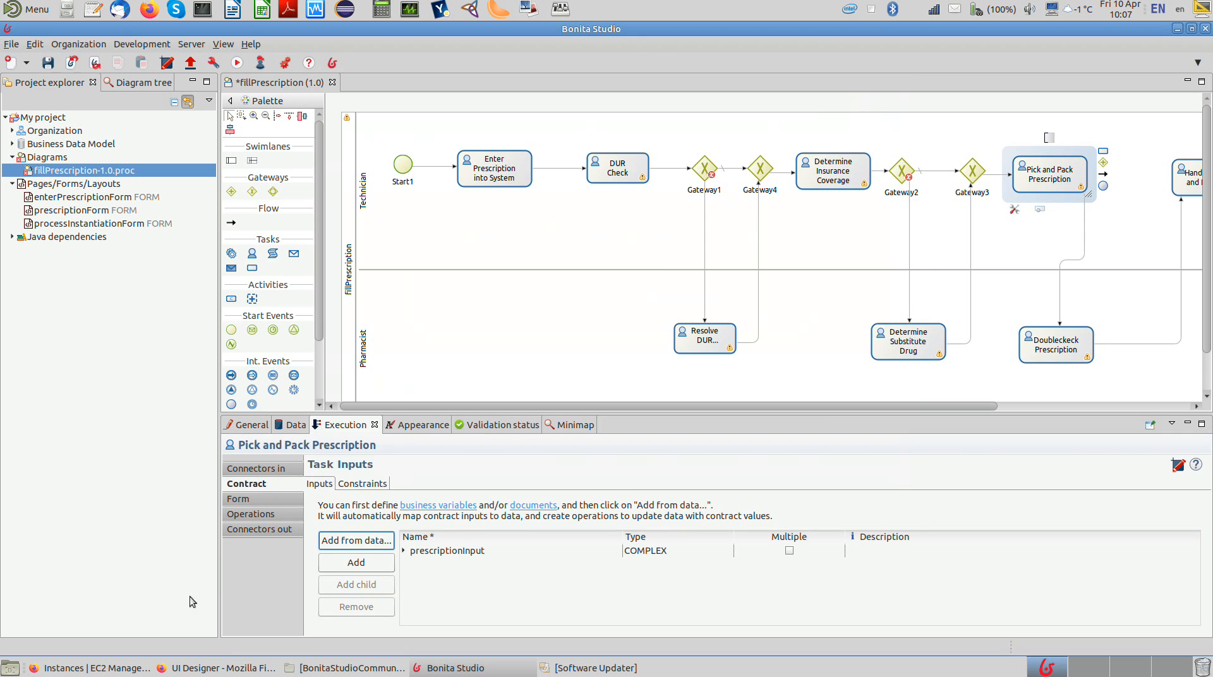
Step: Set prescriptionForm as the target form of the Pick and Pack Prescription task
left_click(264, 500)
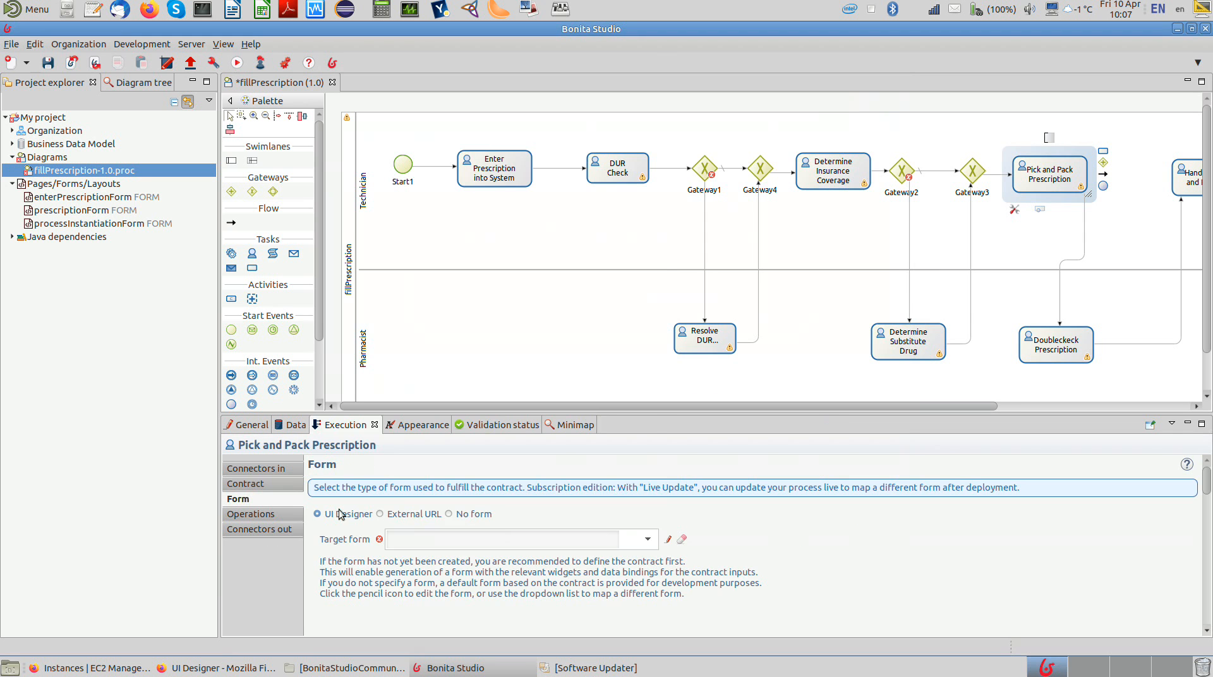
left_click(649, 539)
left_click(457, 399)
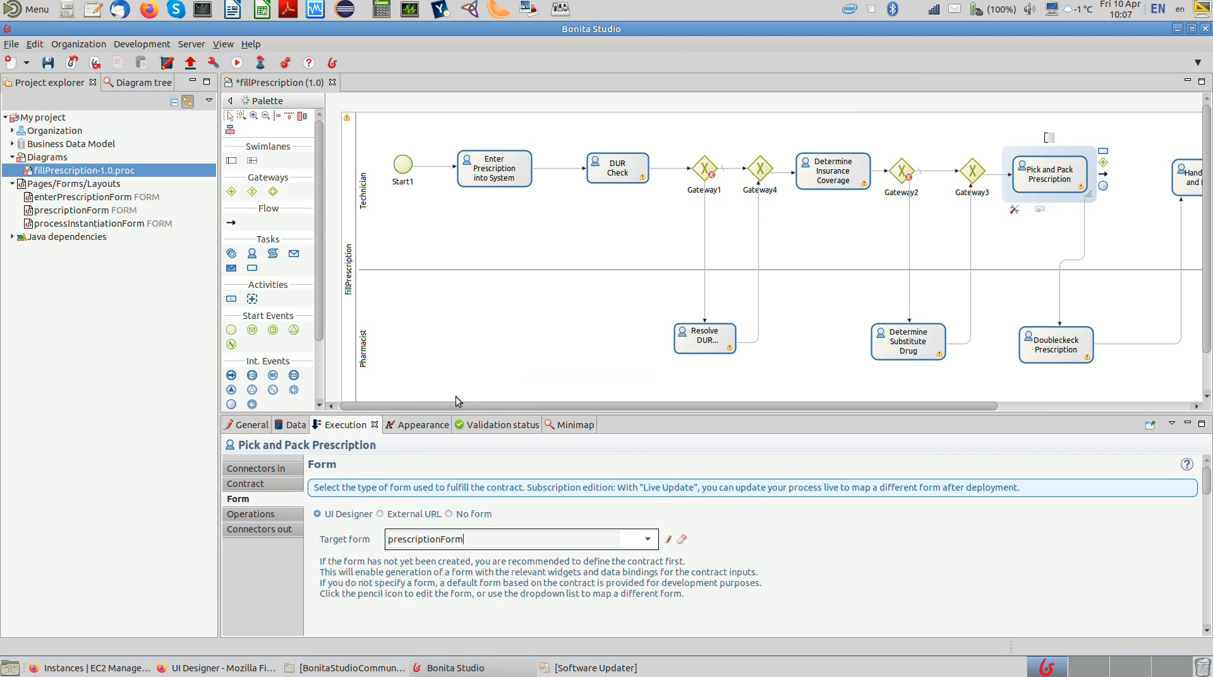
Step: Add the prescriptionInput contract input to Doubleckeck Prescription from the prescription variable, with the Edit action
left_click(1038, 344)
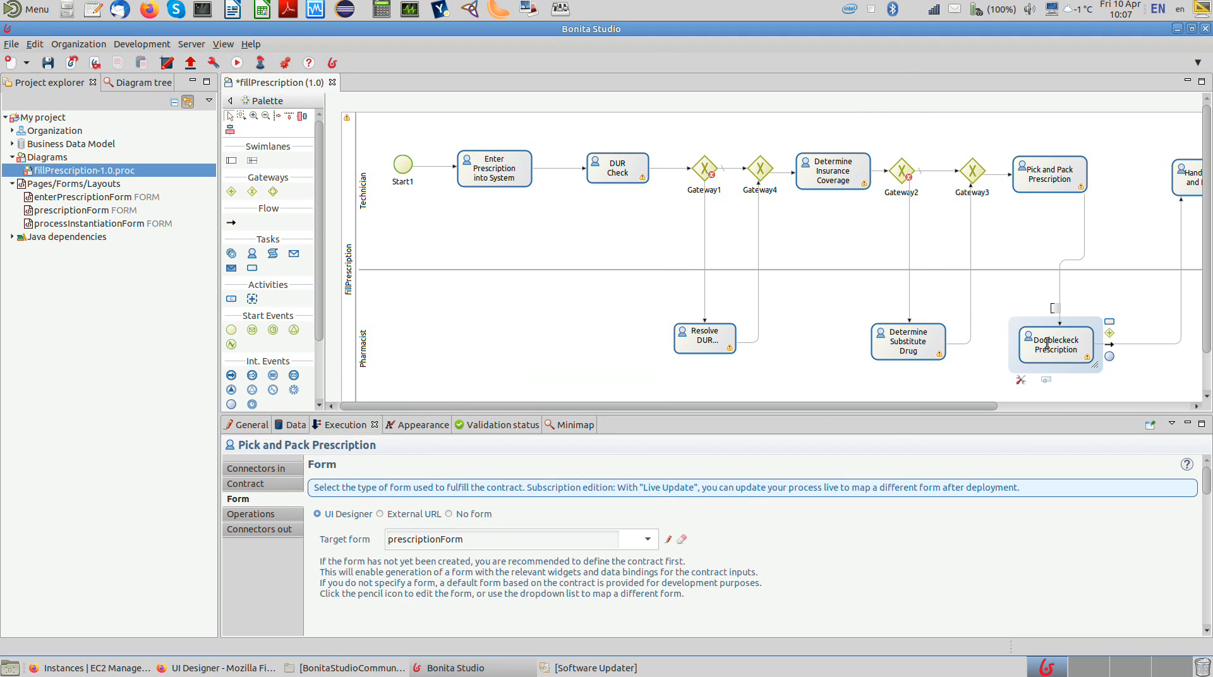
left_click(278, 484)
left_click(377, 542)
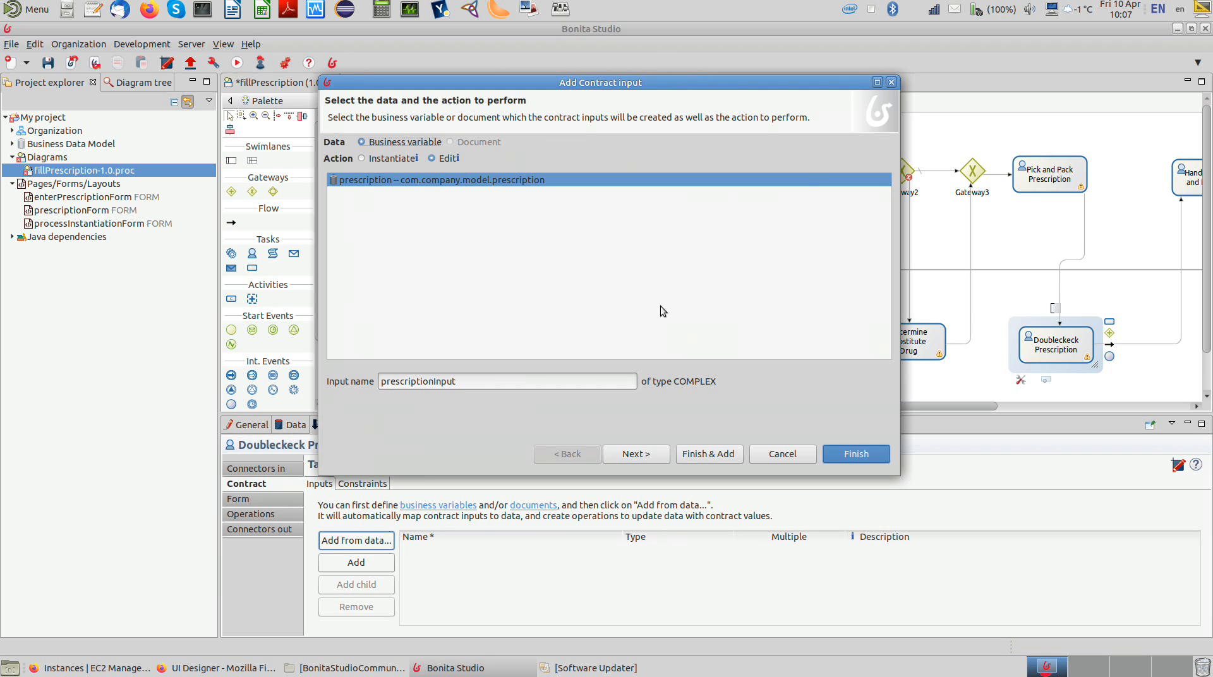
left_click(843, 452)
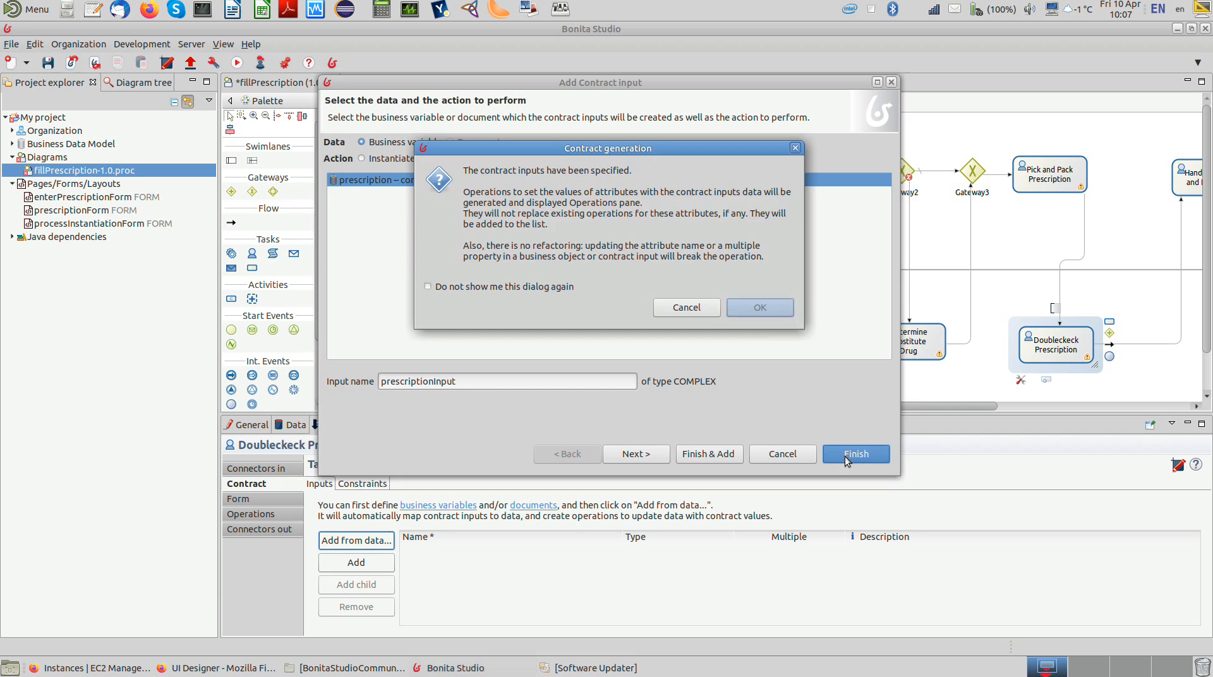
left_click(760, 309)
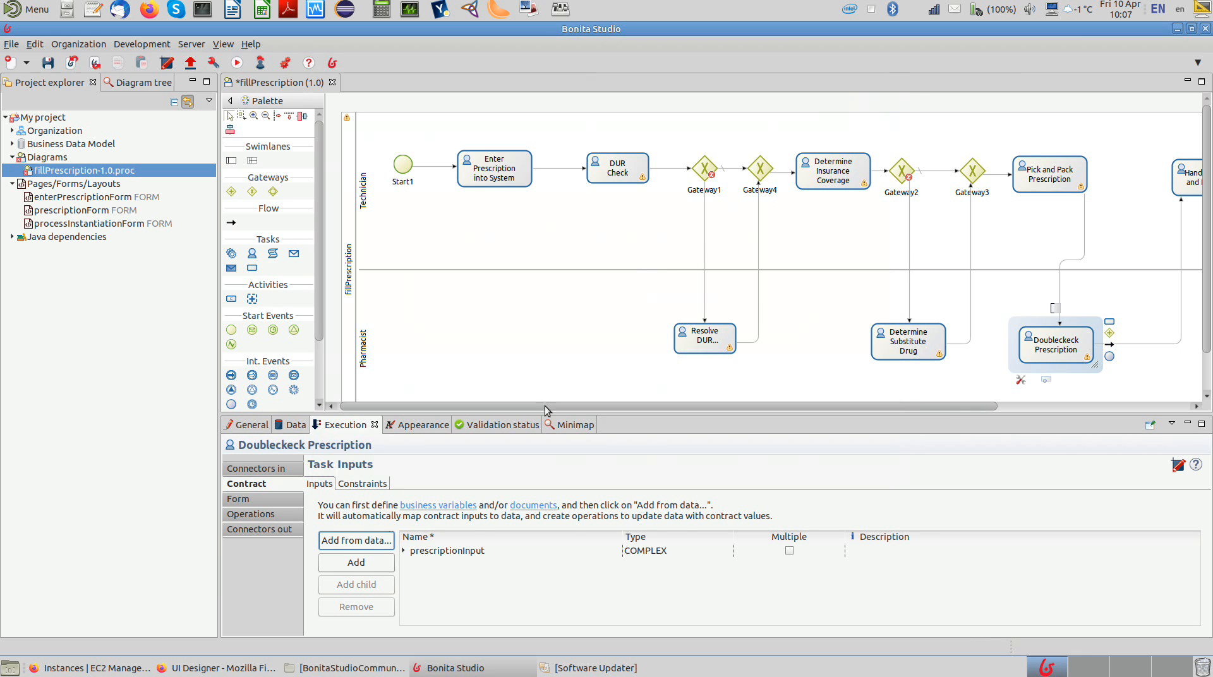
Step: Set prescriptionForm as the target form of the Doubleckeck Prescription task
left_click(246, 500)
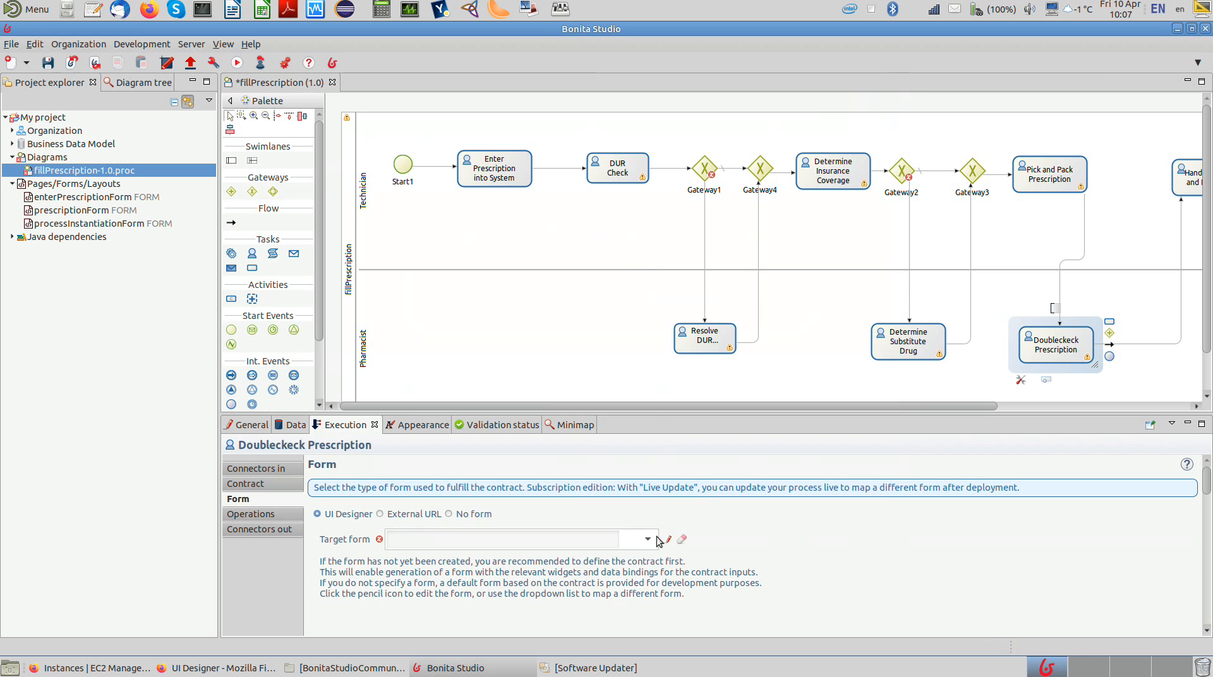
left_click(648, 539)
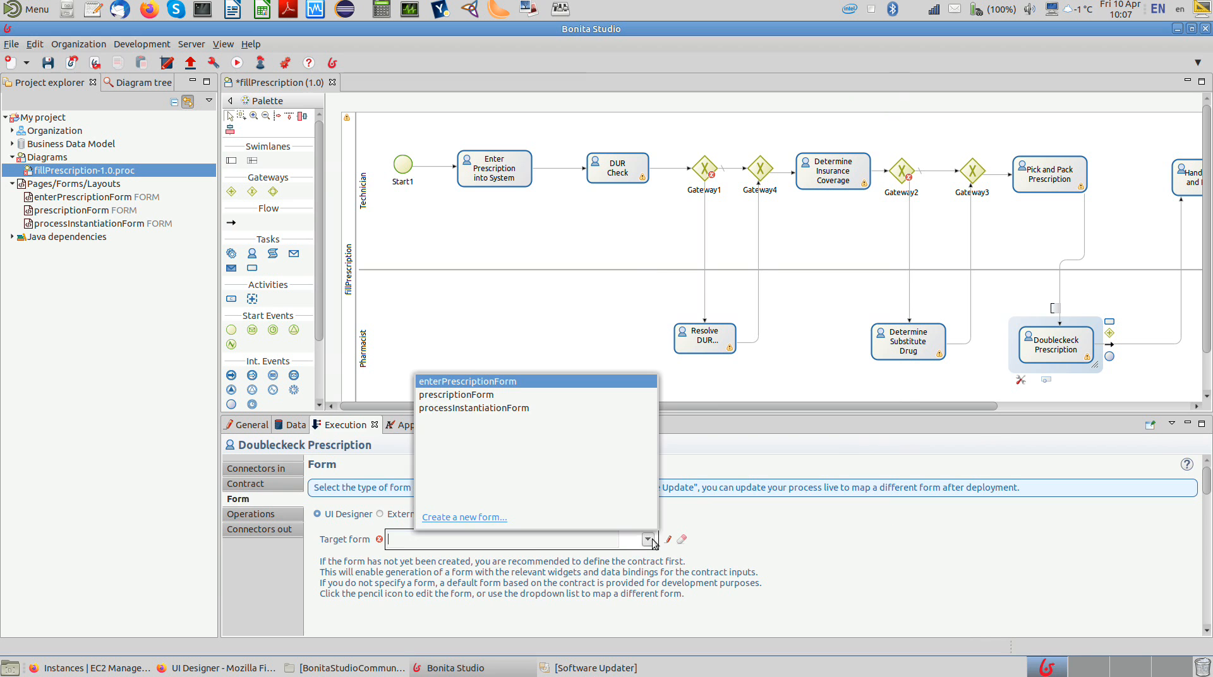
left_click(456, 395)
Step: Add the prescriptionInput contract input to Handle Pickup and Payment from the prescription variable, with the Edit action
left_click_drag(710, 400, 902, 404)
left_click(935, 172)
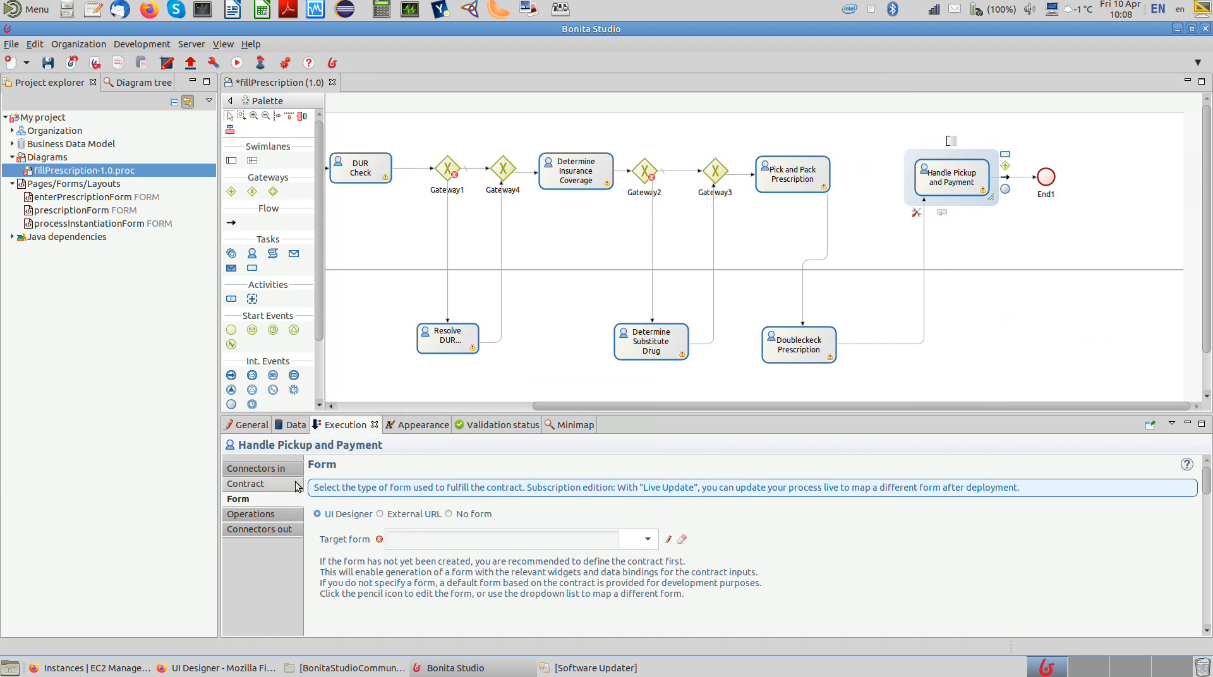
left_click(246, 483)
left_click(377, 543)
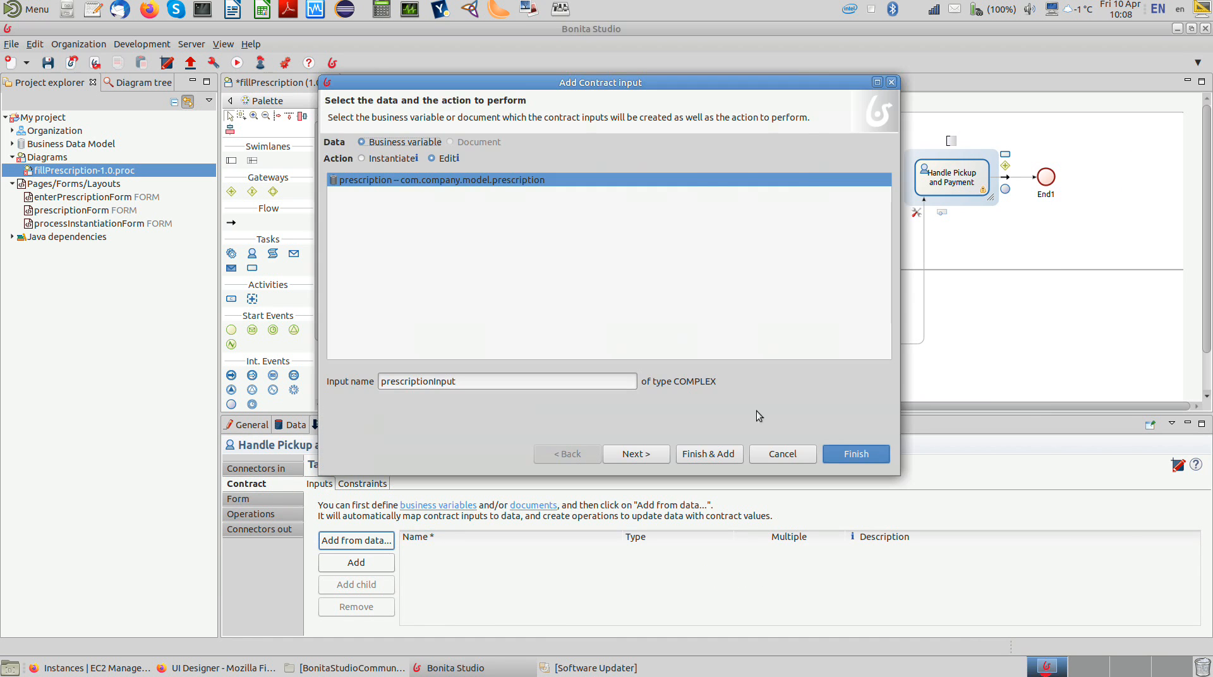
left_click(854, 454)
left_click(737, 305)
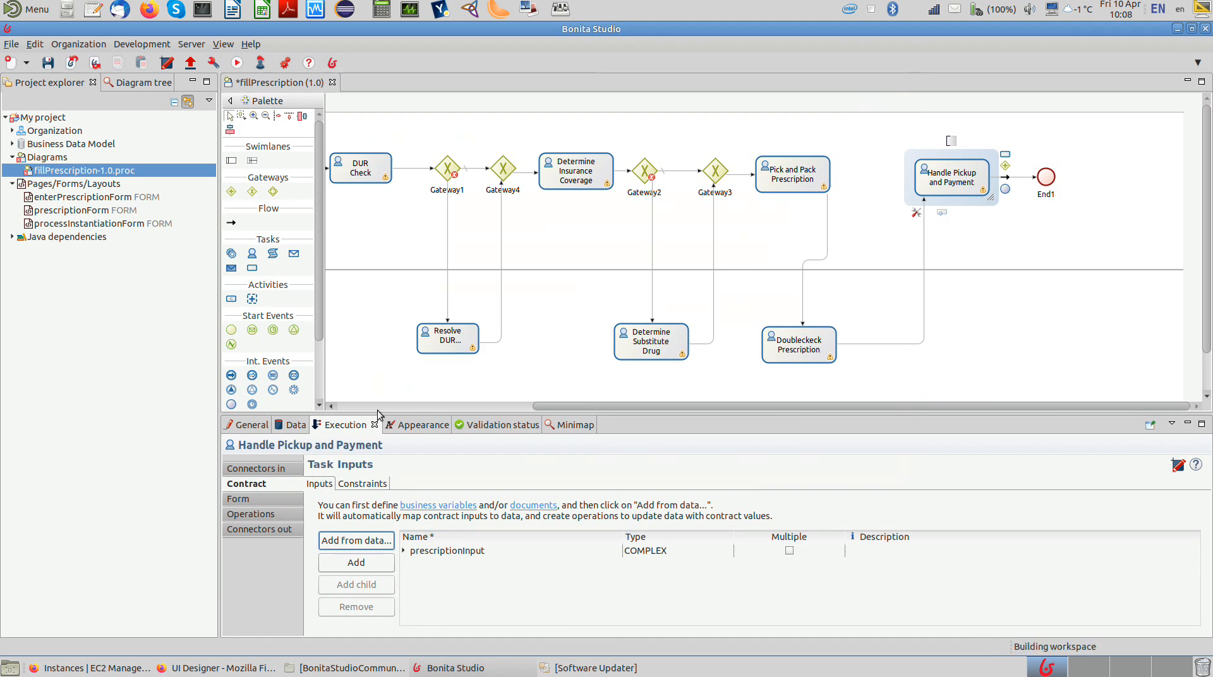
Step: Set prescriptionForm as the target form of the Handle Pickup and Payment task
left_click(276, 500)
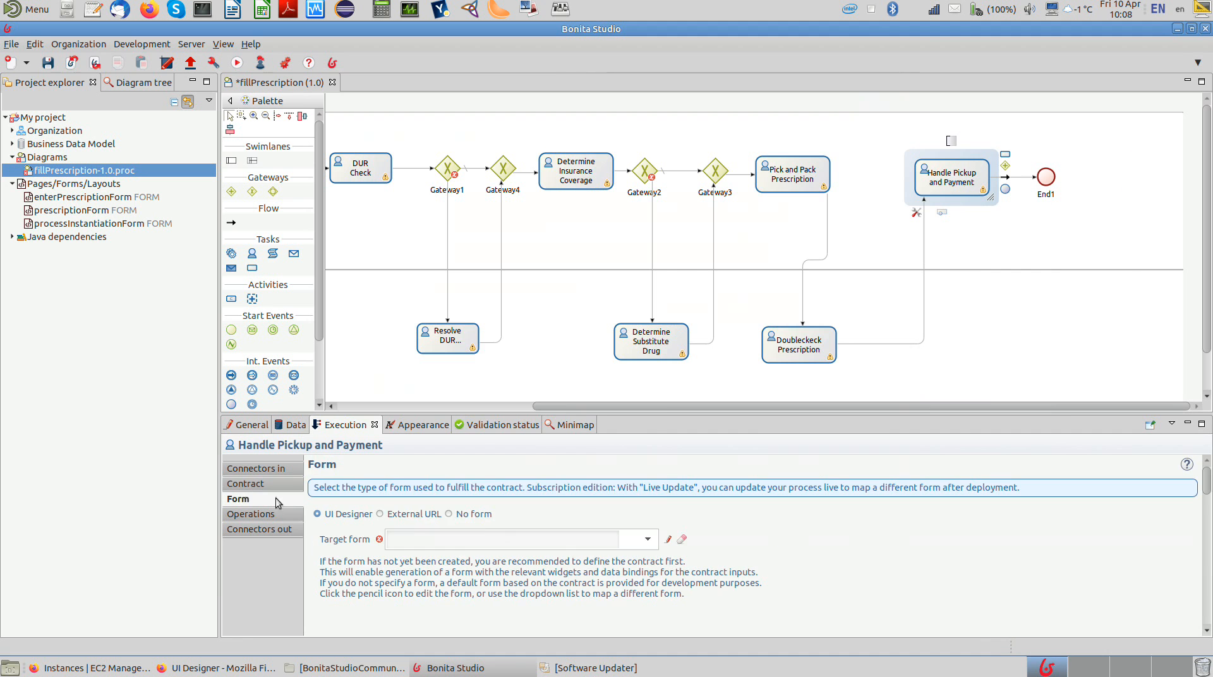
left_click(648, 539)
left_click(513, 396)
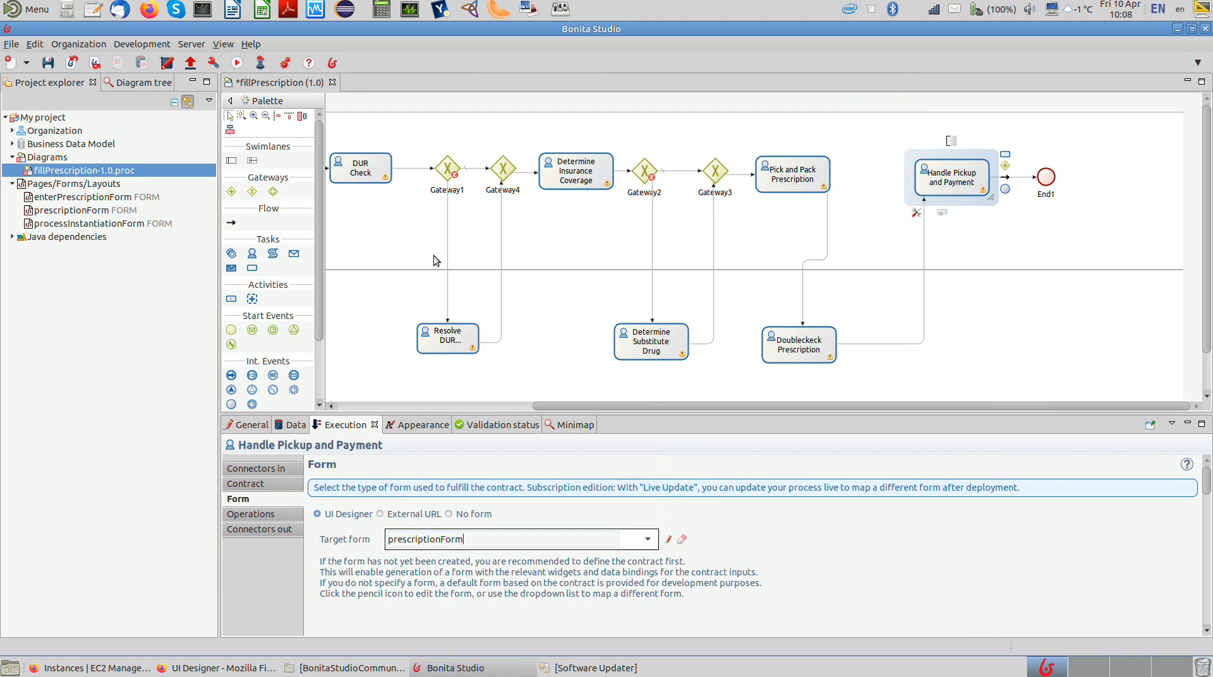
Step: Save the fillPrescription diagram and refresh its validation status
left_click(50, 62)
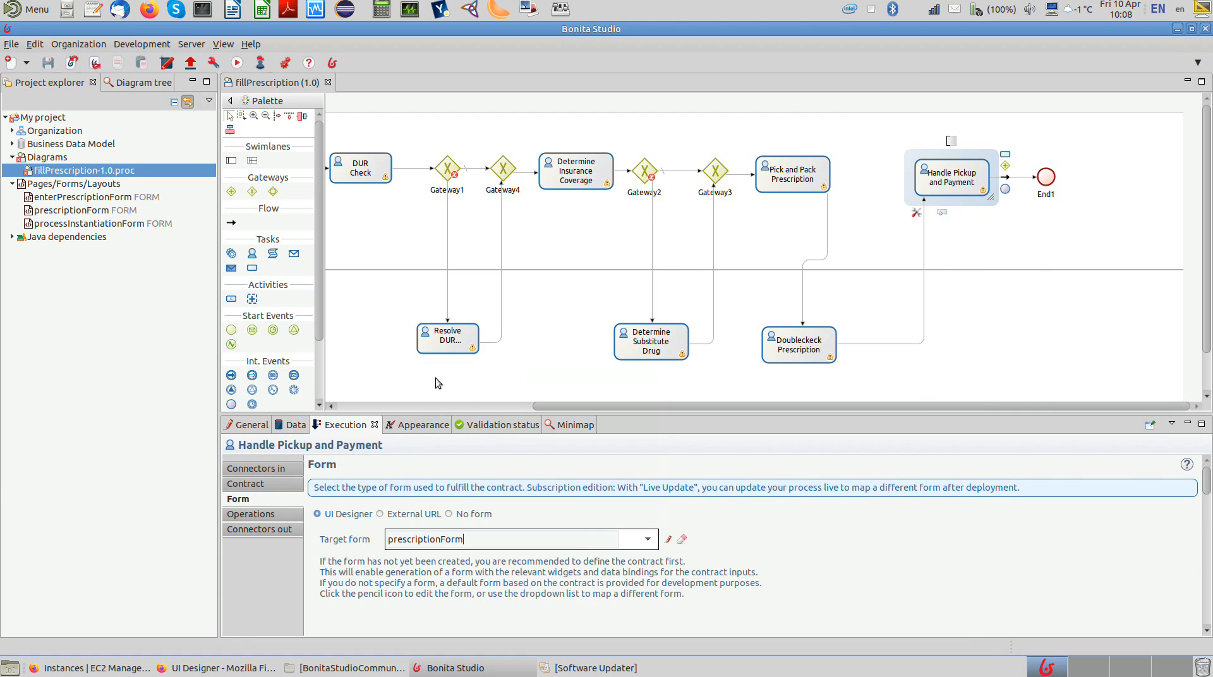
left_click(474, 427)
left_click(252, 449)
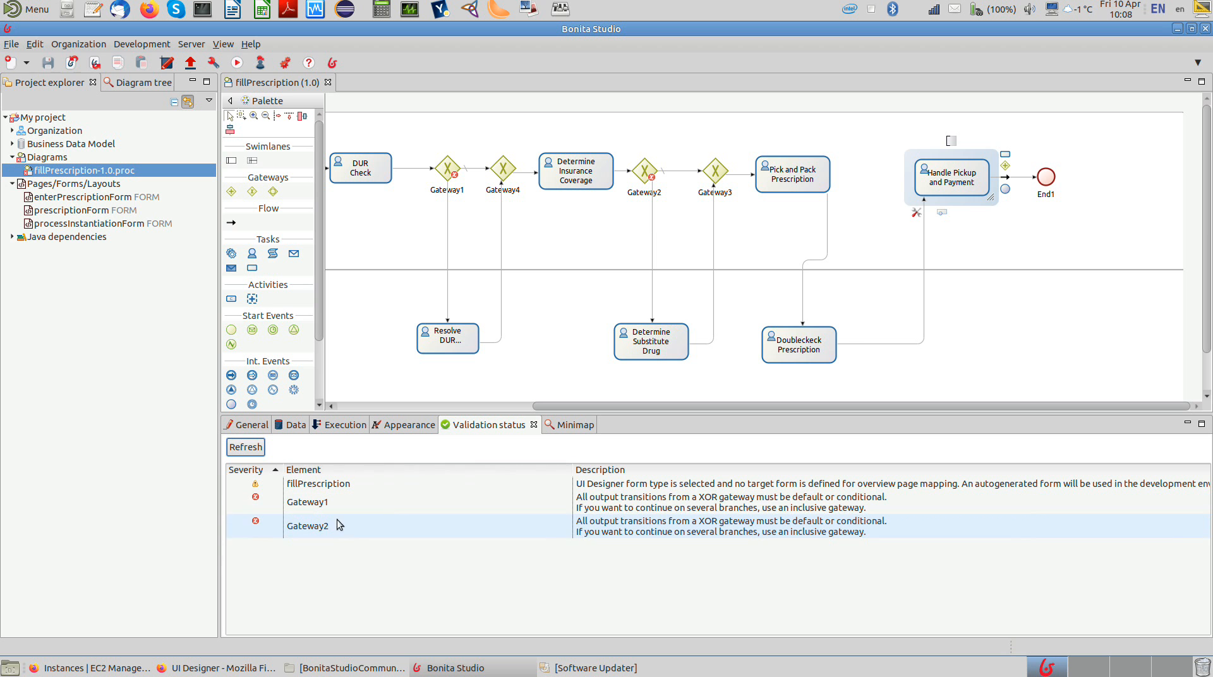
Step: Open the condition of the flow from Gateway1 to Resolve DUR Alarms for editing as a Script expression
left_click(394, 406)
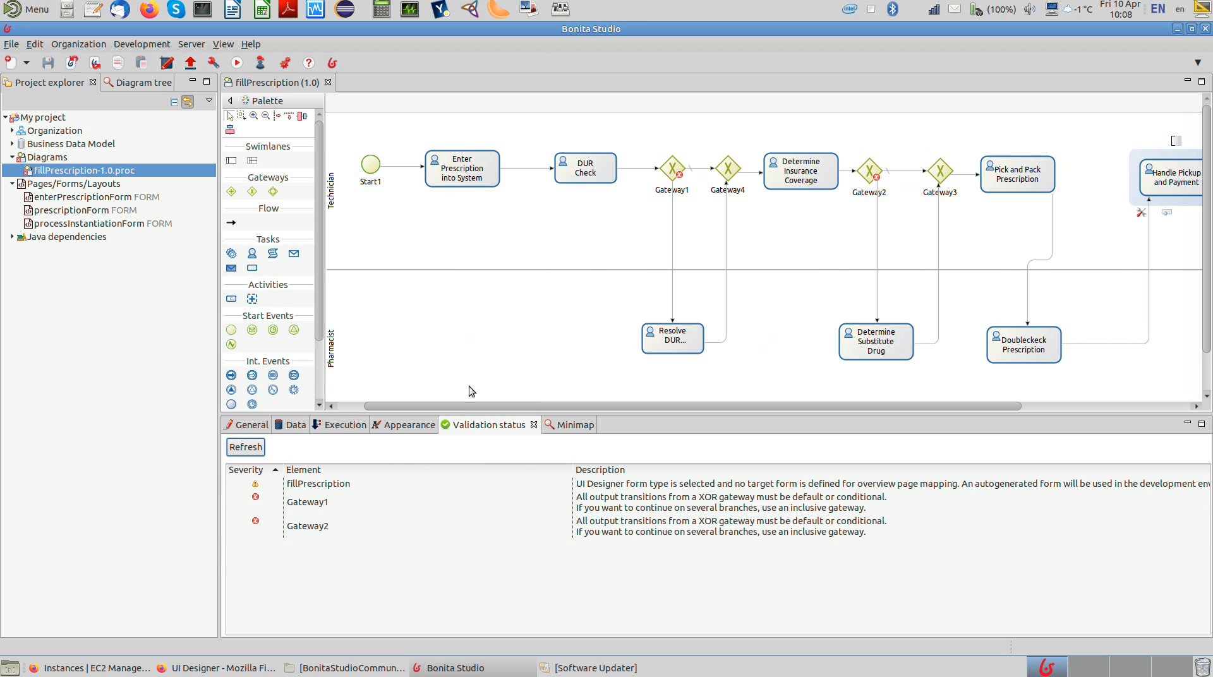
left_click(673, 244)
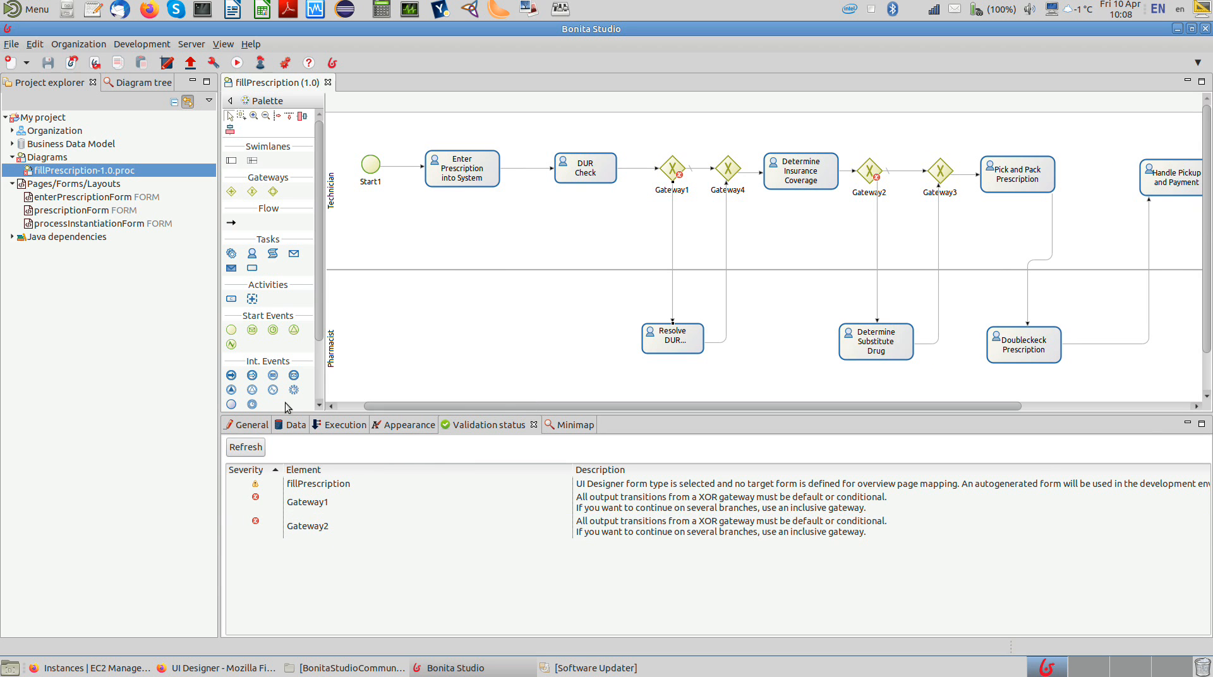
left_click(253, 424)
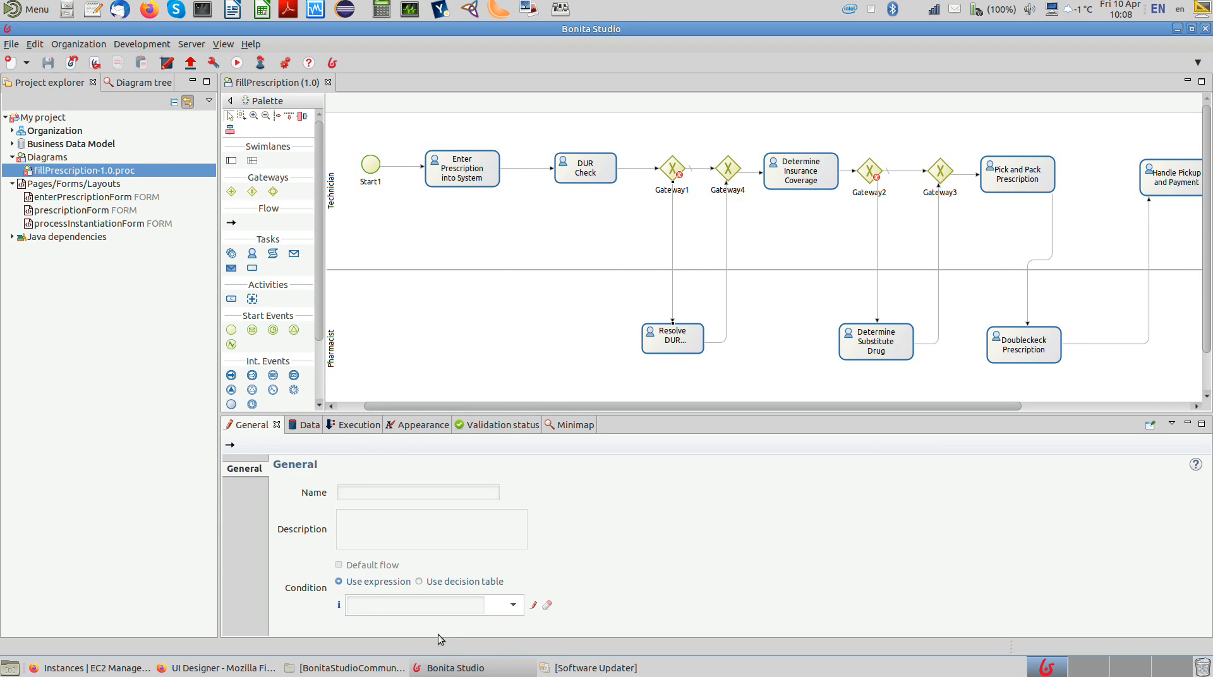
left_click(533, 605)
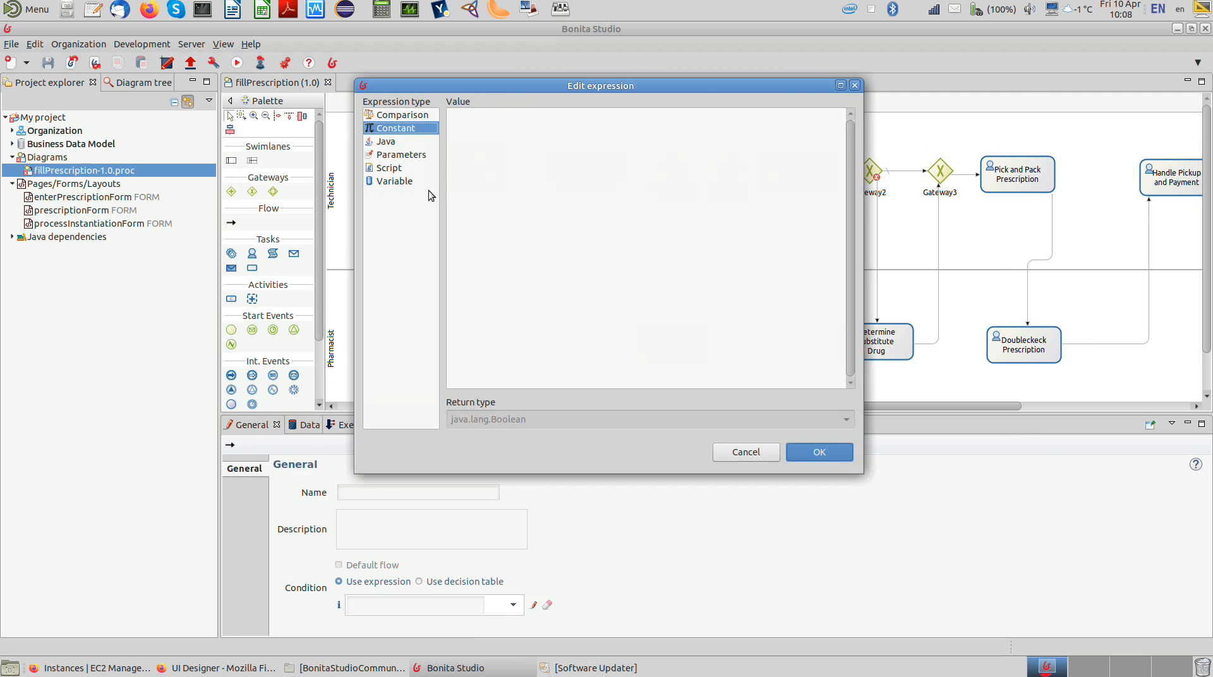
left_click(388, 167)
left_click_drag(501, 85, 195, 169)
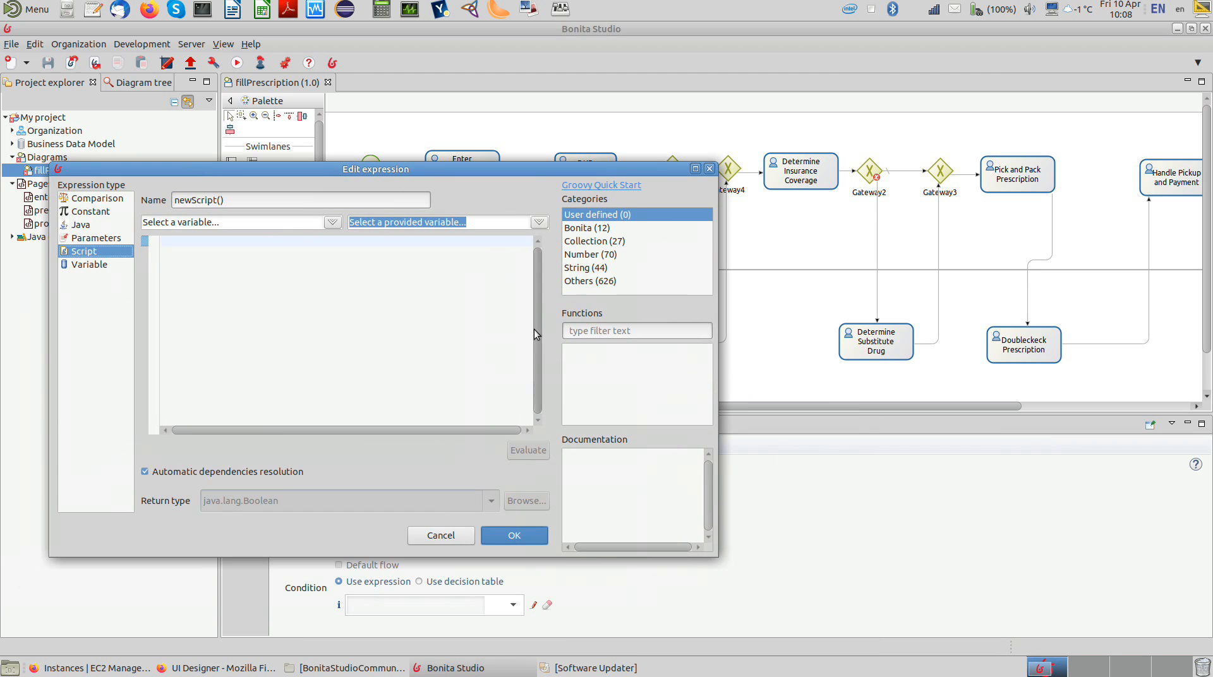
left_click_drag(719, 390, 600, 376)
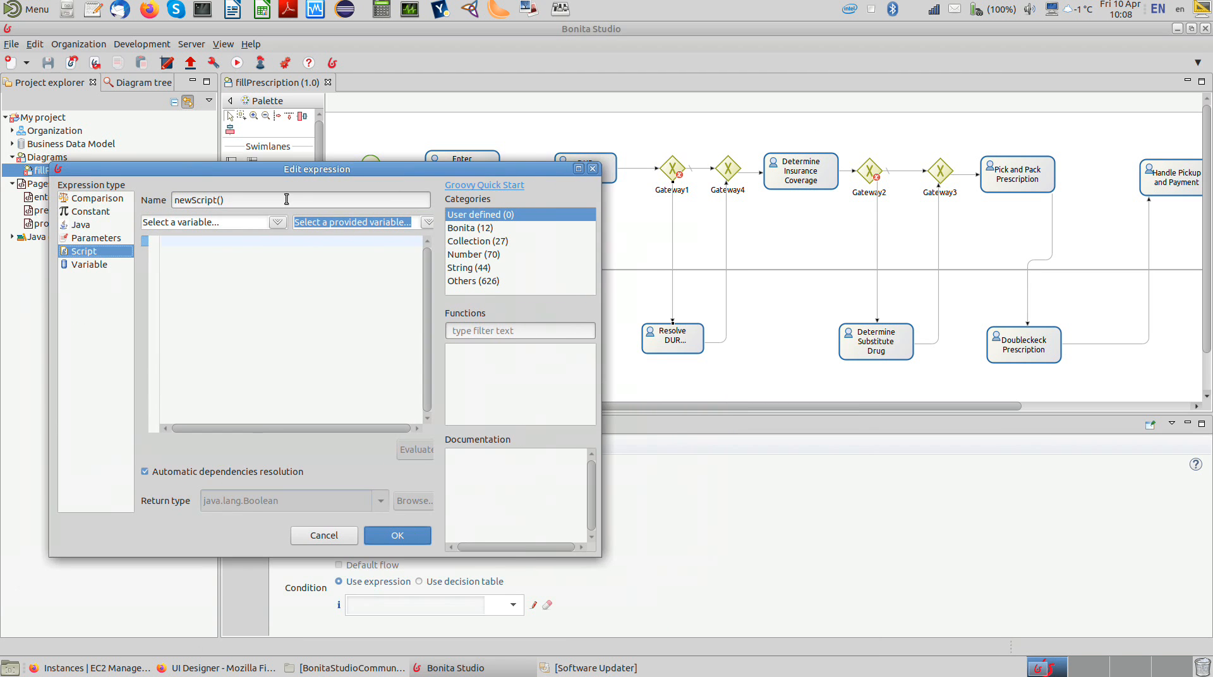
Step: Define the condition script as prescription.durAlarms from the process variable and name it checkDURAlarms
left_click(277, 222)
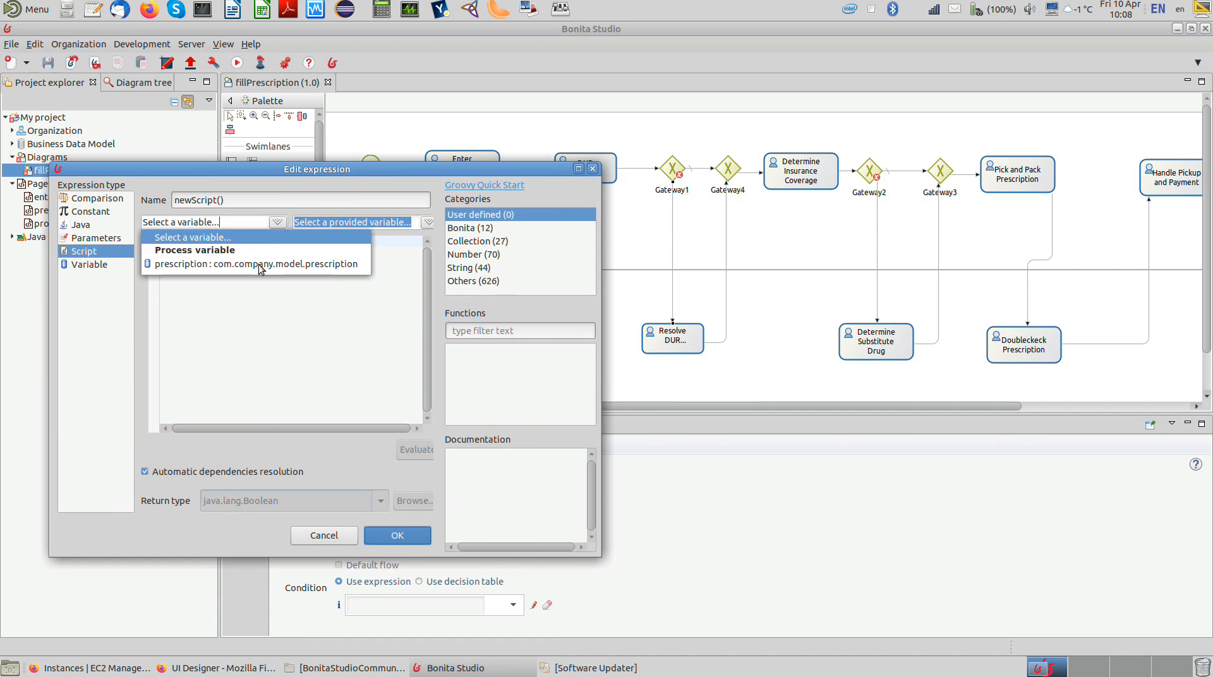
left_click(259, 265)
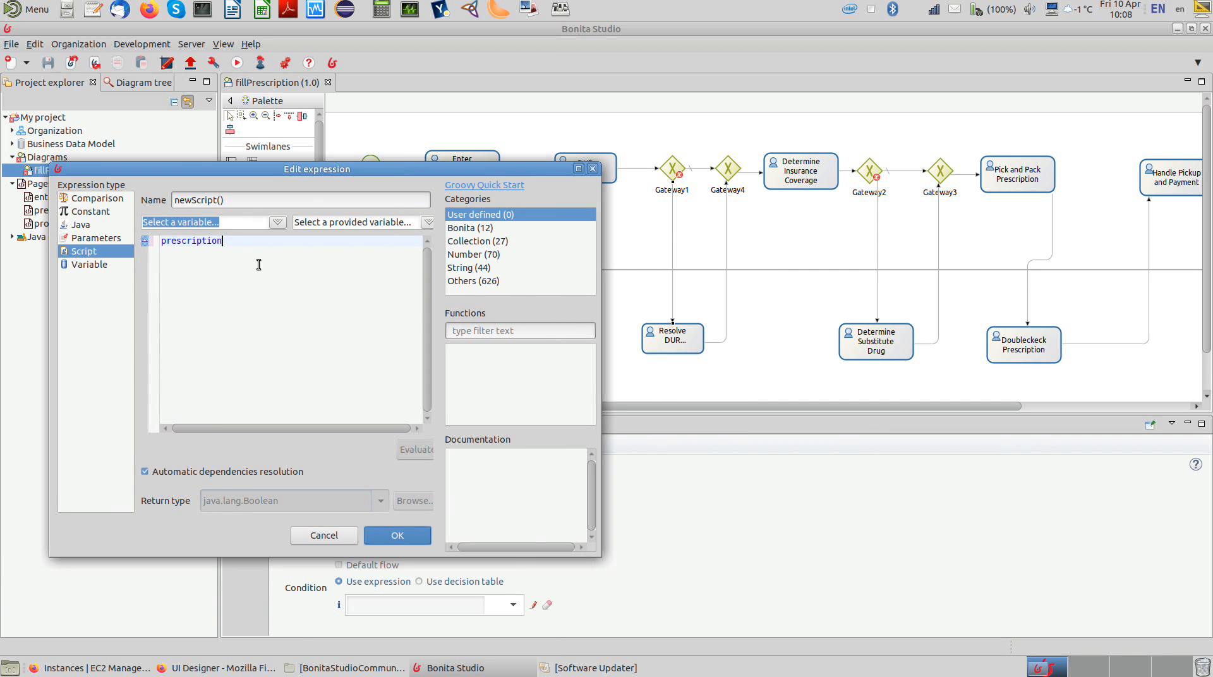
type(".")
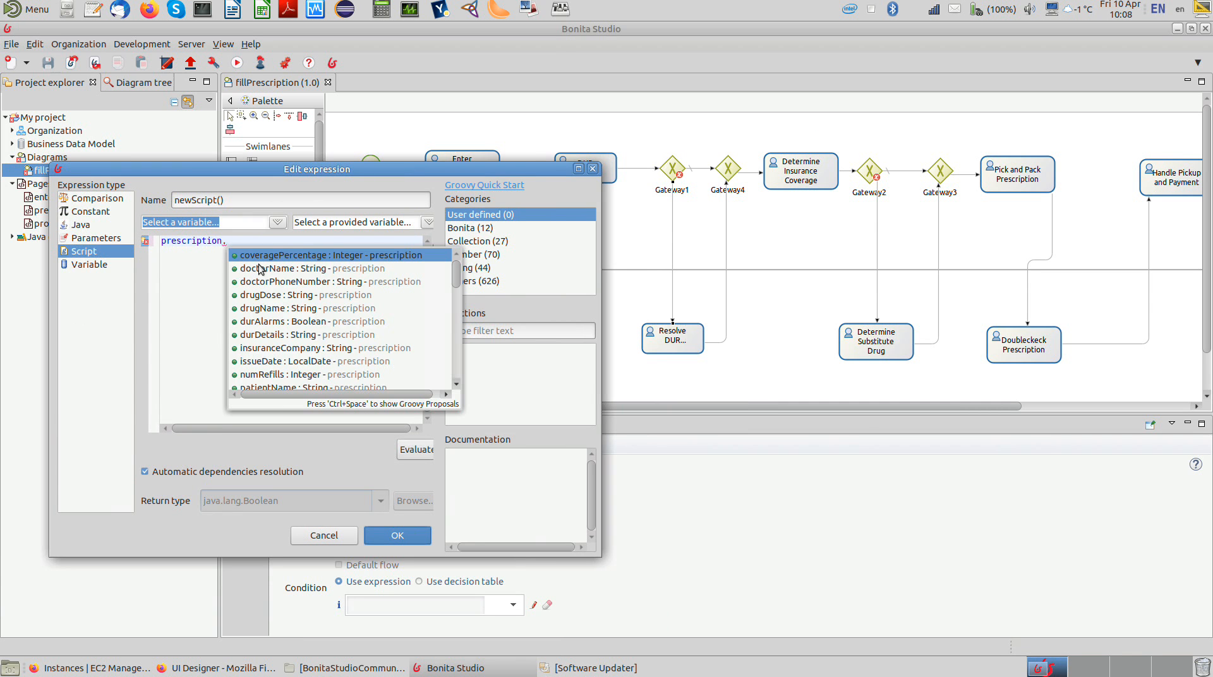
double_click(262, 323)
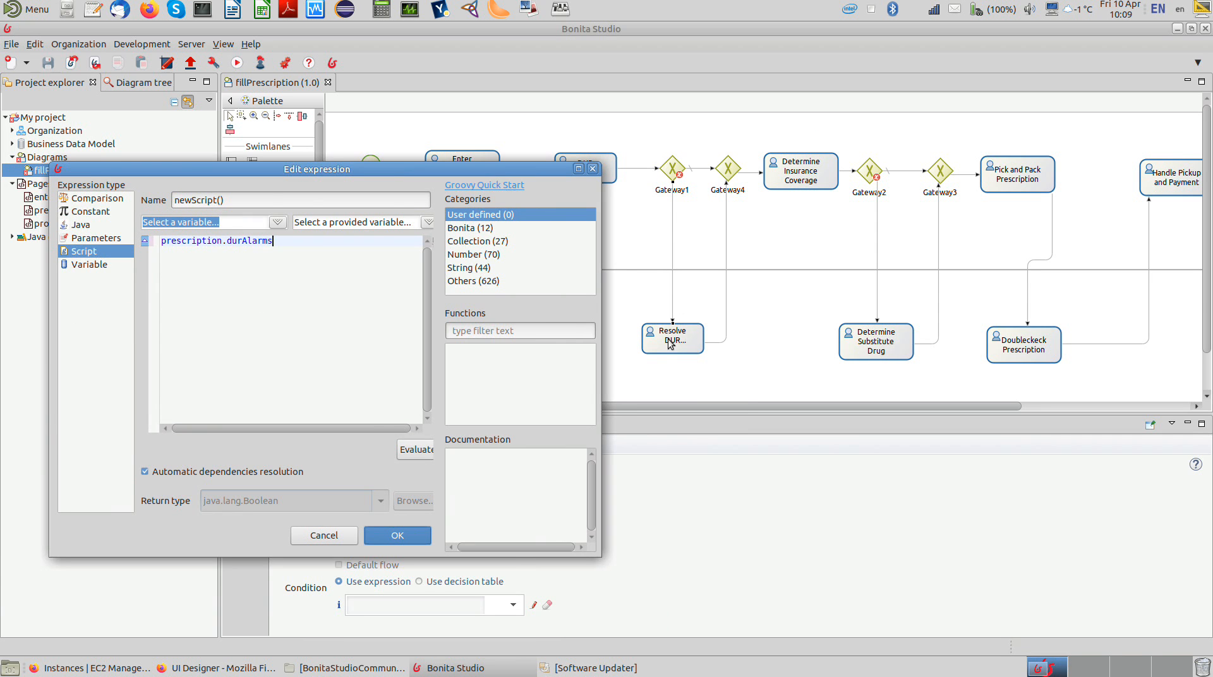
triple_click(261, 199)
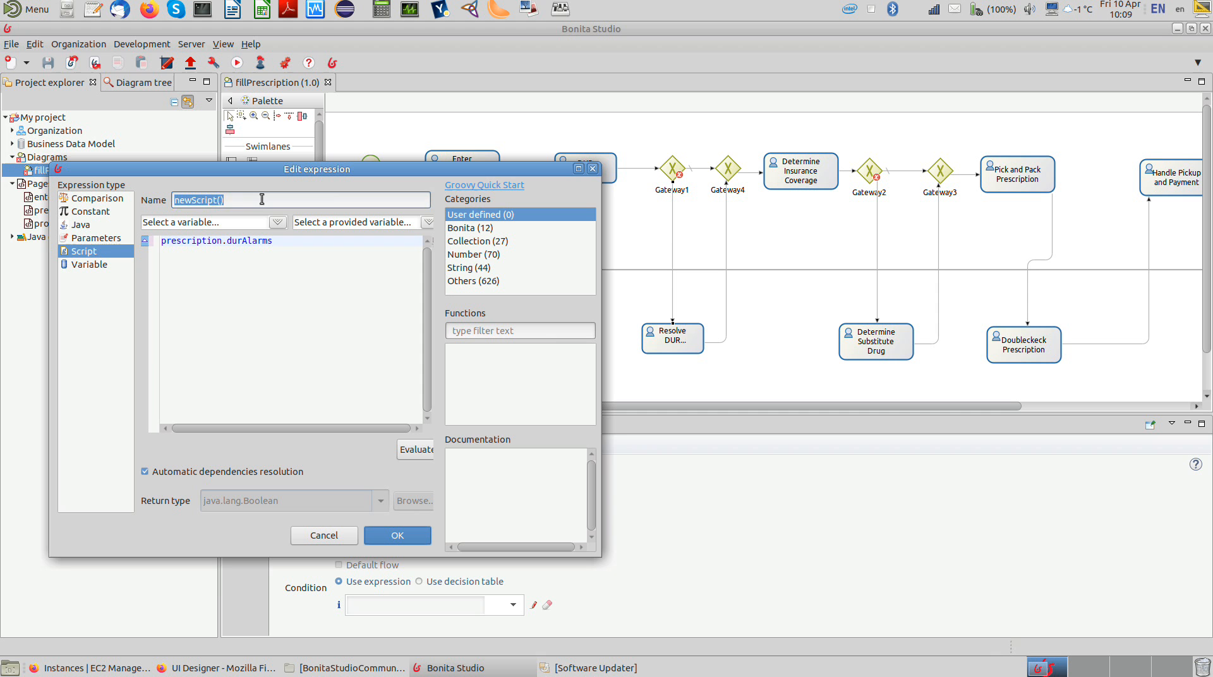
type("checkDURAlarms")
left_click(397, 535)
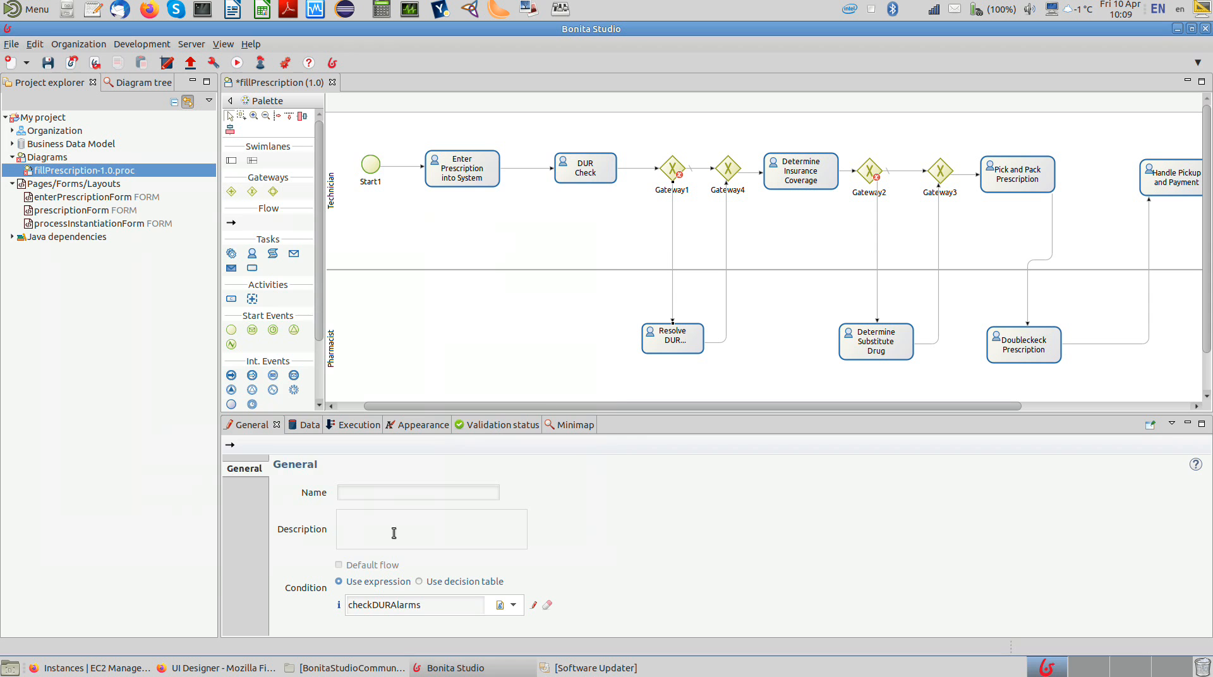
Step: Set the condition of the flow from Gateway2 to Determine Substitute Drug to the script prescription.coveragePercentage < 100
left_click(878, 240)
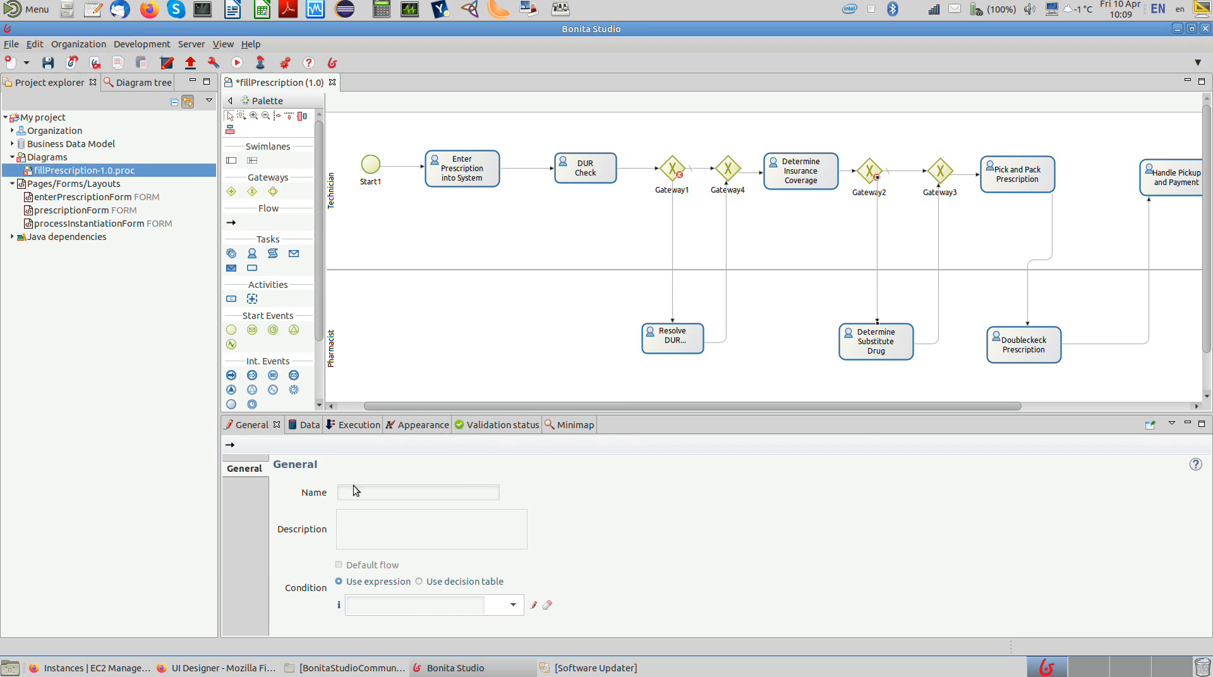
left_click(533, 605)
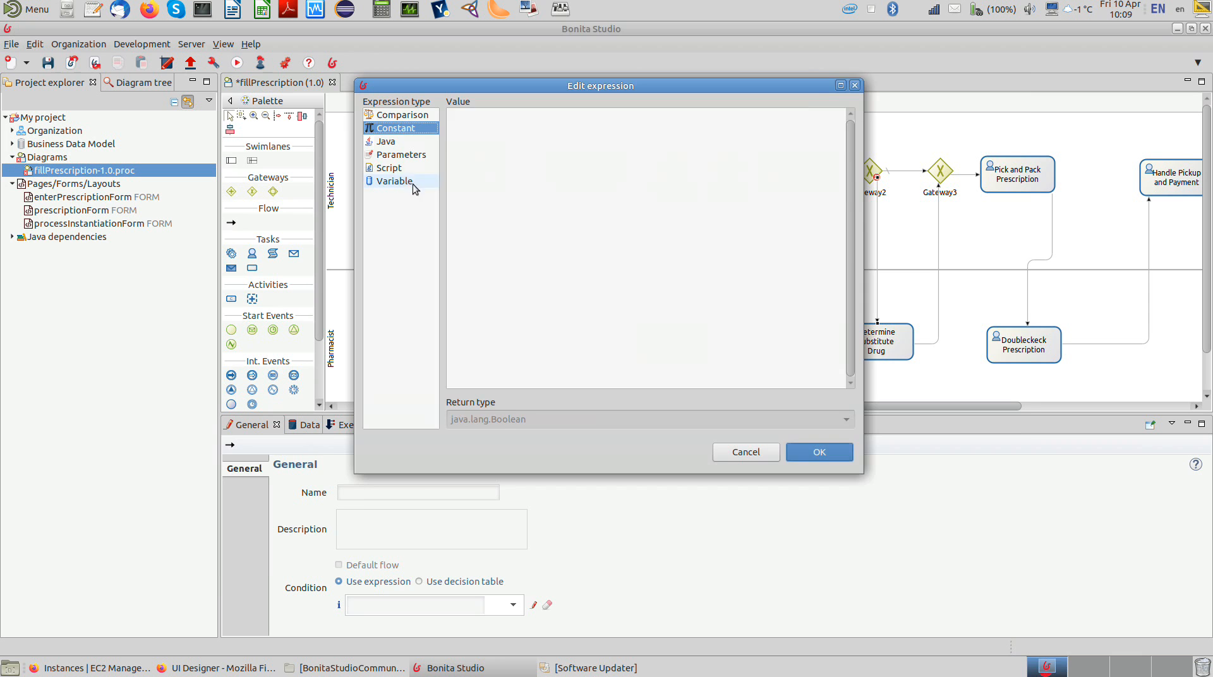
left_click(402, 168)
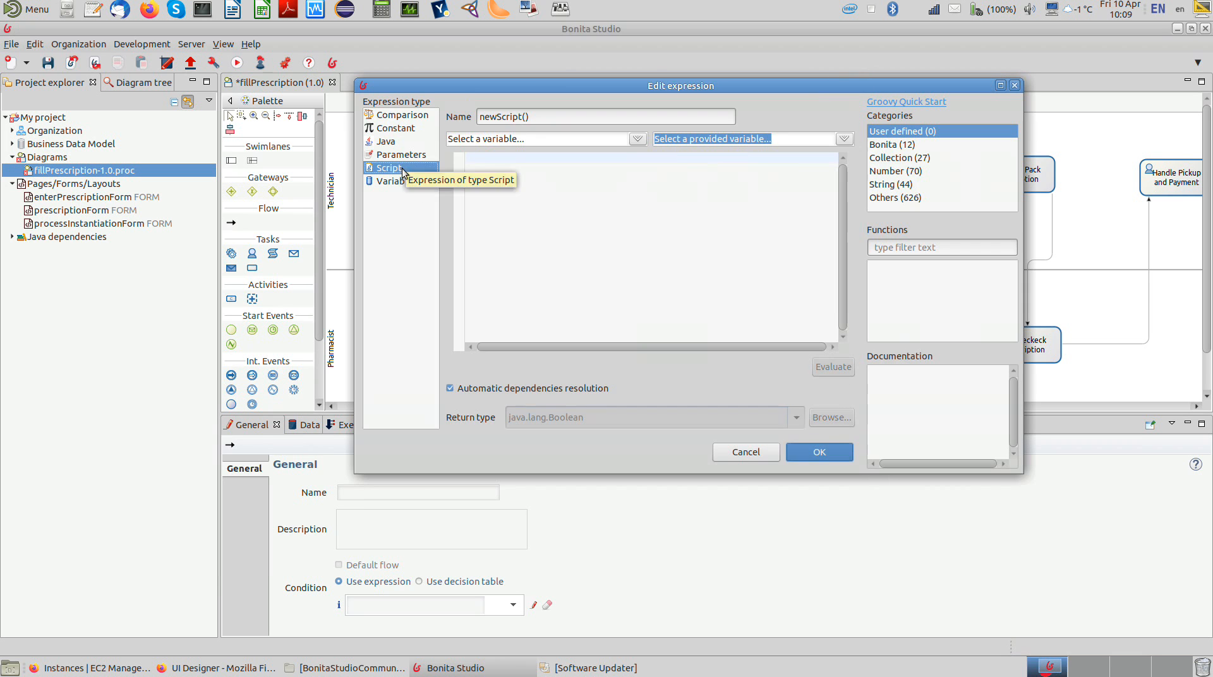
left_click(638, 138)
left_click(578, 182)
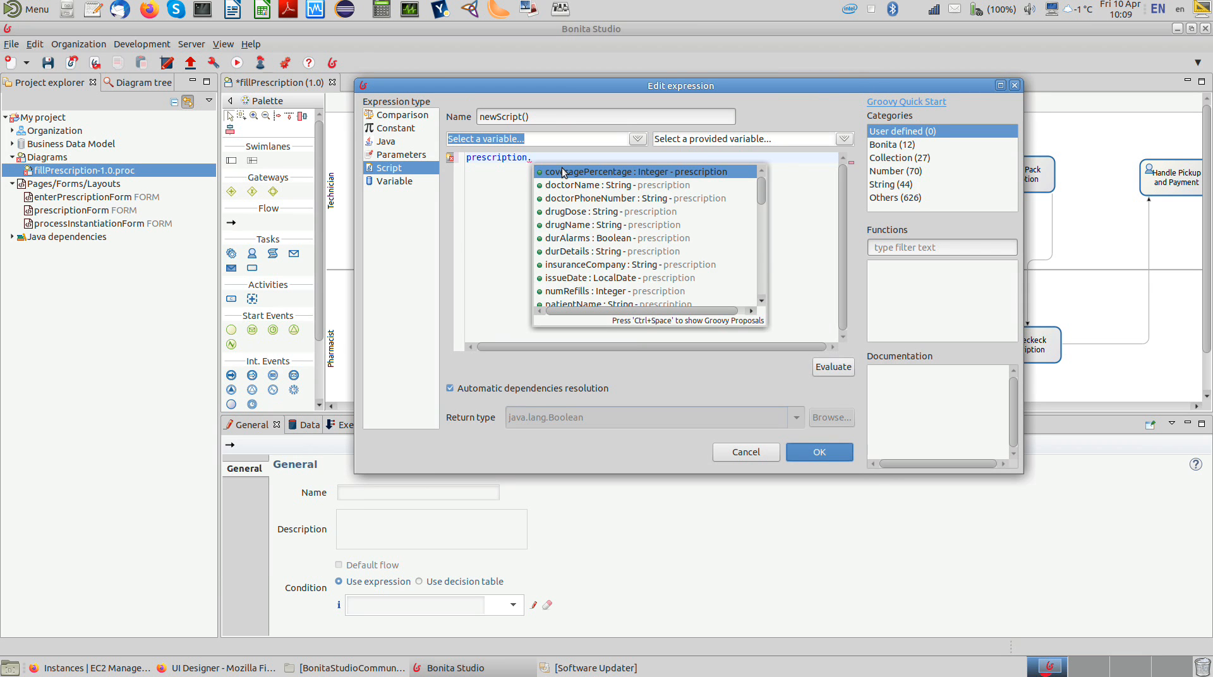
double_click(559, 173)
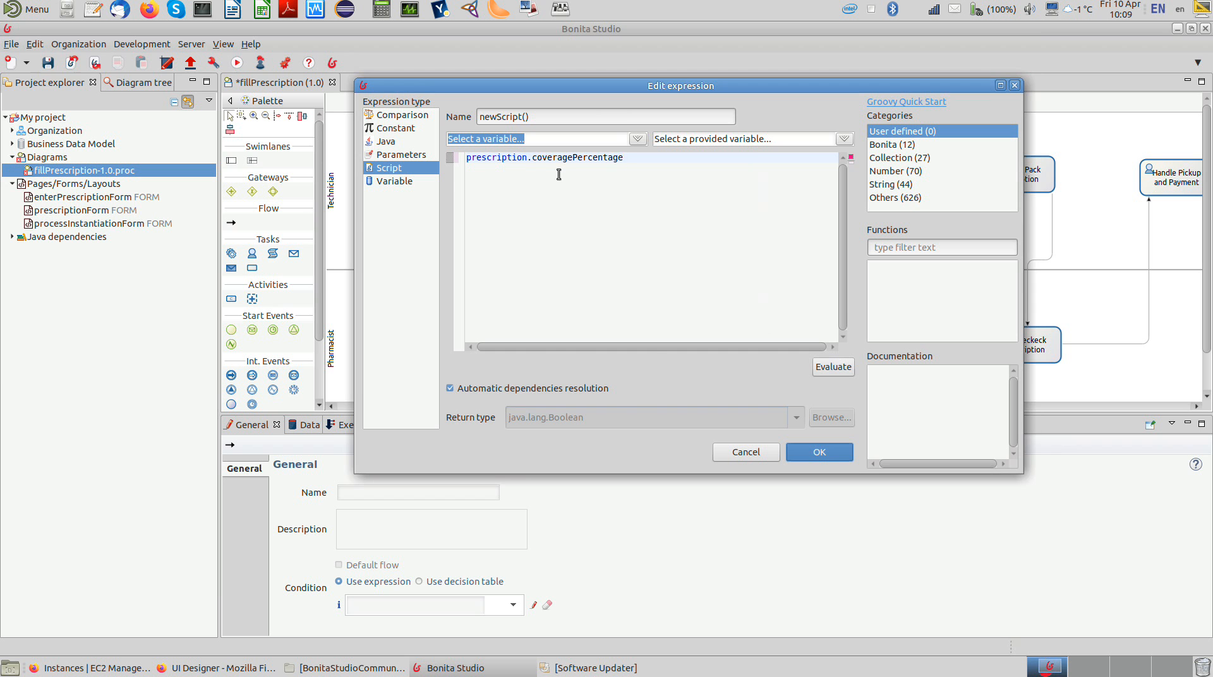
type("< 100")
left_click(795, 456)
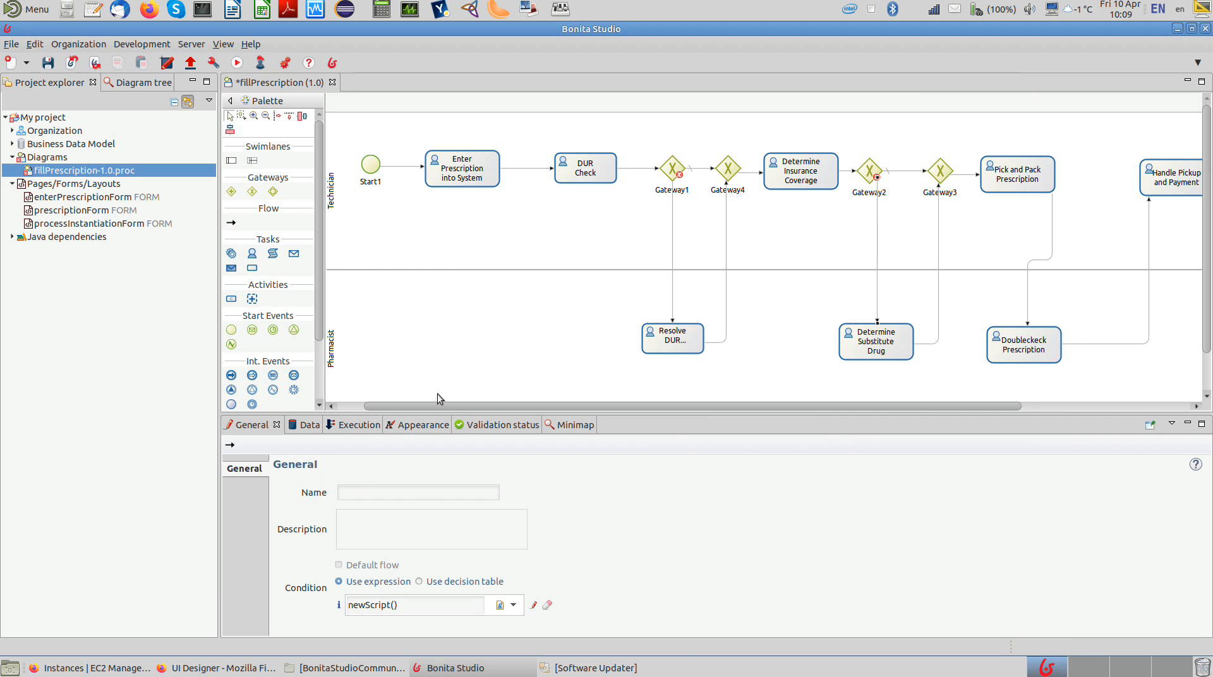
Step: Save the fillPrescription diagram with both flow conditions and refresh the validation status
left_click(48, 63)
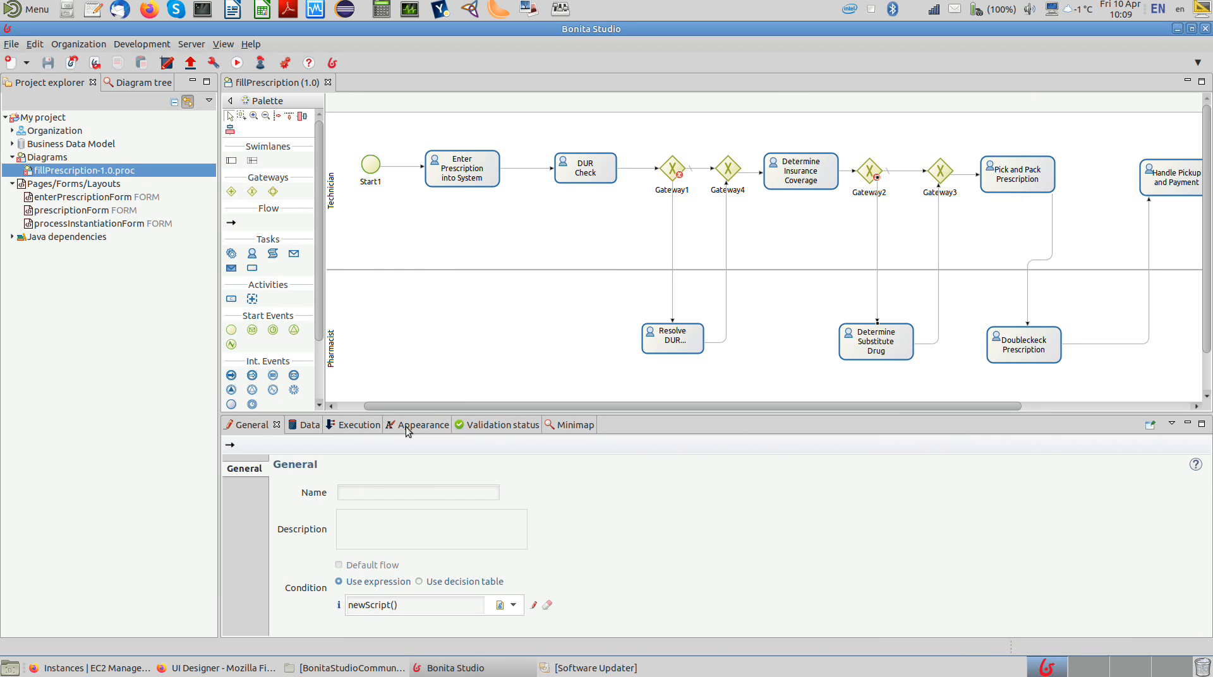
left_click(483, 429)
left_click(247, 447)
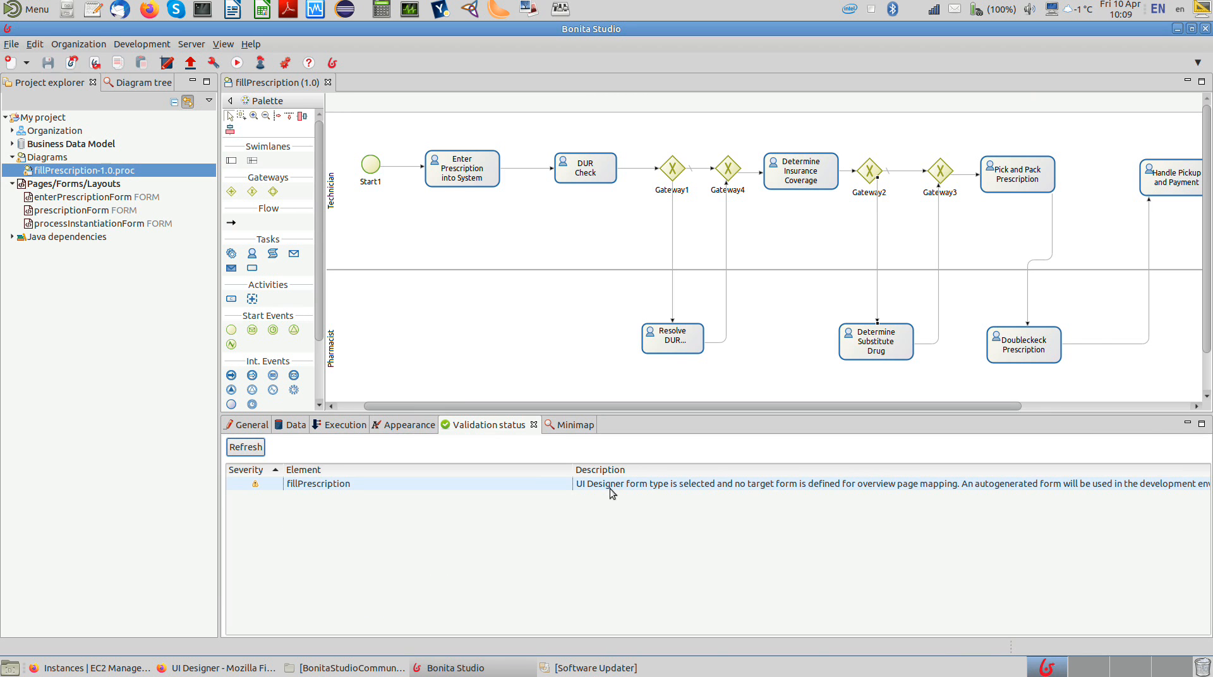
left_click_drag(540, 407, 423, 396)
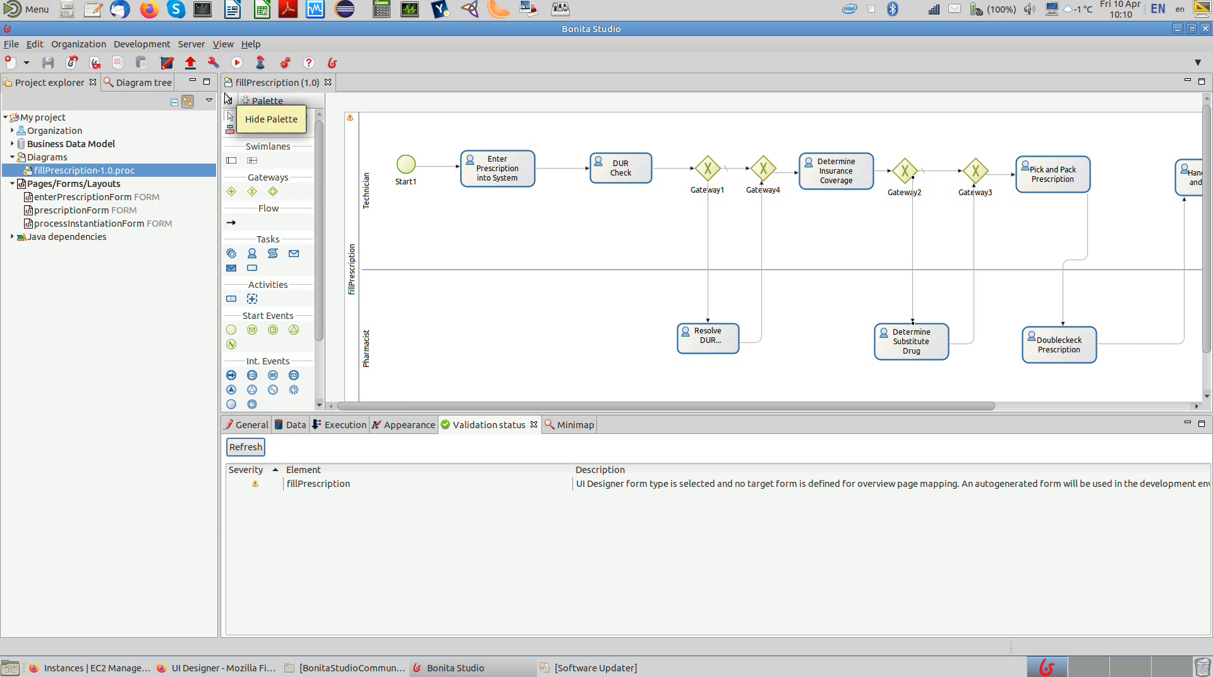
right_click(877, 7)
left_click(881, 48)
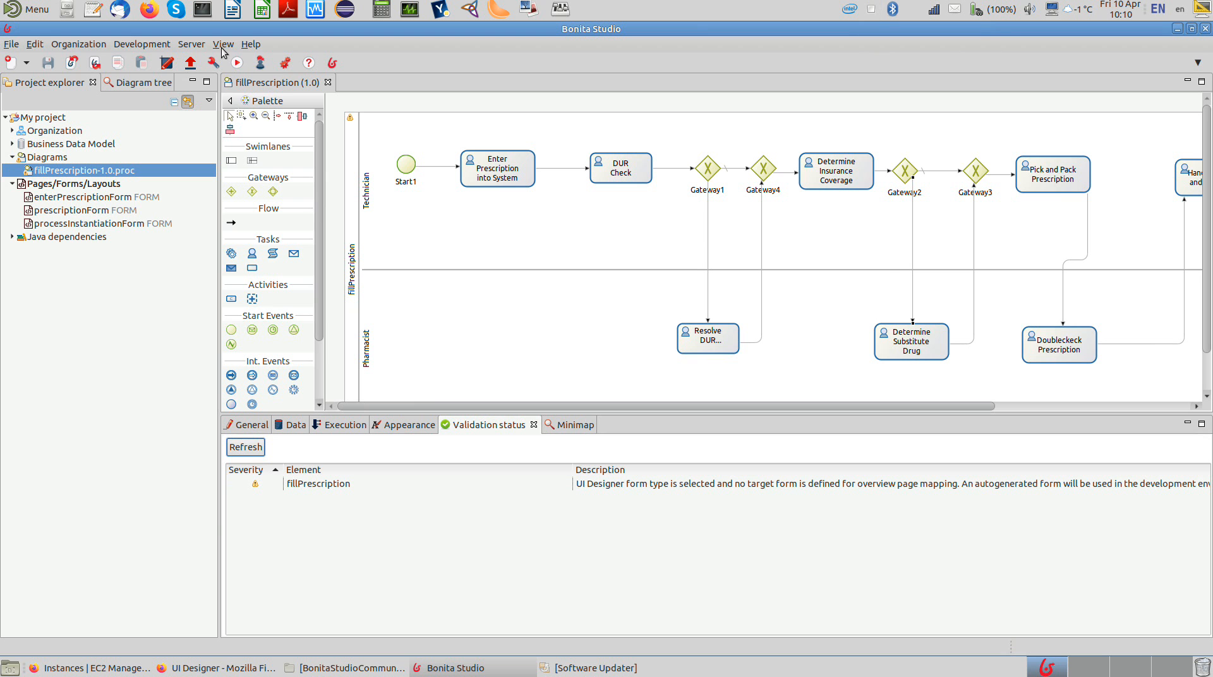
Step: Open the process's local configuration and map the Technician actor to the /Technician group and the Technician role
left_click(196, 47)
left_click(204, 66)
left_click(548, 215)
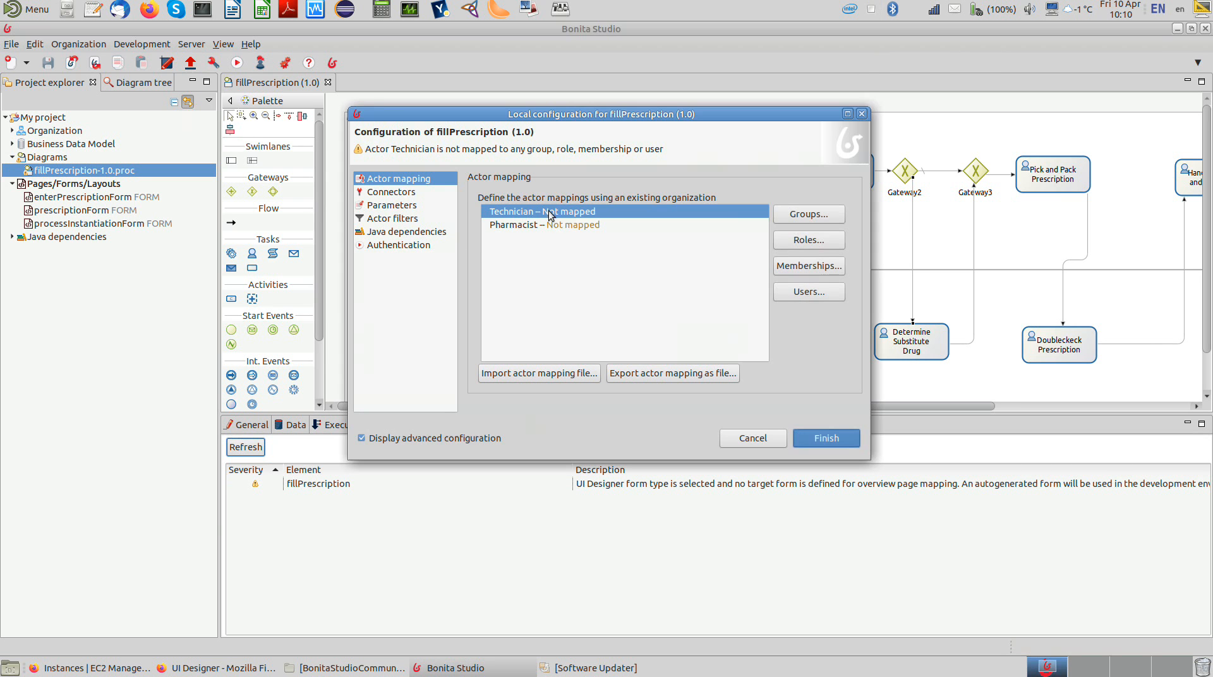
left_click(795, 216)
left_click(430, 219)
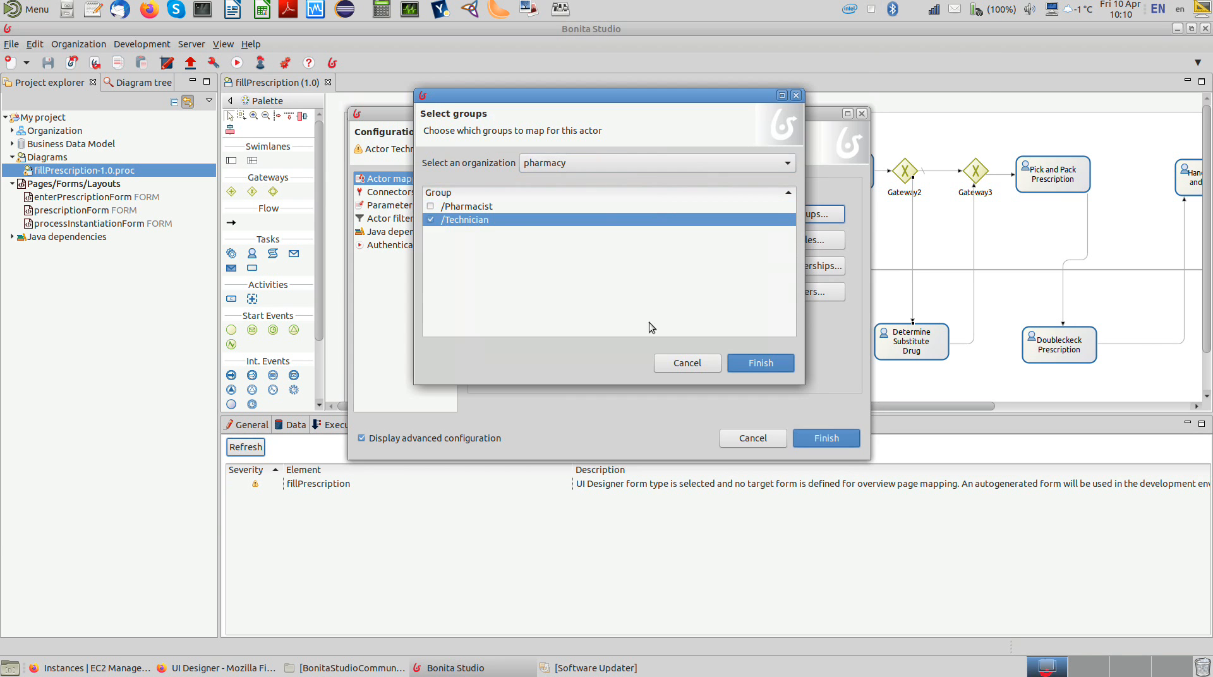
left_click(763, 363)
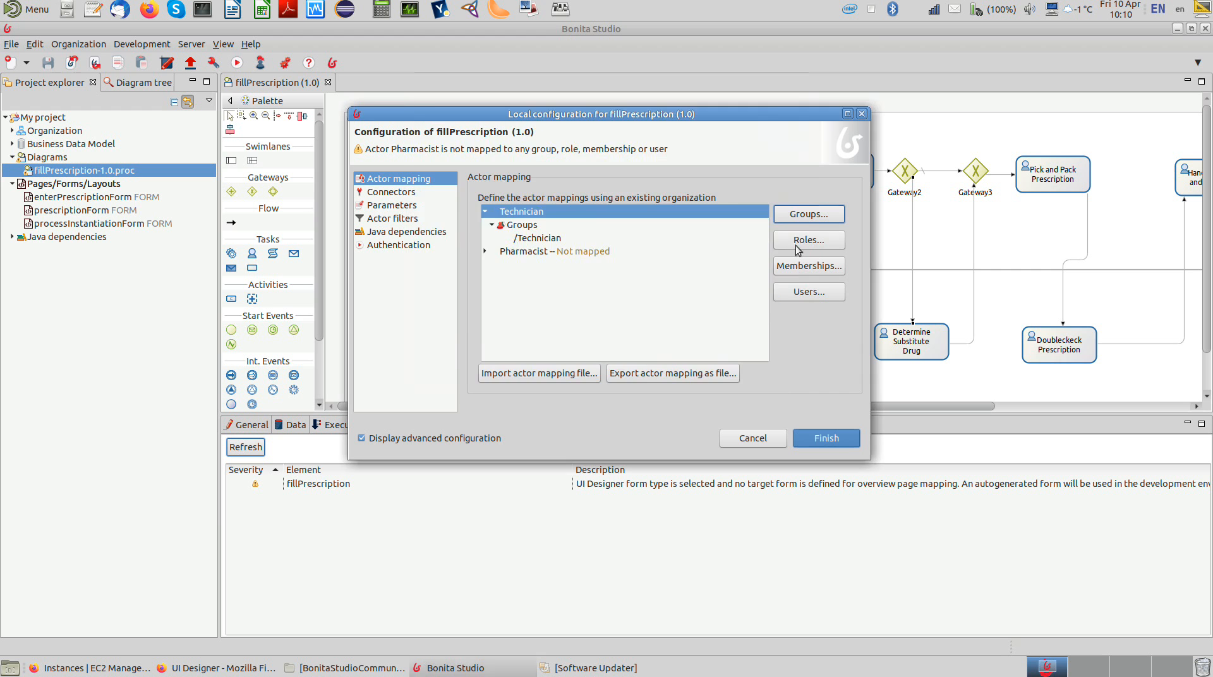
left_click(812, 241)
left_click(442, 220)
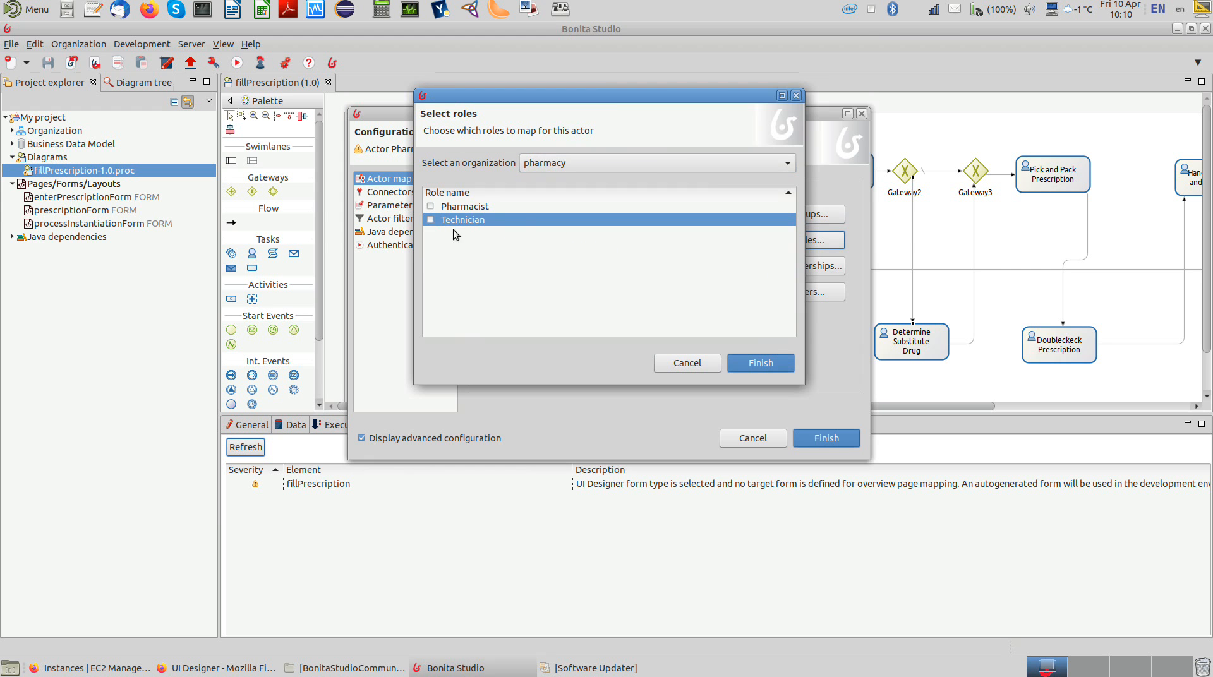
left_click(753, 371)
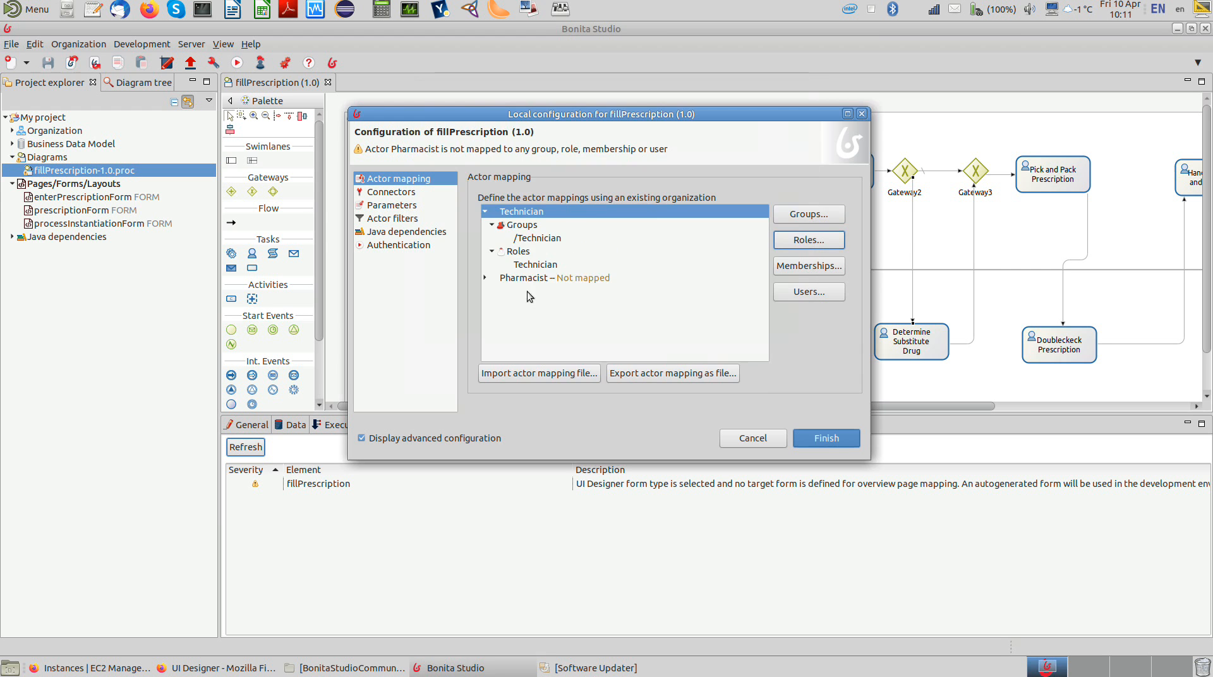
Step: Map the Pharmacist actor to the /Pharmacist group and Pharmacist role, check the authentication settings and finish the configuration
left_click(537, 278)
left_click(790, 217)
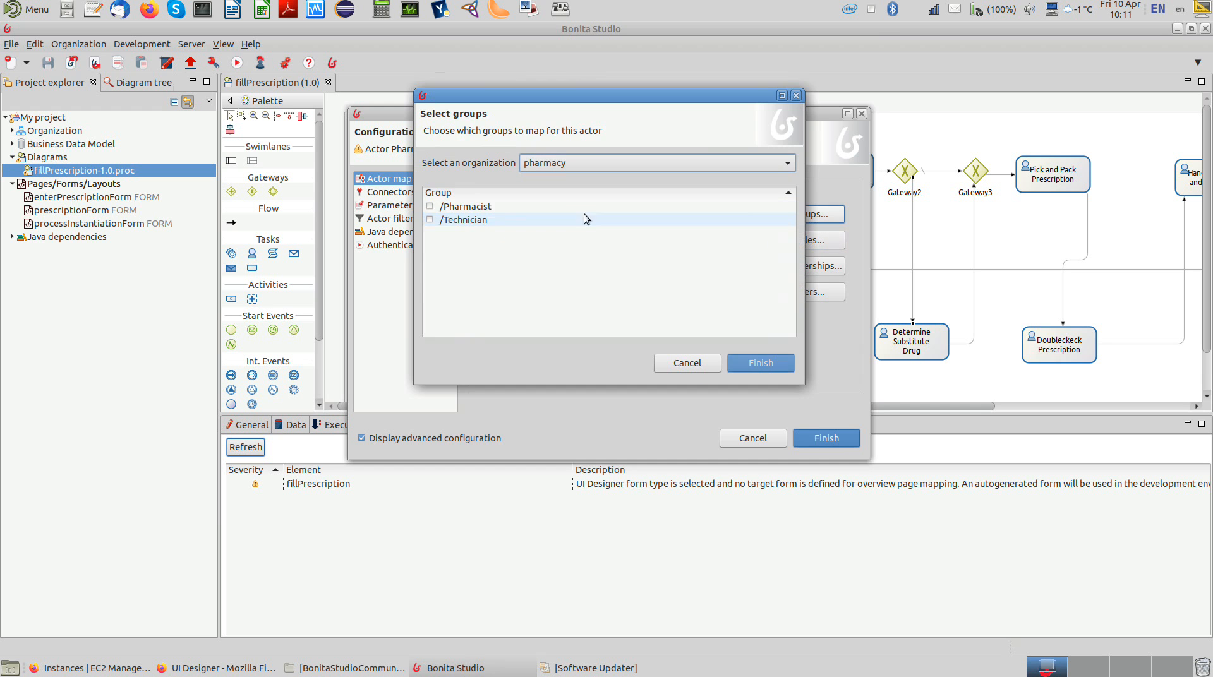
left_click(431, 206)
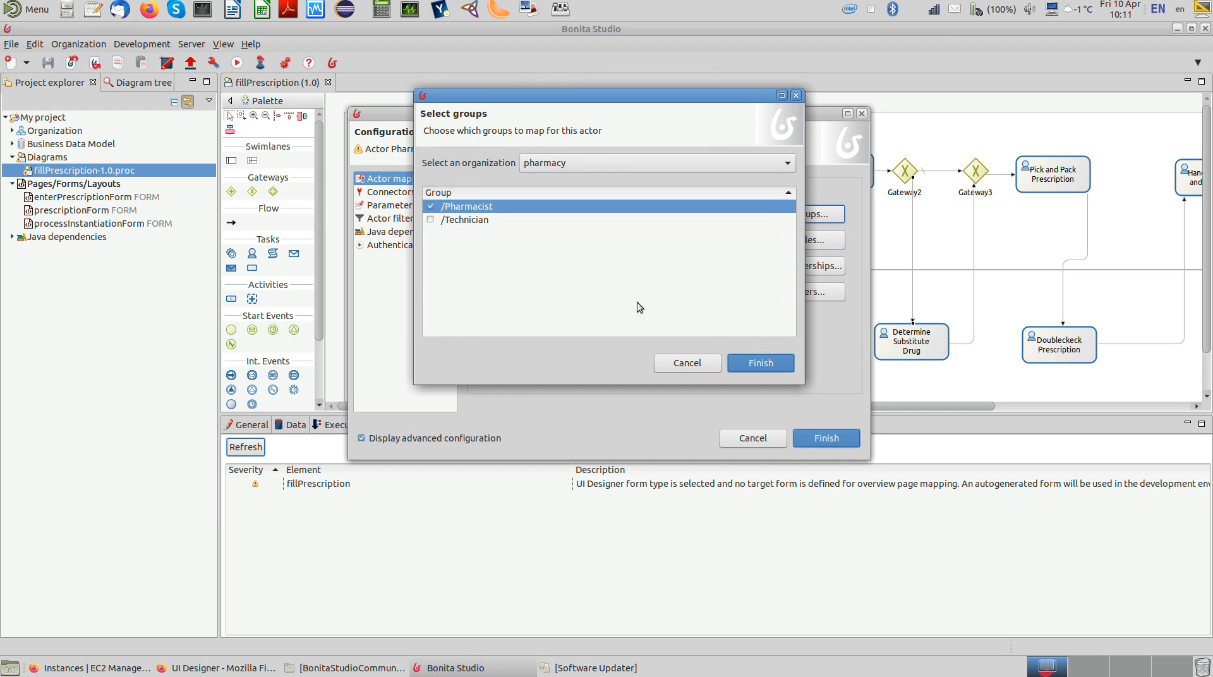
left_click(744, 362)
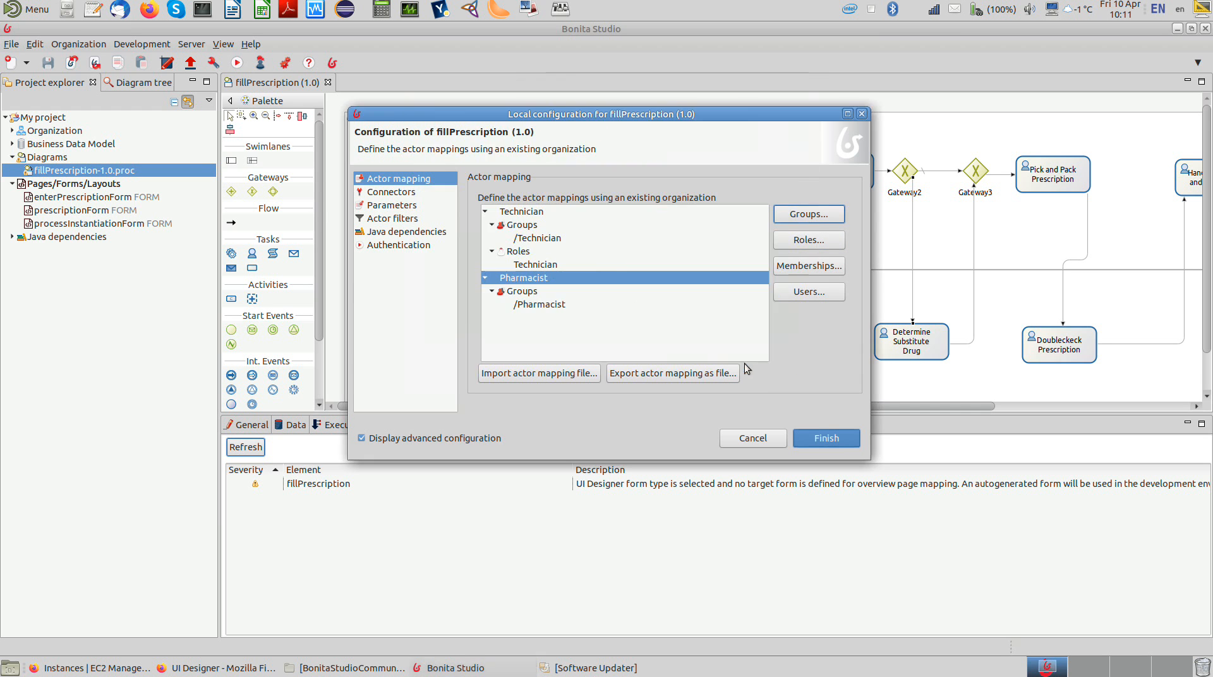
left_click(808, 240)
left_click(431, 206)
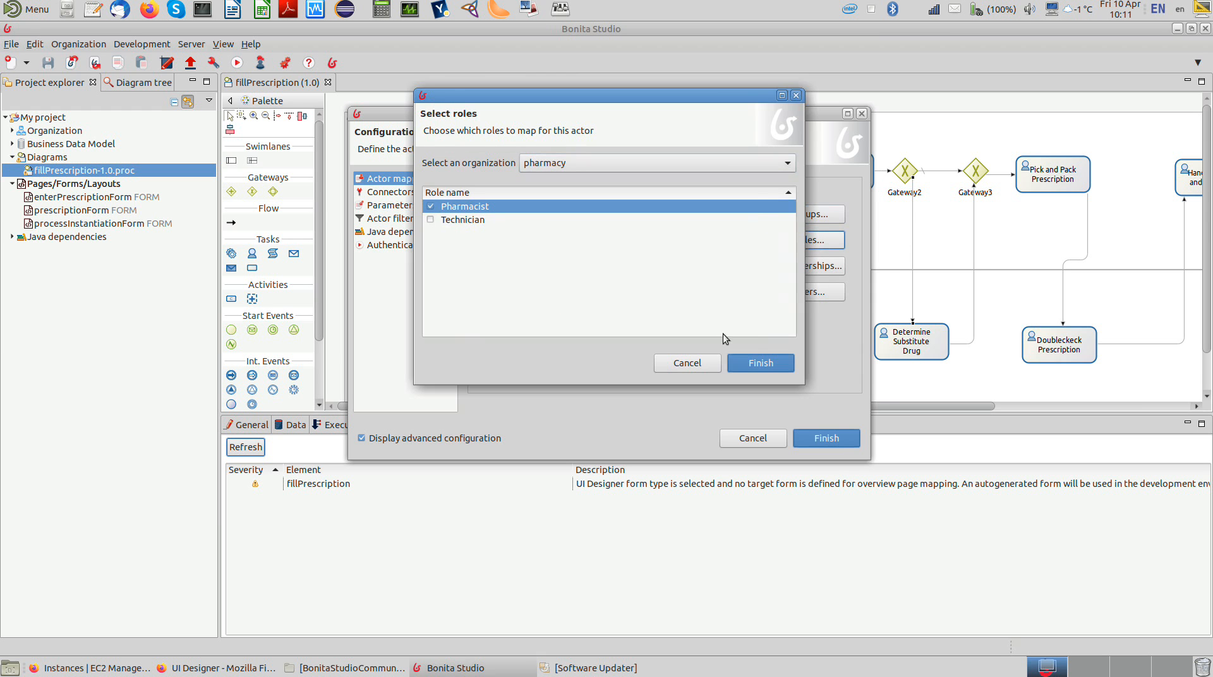
left_click(744, 360)
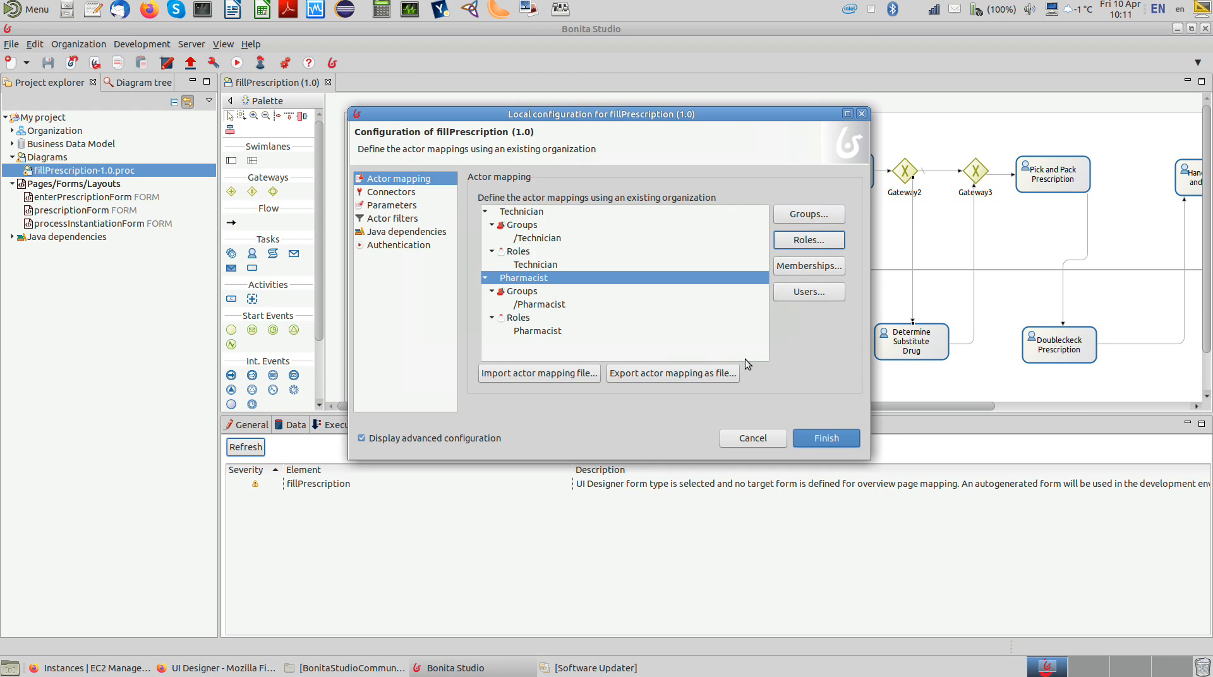
left_click(411, 246)
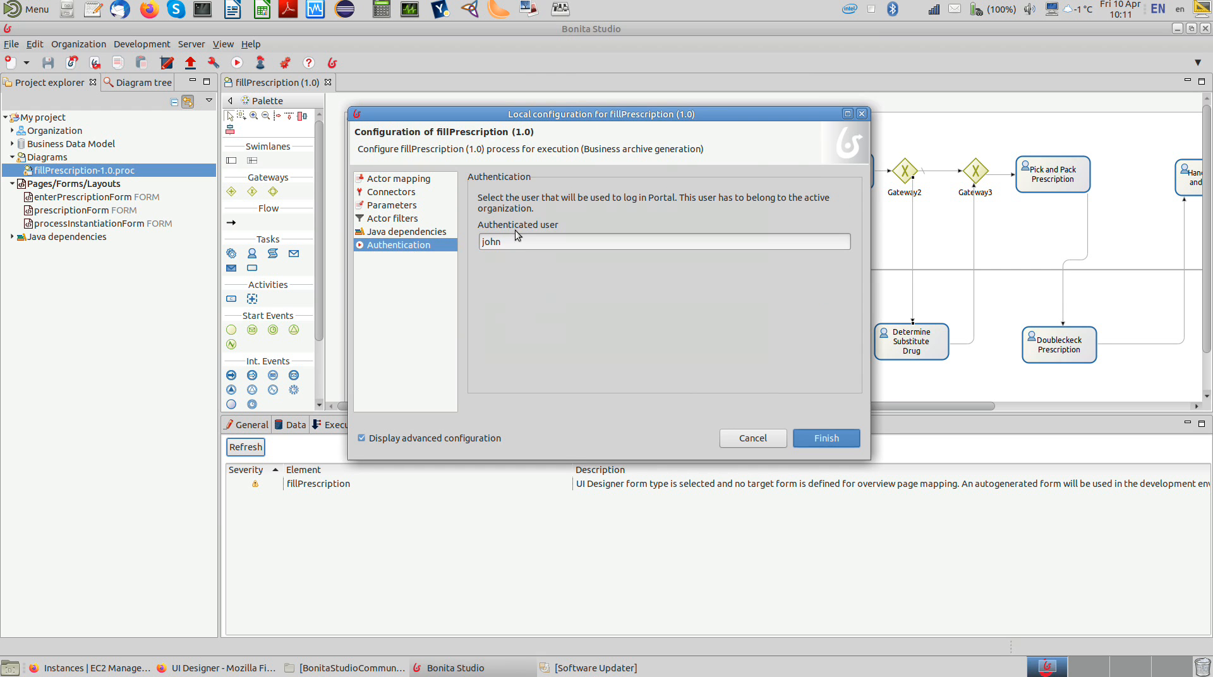
left_click(821, 437)
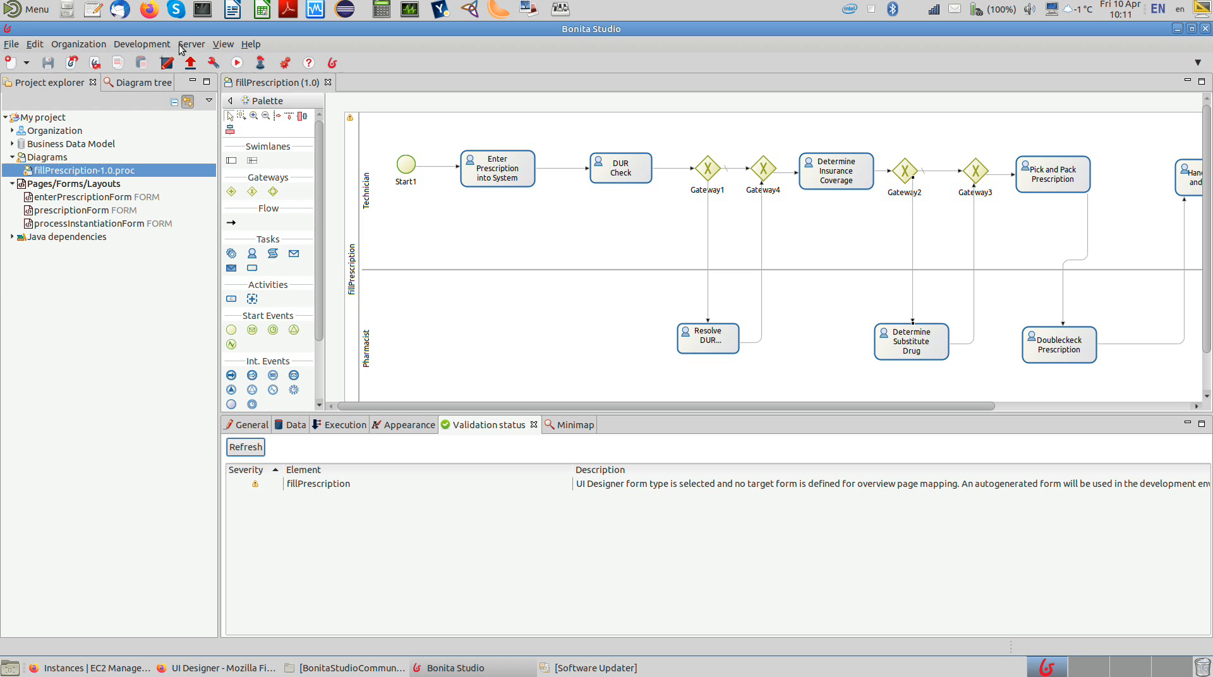
Step: Run the fillPrescription process and submit its instantiation form in the browser
left_click(237, 63)
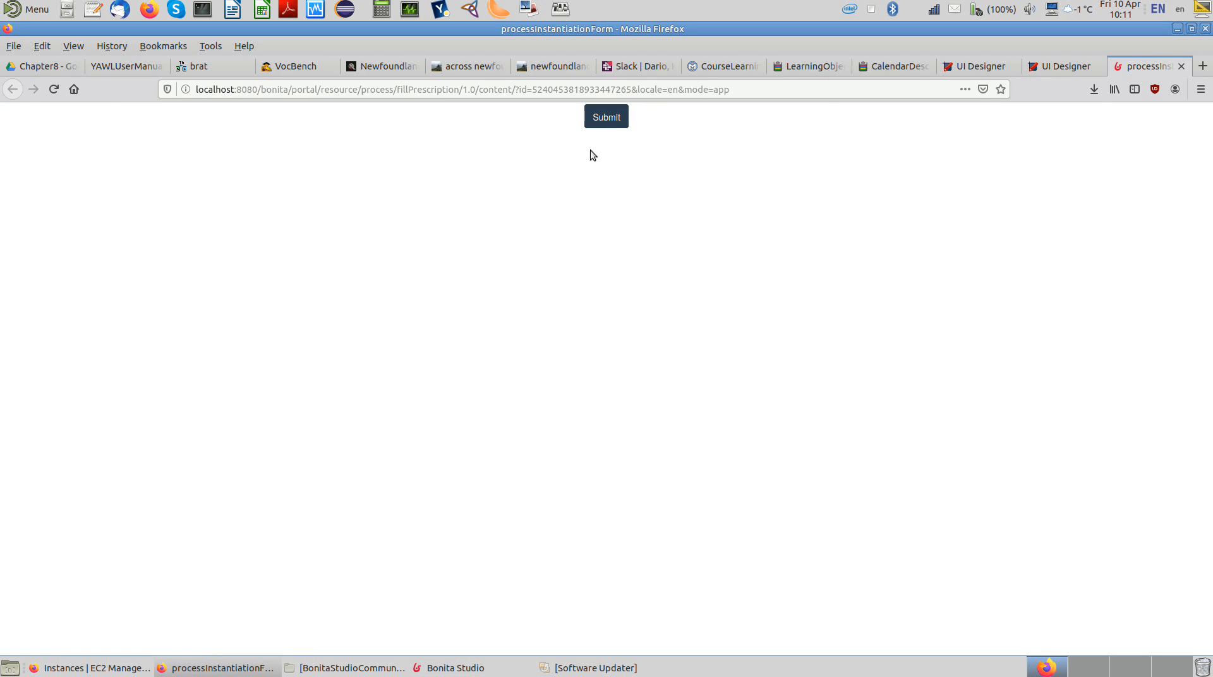
left_click(608, 118)
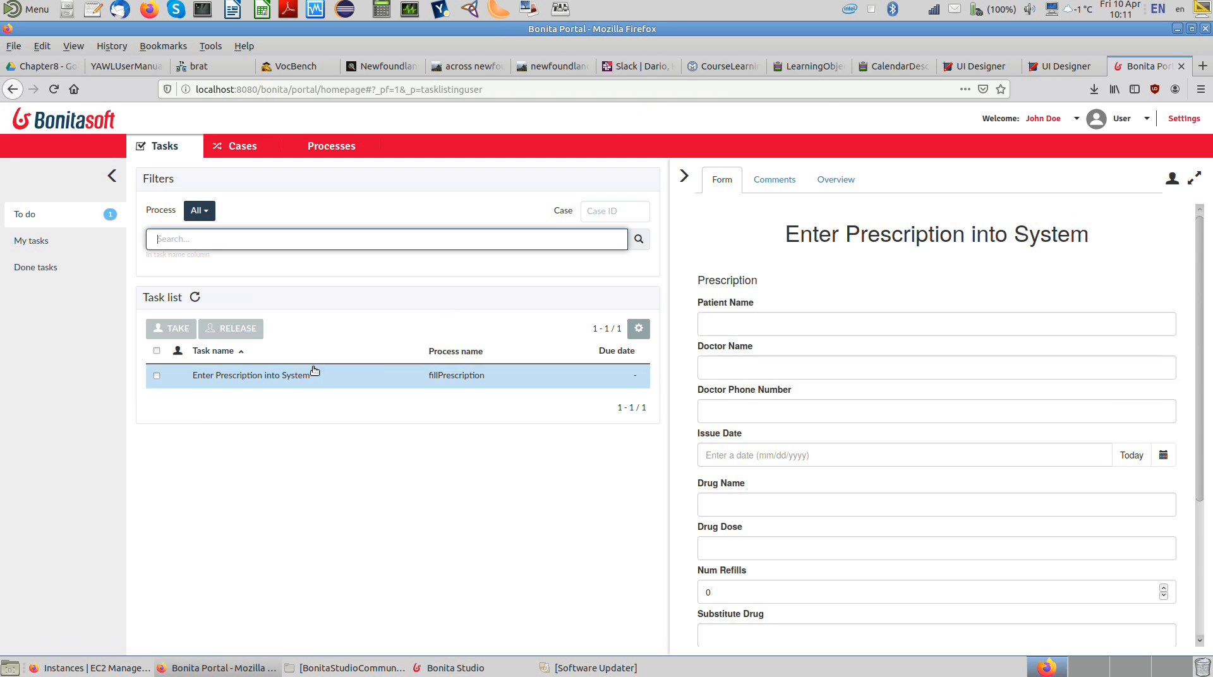
Step: Take the Enter Prescription into System task and fill in the patient's name, doctor's name, doctor's phone number and today's issue date
left_click(770, 248)
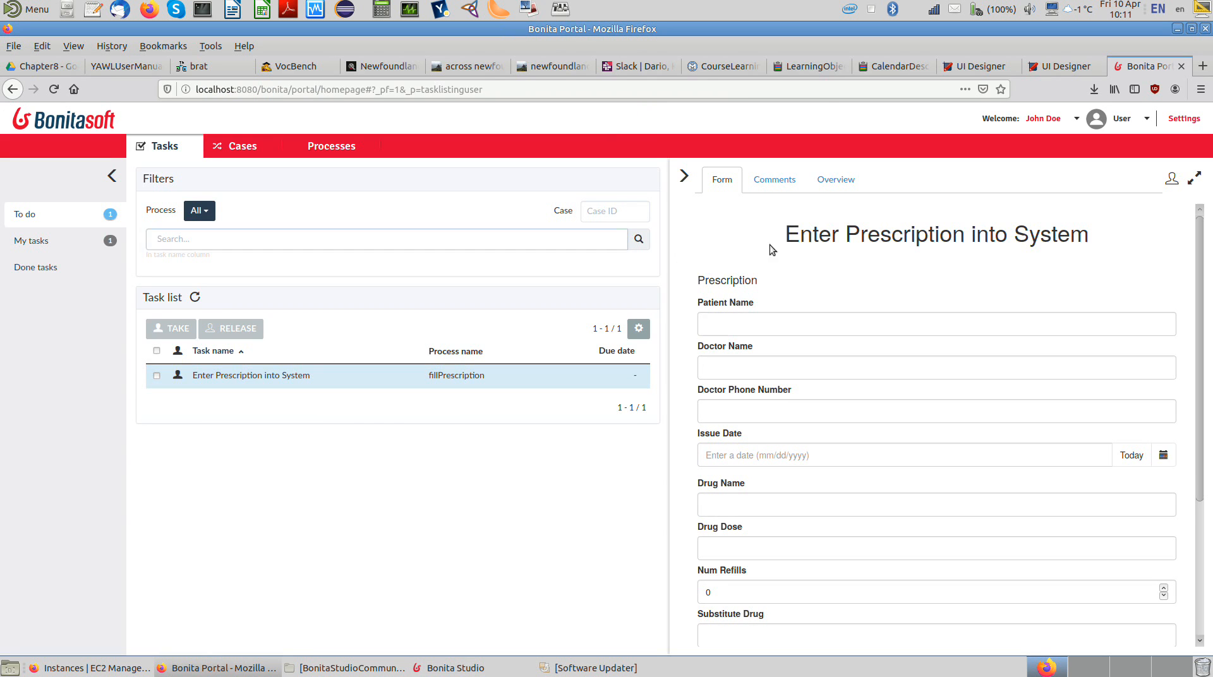
left_click(742, 323)
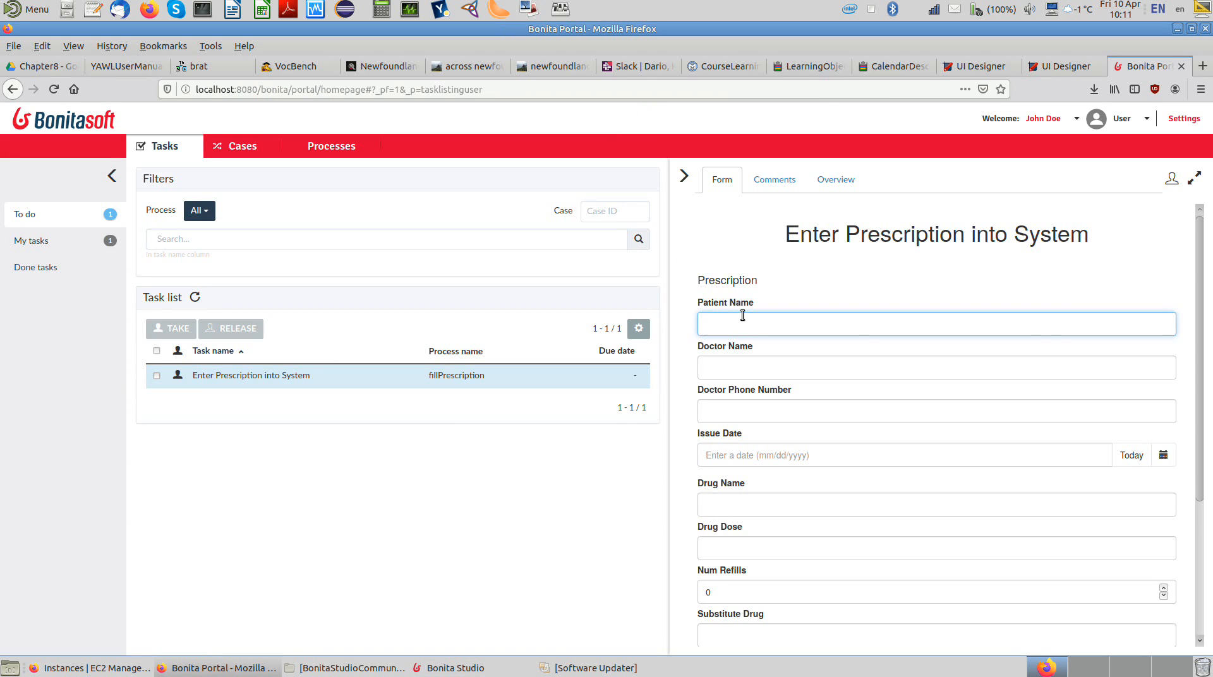
key("Tab")
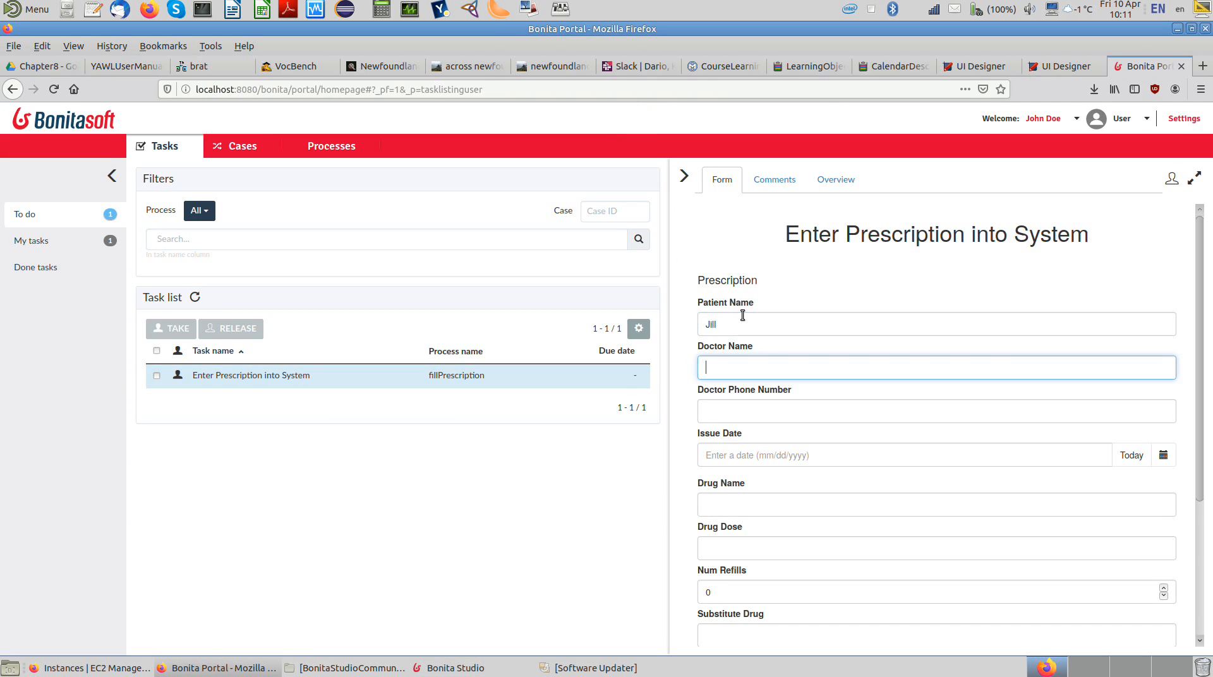
type("bob")
left_click(749, 418)
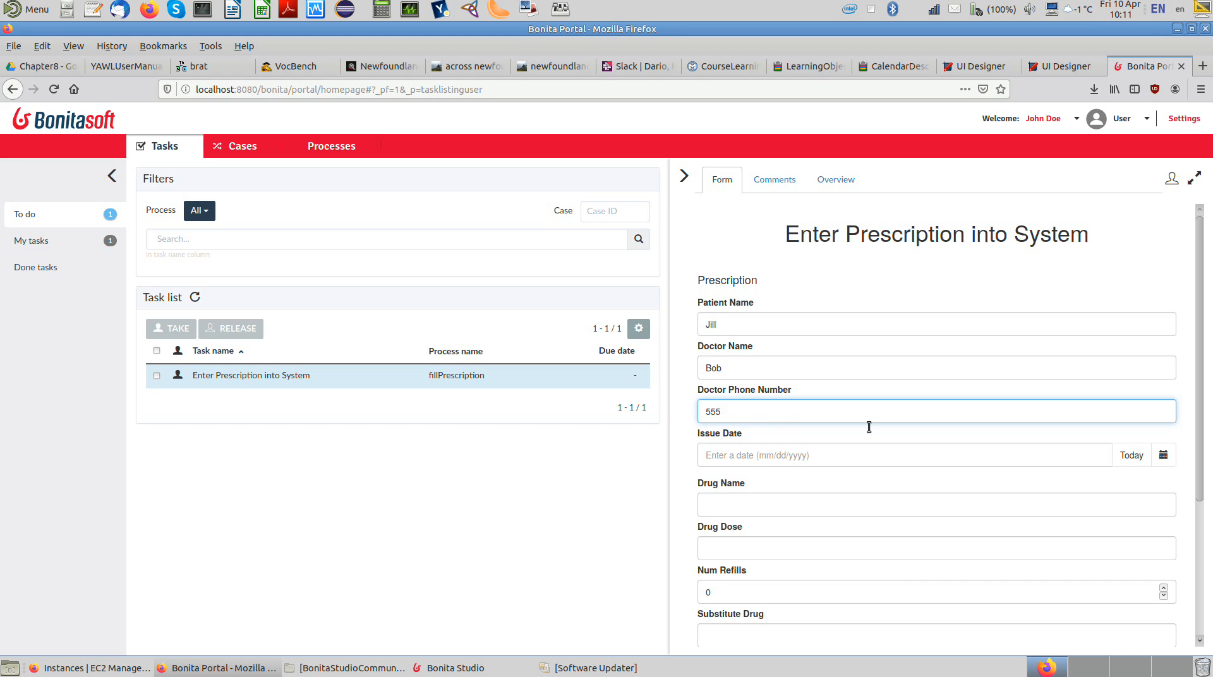
left_click(1131, 455)
Step: Enter "Something good" as the drug name and "lots" as the drug dose in the prescription form
left_click(820, 505)
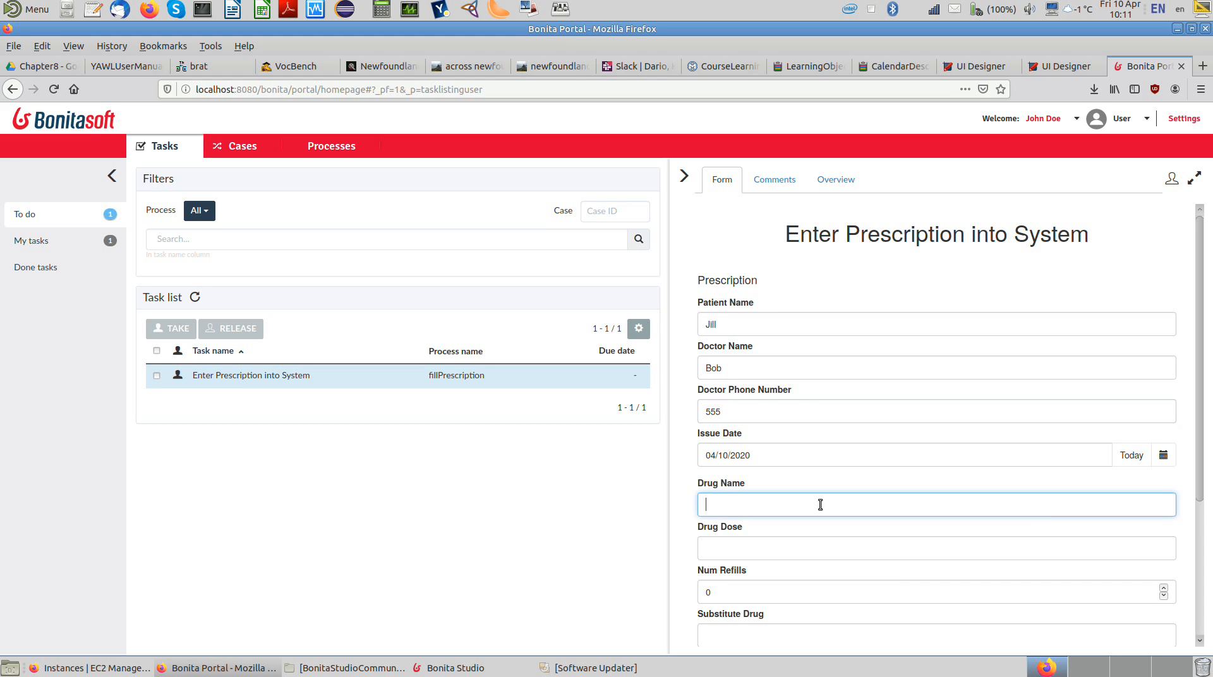
type("Something o")
type("ood")
left_click(792, 545)
type("lots")
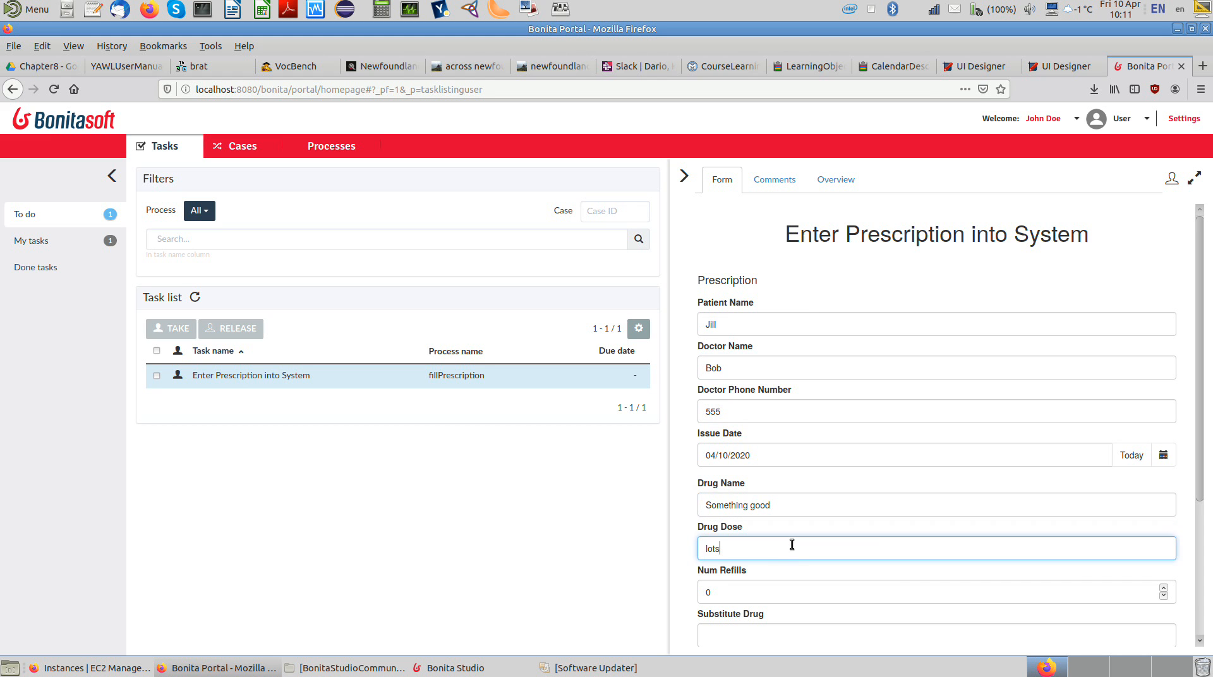
Step: Set the number of refills to 5, enter "Big Insurance" as the insurance company, and submit the Enter Prescription into System form
left_click_drag(713, 595, 699, 595)
type("5")
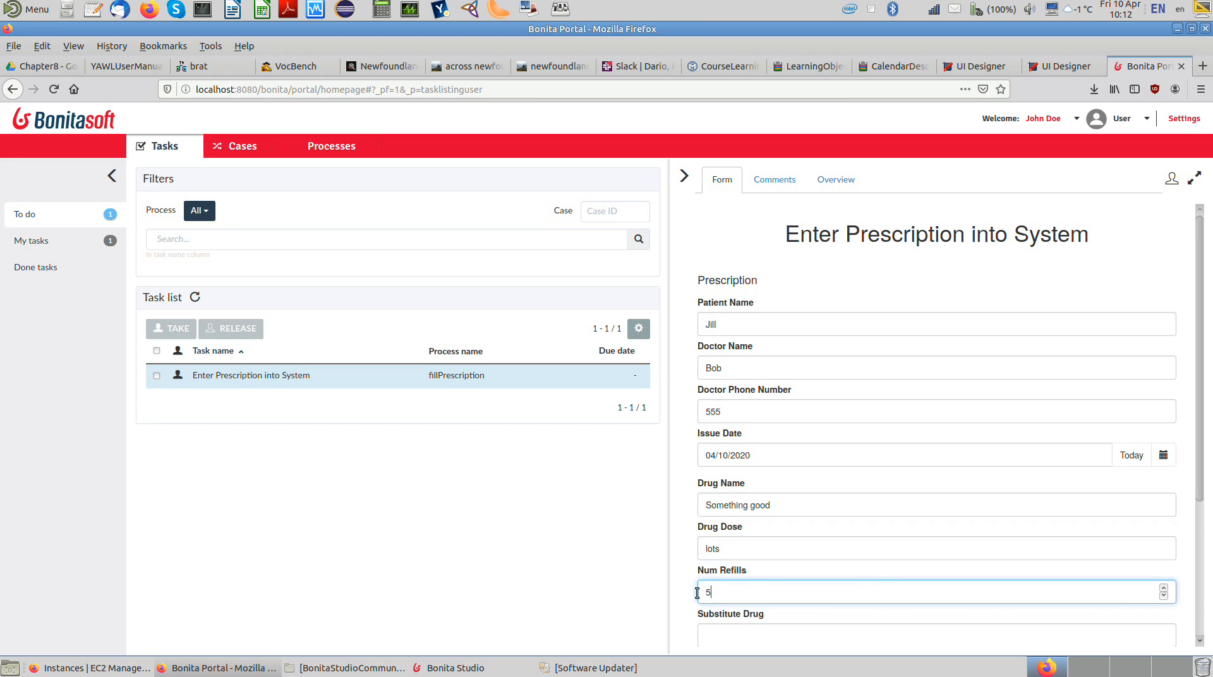
left_click_drag(1199, 440, 1184, 632)
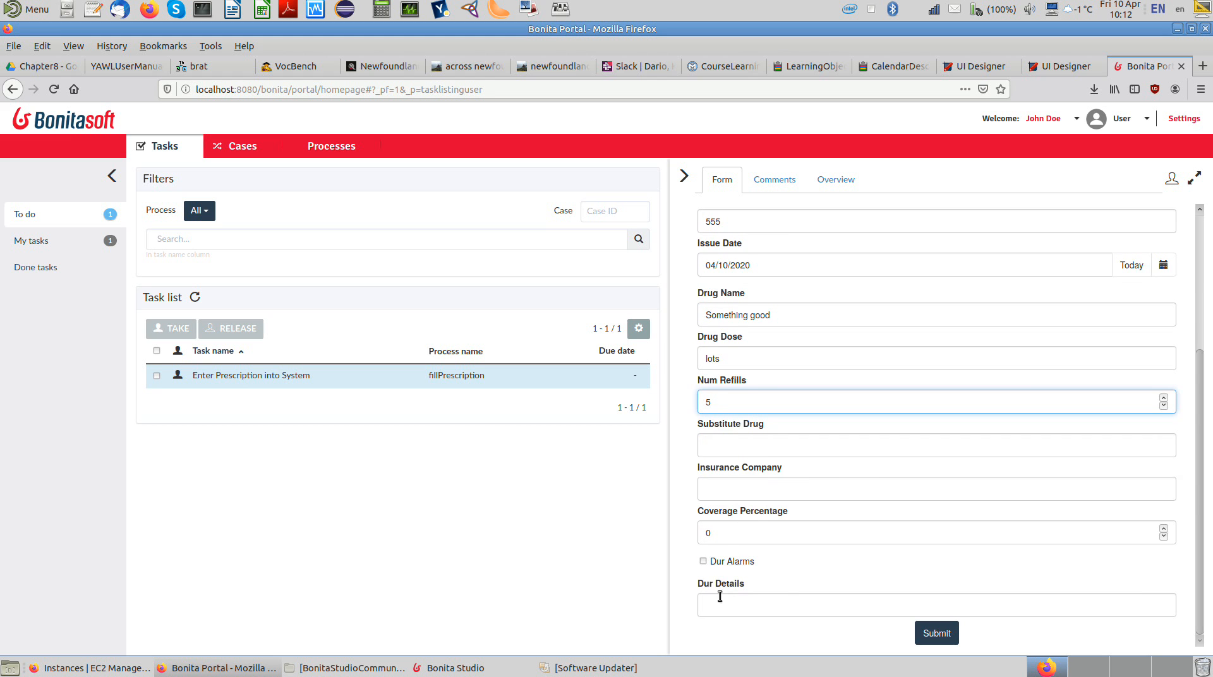
left_click(721, 485)
type("Bl")
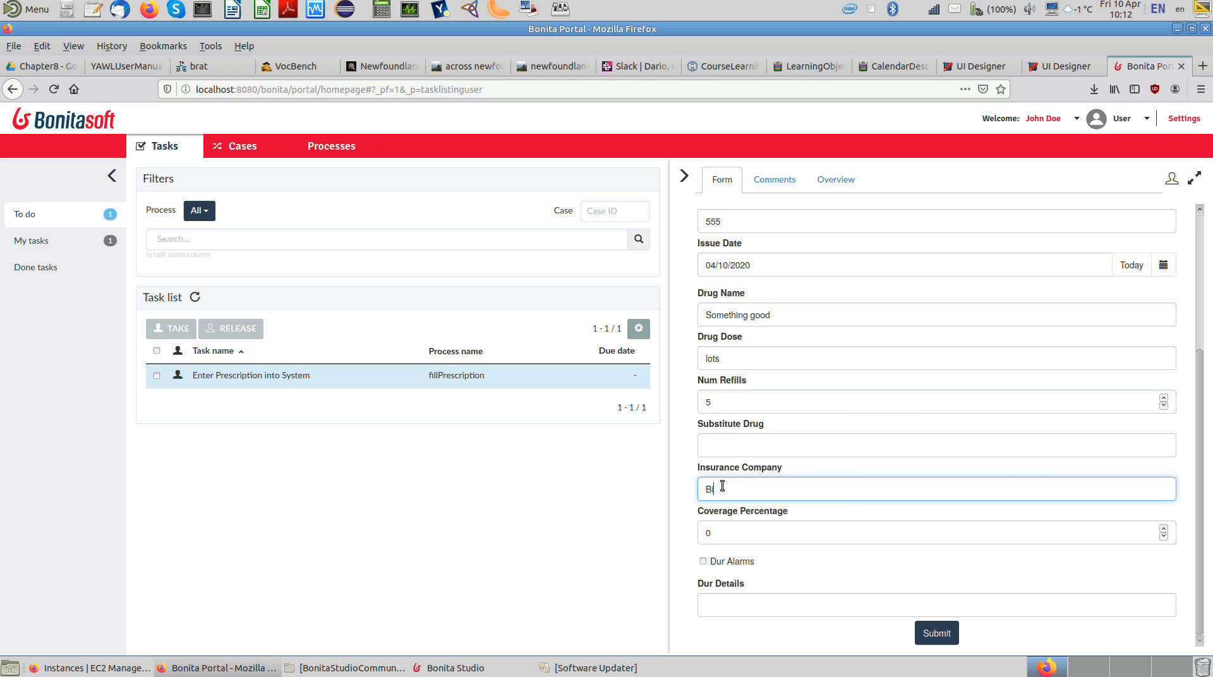
type("g Insurance")
left_click(936, 633)
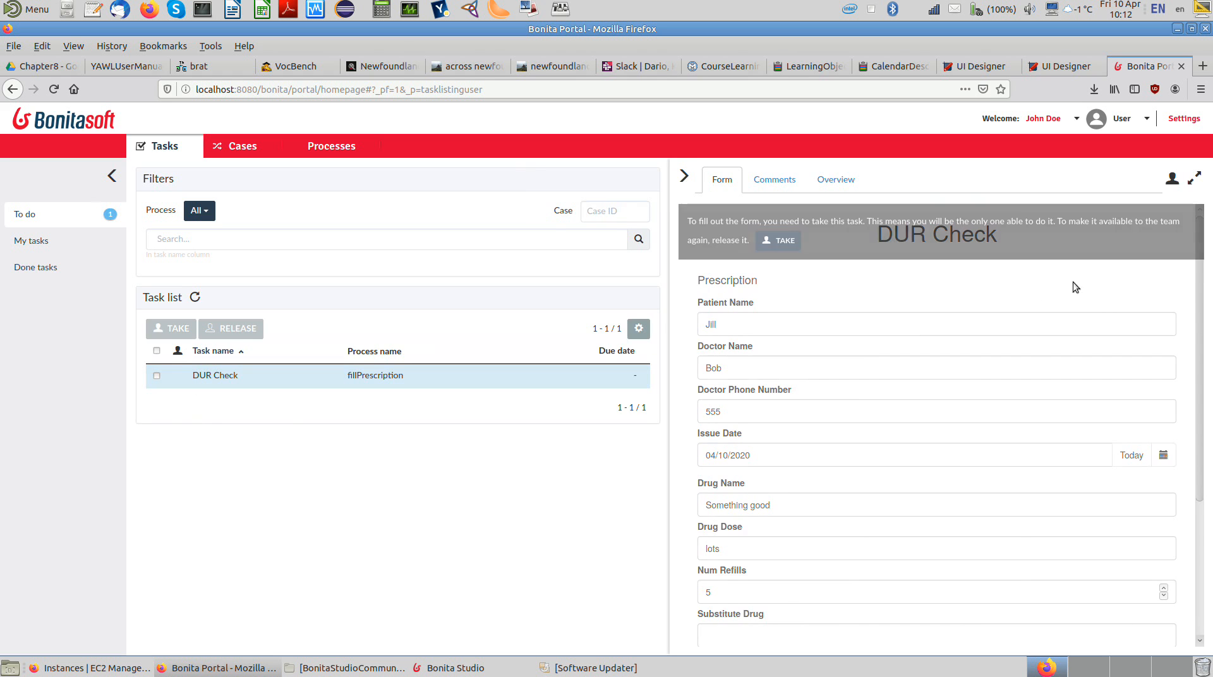
Step: Take the DUR Check task, enable Dur Alarms with the details "Something is wrong here.", and submit the form
left_click(779, 240)
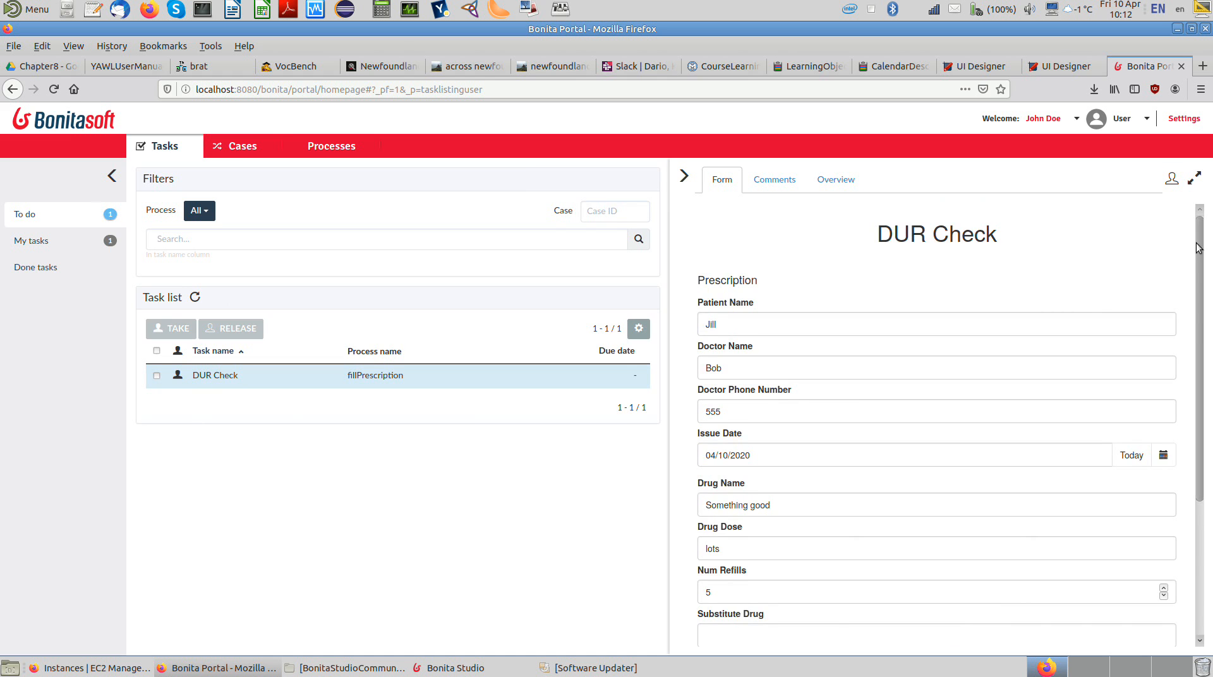
left_click_drag(1198, 247, 1198, 402)
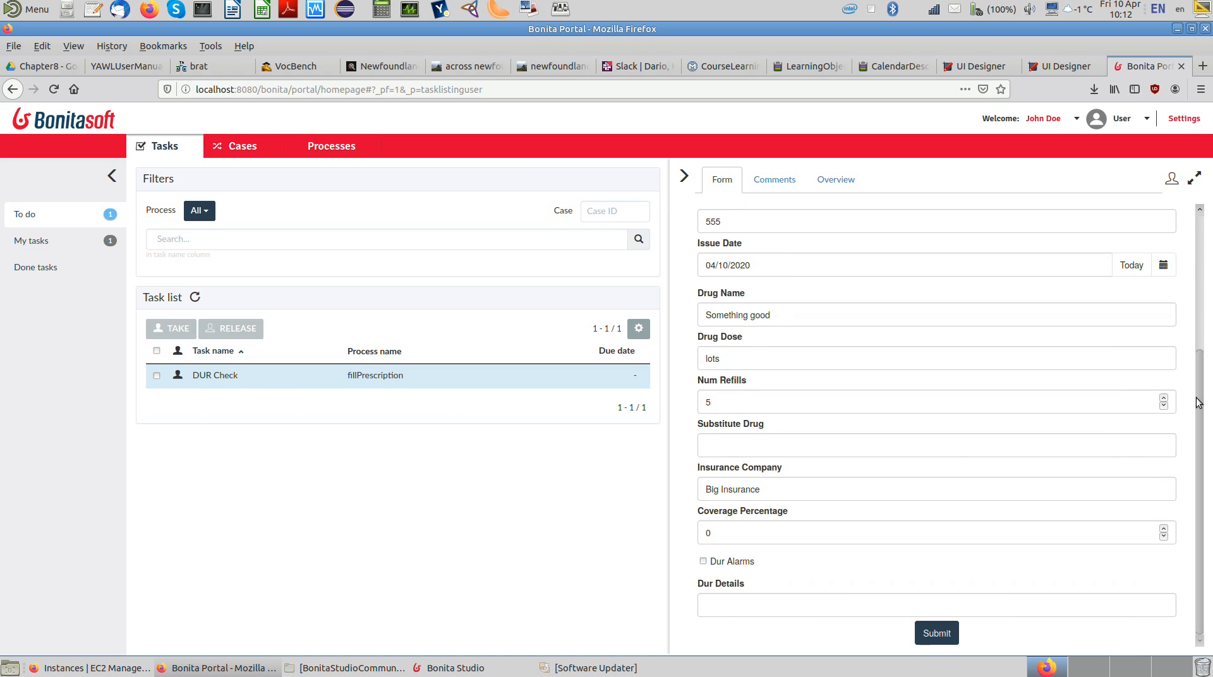
left_click(703, 561)
left_click(715, 600)
type("S")
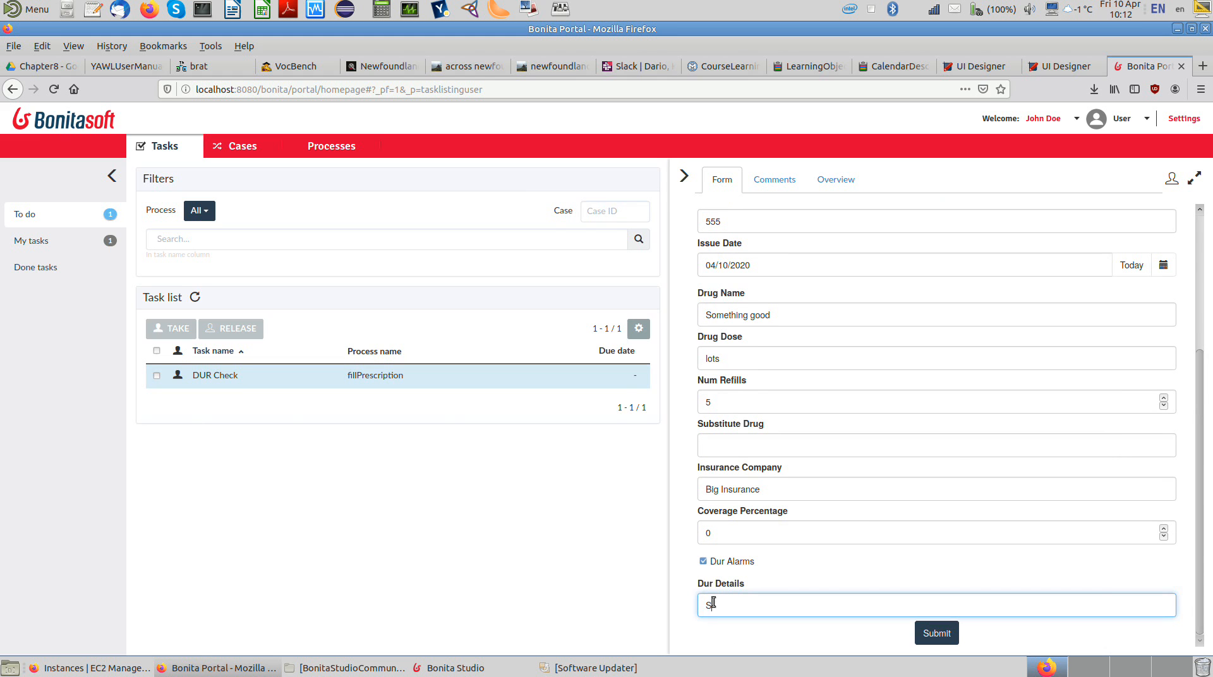
type("omething is wrong here.")
left_click(936, 633)
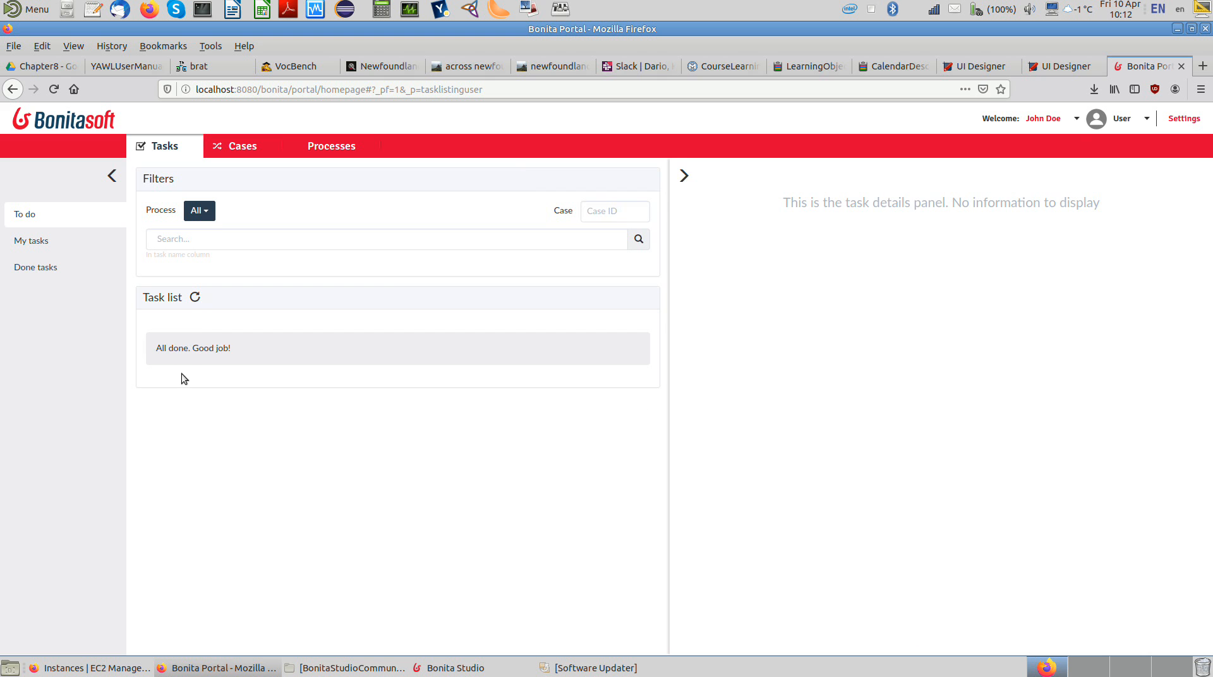
Step: Log out of the technician's account and log in with the pharmacist's user name and password
left_click(1072, 122)
left_click(1046, 145)
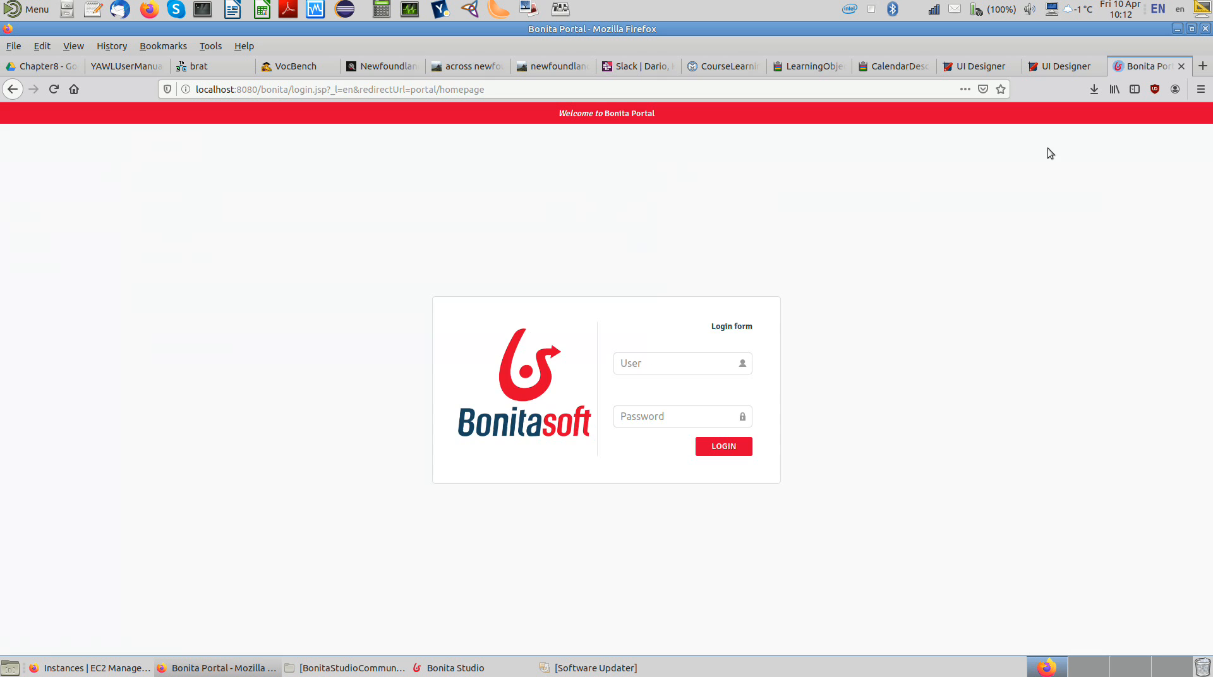
left_click(625, 364)
type("janebp")
left_click(726, 452)
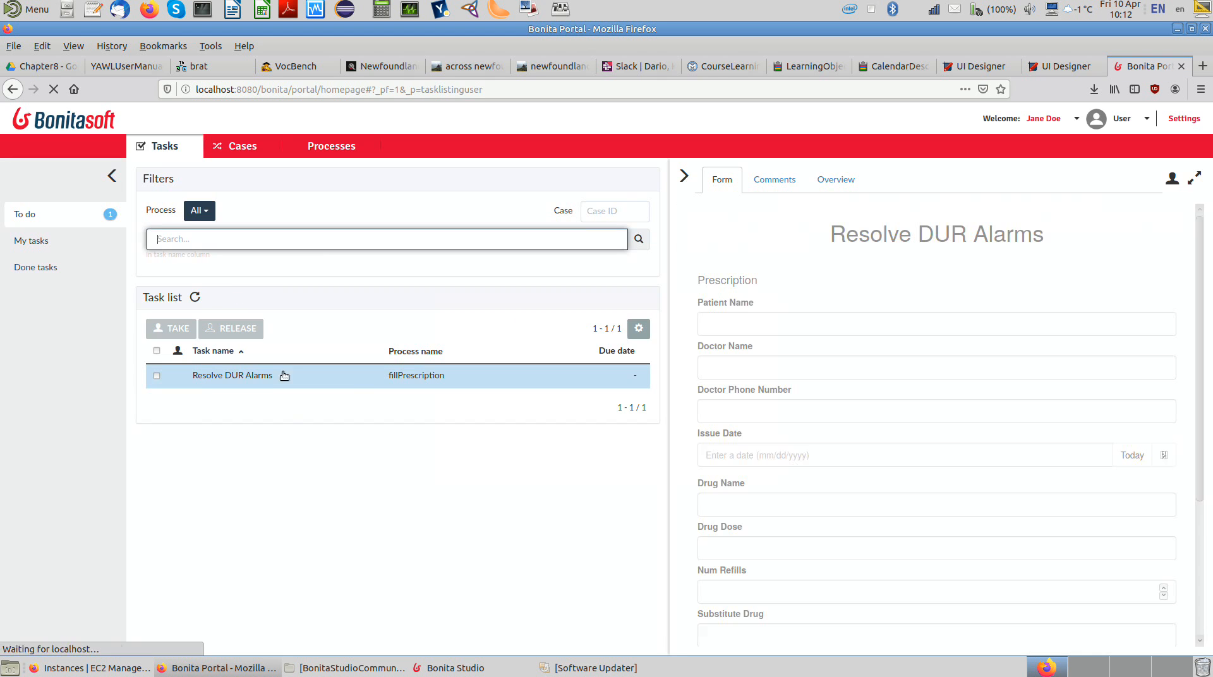
Step: Take the Resolve DUR Alarms task and enter "Something not quite so good" as the substitute drug
left_click(156, 375)
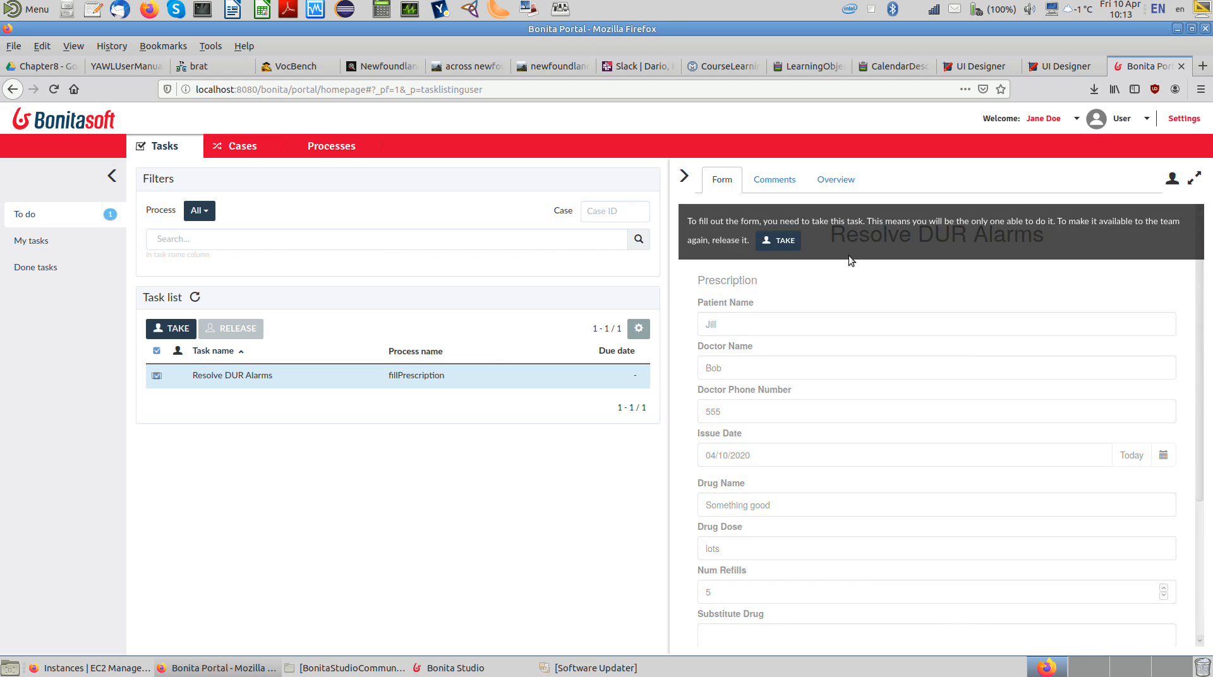
left_click(772, 240)
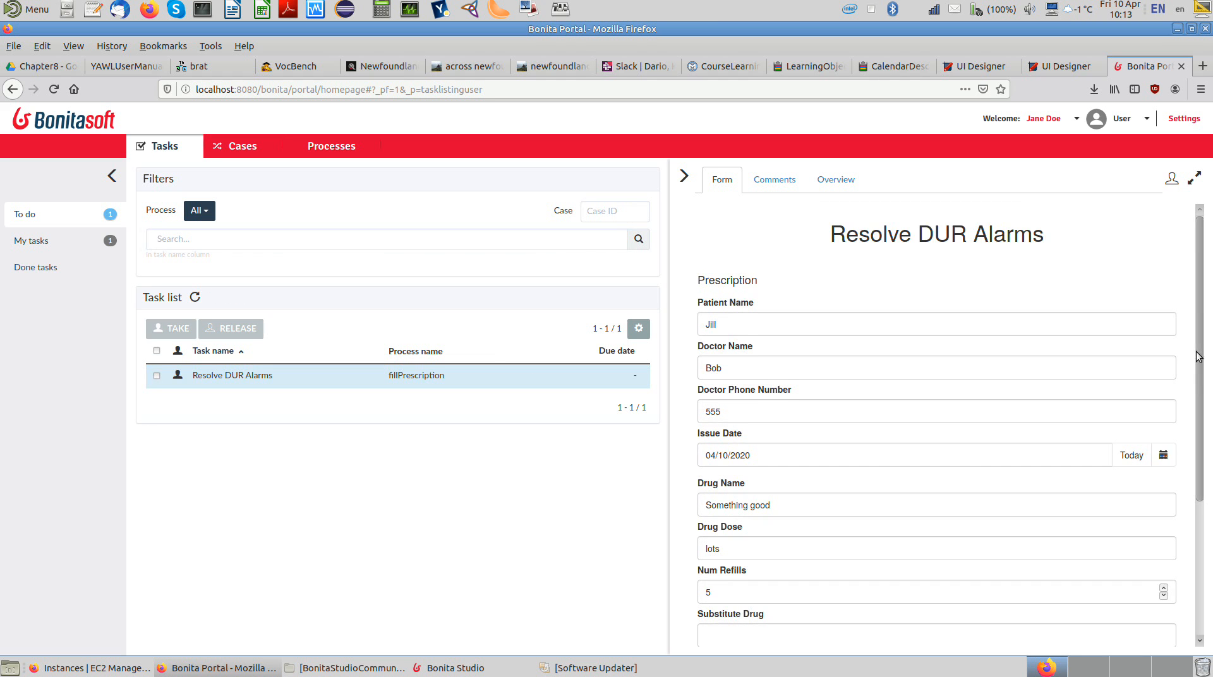
left_click_drag(1204, 351, 1207, 492)
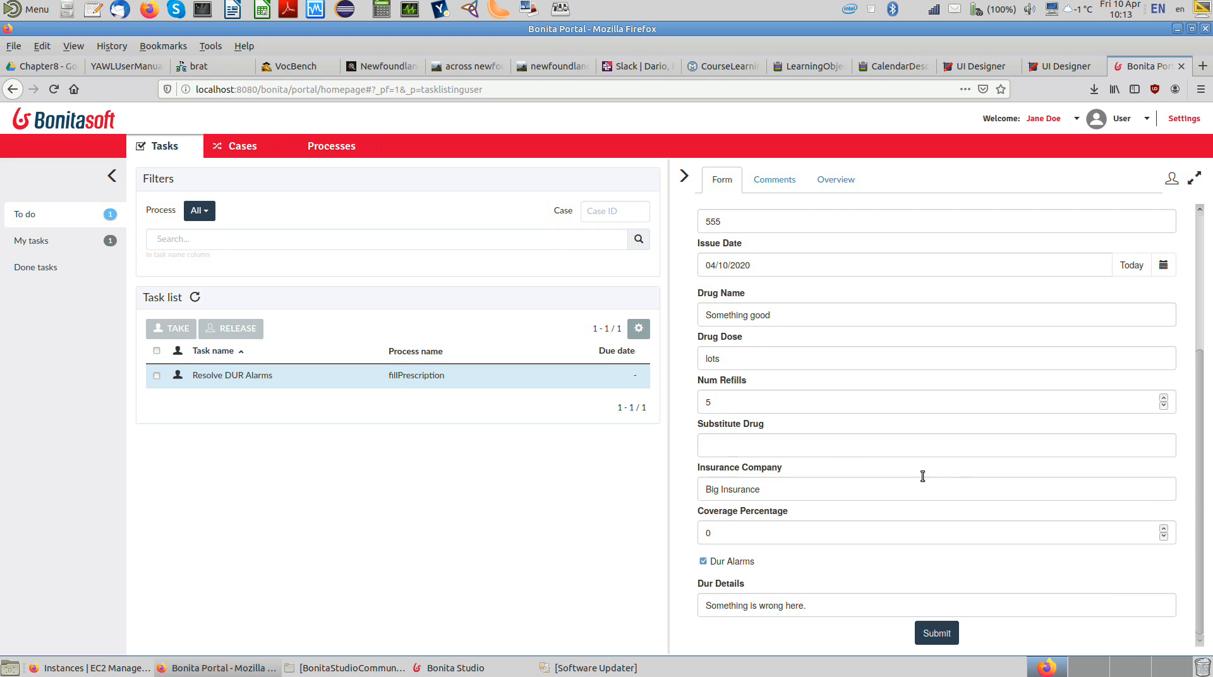
left_click(849, 445)
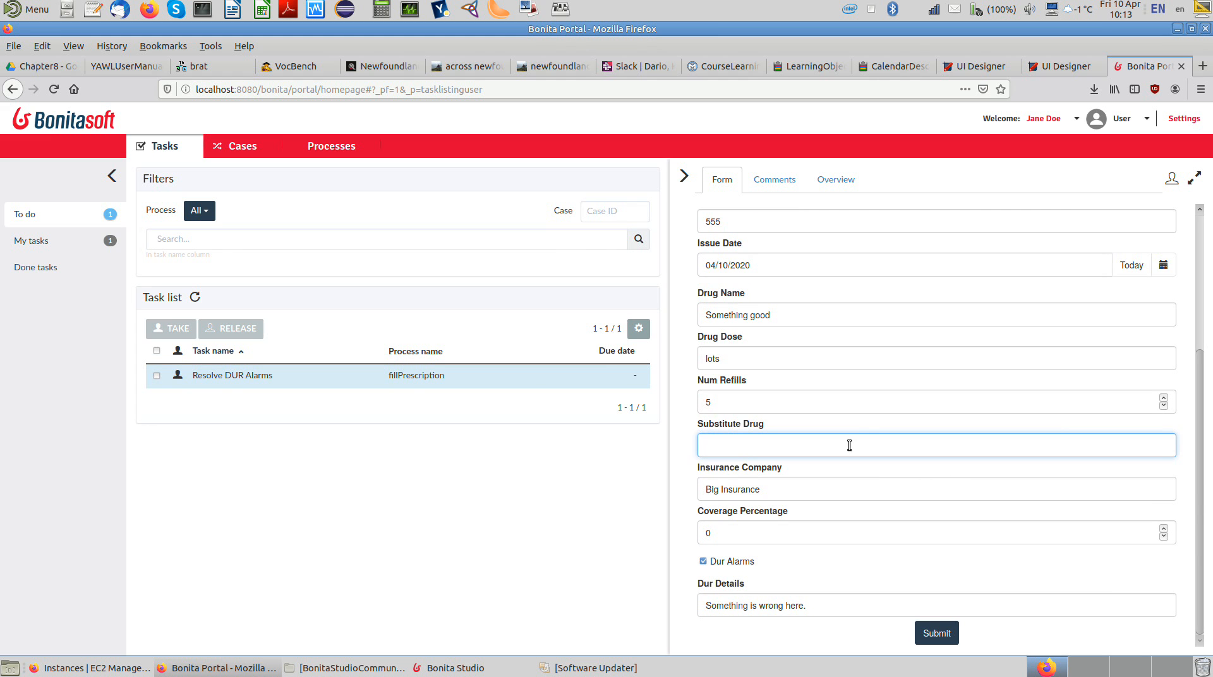
type("Something not quite so good")
Step: Set the drug dose to "a little less", disable Dur Alarms, clear the Dur Details, and submit the form
double_click(720, 360)
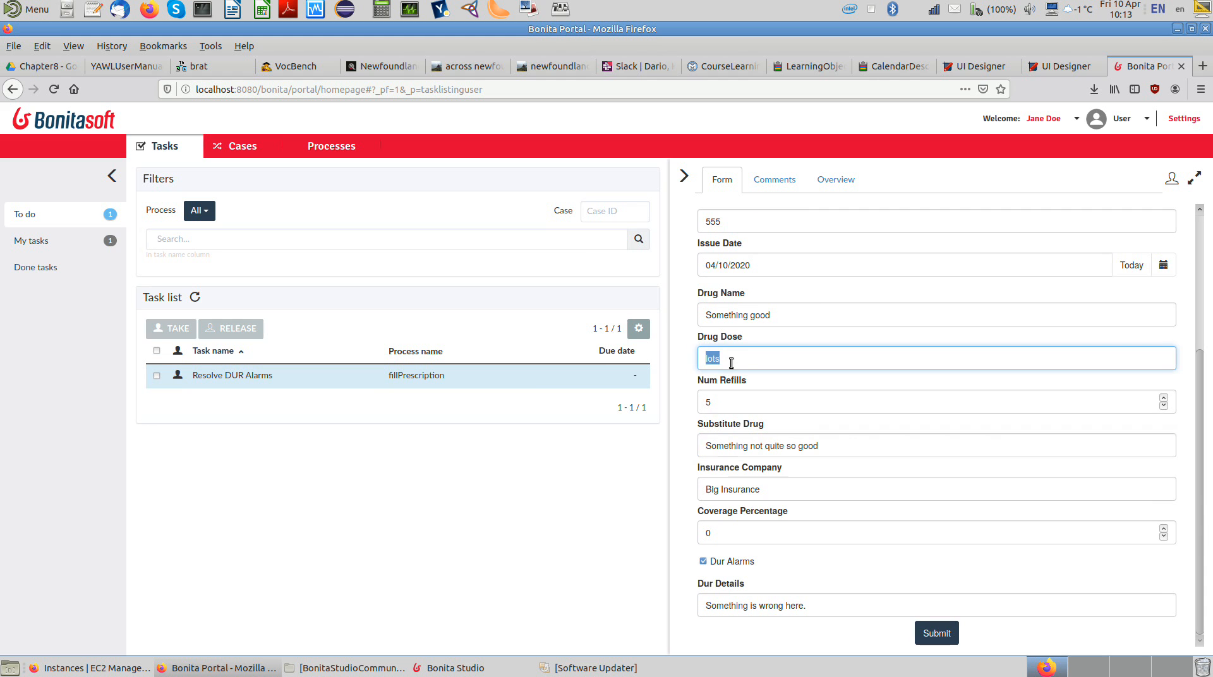
type("a little less")
left_click(703, 561)
double_click(727, 605)
key("BackSpace")
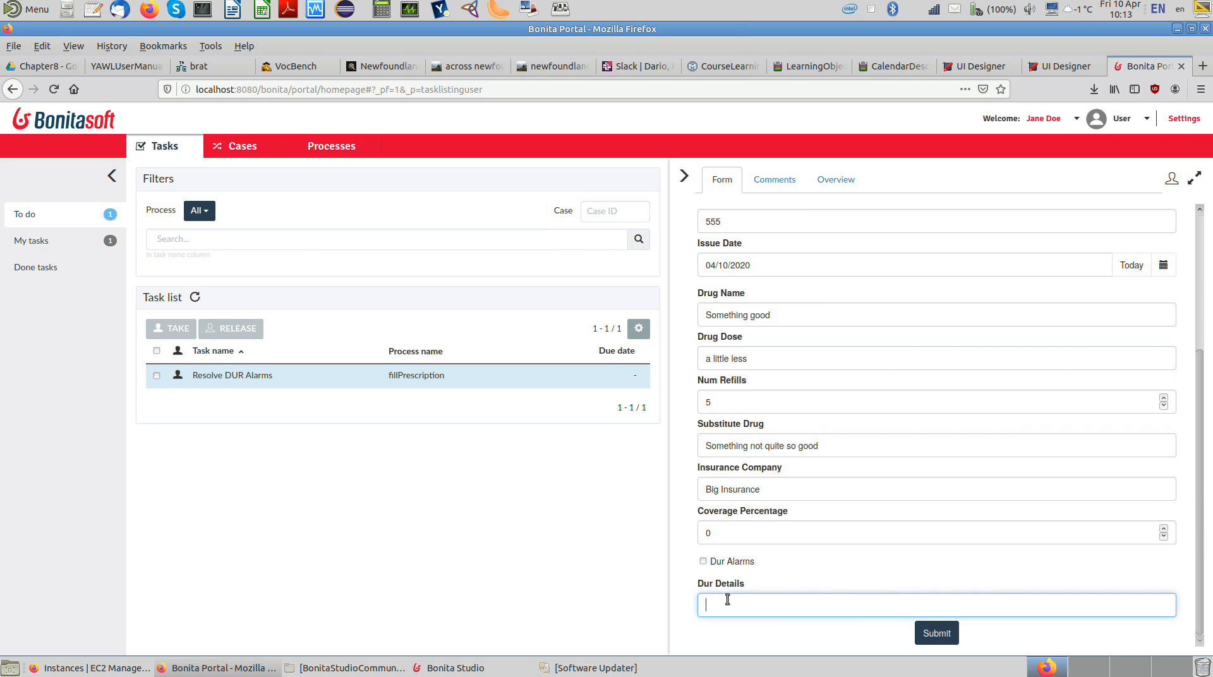
left_click(930, 635)
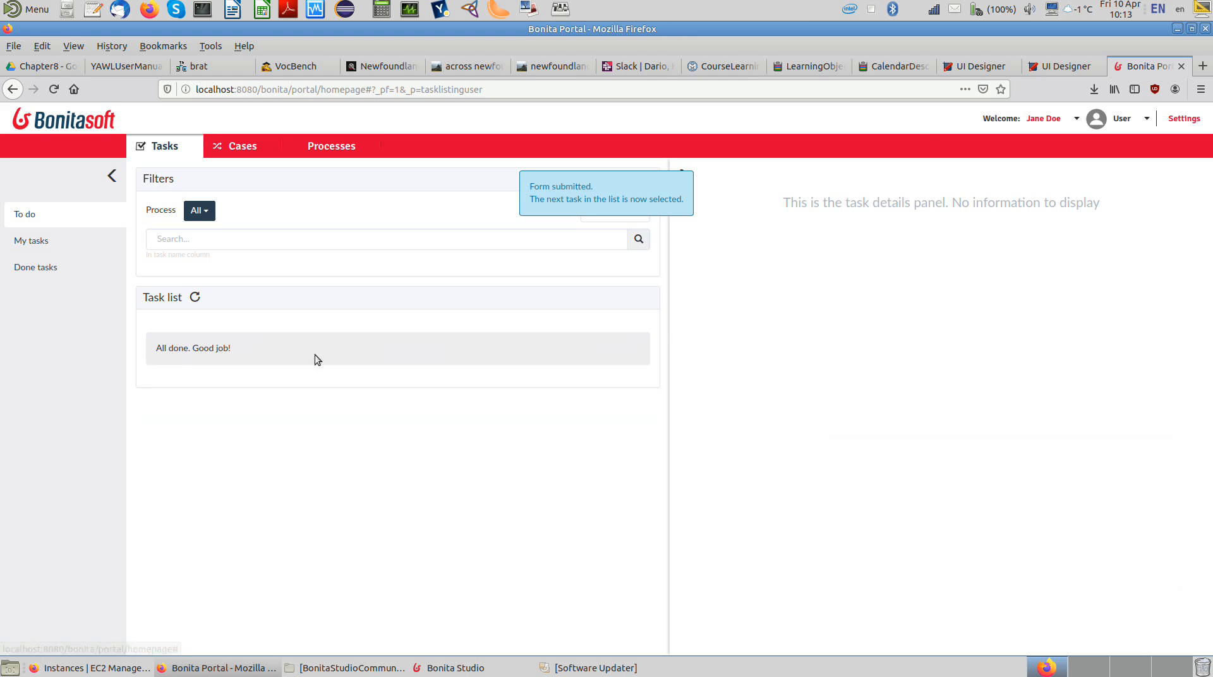
Step: Log out of the pharmacist's account and log in with the technician's user name and password
left_click(1062, 119)
left_click(1047, 144)
left_click(708, 359)
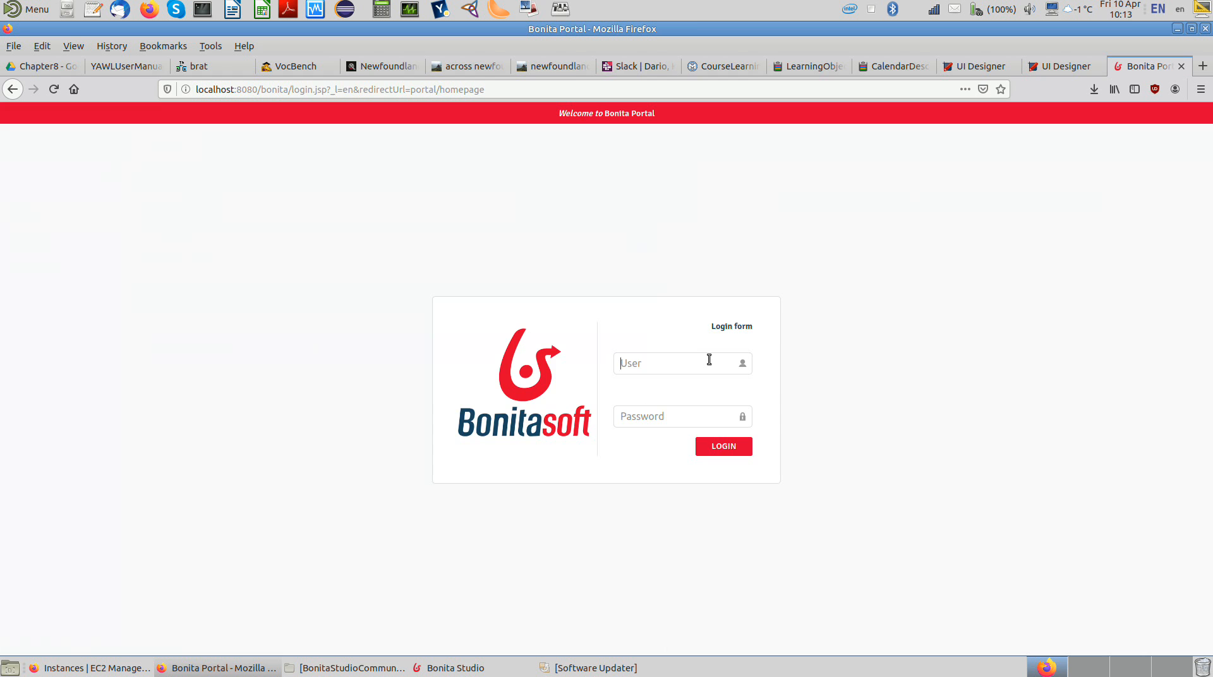
type("johnpassword")
key("Return")
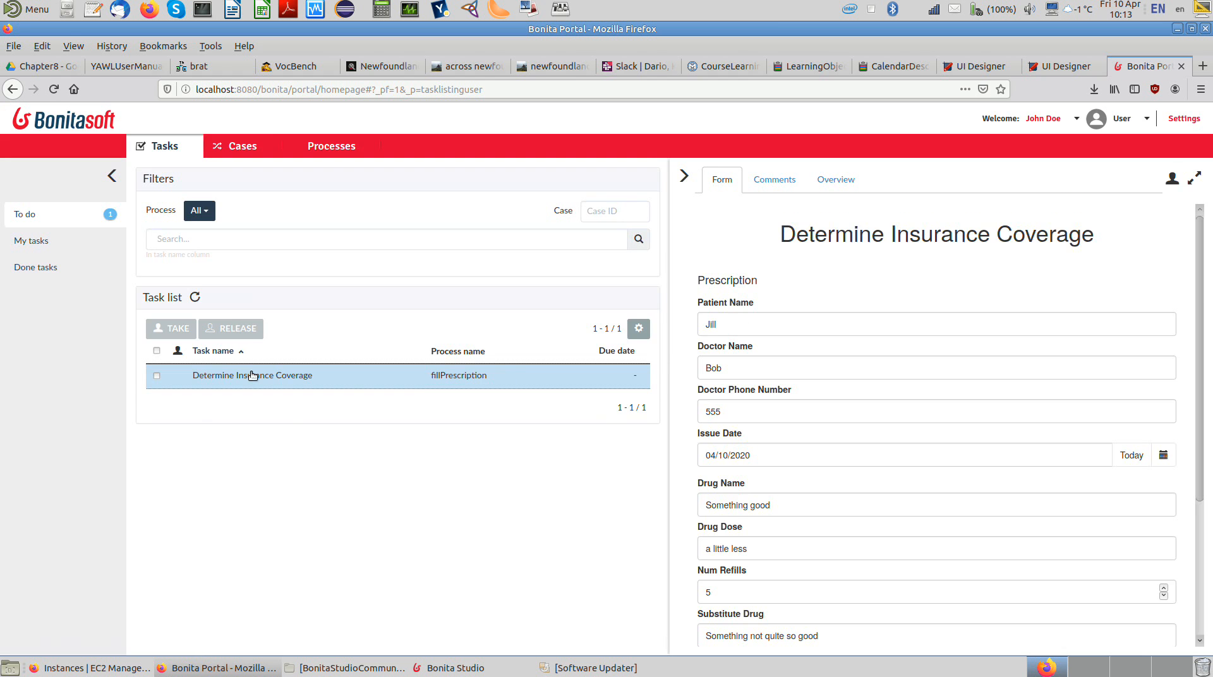
Step: Take the Determine Insurance Coverage task, set the coverage percentage to 50, submit the form and refresh the task list
left_click(779, 247)
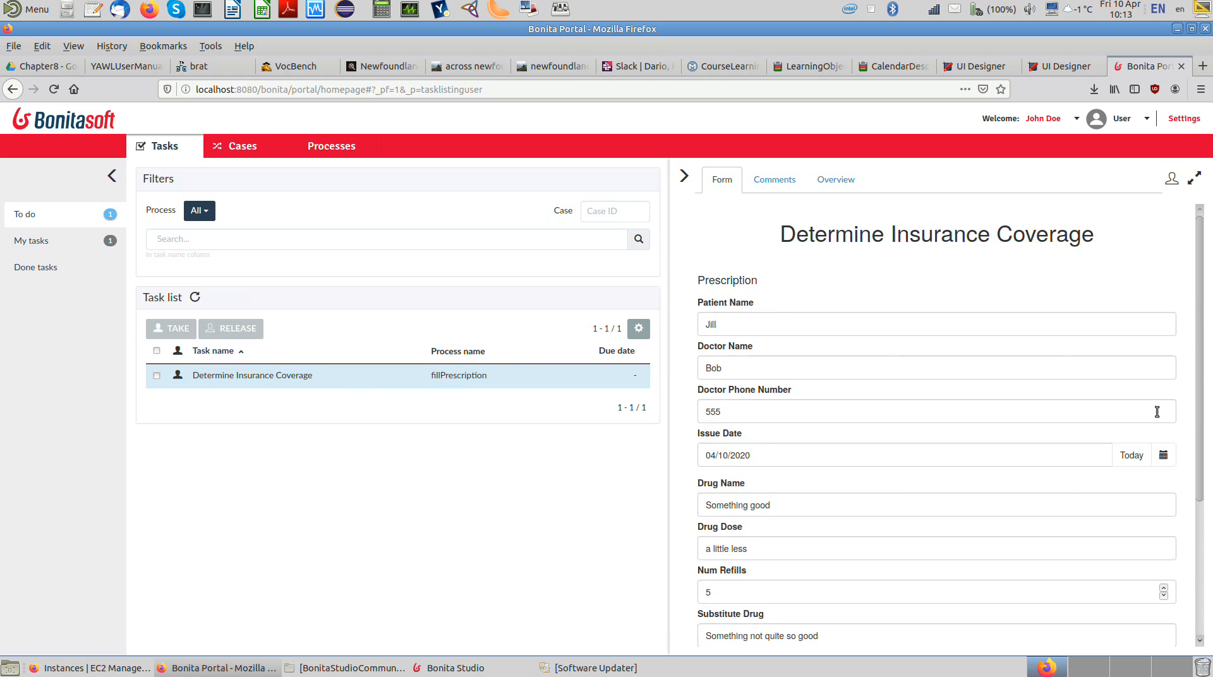
left_click_drag(1201, 412, 1206, 537)
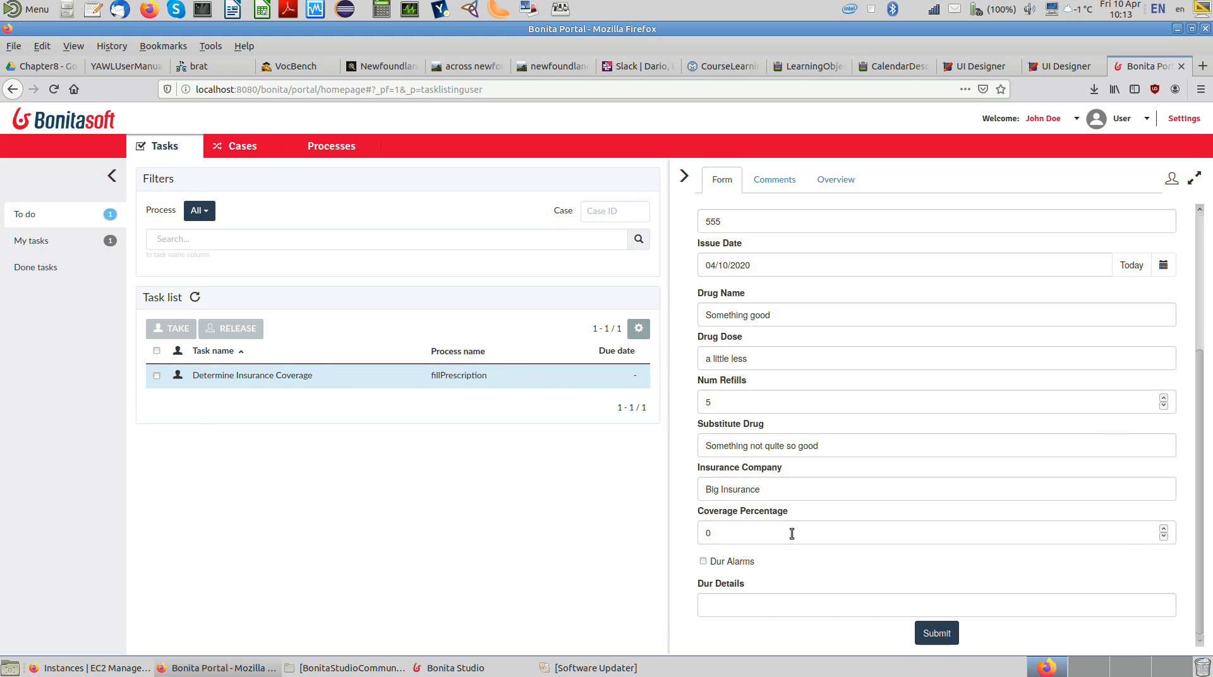
left_click(735, 532)
type("50")
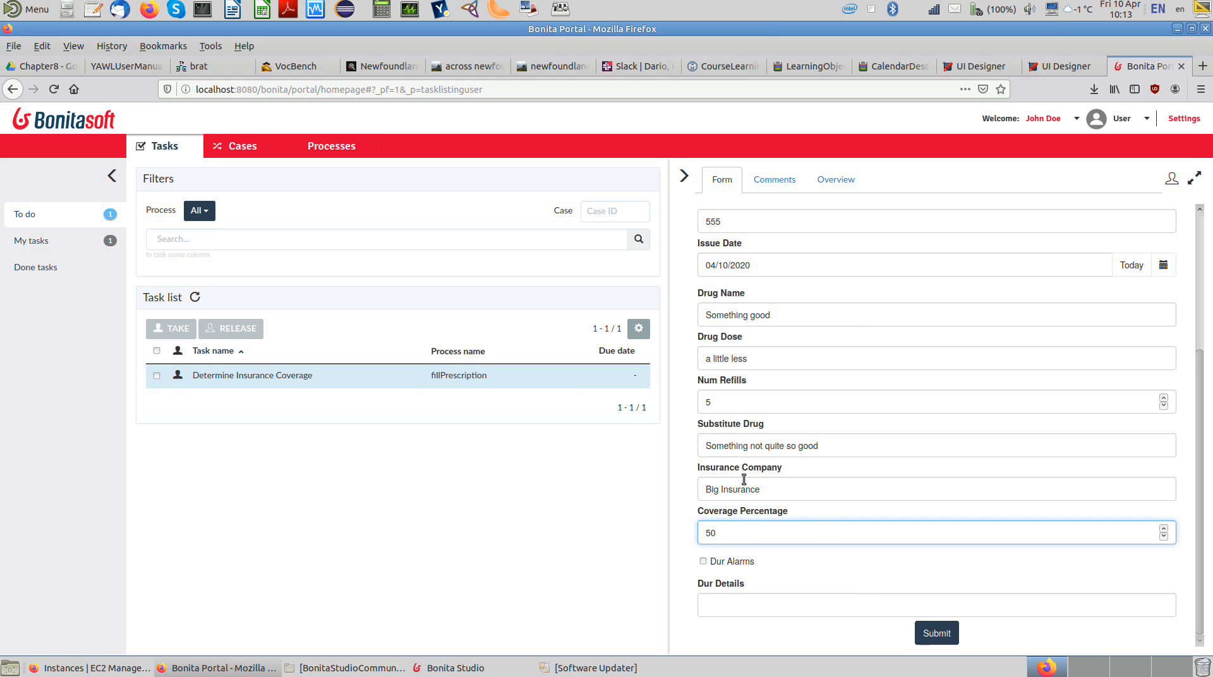
left_click(929, 630)
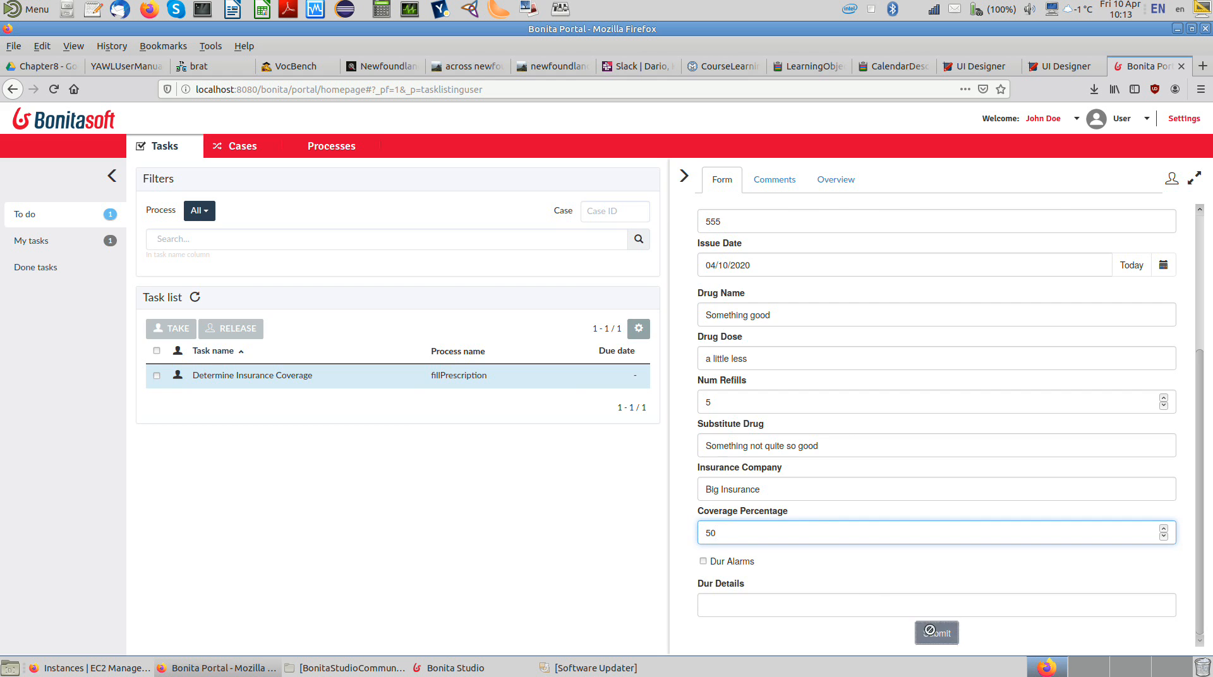
left_click(195, 297)
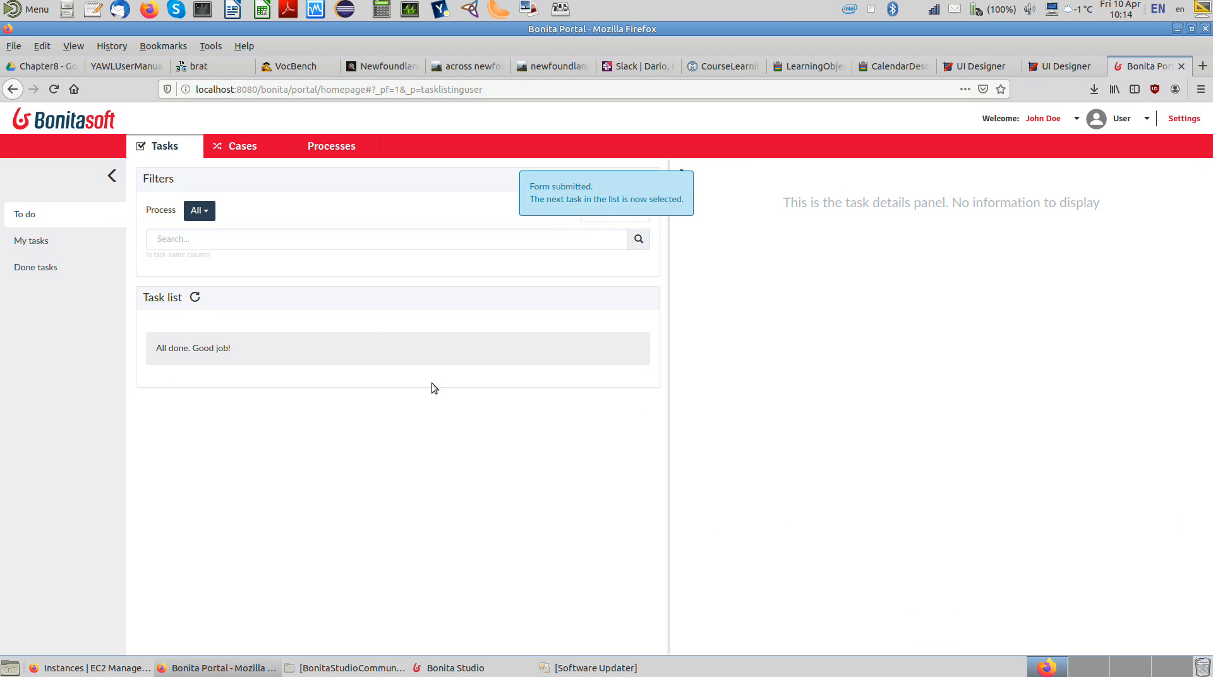
Step: Switch the portal session back to the pharmacist by logging out and entering that account's user name and password
left_click(1036, 120)
left_click(1041, 145)
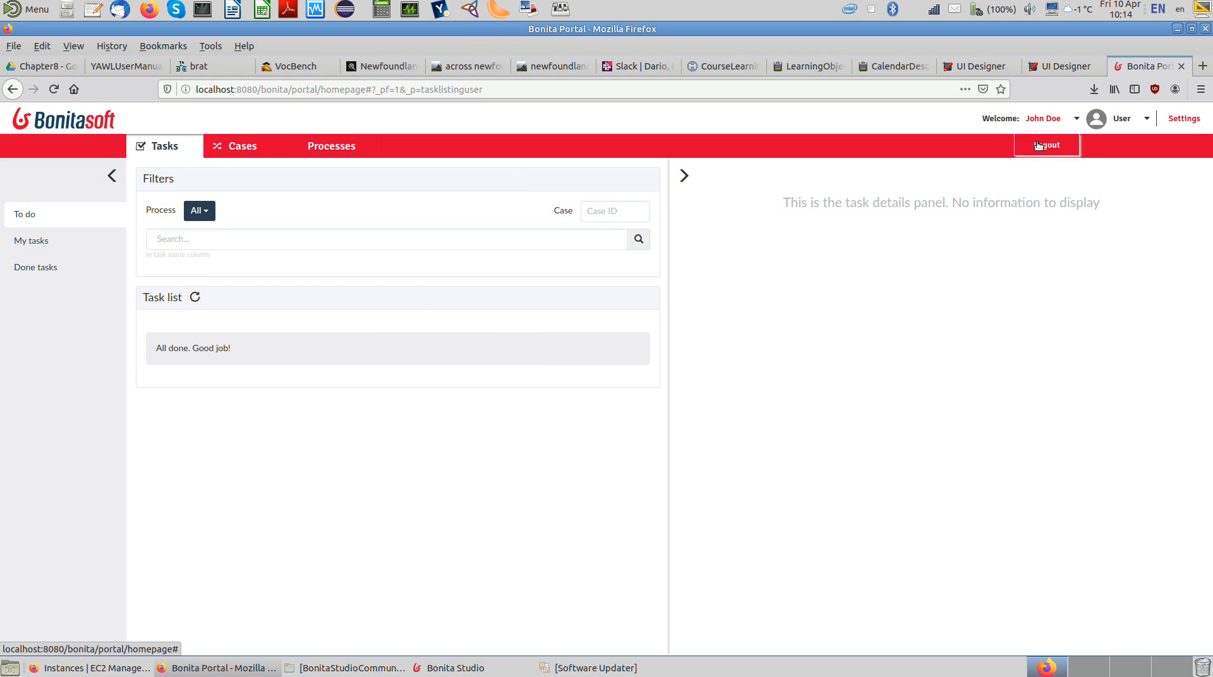
type("jane")
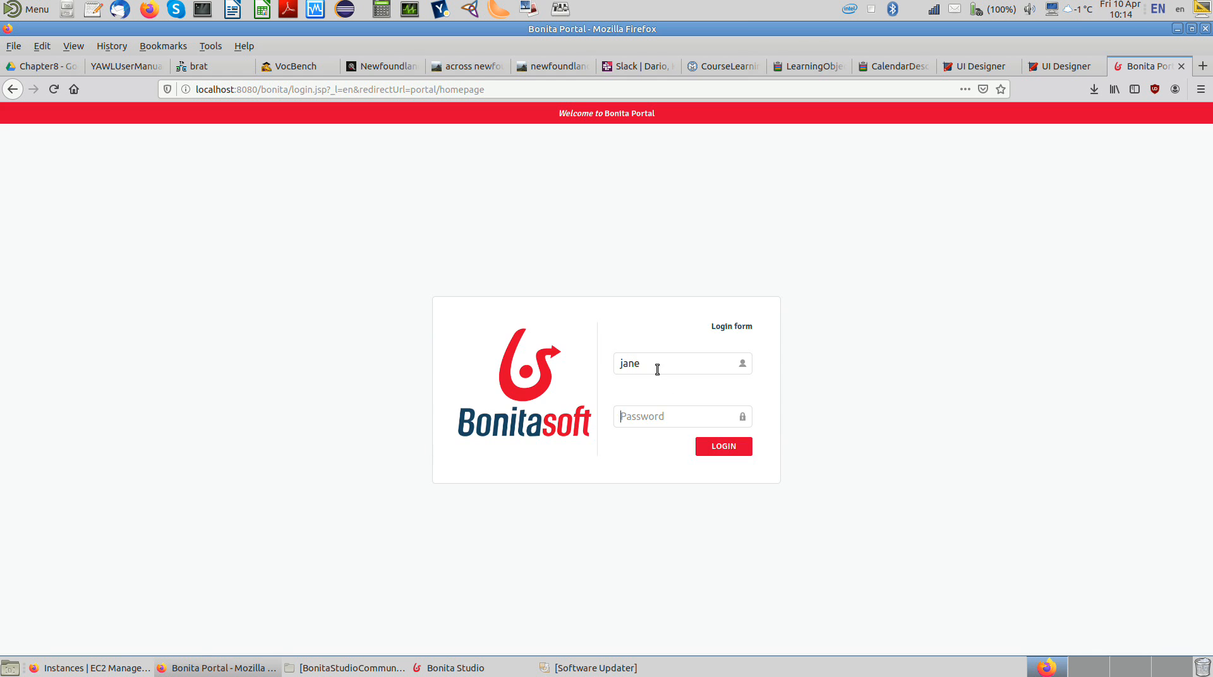
key("Tab")
type("*******")
key("Return")
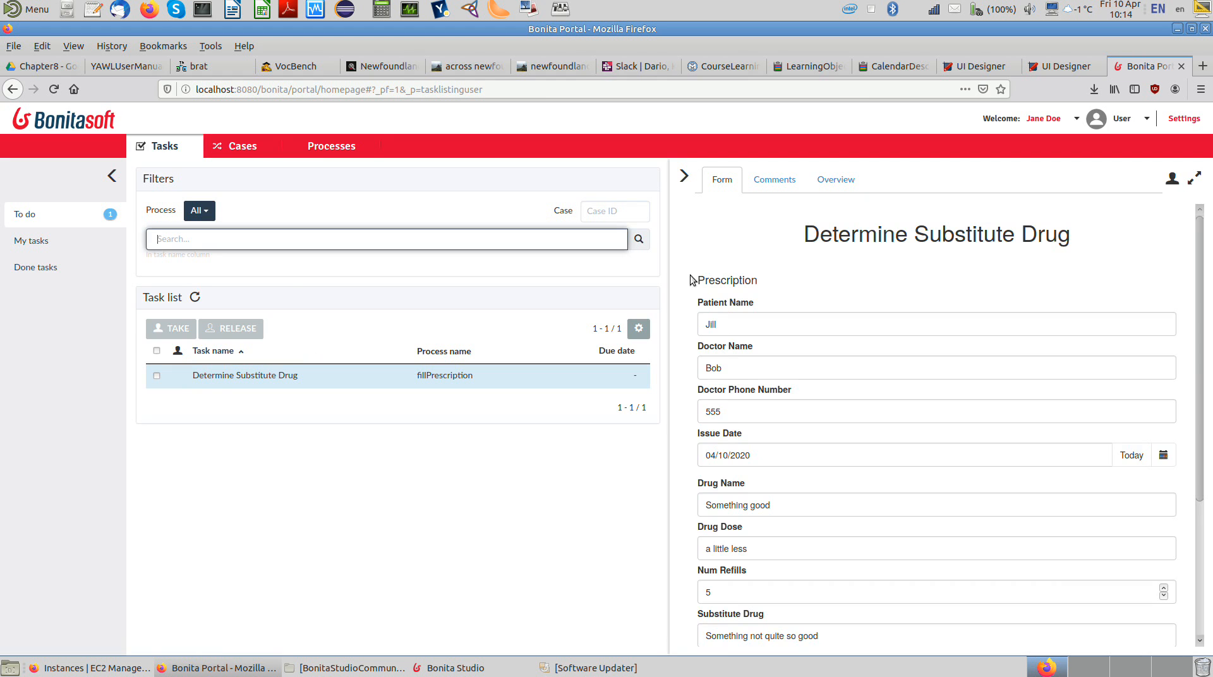
Step: Take the Determine Substitute Drug task and change the substitute drug to "Something really not all that great"
left_click(779, 240)
scroll(1200, 232, "down", 2)
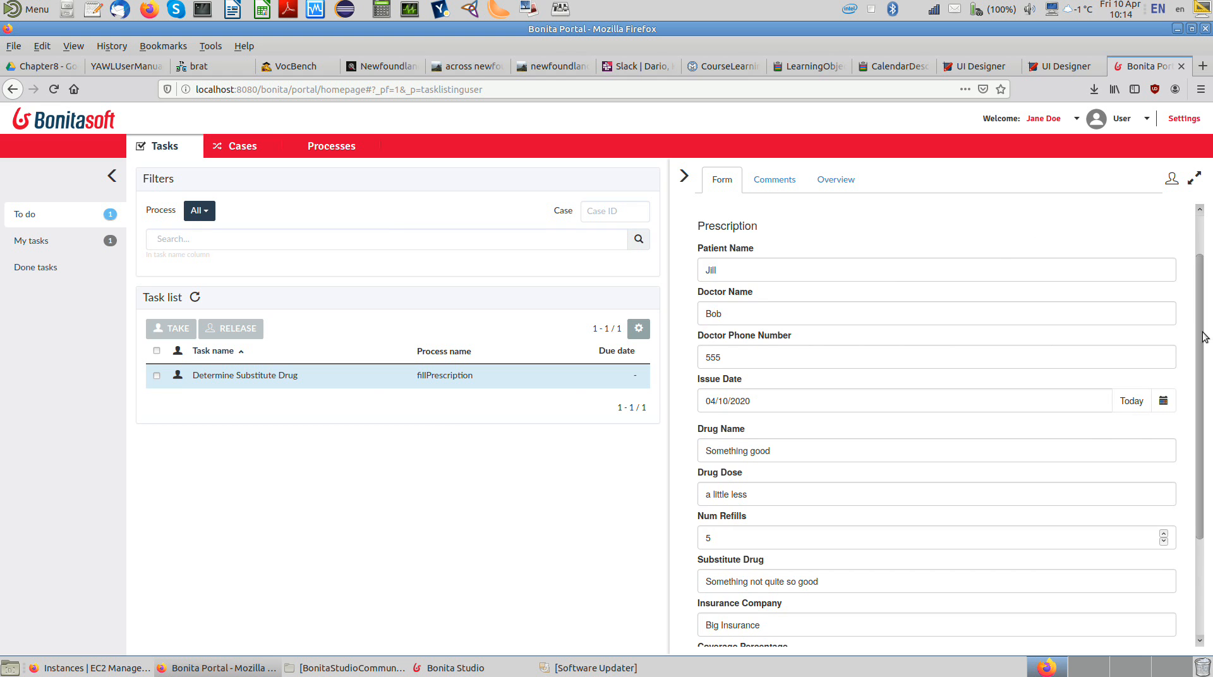
left_click_drag(1201, 338, 1211, 454)
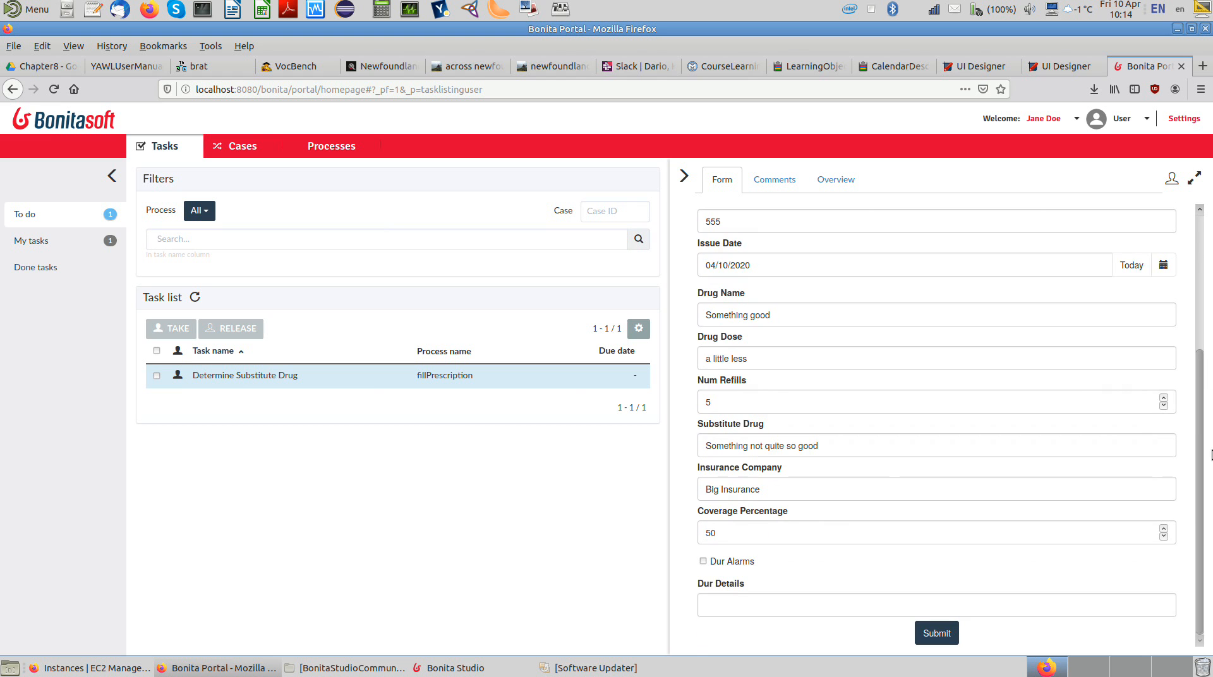
double_click(829, 446)
left_click(829, 446)
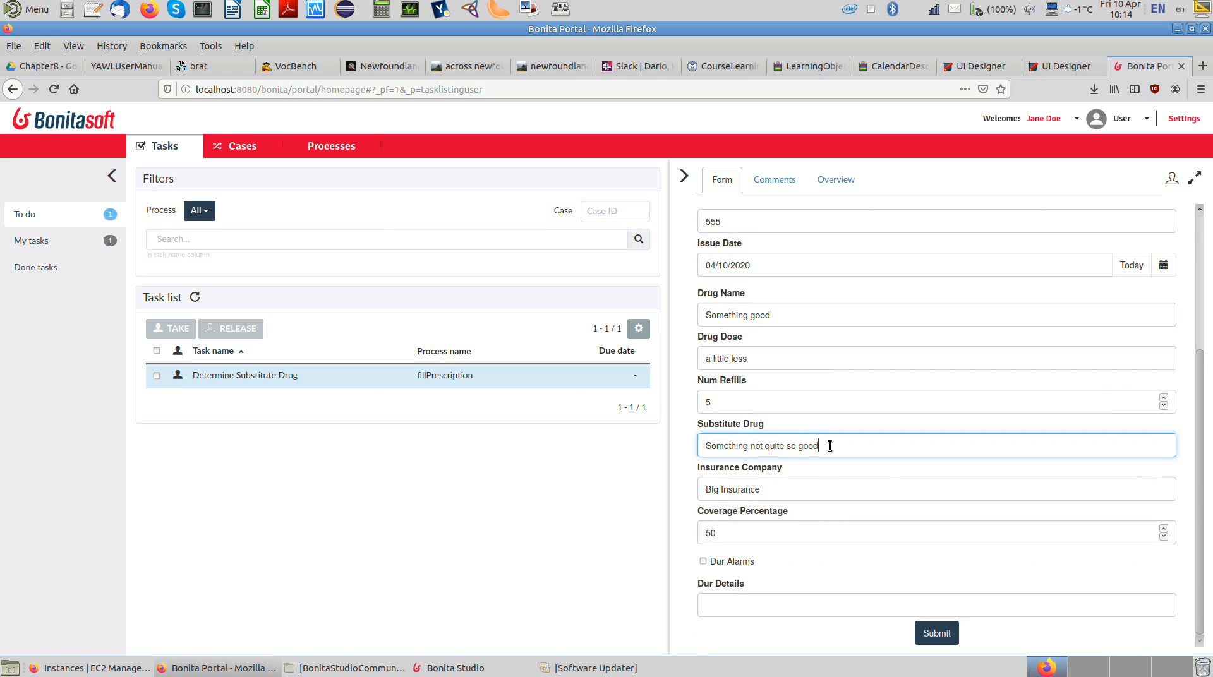
key("BackSpace")
key("BackSpace")
key("BackSpace")
key("BackSpace")
key("BackSpace")
key("BackSpace")
key("BackSpace")
key("BackSpace")
key("BackSpace")
key("BackSpace")
key("BackSpace")
key("BackSpace")
key("BackSpace")
key("BackSpace")
key("BackSpace")
key("BackSpace")
key("BackSpace")
key("BackSpace")
type("really ot")
key("BackSpace")
key("BackSpace")
key("BackSpace")
type("not all that great")
Step: Change the drug dose to "a lot less" and submit the Determine Substitute Drug form
double_click(720, 358)
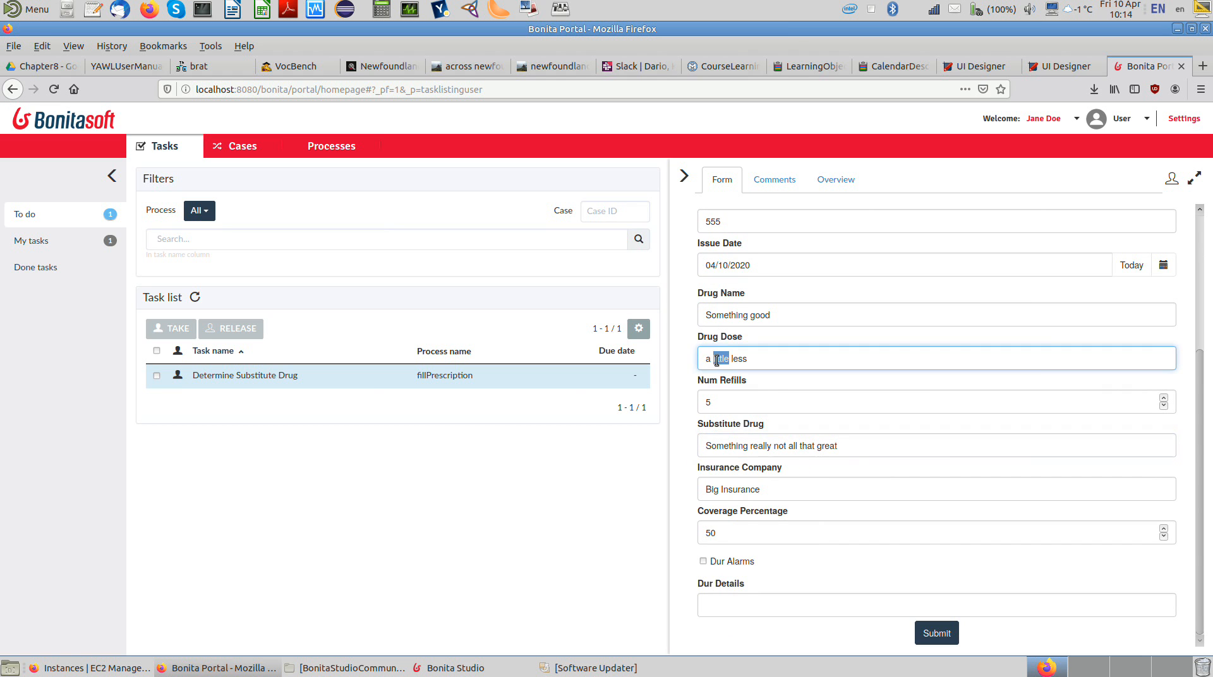
type("lot")
double_click(725, 525)
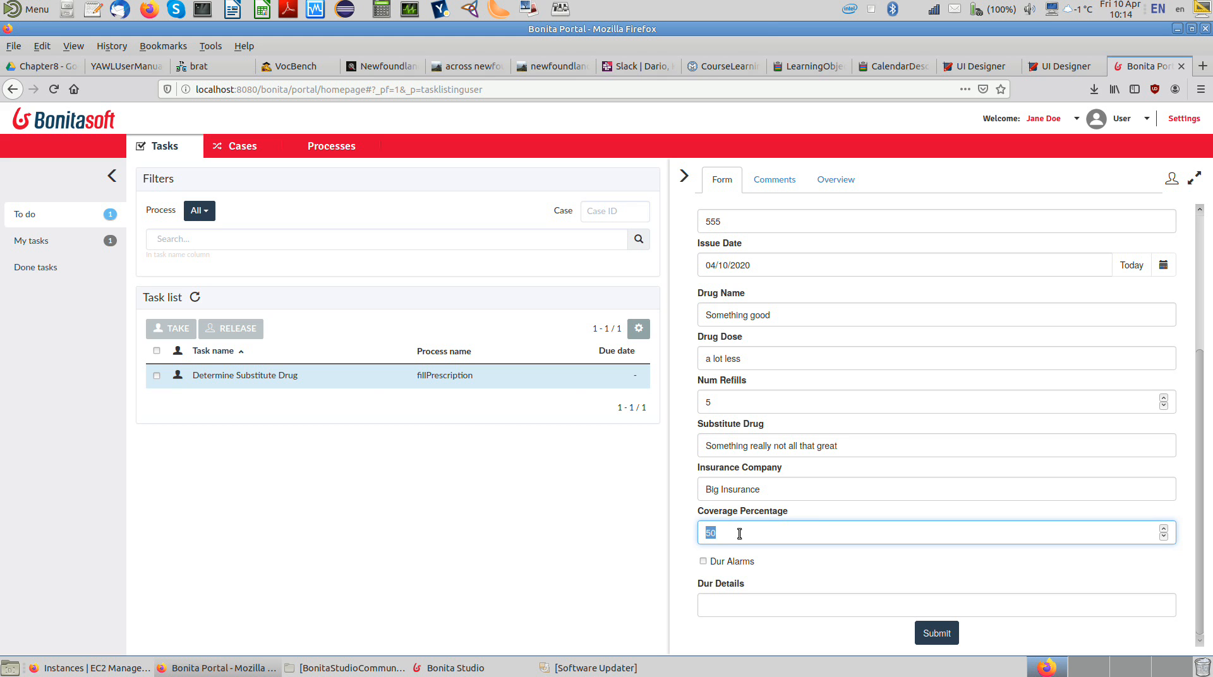
left_click(935, 633)
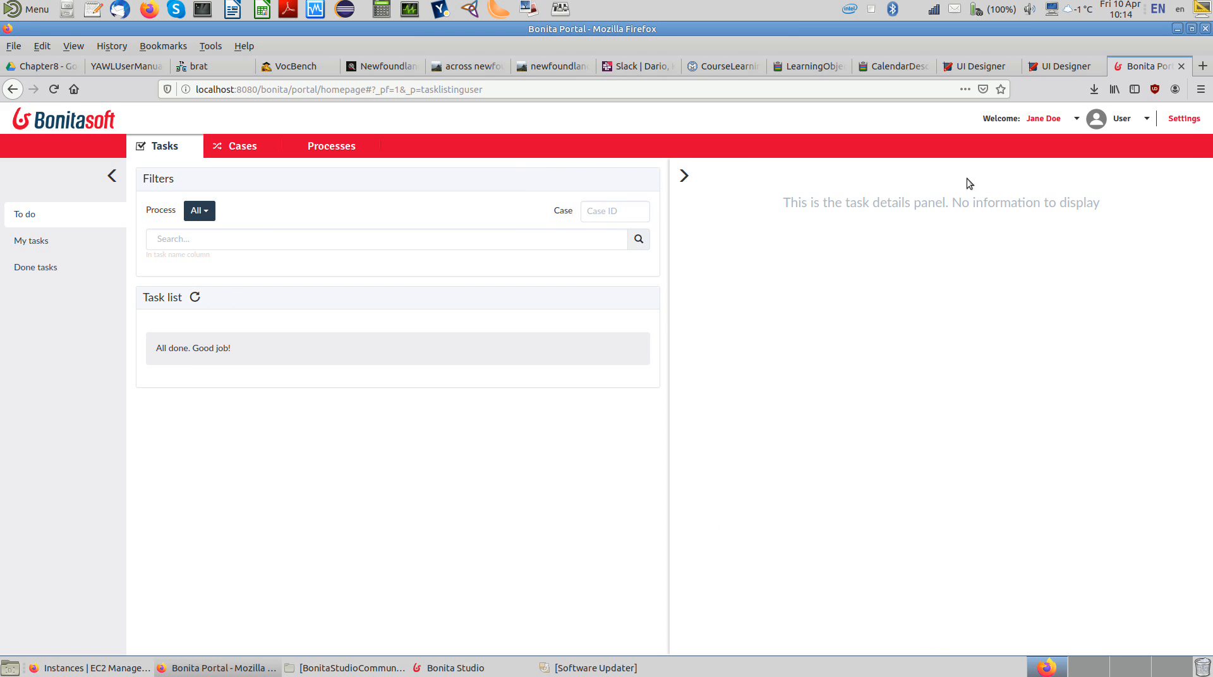
Step: Switch to Bonita Studio and add an intermediate timer event between Enter Prescription into System and DUR Check
left_click(452, 667)
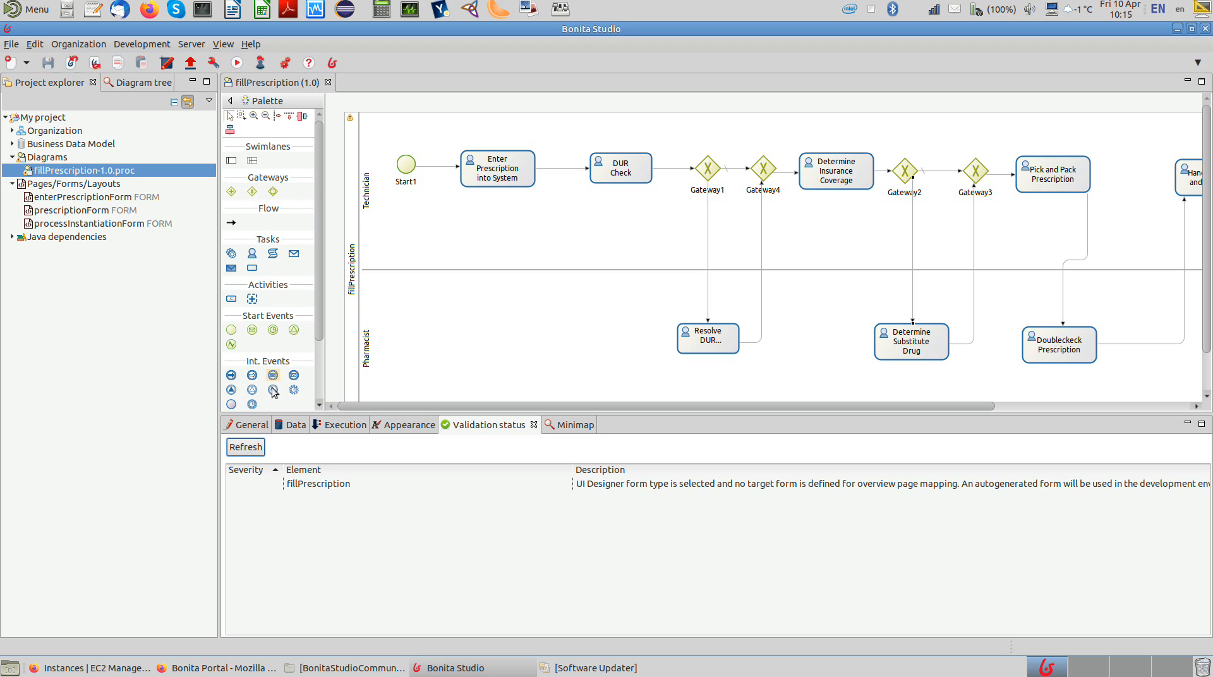
left_click(252, 404)
left_click(566, 168)
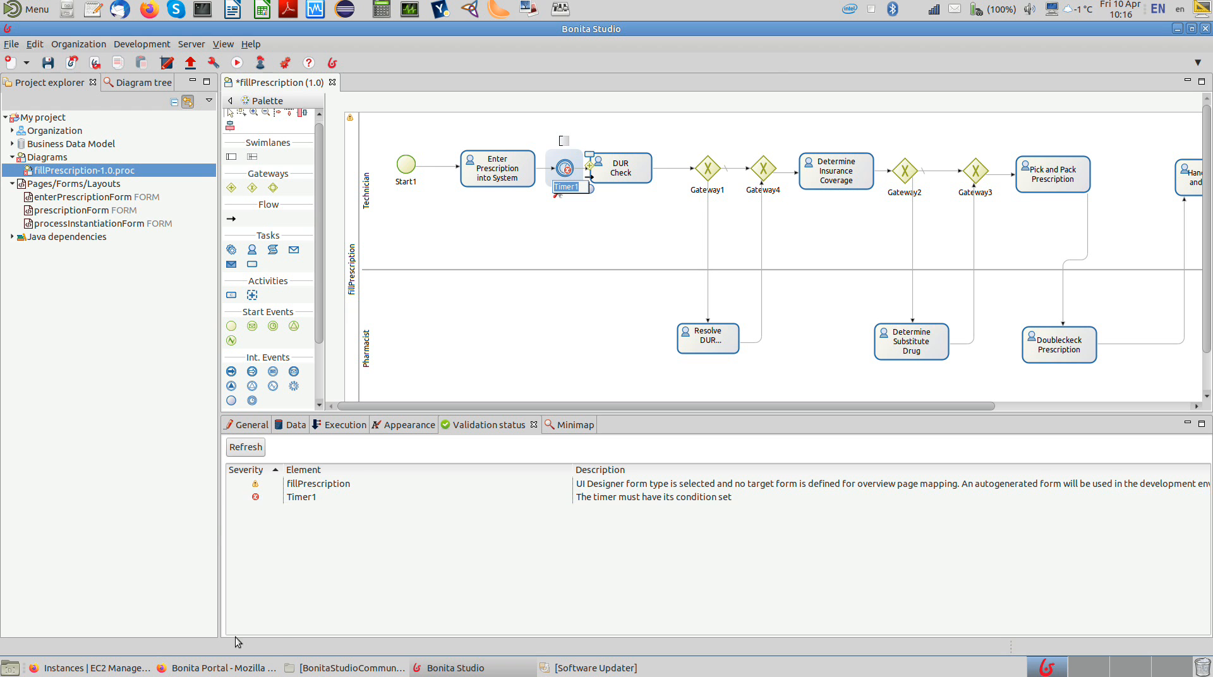
Step: Switch to the UI Designer in Firefox and give prescriptionForm's Coverage Percentage input a value min length of 0 and max length of 100
left_click(224, 667)
left_click(1040, 71)
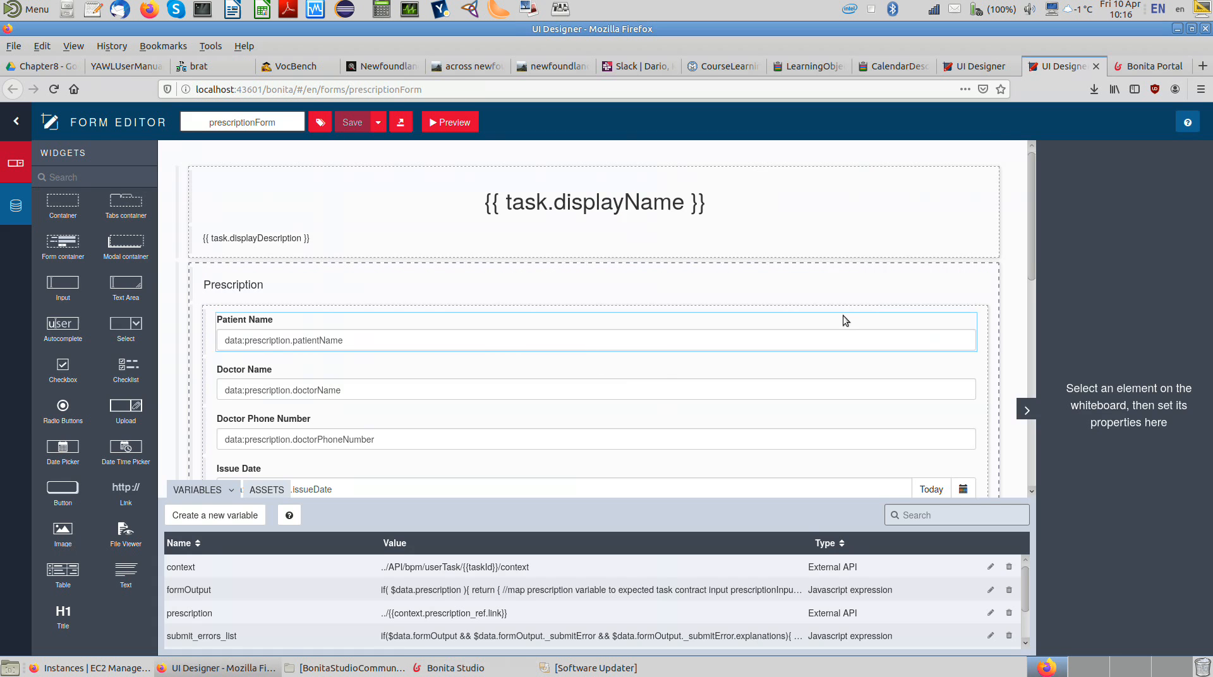
left_click_drag(1025, 260, 1028, 438)
left_click(639, 345)
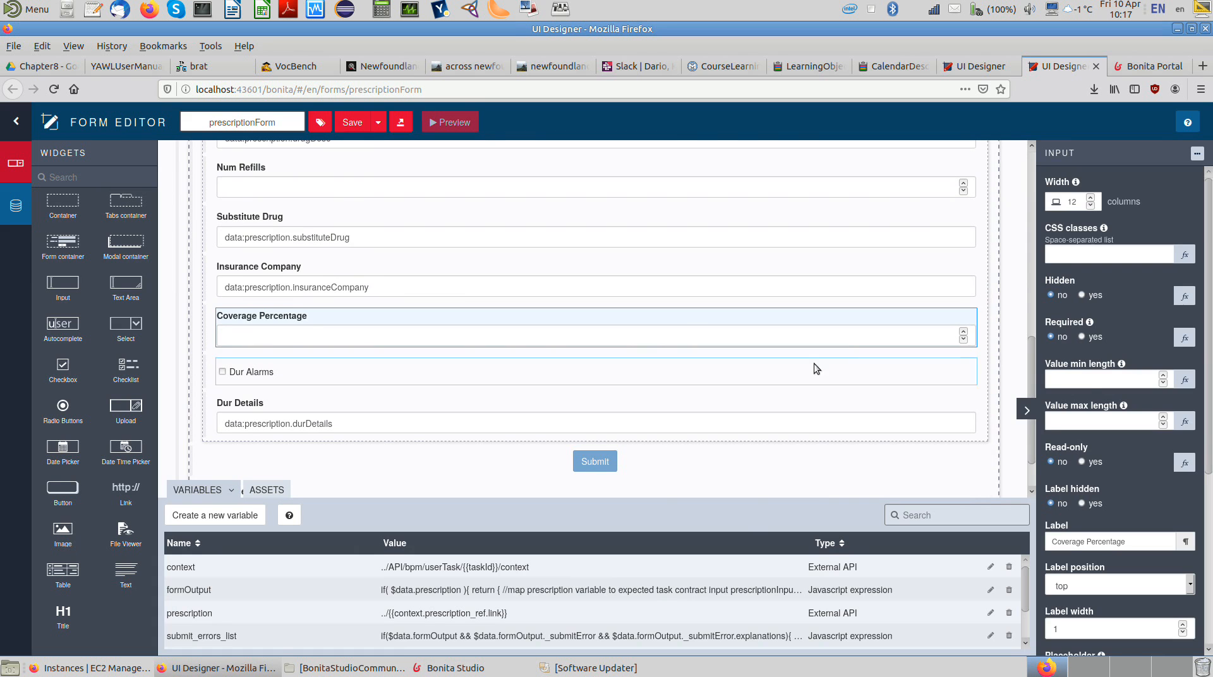
left_click(1084, 380)
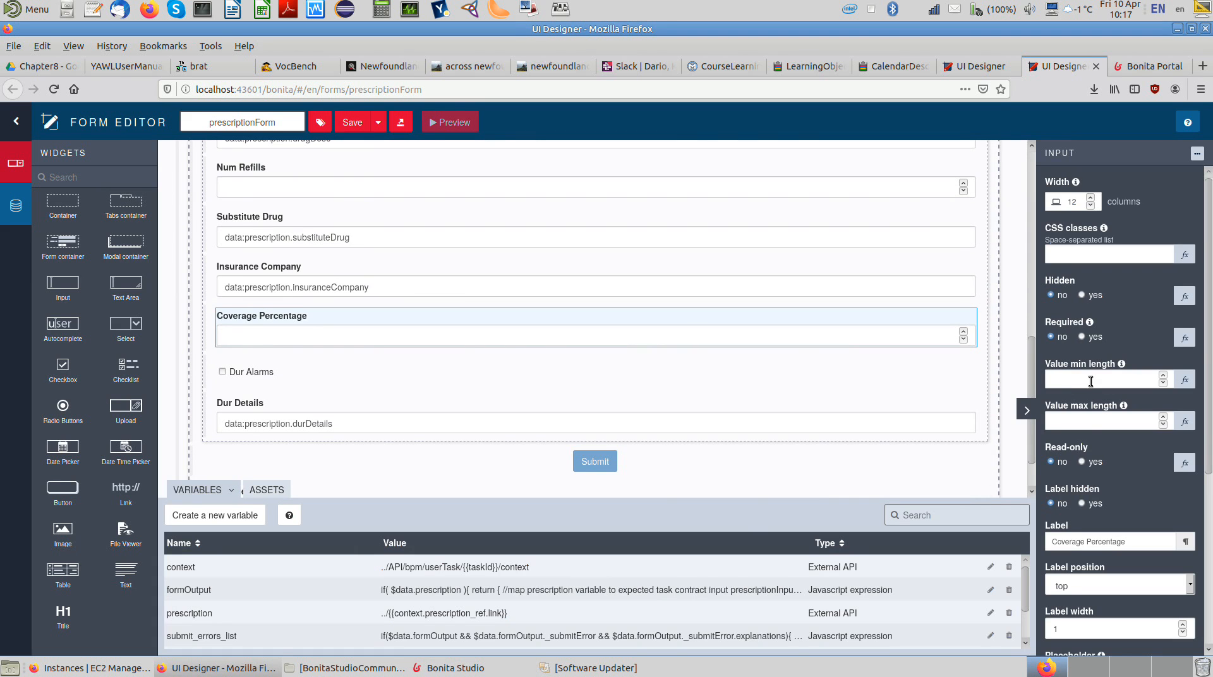
left_click(1086, 381)
type("0")
left_click(1087, 419)
type("100")
left_click_drag(1209, 368, 1211, 413)
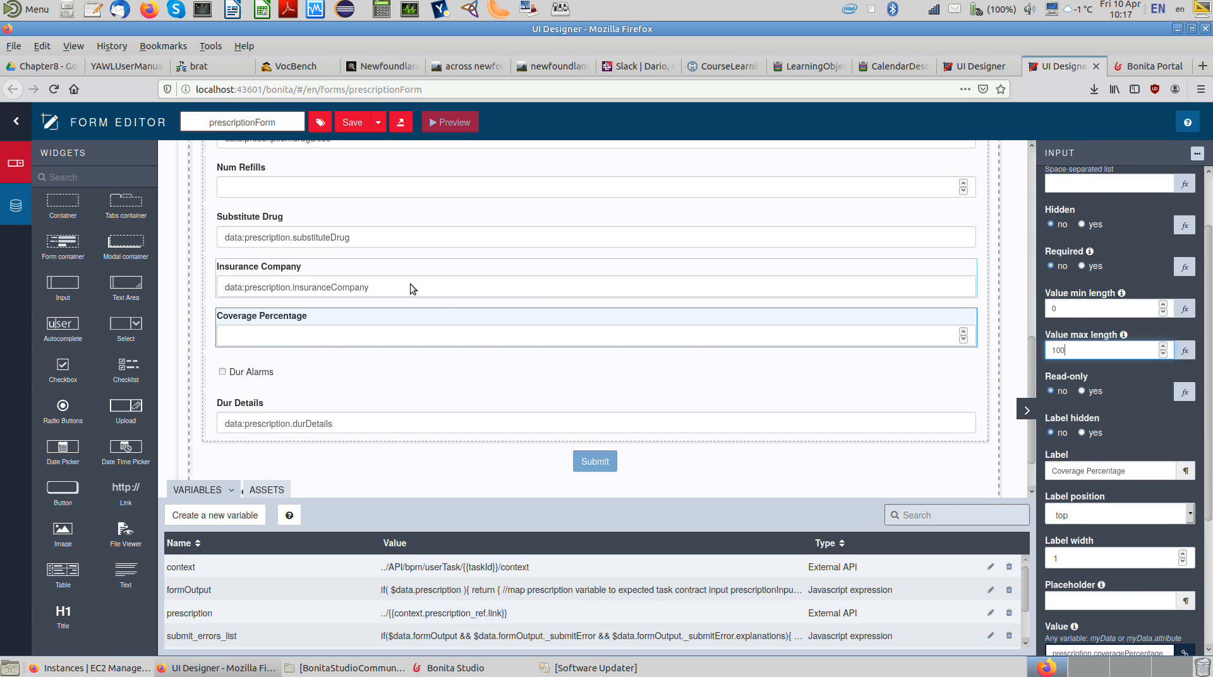
Step: Make the Dur Alarms checkbox read-only, and try hiding the Dur Details input before setting Hidden back to no
left_click(276, 374)
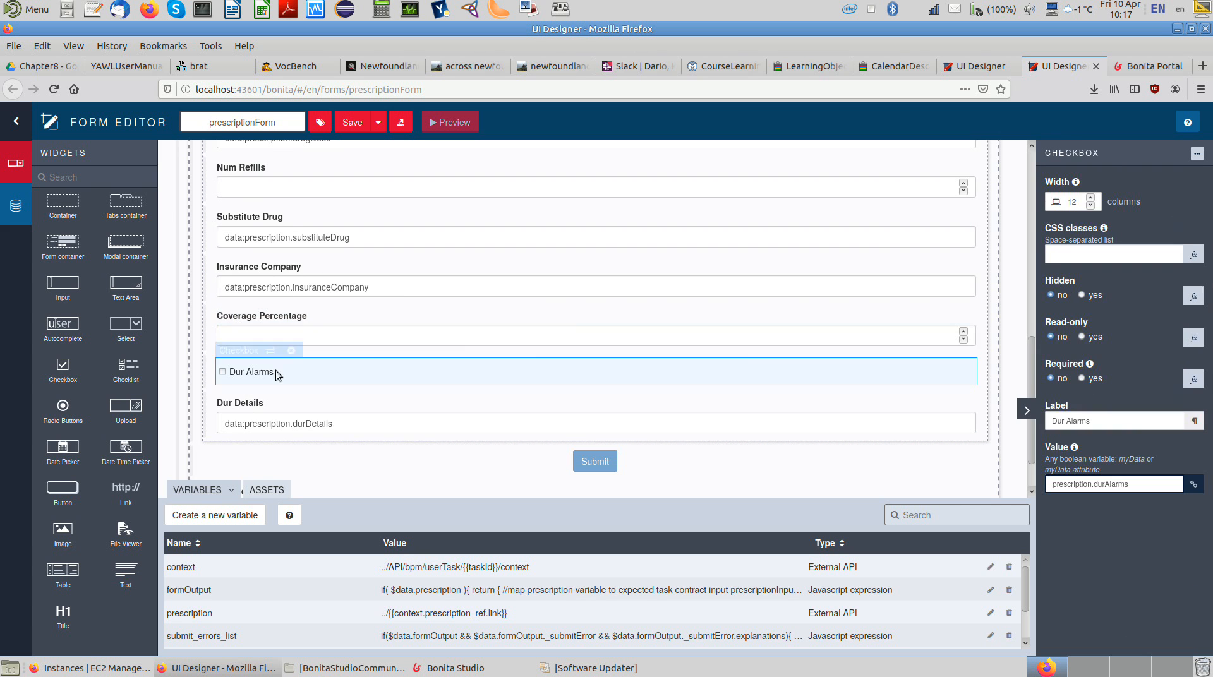
left_click(1081, 336)
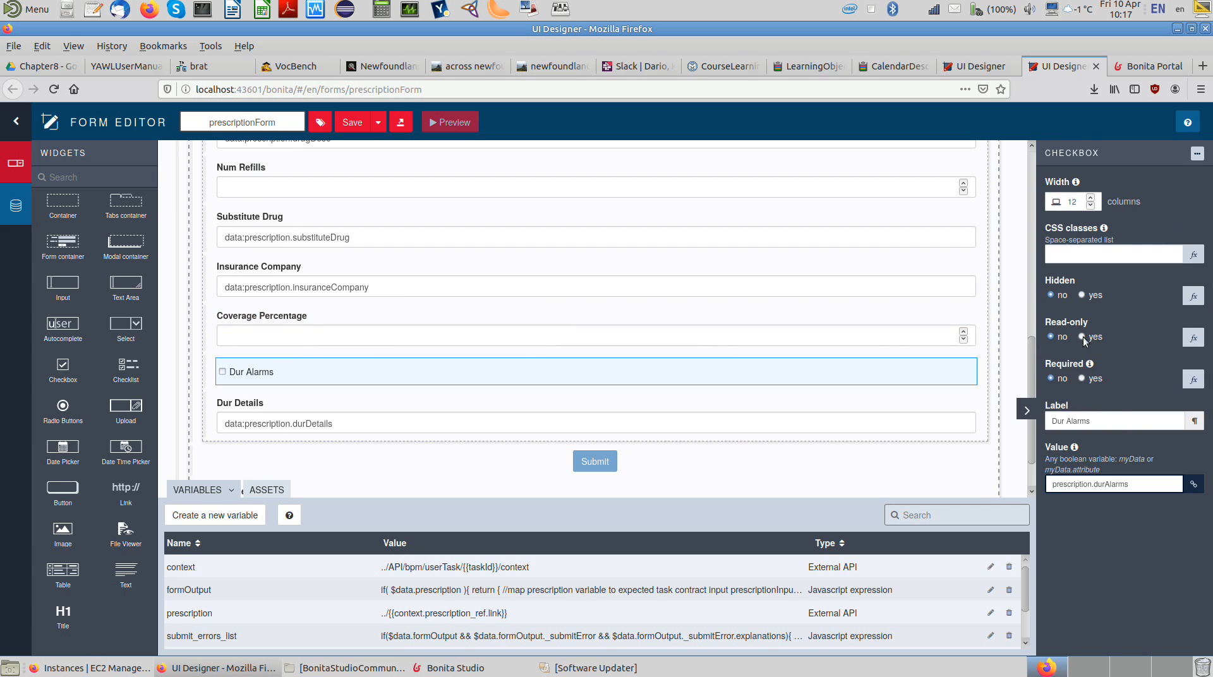
left_click(595, 423)
left_click(1081, 295)
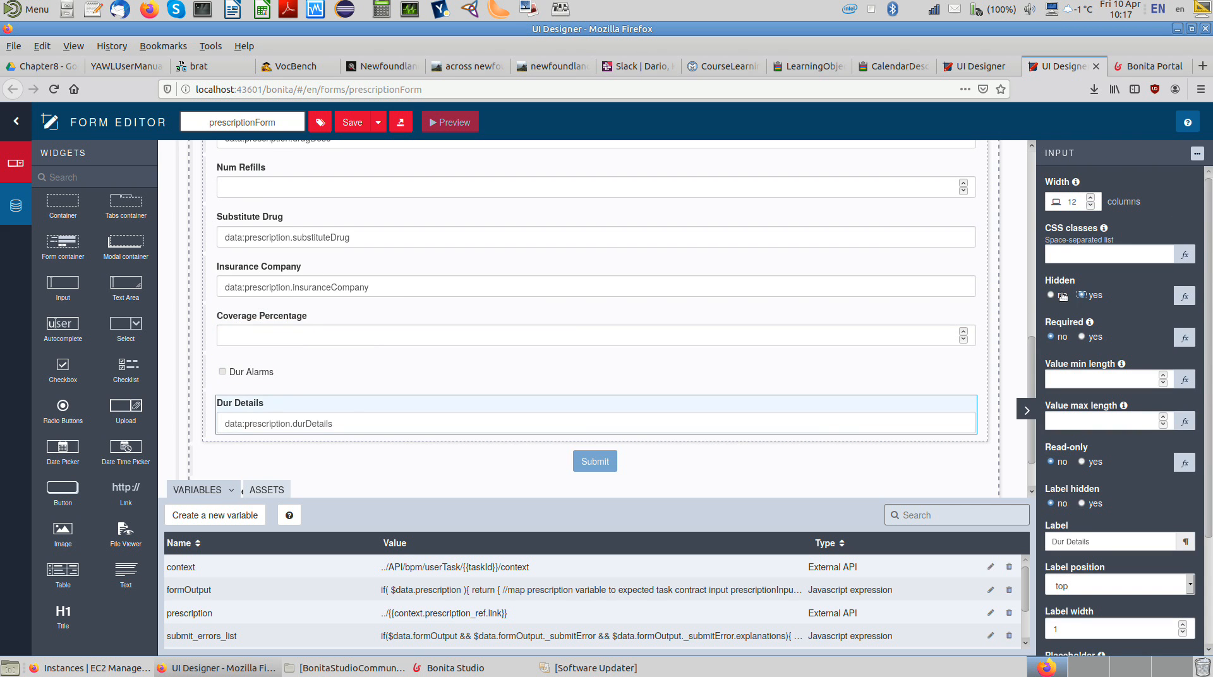
left_click(1050, 295)
mouse_move(826, 418)
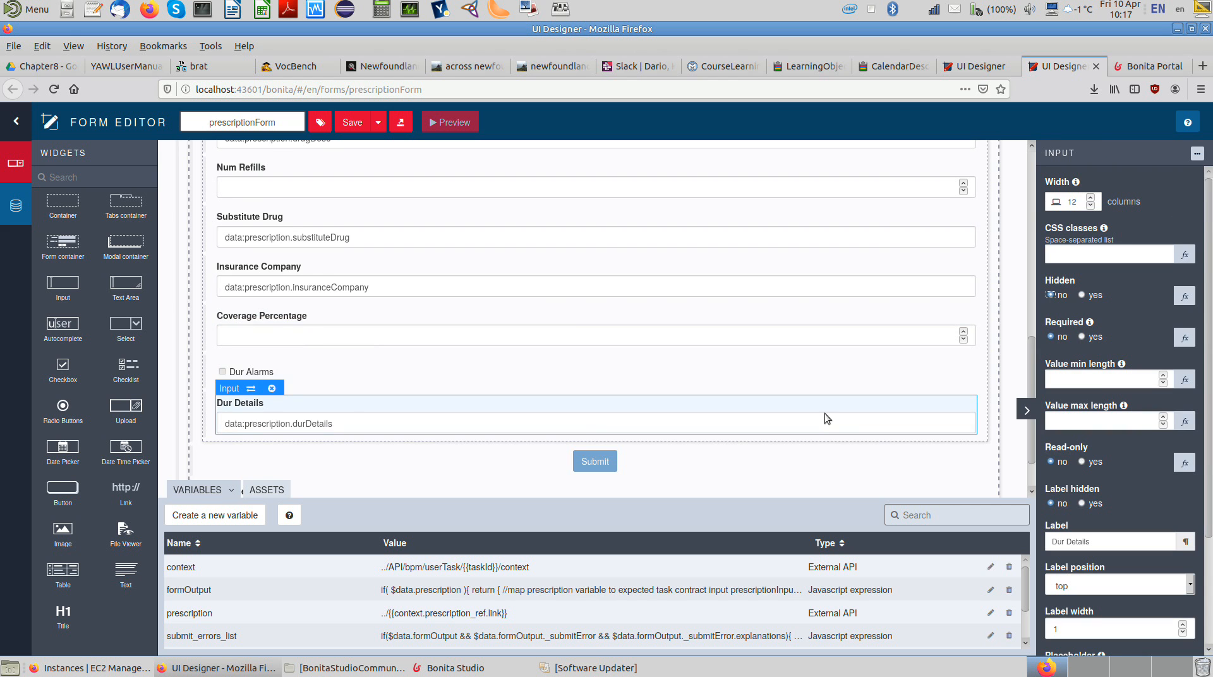
Step: Delete the Dur Details input from the form and close the form editor, discarding the unsaved changes
left_click(245, 407)
key("Delete")
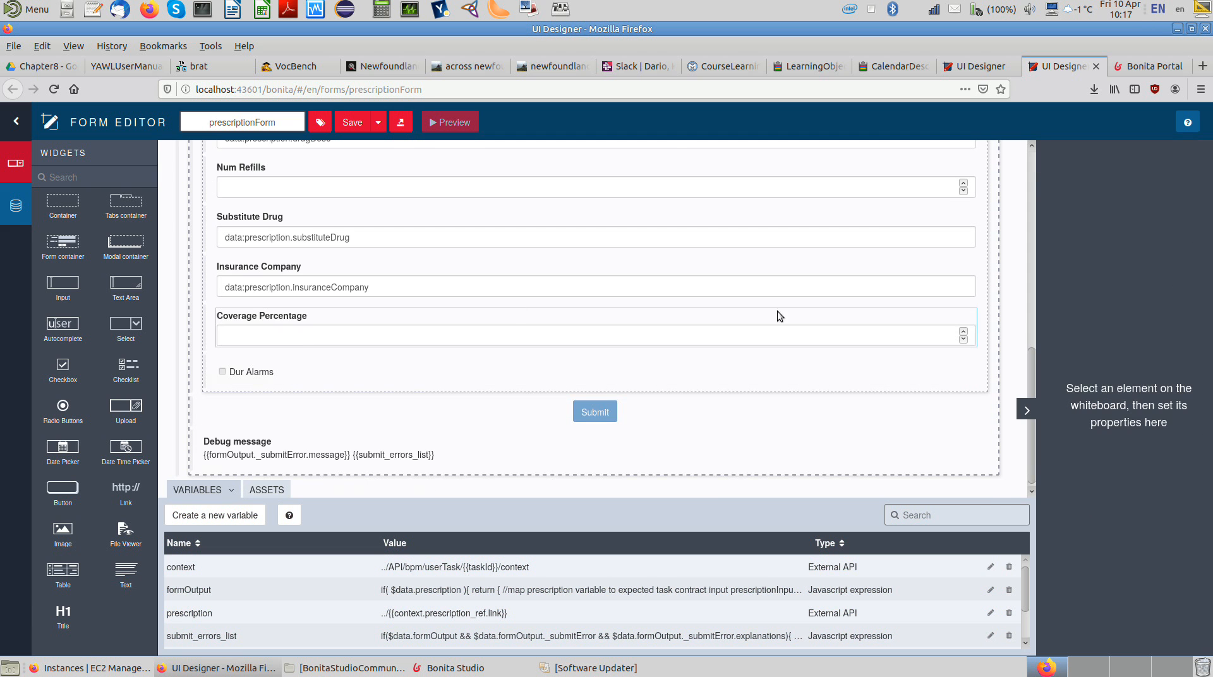
left_click(1096, 67)
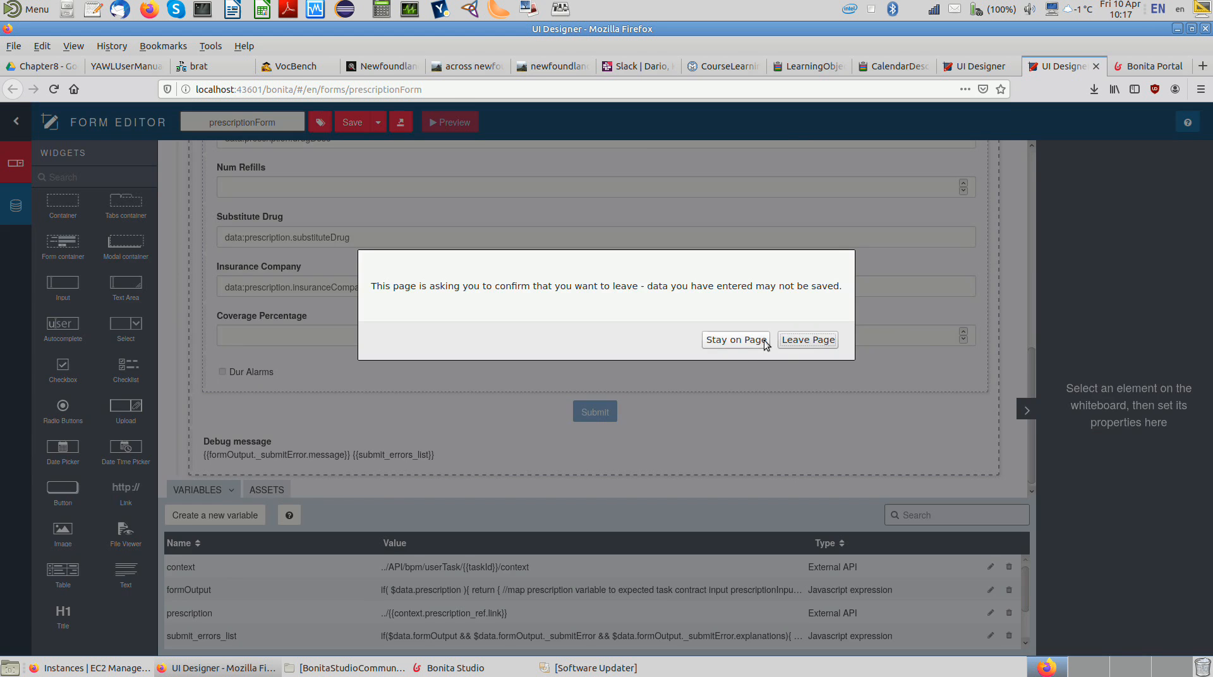
left_click(807, 340)
Step: Switch to Bonita Studio, try marking the prescription object's drugName attribute as multiple in the business data model, and cancel the edit
left_click(455, 668)
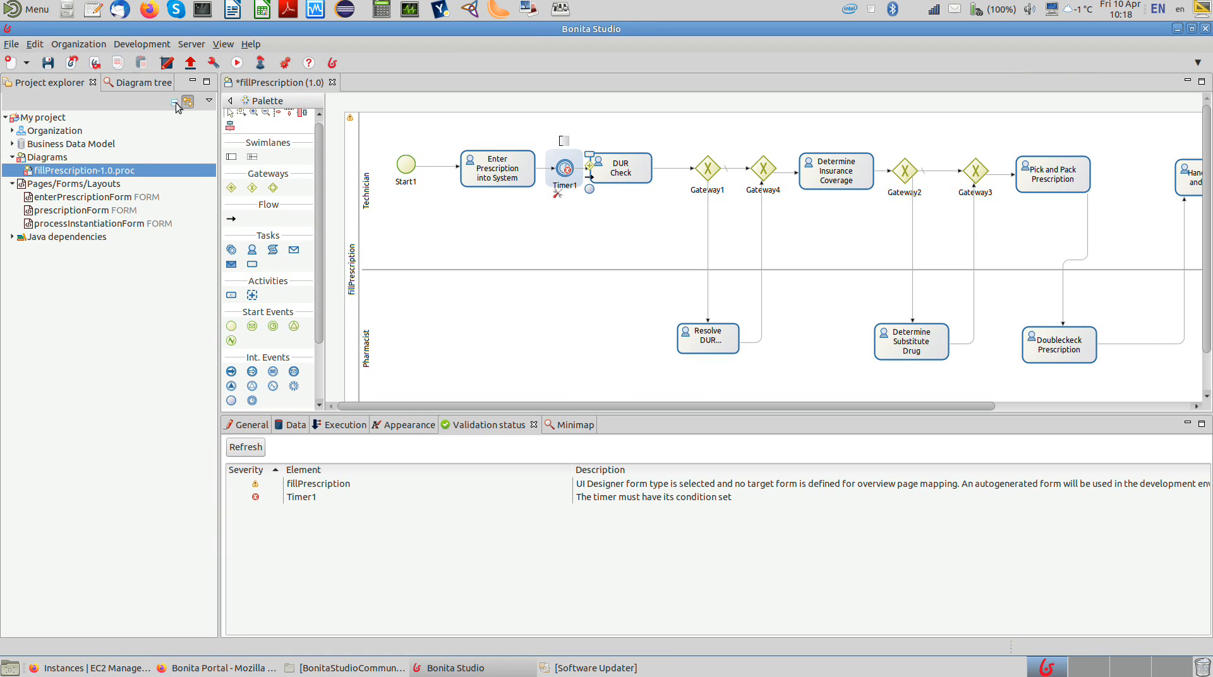
left_click(191, 44)
mouse_move(159, 44)
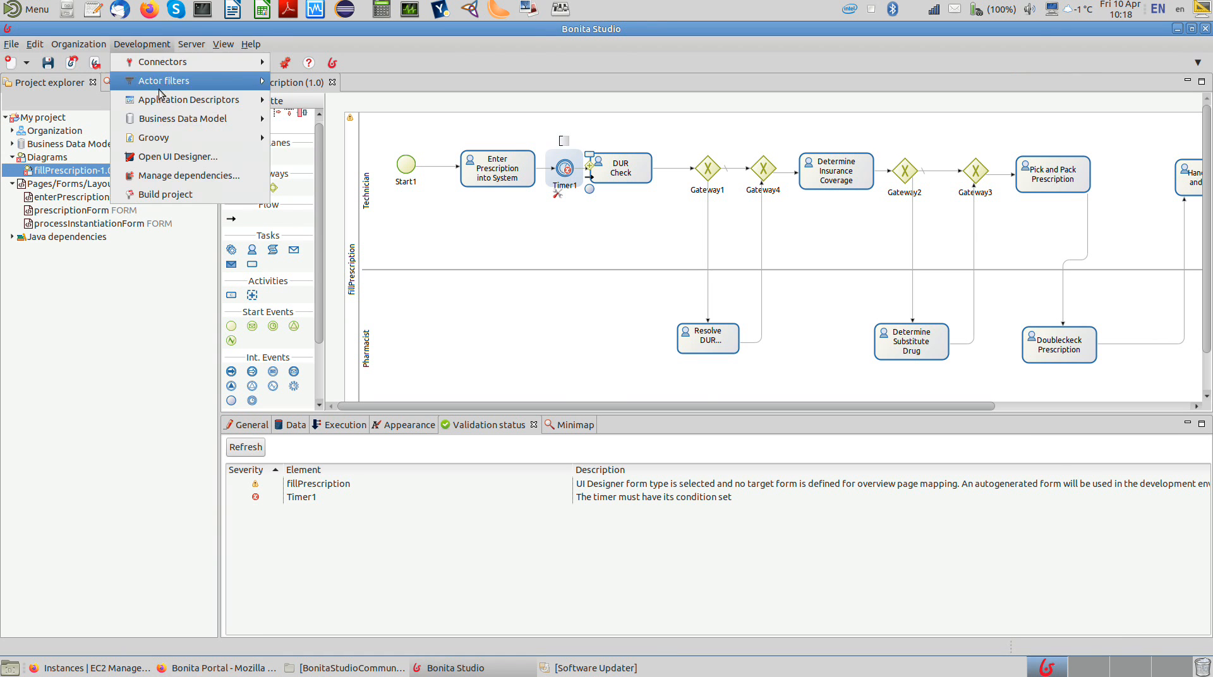
mouse_move(163, 118)
left_click(289, 119)
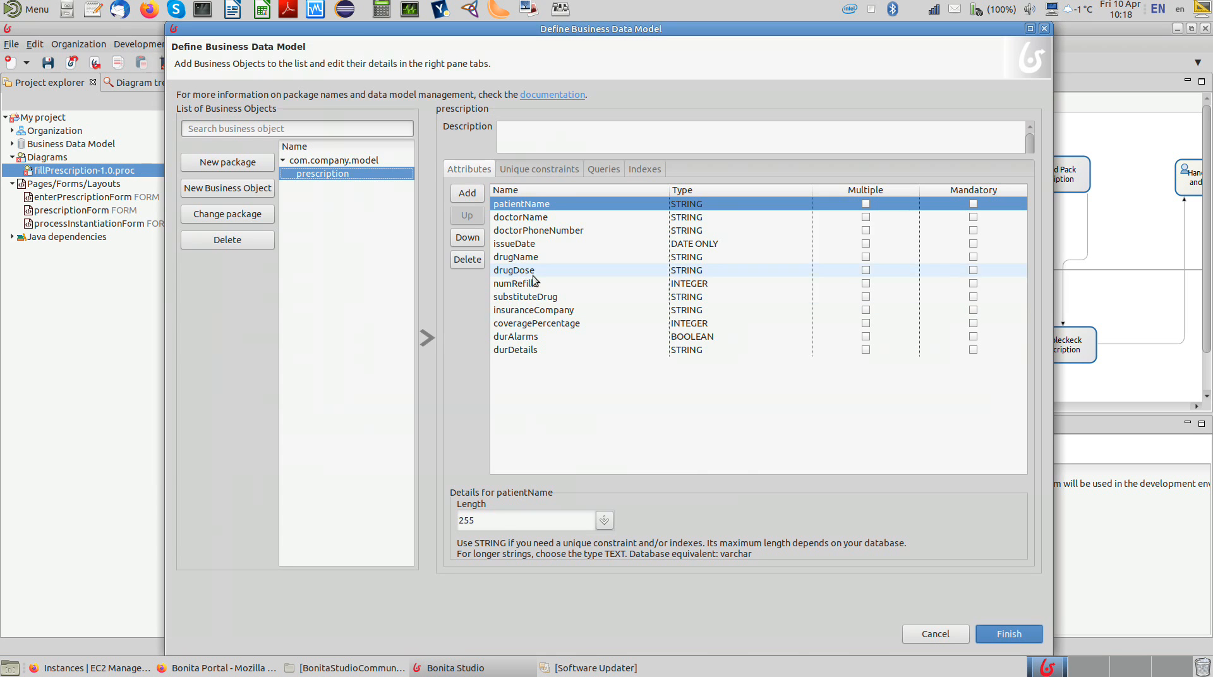
left_click(866, 258)
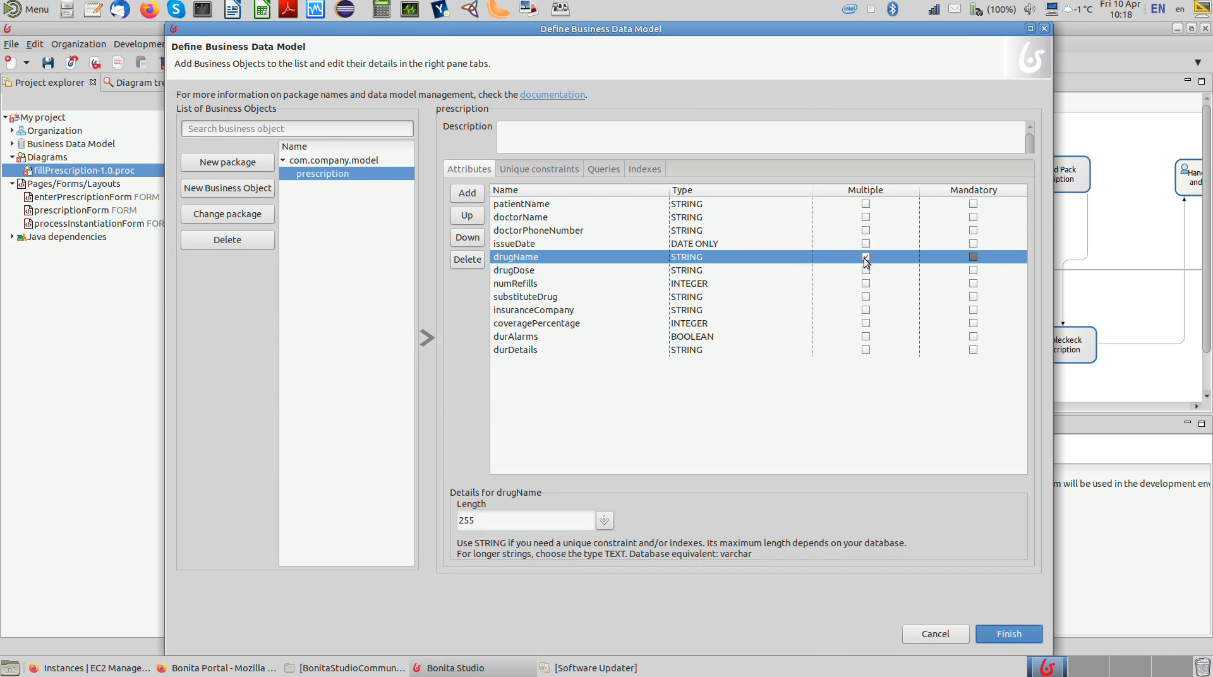
left_click(866, 258)
left_click(913, 635)
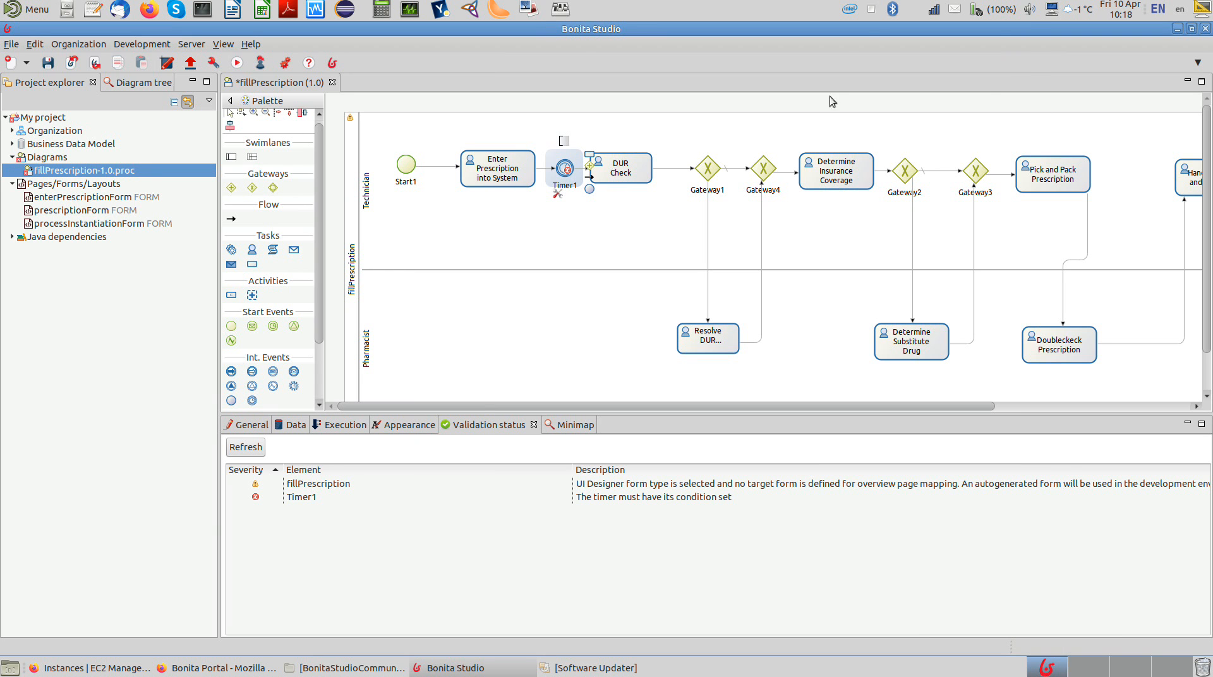
right_click(873, 11)
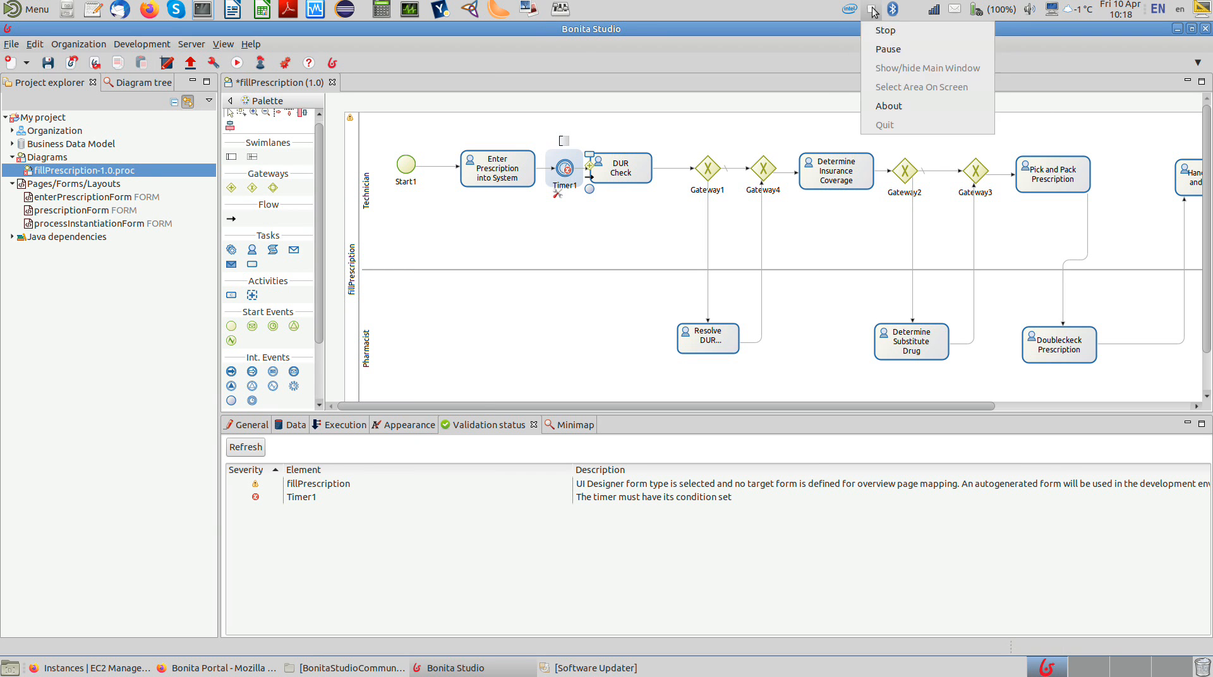